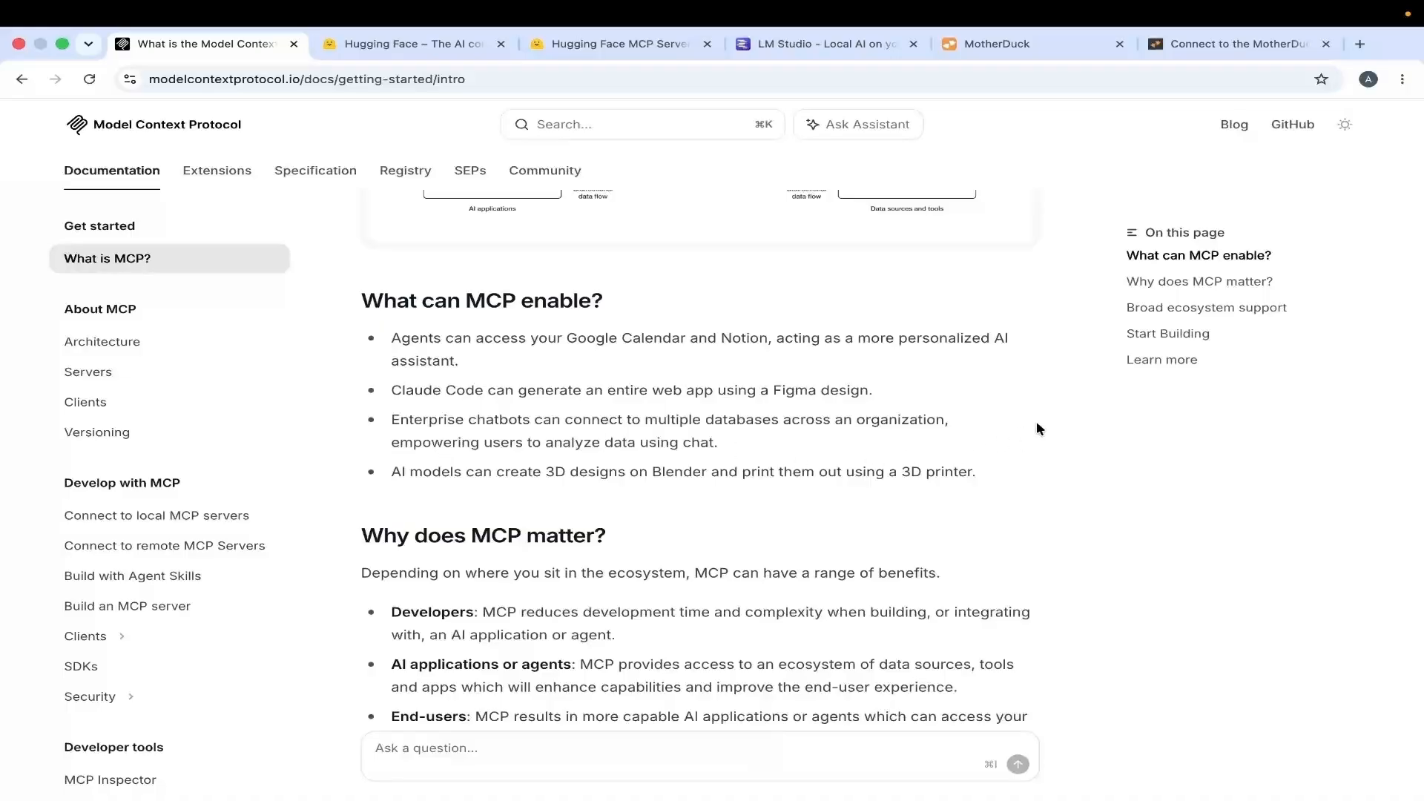
Open the Architecture page of the Model Context Protocol docs and read its scope and participants sections, including the host-client-server diagram
{"action": "scroll", "coordinate": [1037, 429], "scroll_direction": "down", "scroll_amount": 4}
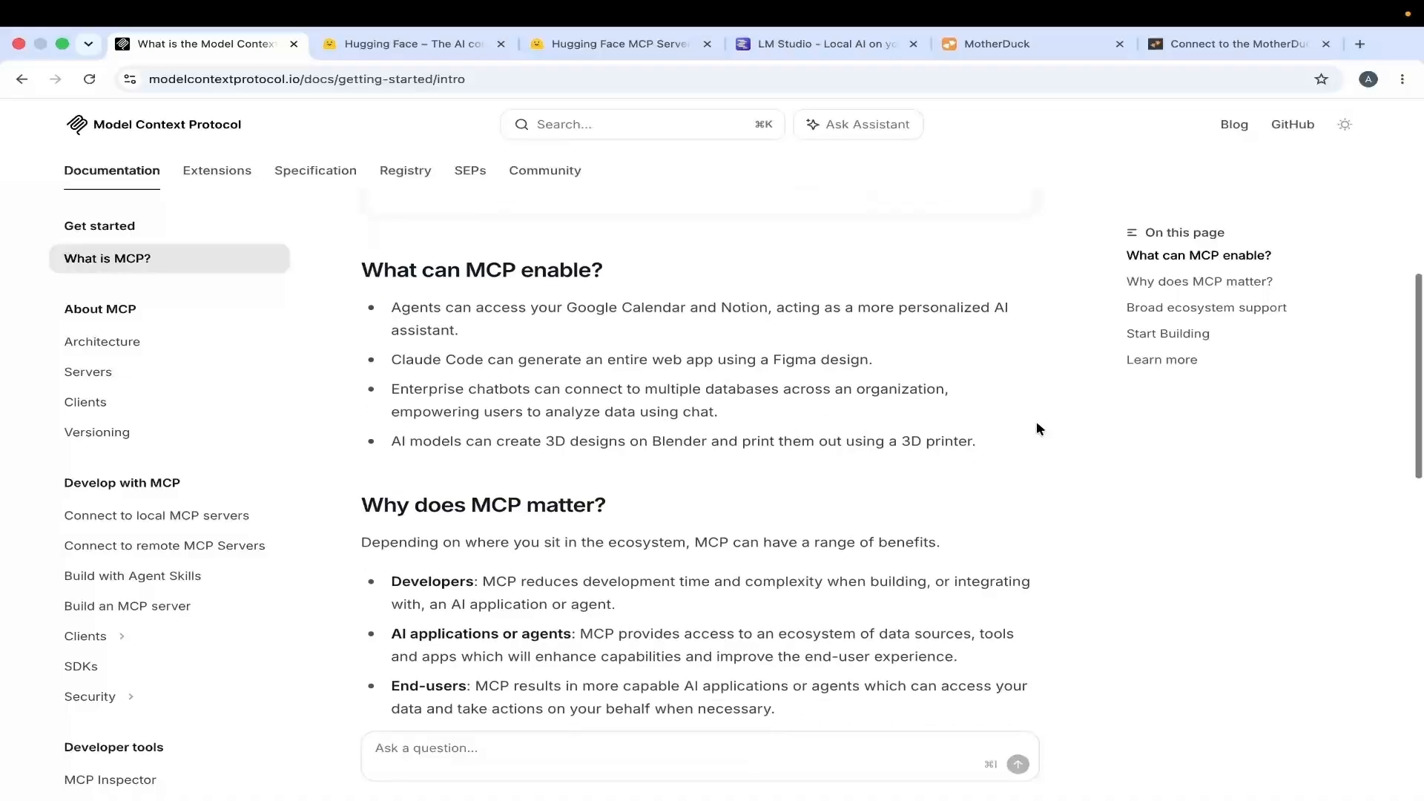
{"action": "left_click", "coordinate": [104, 346]}
{"action": "scroll", "coordinate": [846, 512], "scroll_direction": "down", "scroll_amount": 8}
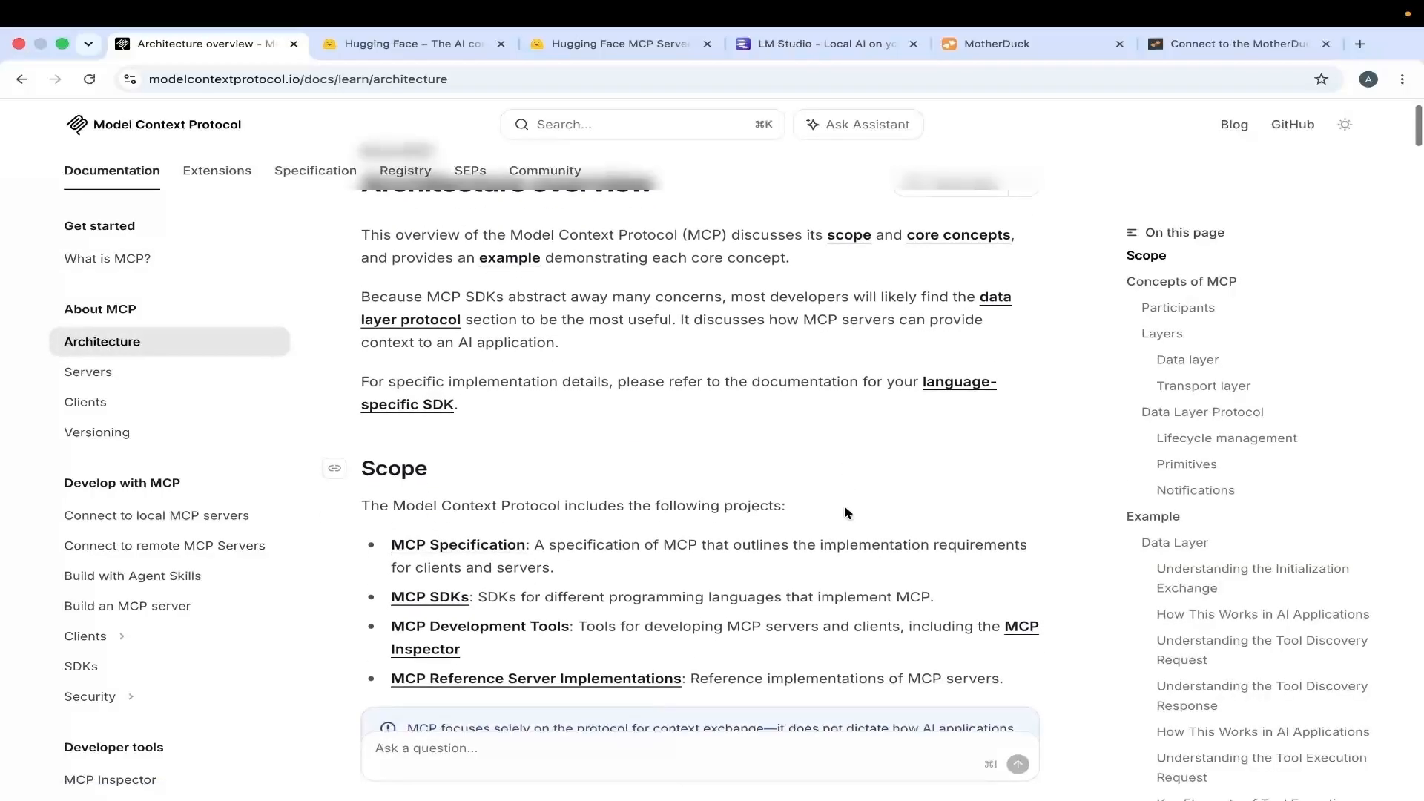
{"action": "scroll", "coordinate": [846, 508], "scroll_direction": "down", "scroll_amount": 4}
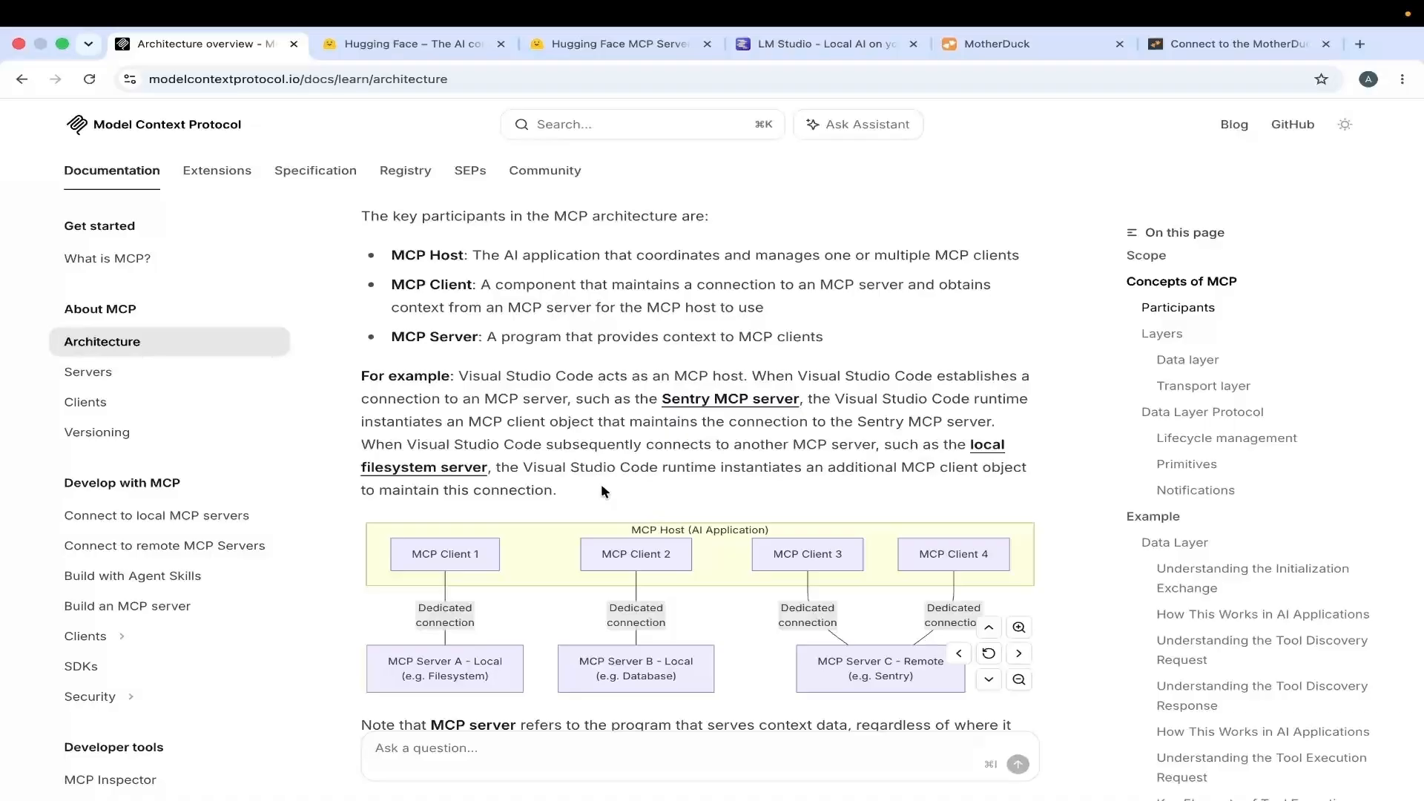
{"action": "scroll", "coordinate": [601, 489], "scroll_direction": "down", "scroll_amount": 3}
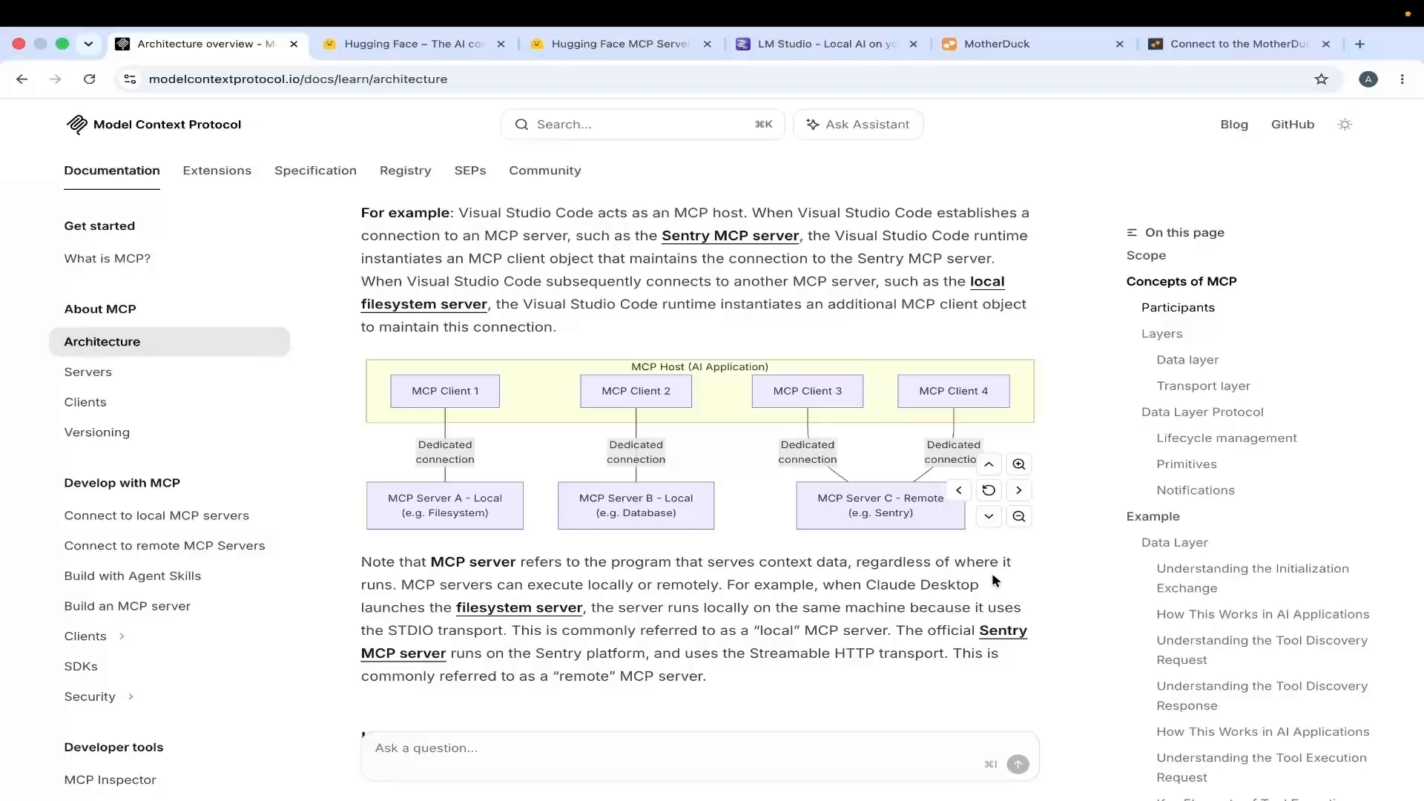
{"action": "scroll", "coordinate": [1022, 566], "scroll_direction": "down", "scroll_amount": 3}
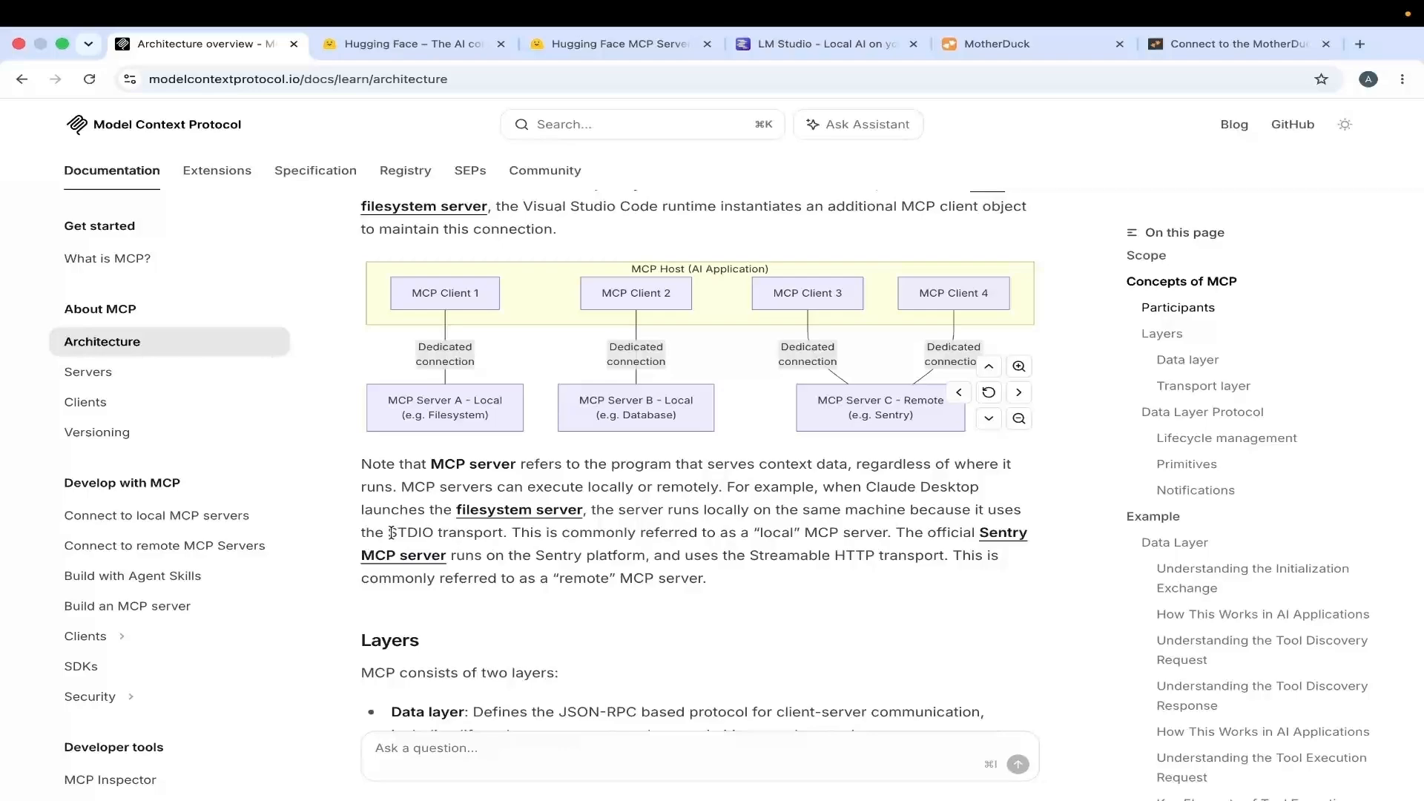
Highlight the STDIO transport and Streamable HTTP transport mentions in the note about local and remote MCP servers
{"action": "left_click_drag", "start_coordinate": [390, 532], "coordinate": [504, 533]}
{"action": "left_click", "coordinate": [831, 556]}
{"action": "left_click_drag", "start_coordinate": [750, 560], "coordinate": [943, 565]}
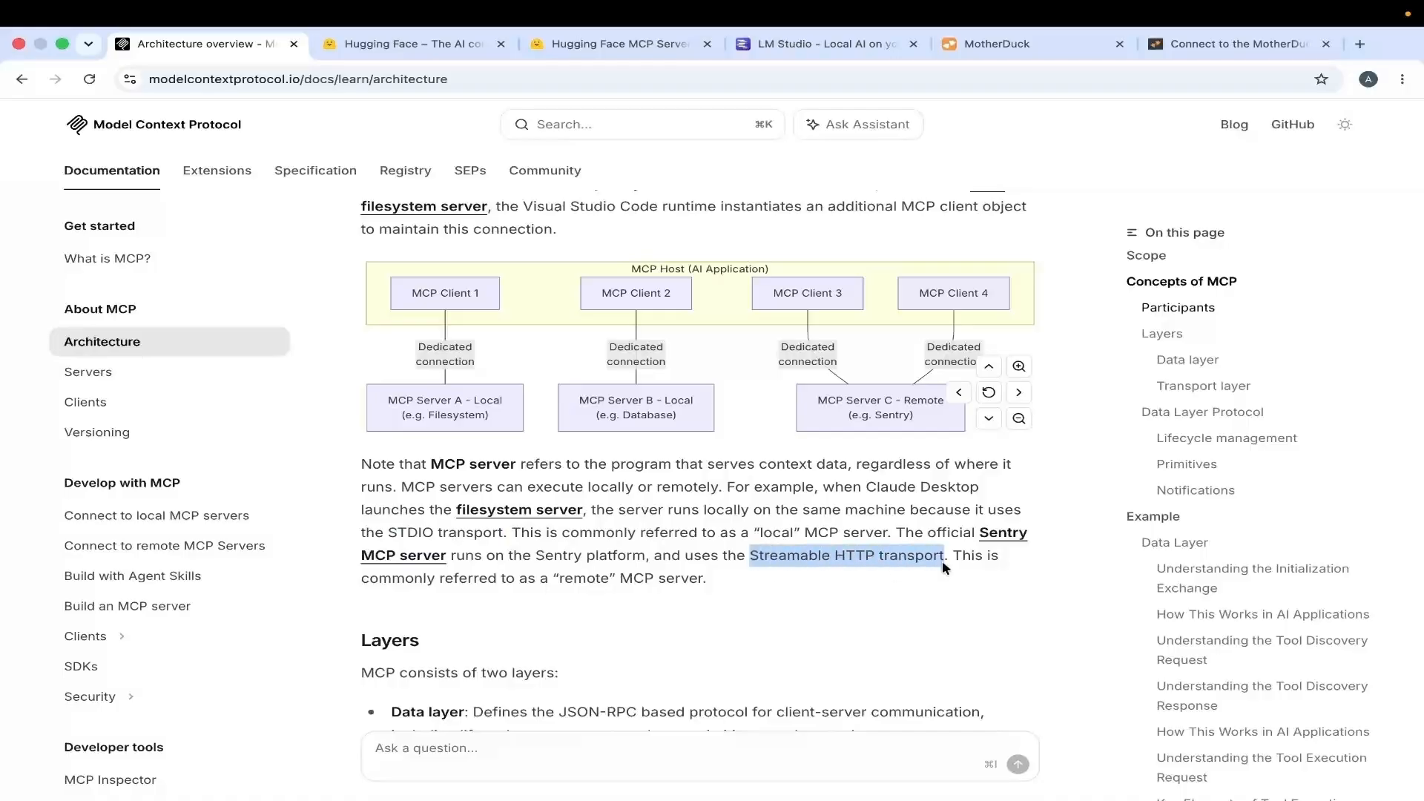
{"action": "left_click", "coordinate": [925, 593]}
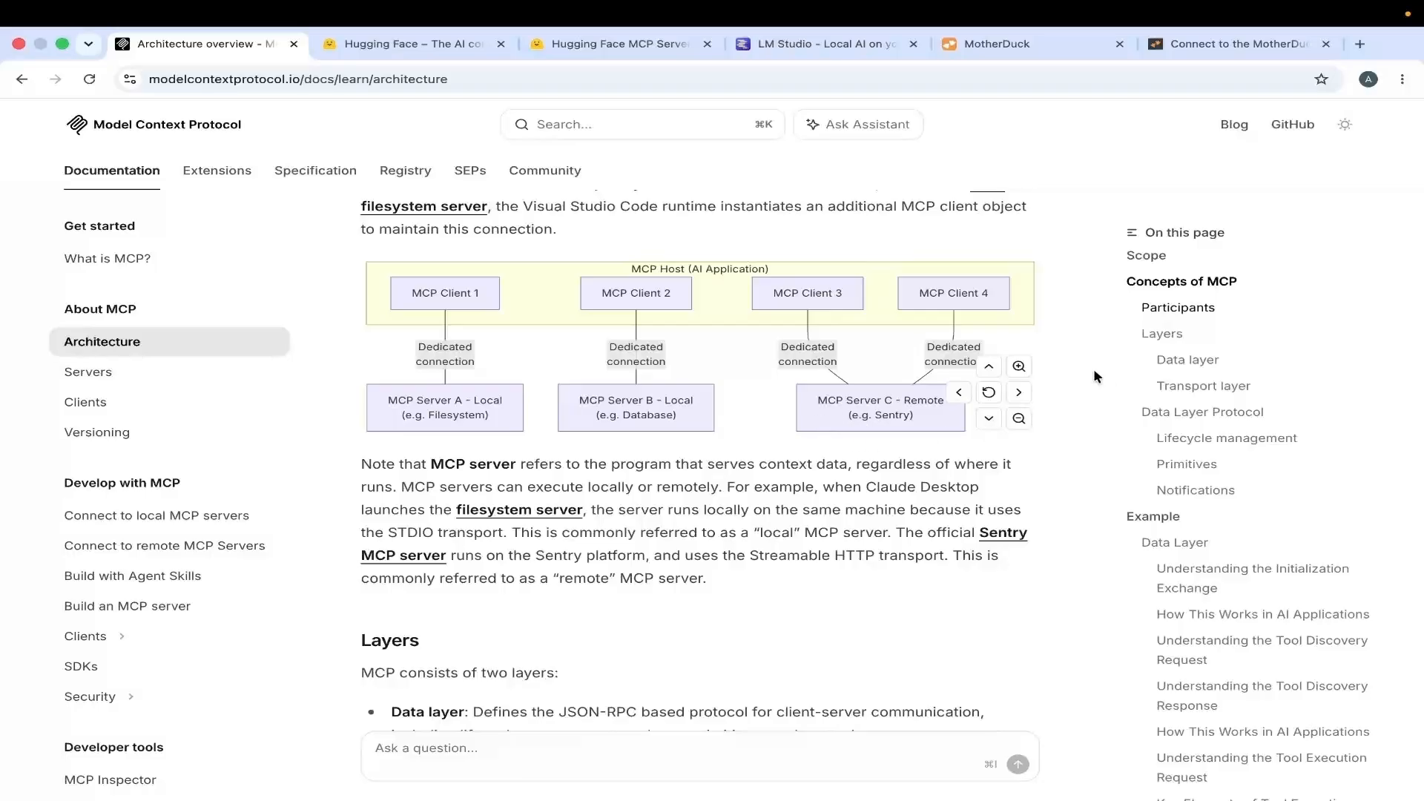
Open the Servers page of the MCP docs and review the Core Server Features table of tools, resources and prompts
{"action": "left_click", "coordinate": [127, 375]}
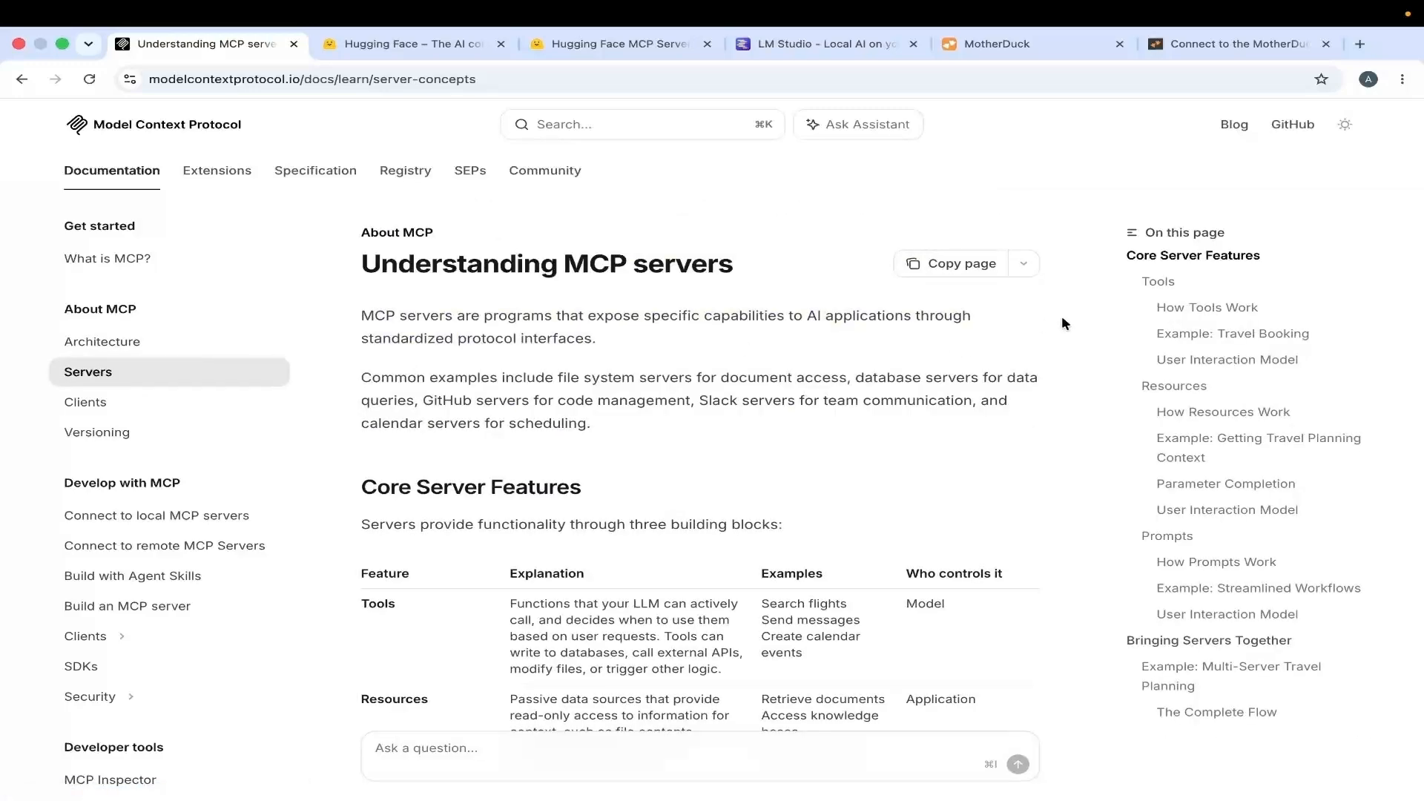
{"action": "scroll", "coordinate": [1062, 319], "scroll_direction": "down", "scroll_amount": 3}
{"action": "scroll", "coordinate": [1061, 323], "scroll_direction": "down", "scroll_amount": 2}
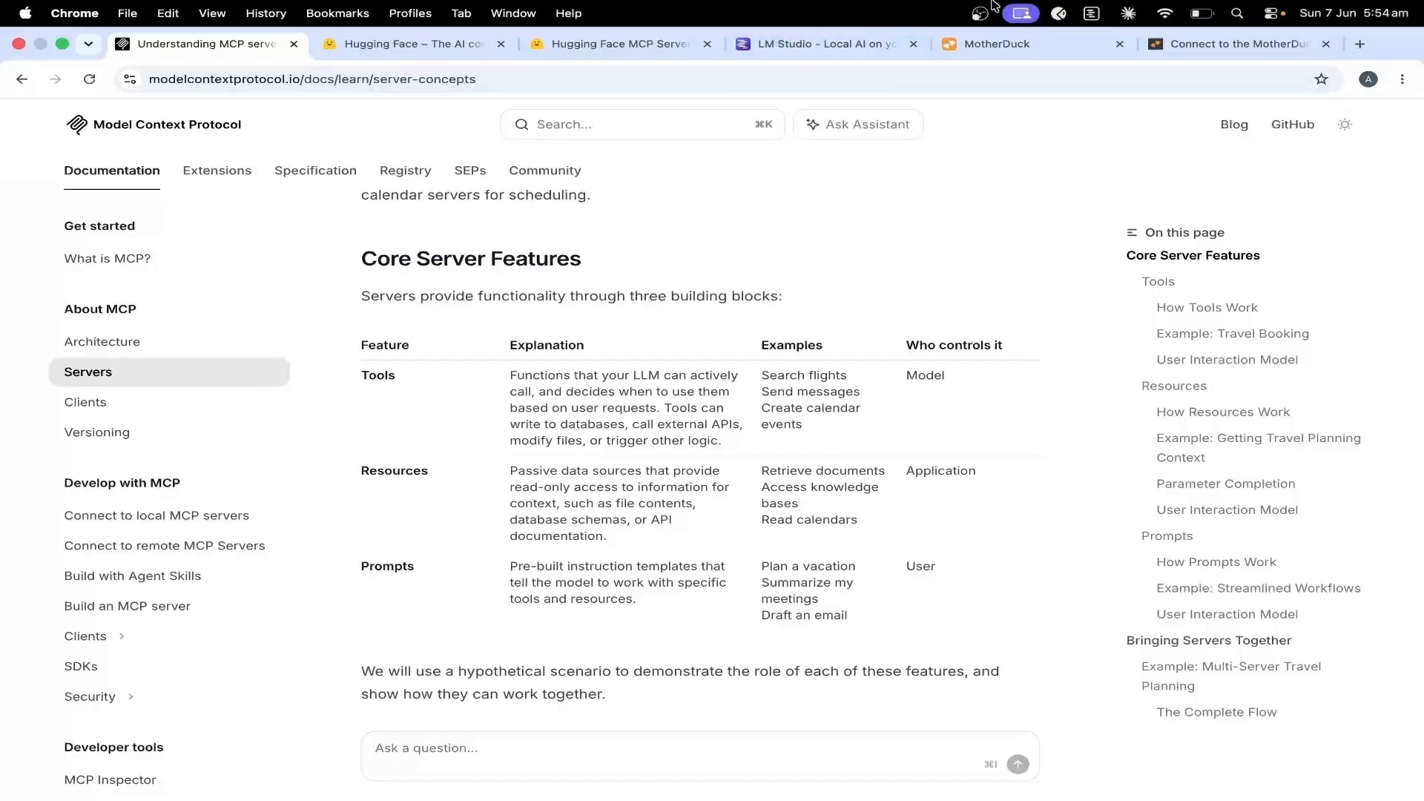
Switch to LM Studio and look over the model parameters and the installed MCP integrations
{"action": "left_click", "coordinate": [1234, 12]}
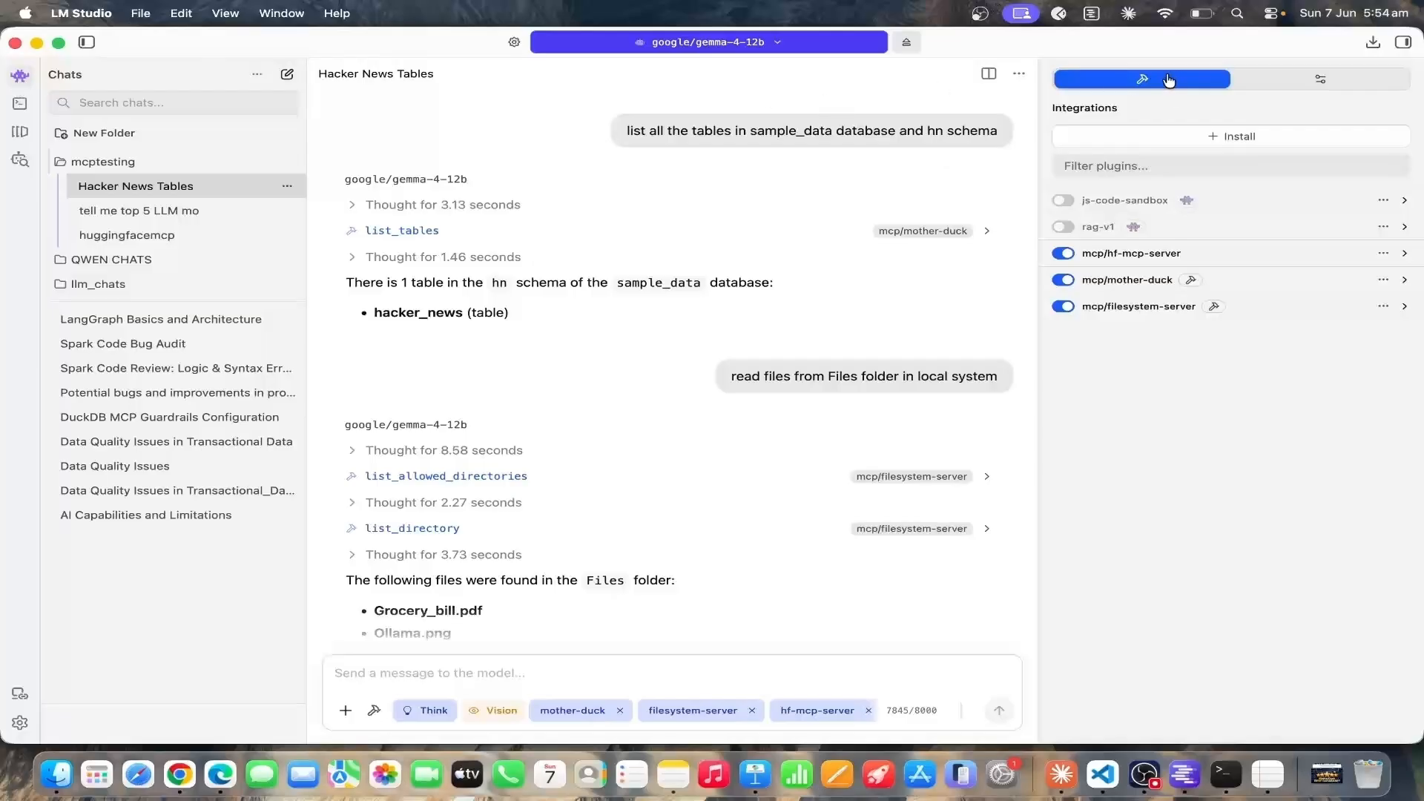
{"action": "left_click", "coordinate": [1318, 80]}
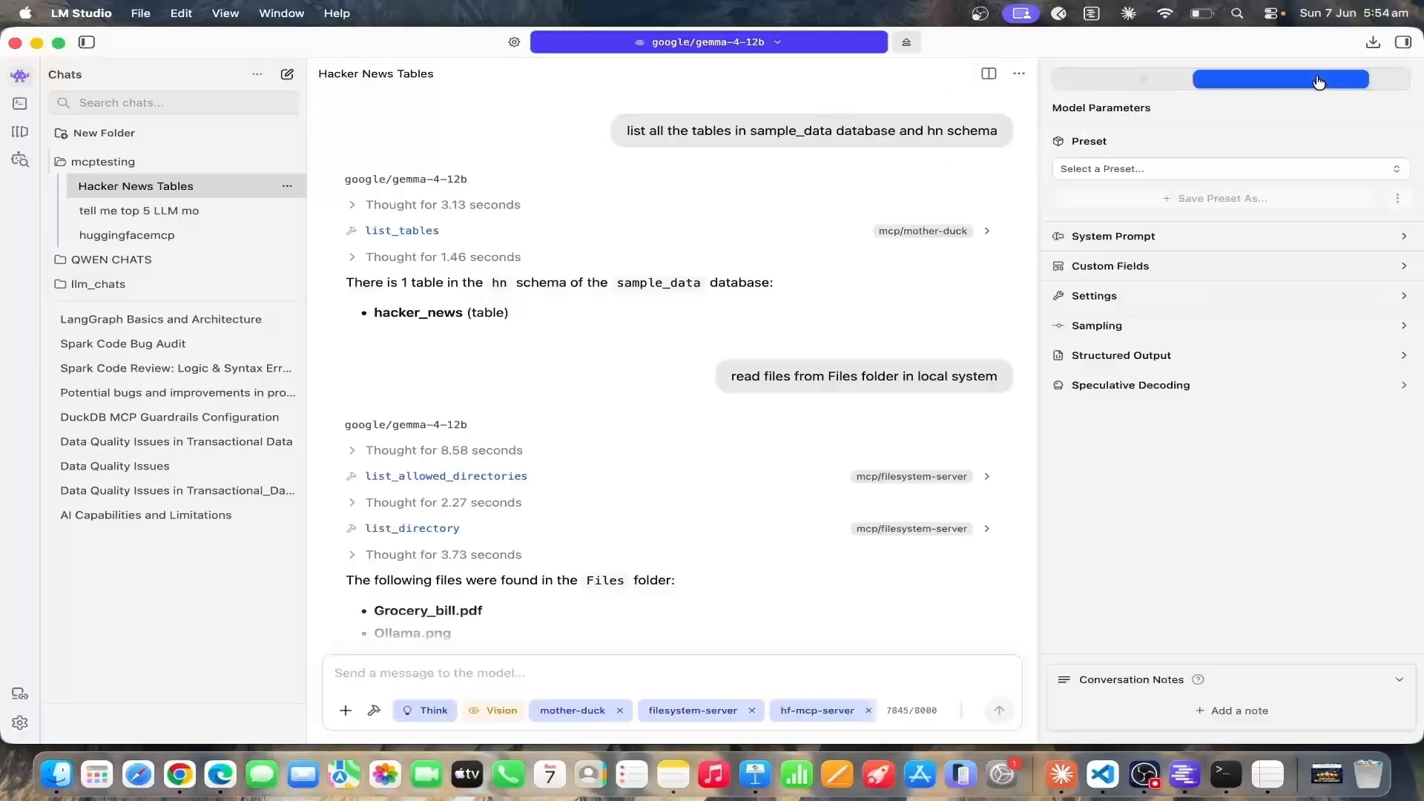
{"action": "left_click", "coordinate": [1142, 82]}
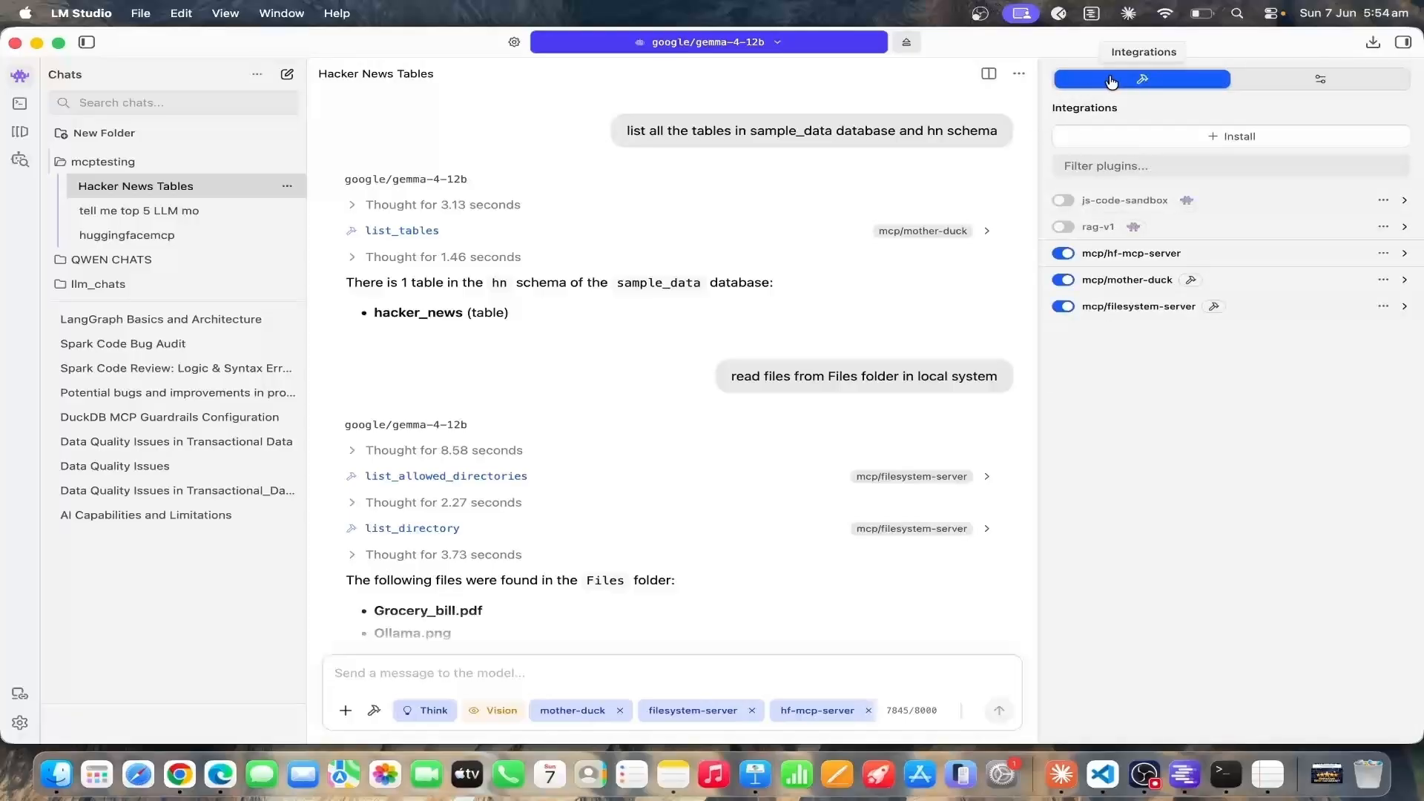
{"action": "left_click", "coordinate": [1239, 143]}
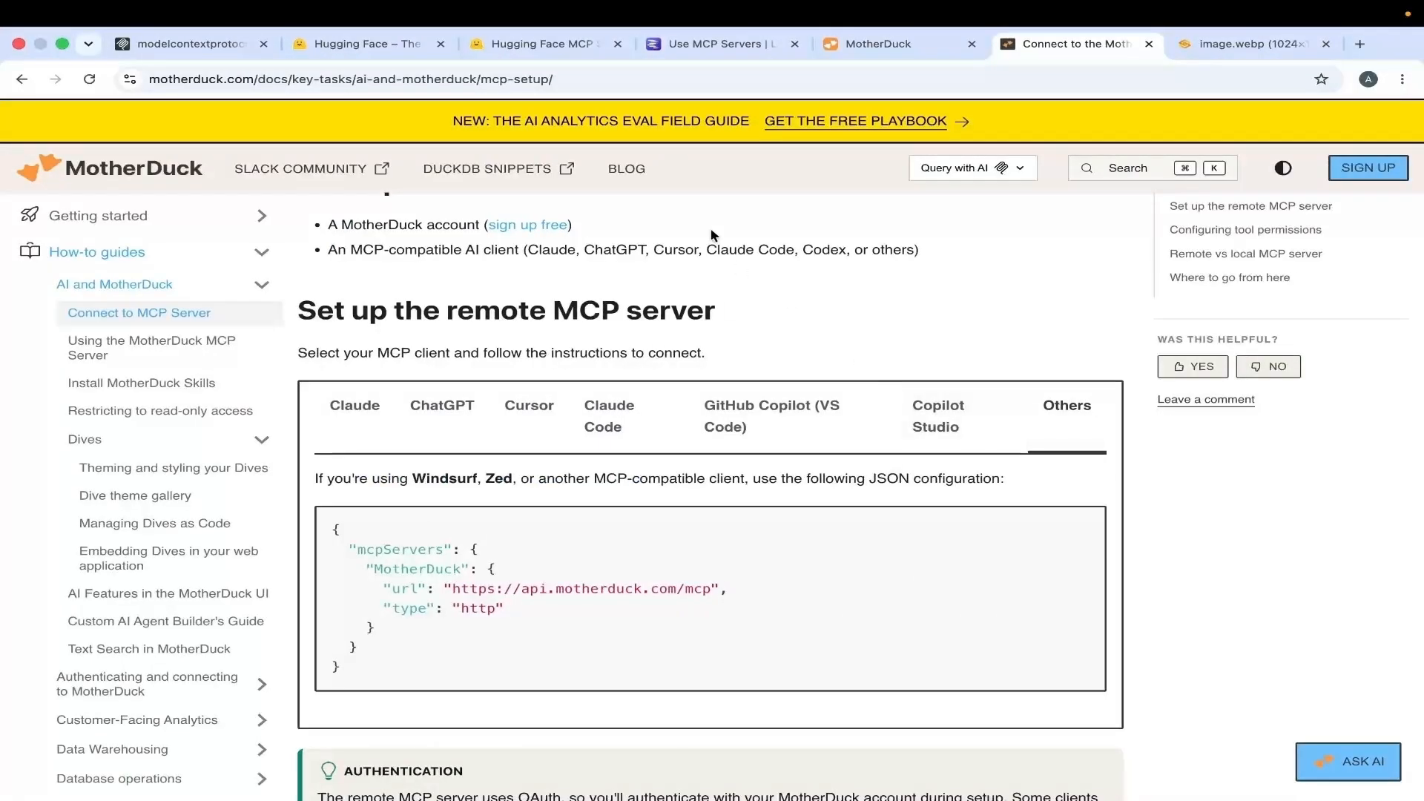
Switch to Hugging Face in the browser, look through the account options and the pricing plans, and return to the home page
{"action": "left_click", "coordinate": [327, 46]}
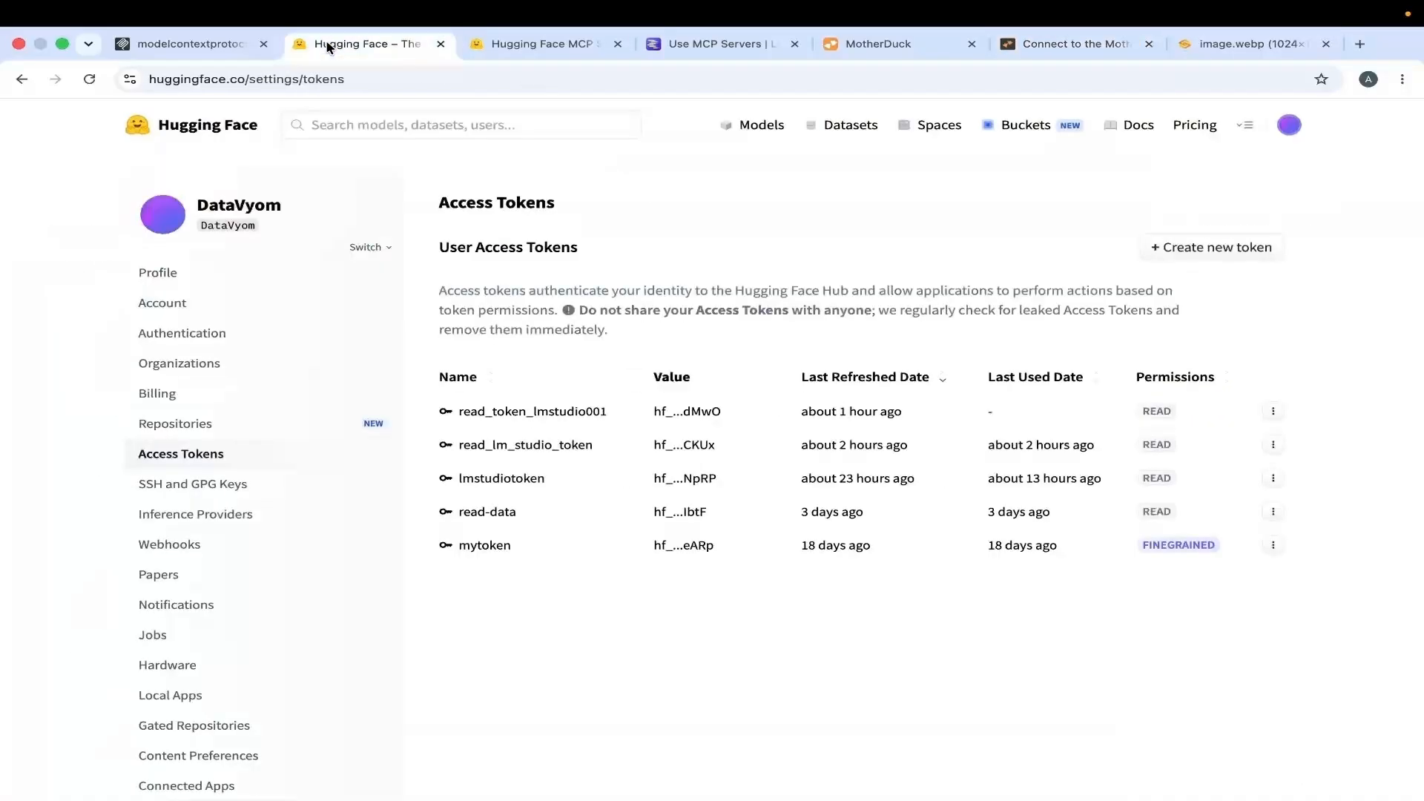
{"action": "left_click", "coordinate": [160, 126]}
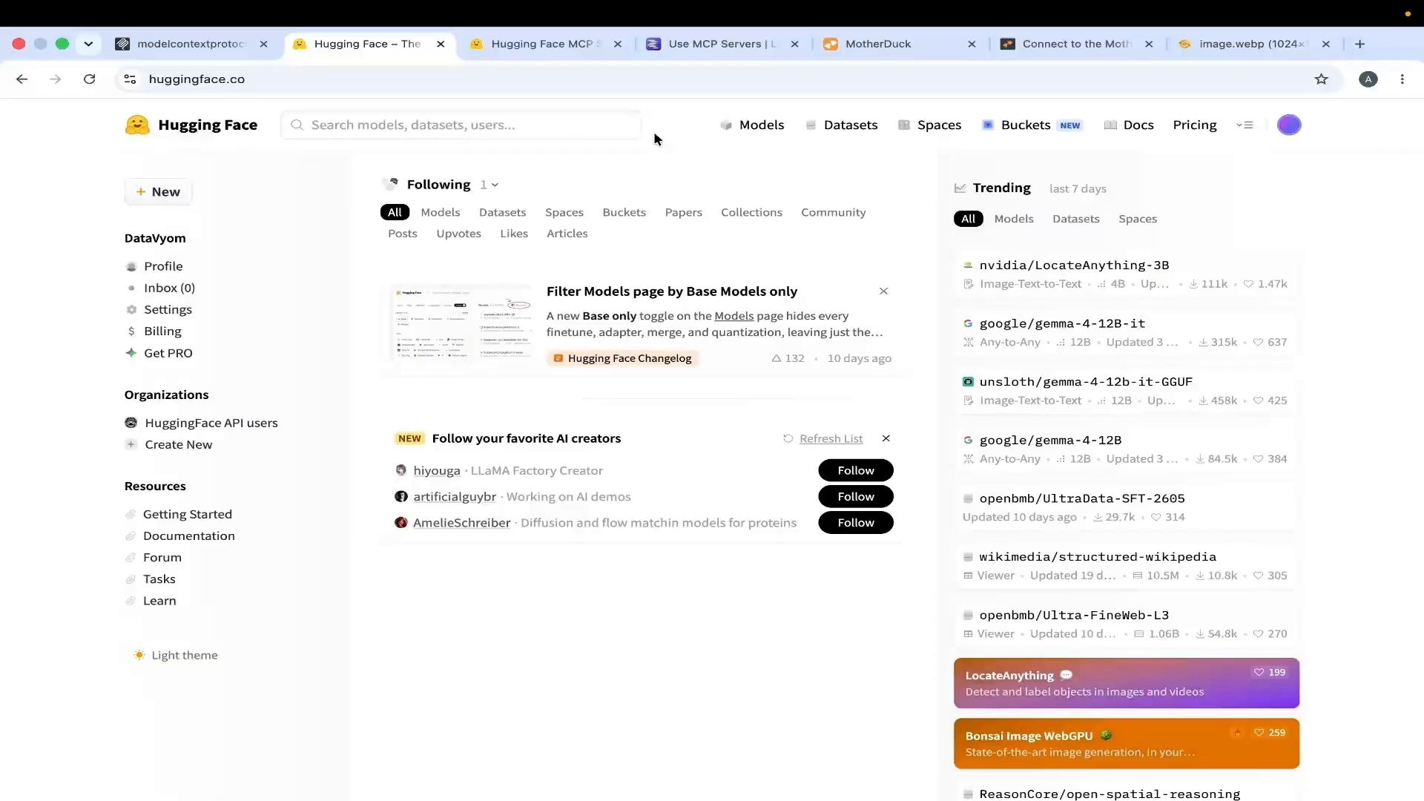
{"action": "left_click", "coordinate": [1290, 127]}
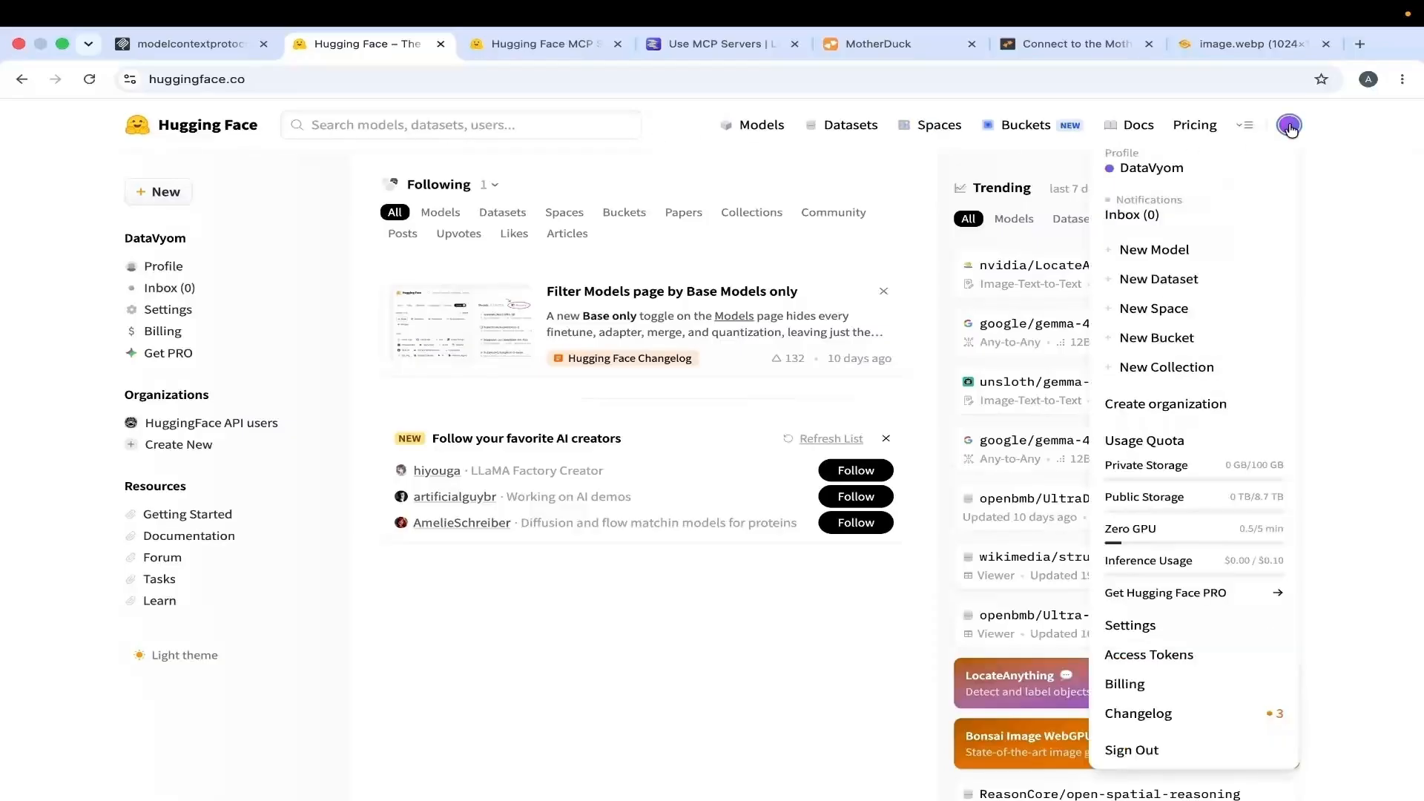
{"action": "left_click", "coordinate": [1362, 278]}
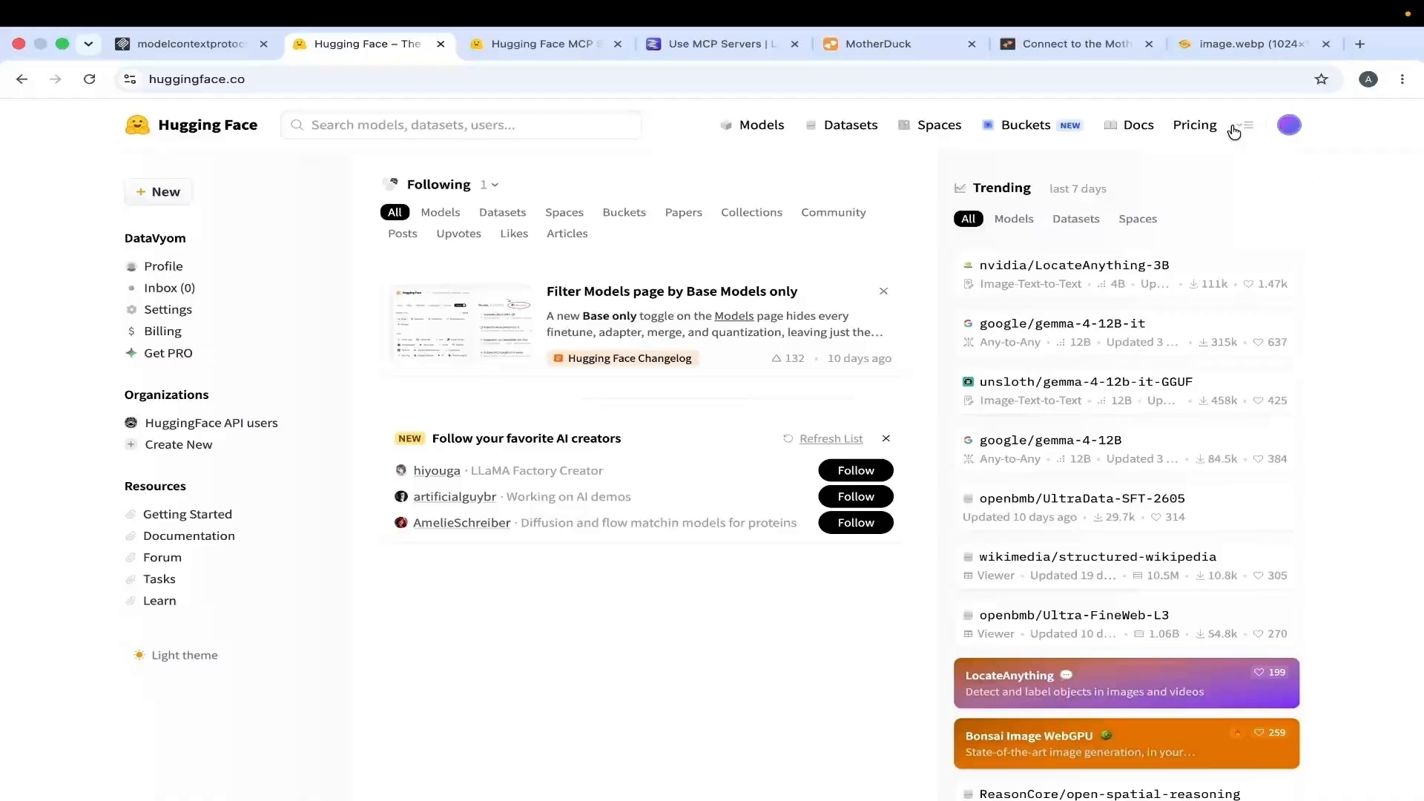
{"action": "left_click", "coordinate": [1195, 127]}
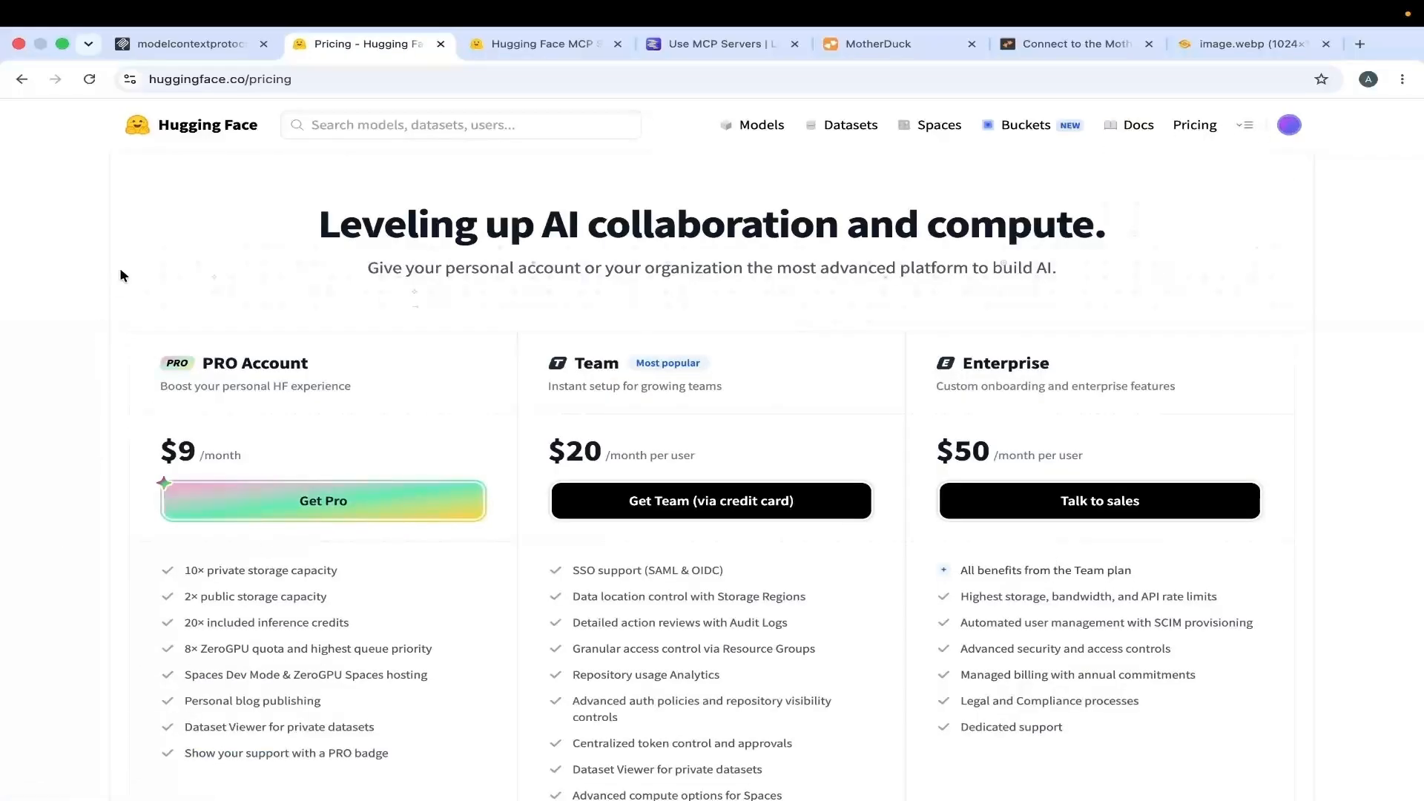
{"action": "left_click", "coordinate": [184, 130]}
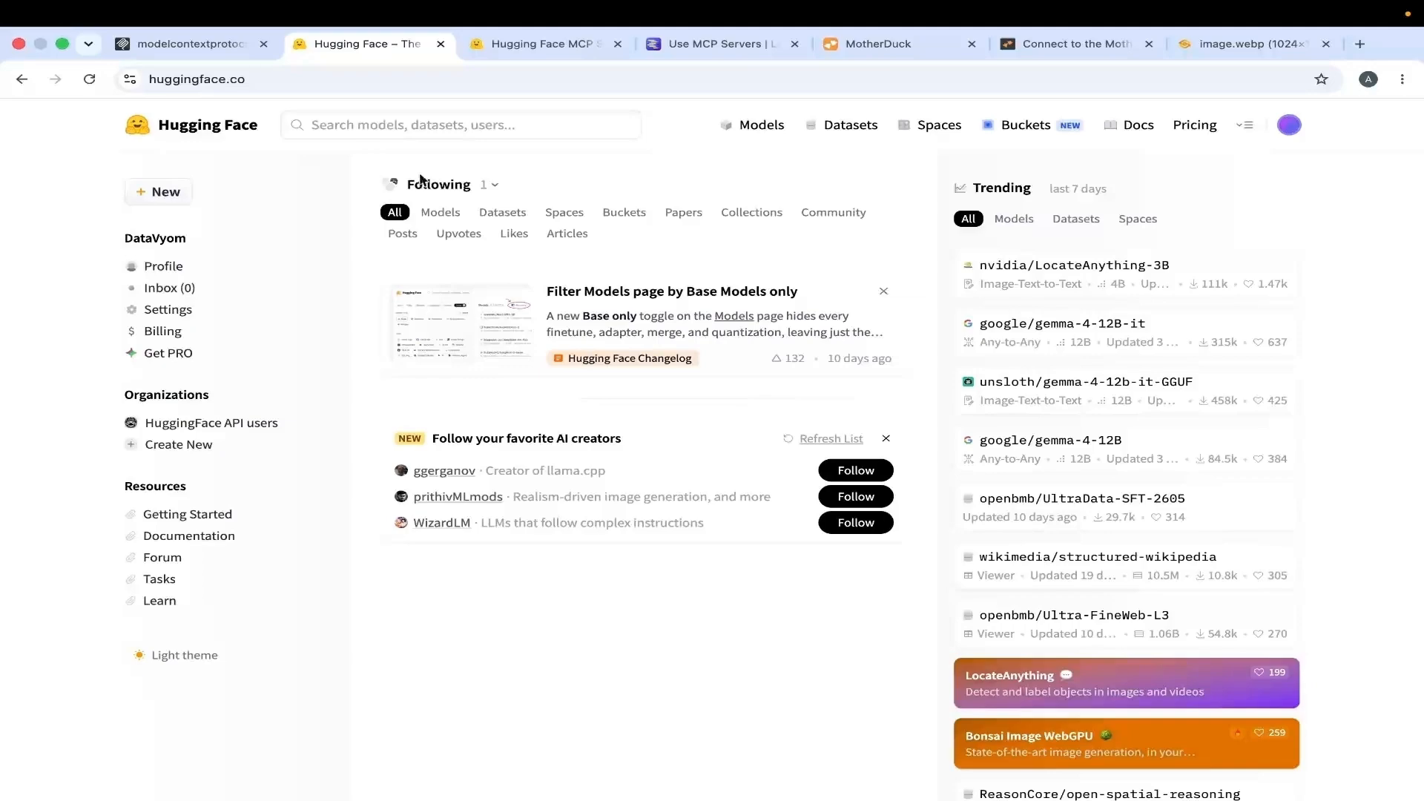
Open the Hugging Face MCP Server documentation and read the example prompts under Using the server
{"action": "left_click", "coordinate": [510, 49]}
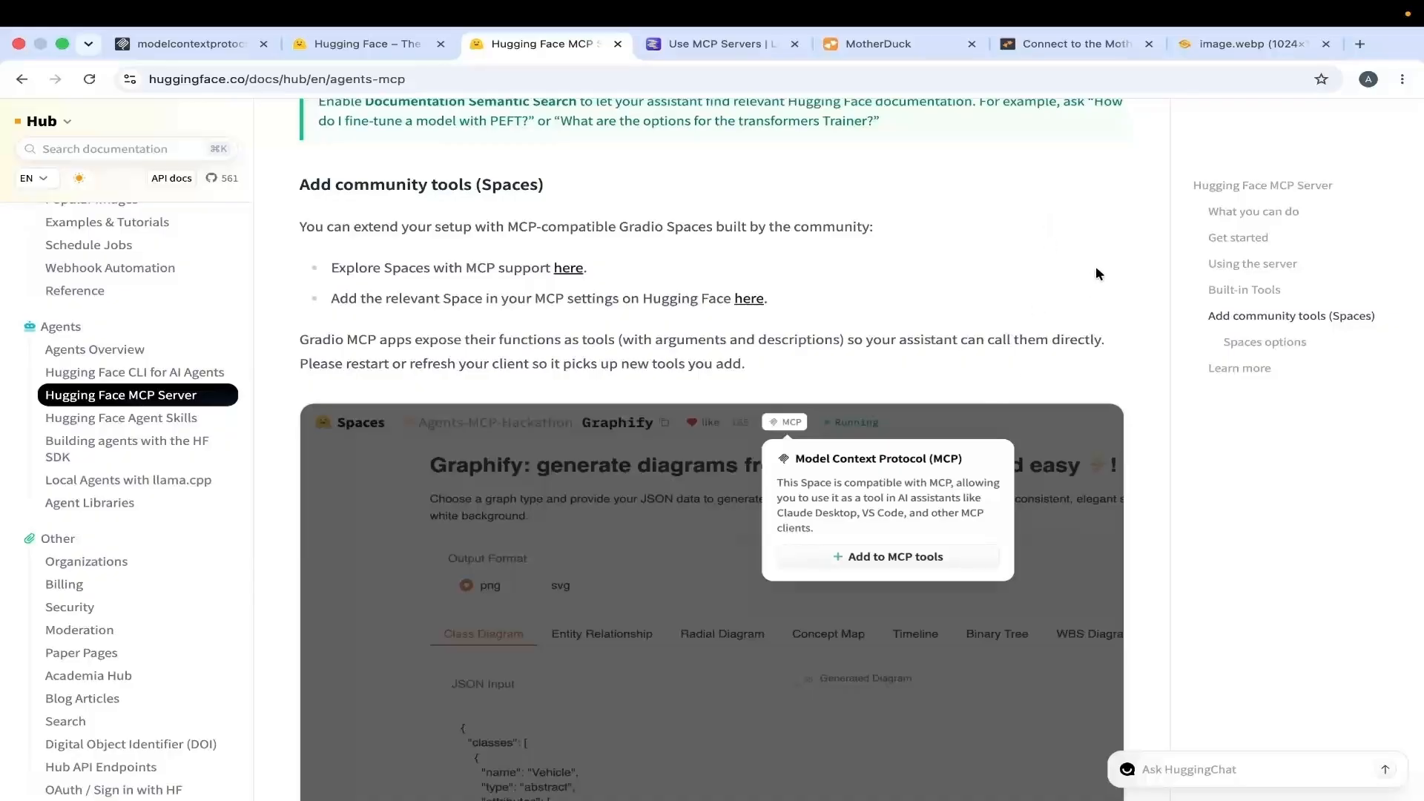
{"action": "scroll", "coordinate": [1097, 271], "scroll_direction": "up", "scroll_amount": 5}
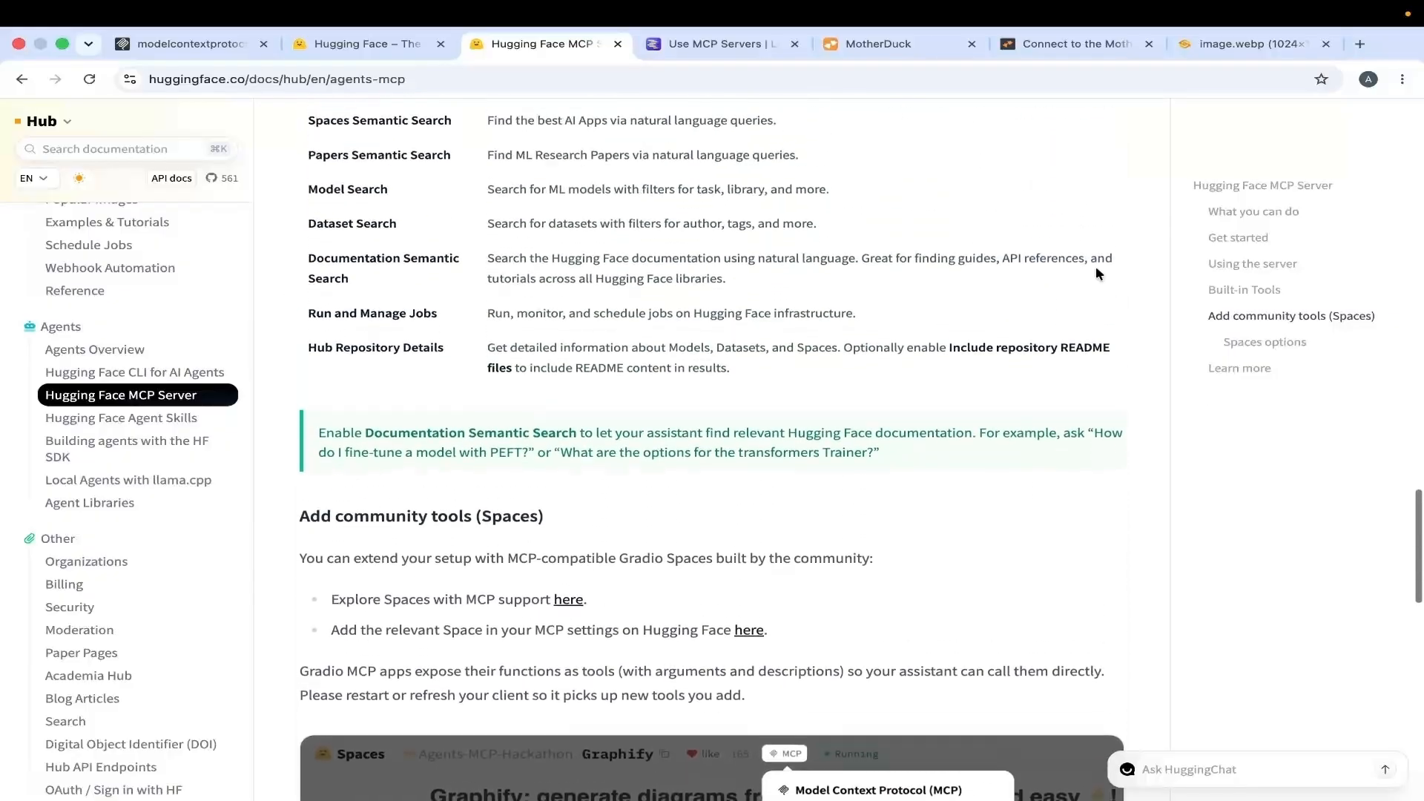
{"action": "scroll", "coordinate": [1096, 269], "scroll_direction": "up", "scroll_amount": 10}
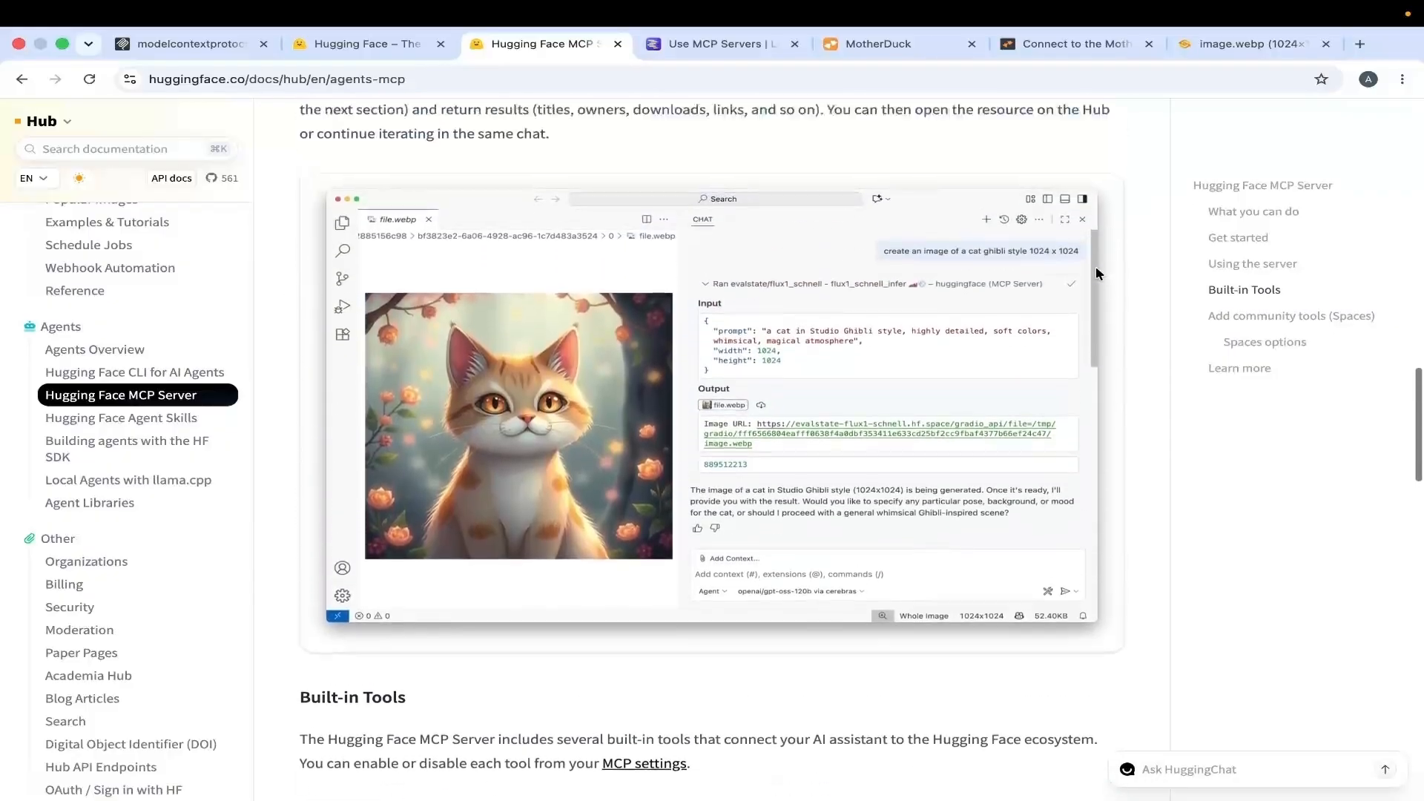
{"action": "scroll", "coordinate": [1096, 270], "scroll_direction": "up", "scroll_amount": 5}
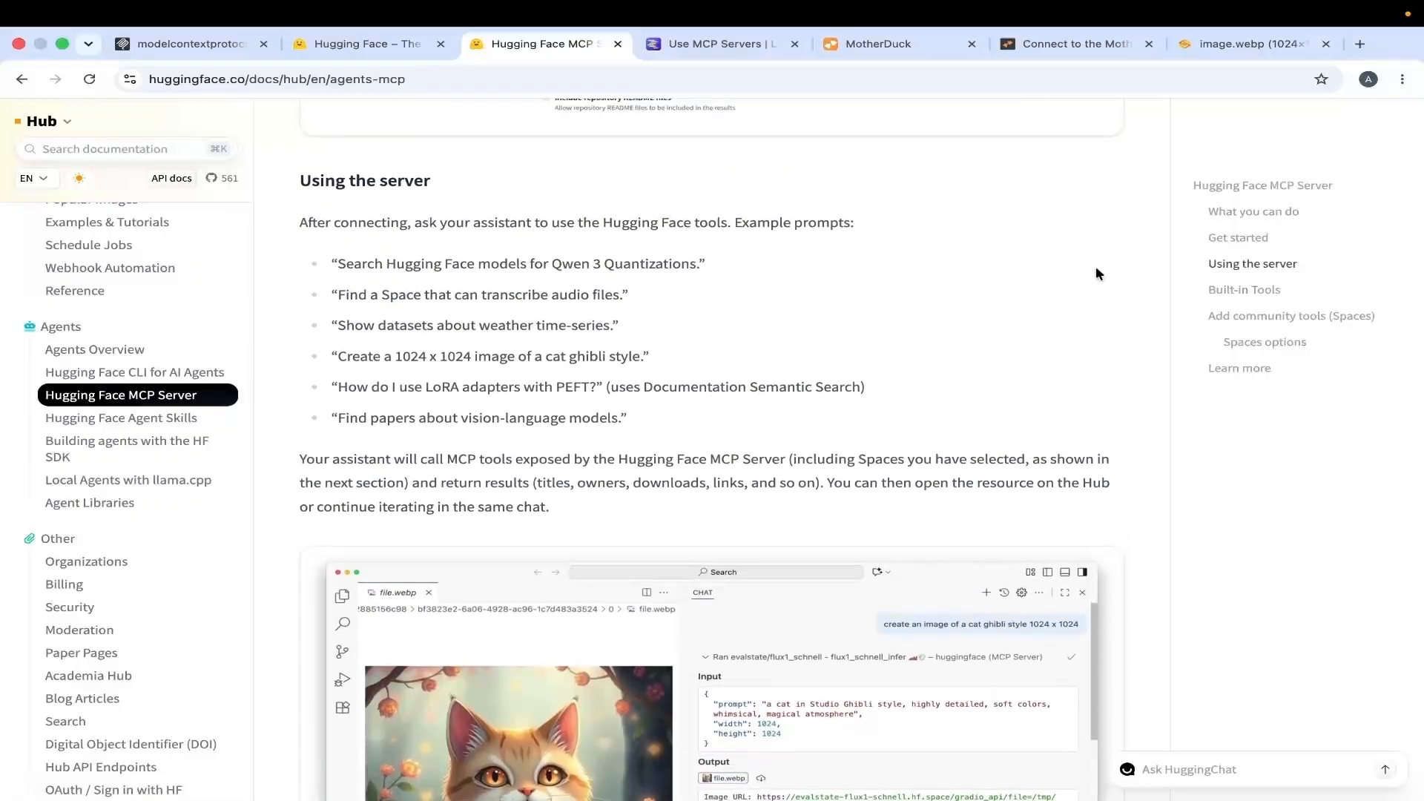
{"action": "scroll", "coordinate": [1096, 273], "scroll_direction": "up", "scroll_amount": 1}
{"action": "scroll", "coordinate": [1096, 273], "scroll_direction": "down", "scroll_amount": 1}
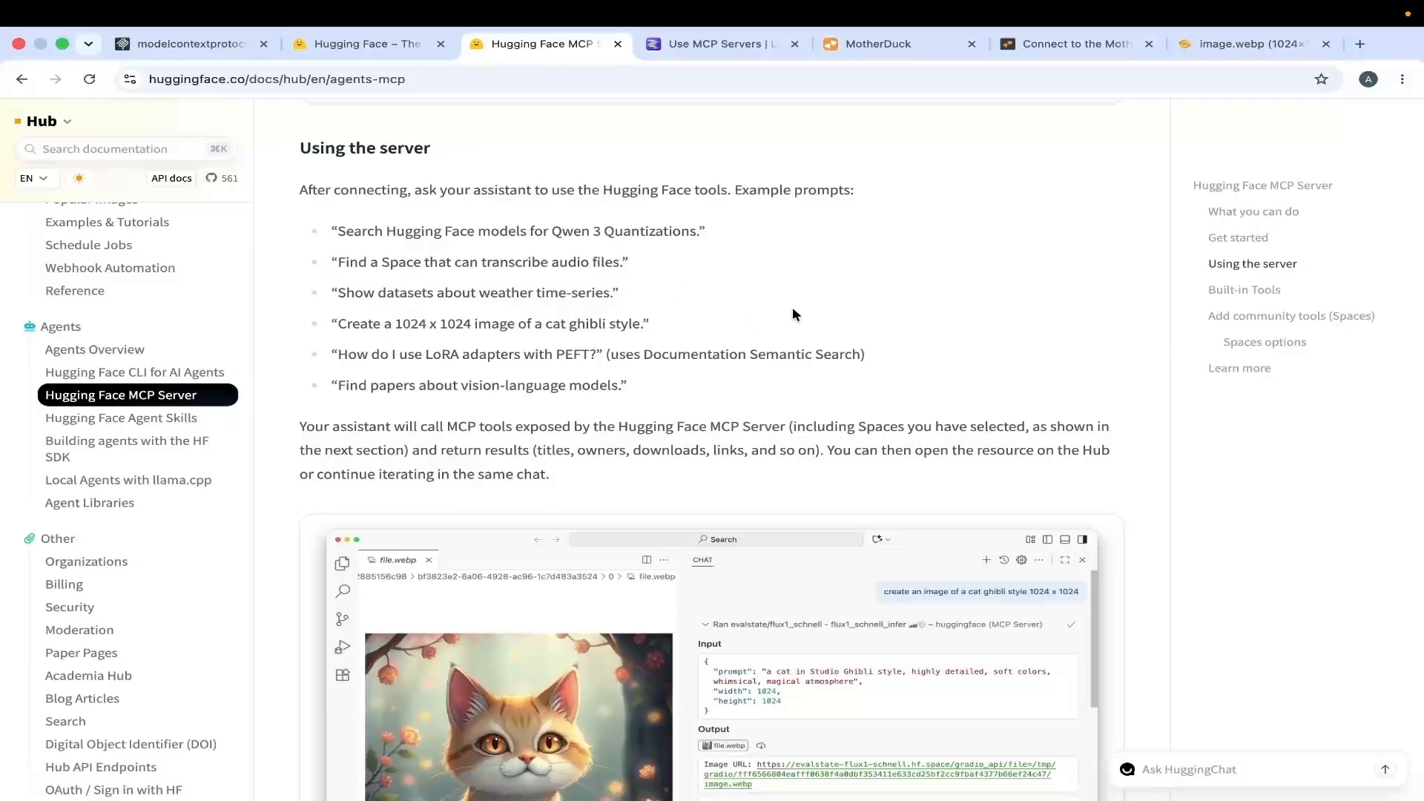
Examine the cat image generation example and the Built-in Tools table in the Hugging Face MCP Server documentation
{"action": "scroll", "coordinate": [793, 310], "scroll_direction": "down", "scroll_amount": 3}
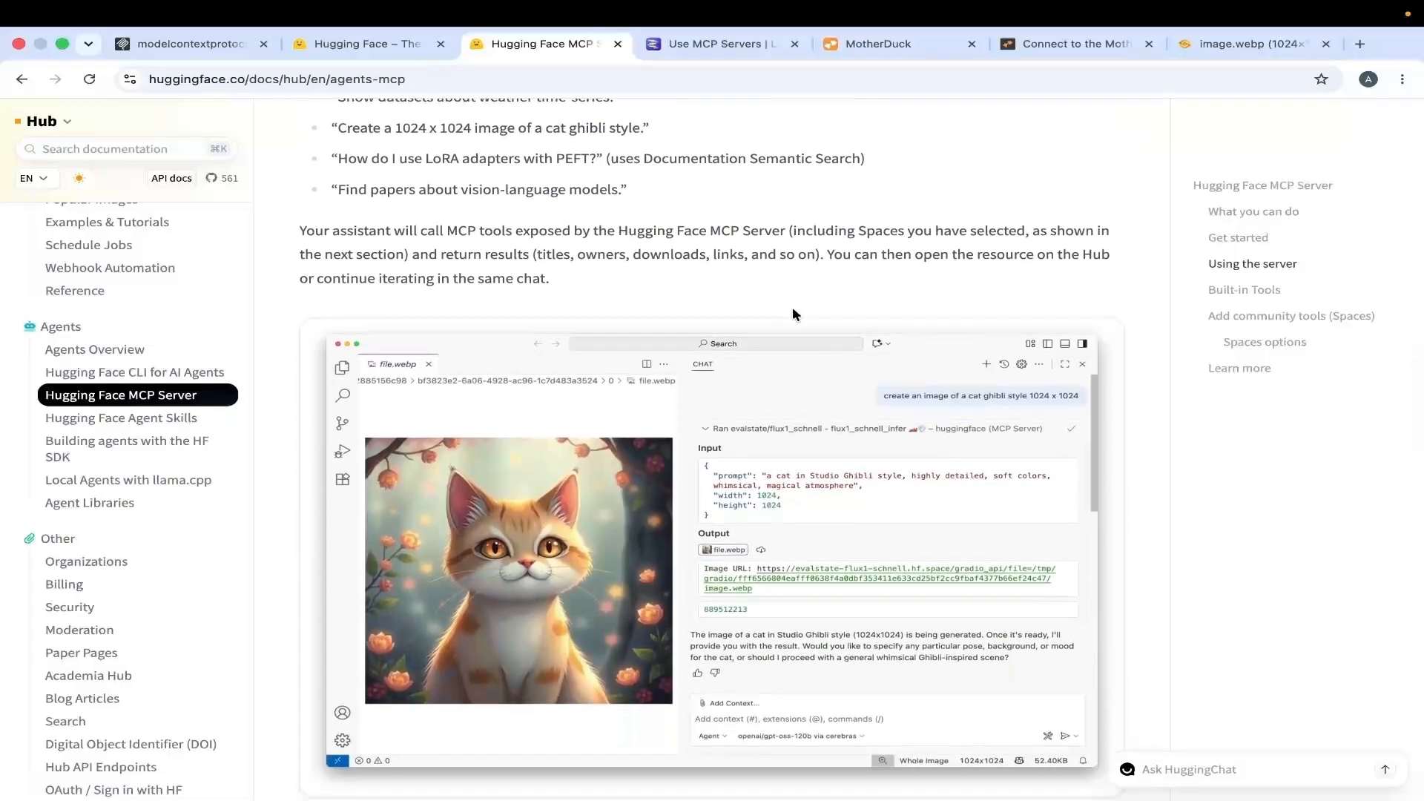
{"action": "scroll", "coordinate": [792, 314], "scroll_direction": "down", "scroll_amount": 1}
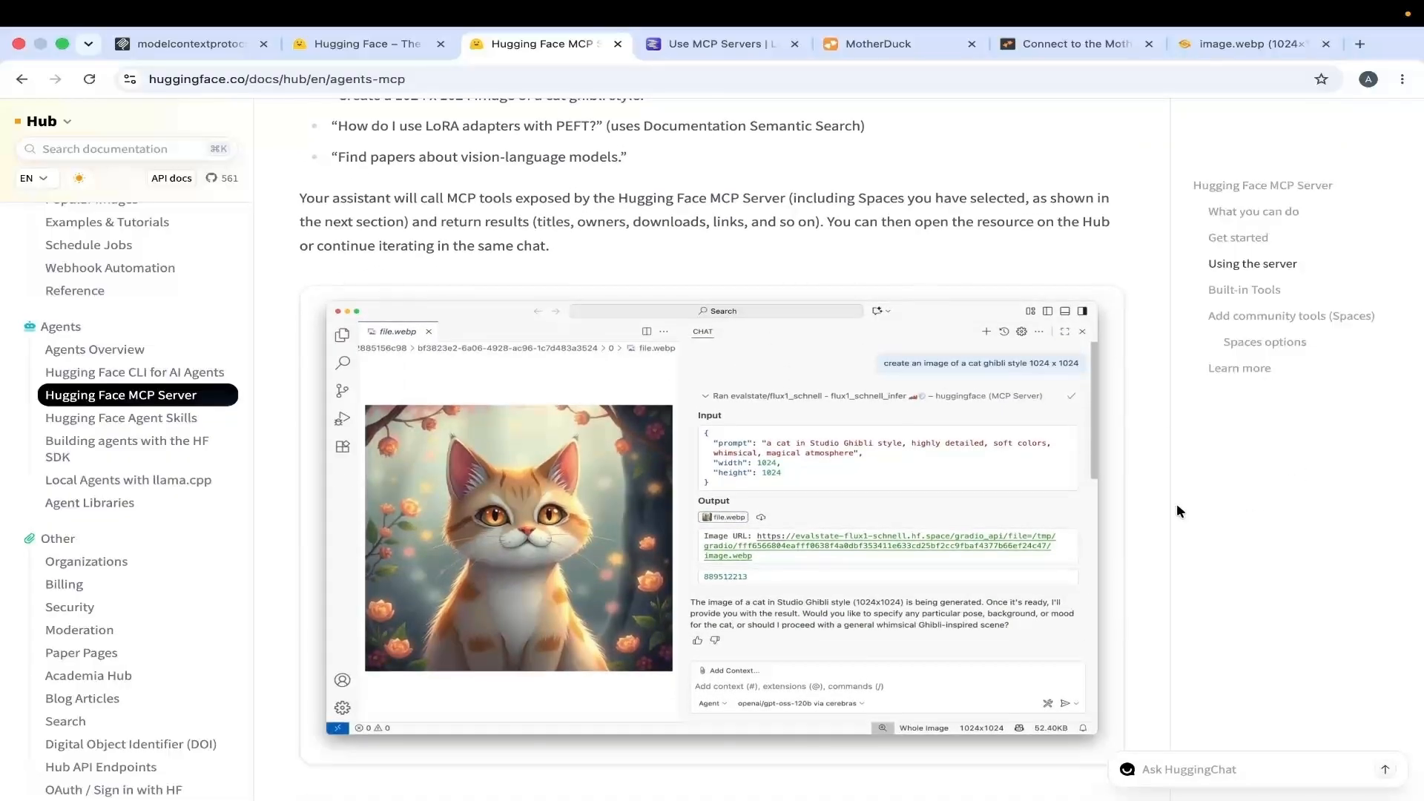
{"action": "scroll", "coordinate": [1177, 505], "scroll_direction": "down", "scroll_amount": 6}
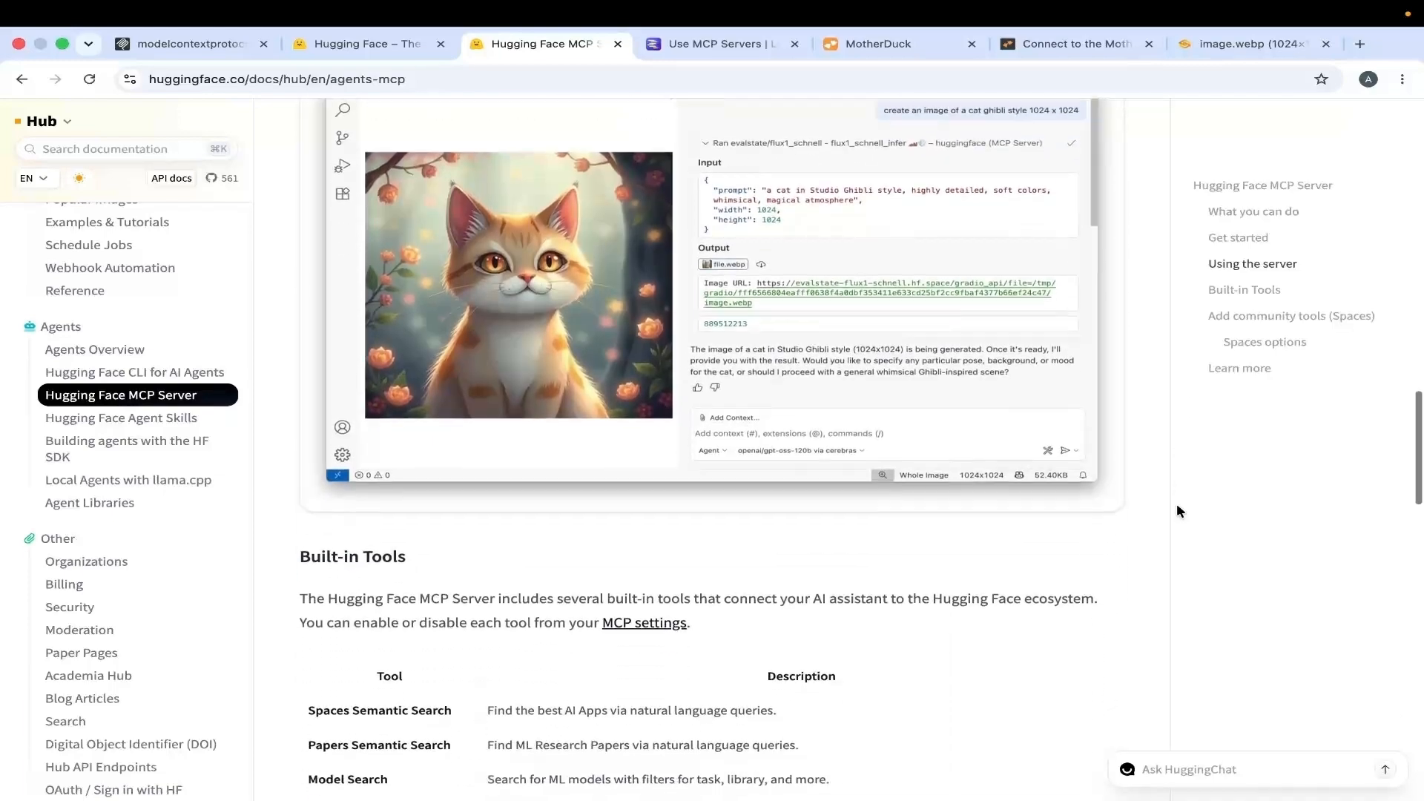
{"action": "scroll", "coordinate": [1178, 511], "scroll_direction": "down", "scroll_amount": 2}
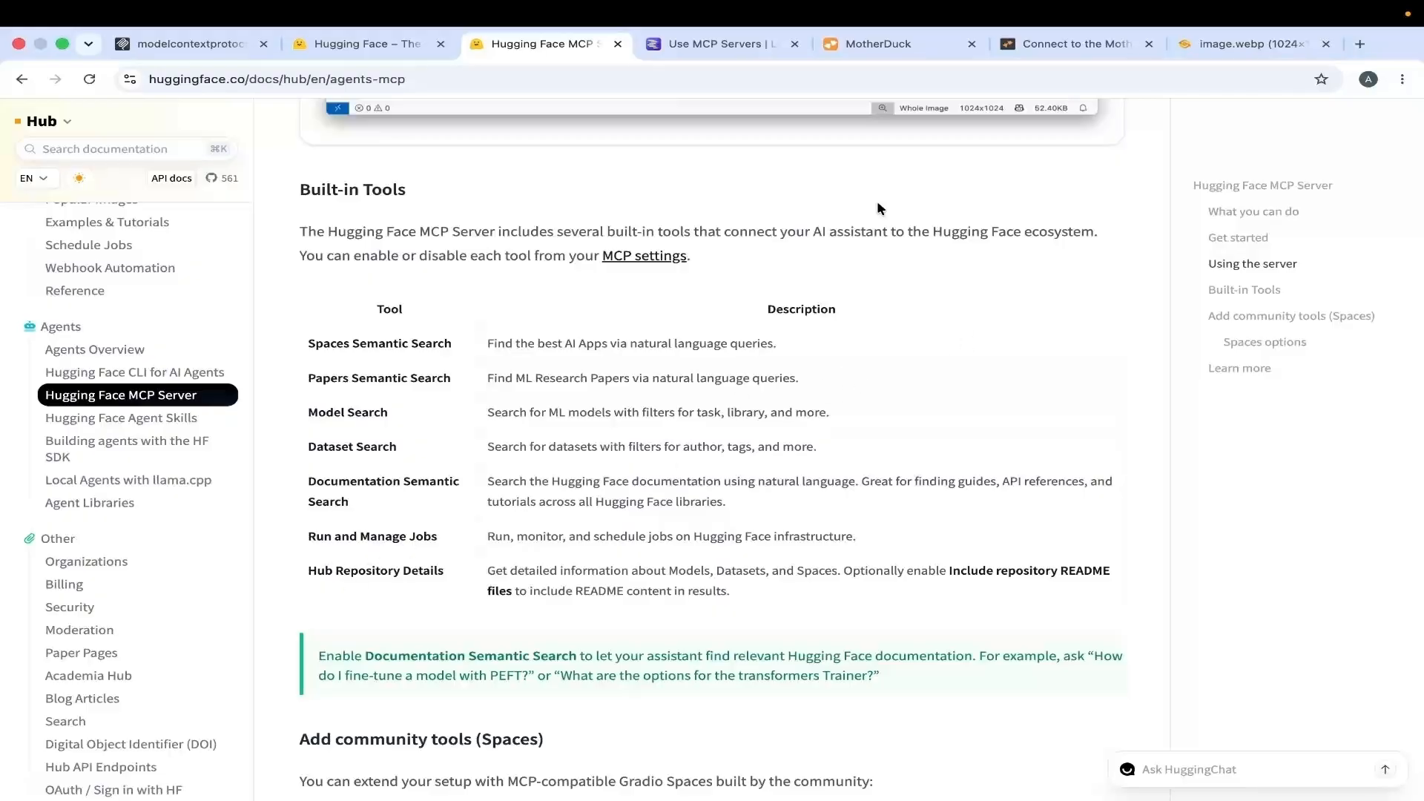
{"action": "scroll", "coordinate": [878, 203], "scroll_direction": "up", "scroll_amount": 6}
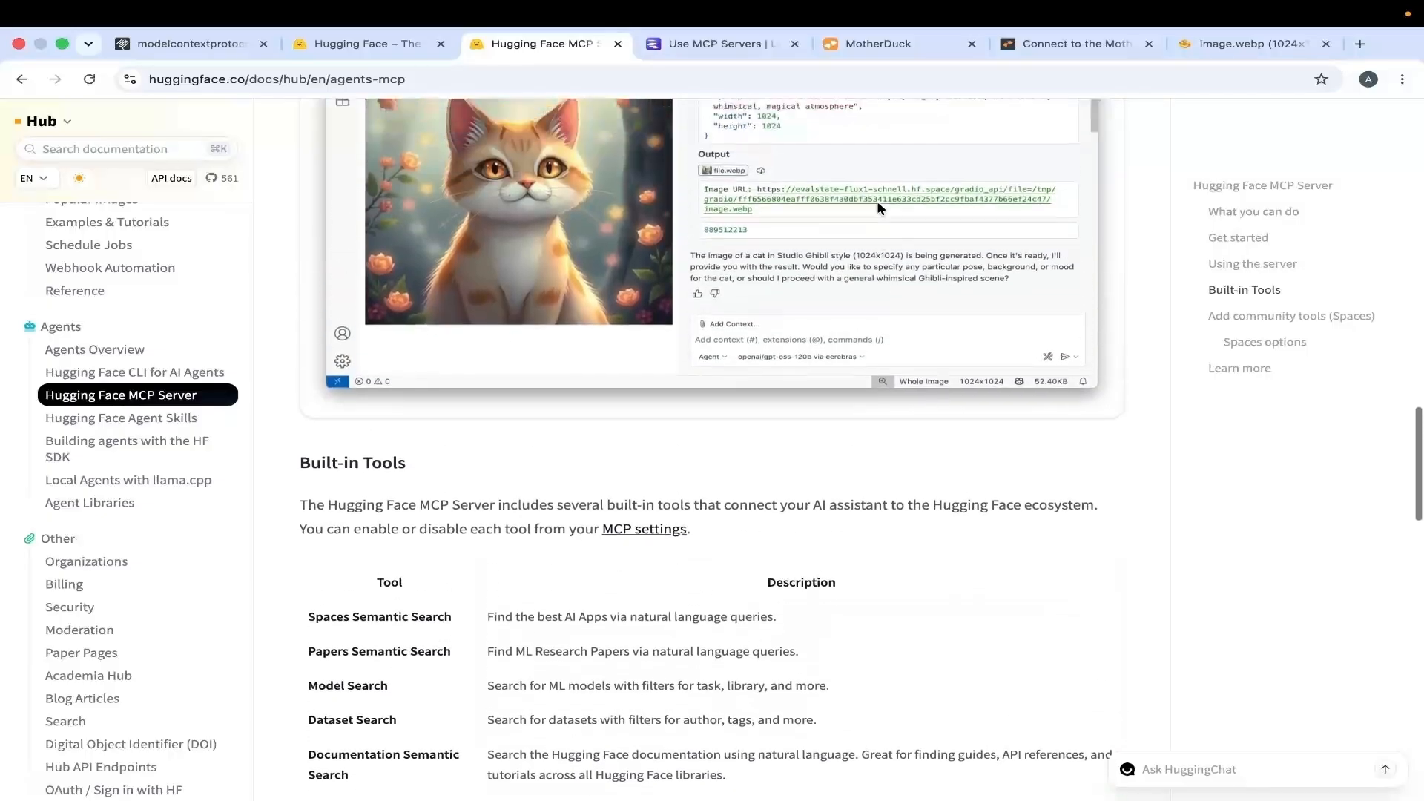
{"action": "scroll", "coordinate": [878, 207], "scroll_direction": "up", "scroll_amount": 2}
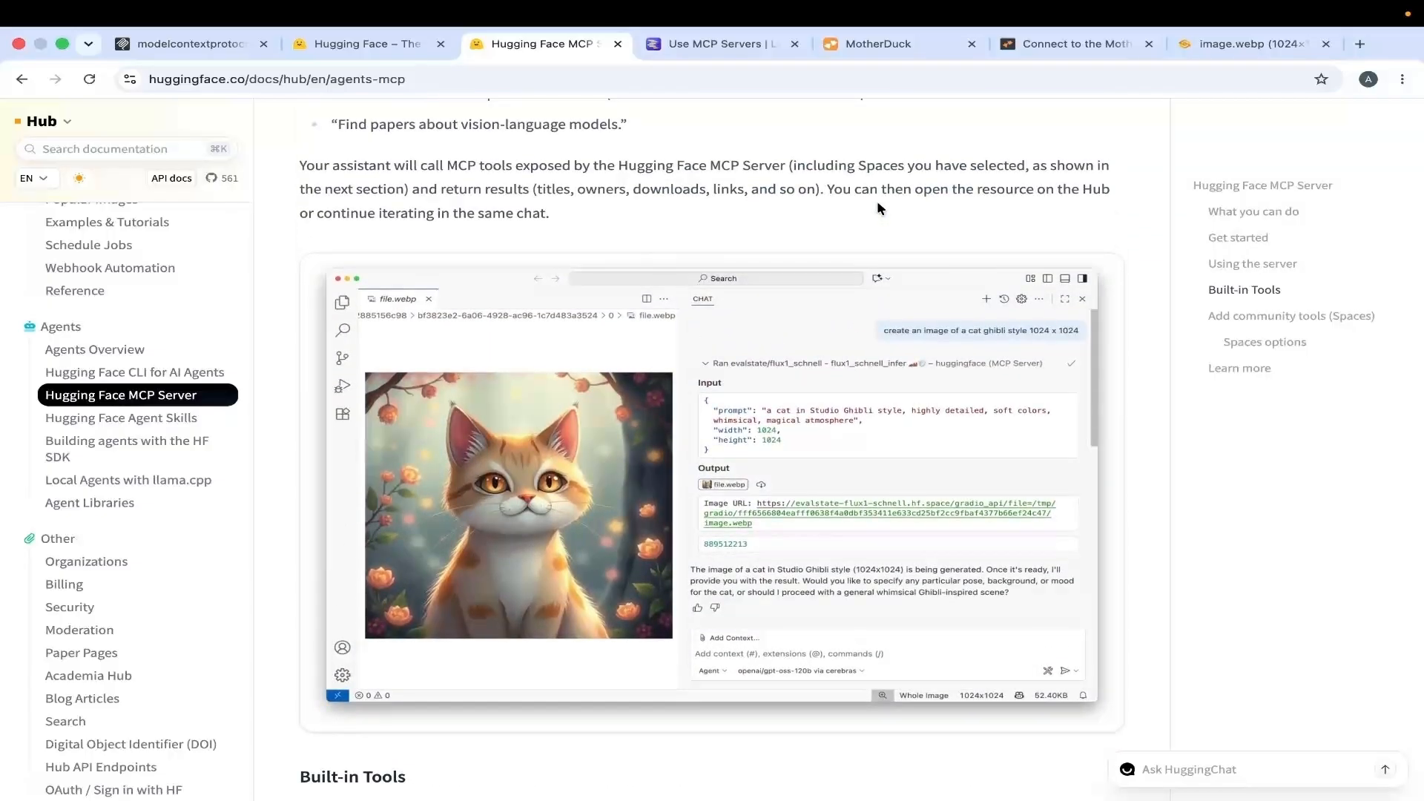
Compare the LM Studio Use MCP Servers page with the MotherDuck workspace, ending on the Hugging Face mcp.json example
{"action": "left_click", "coordinate": [678, 46]}
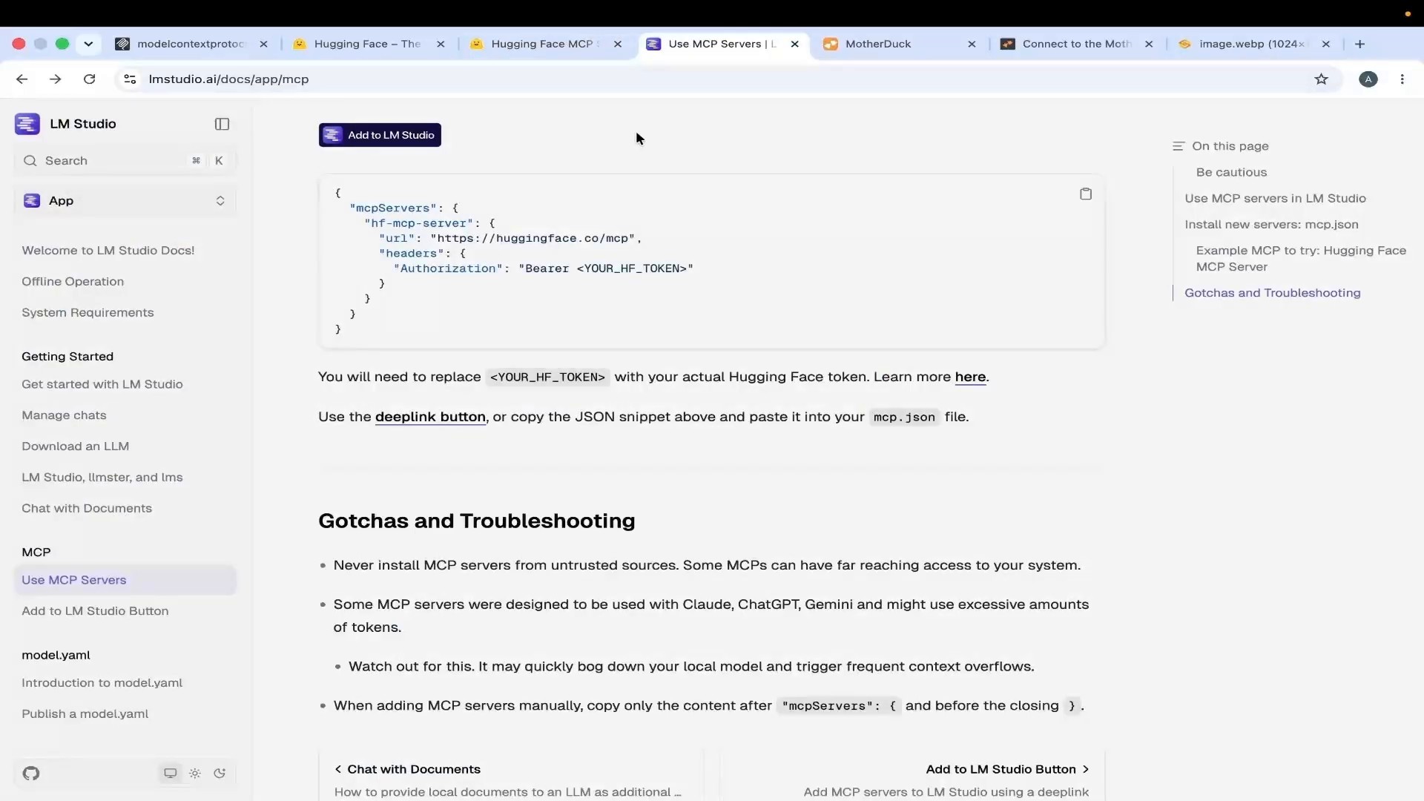
{"action": "left_click", "coordinate": [868, 44]}
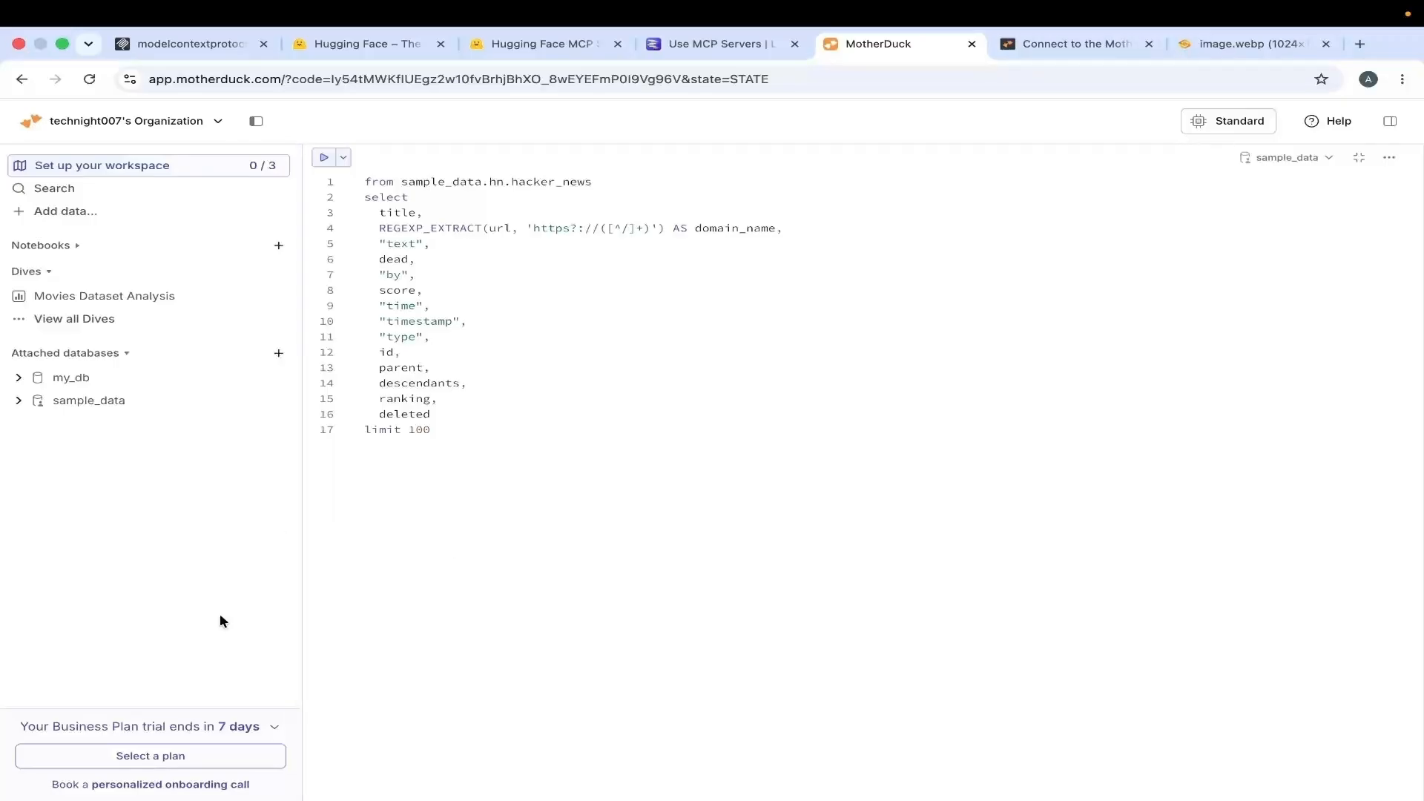
{"action": "left_click", "coordinate": [716, 46]}
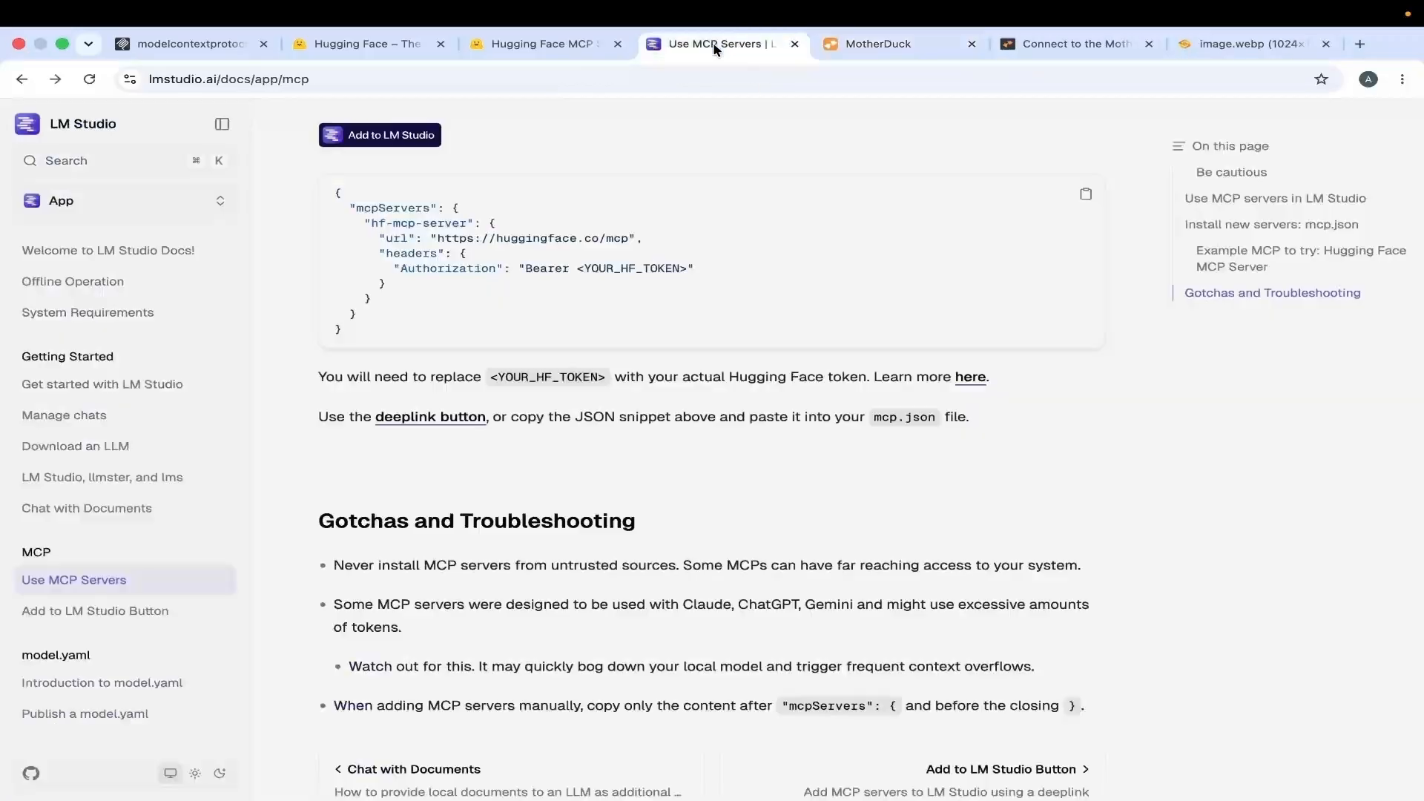
{"action": "left_click", "coordinate": [852, 45]}
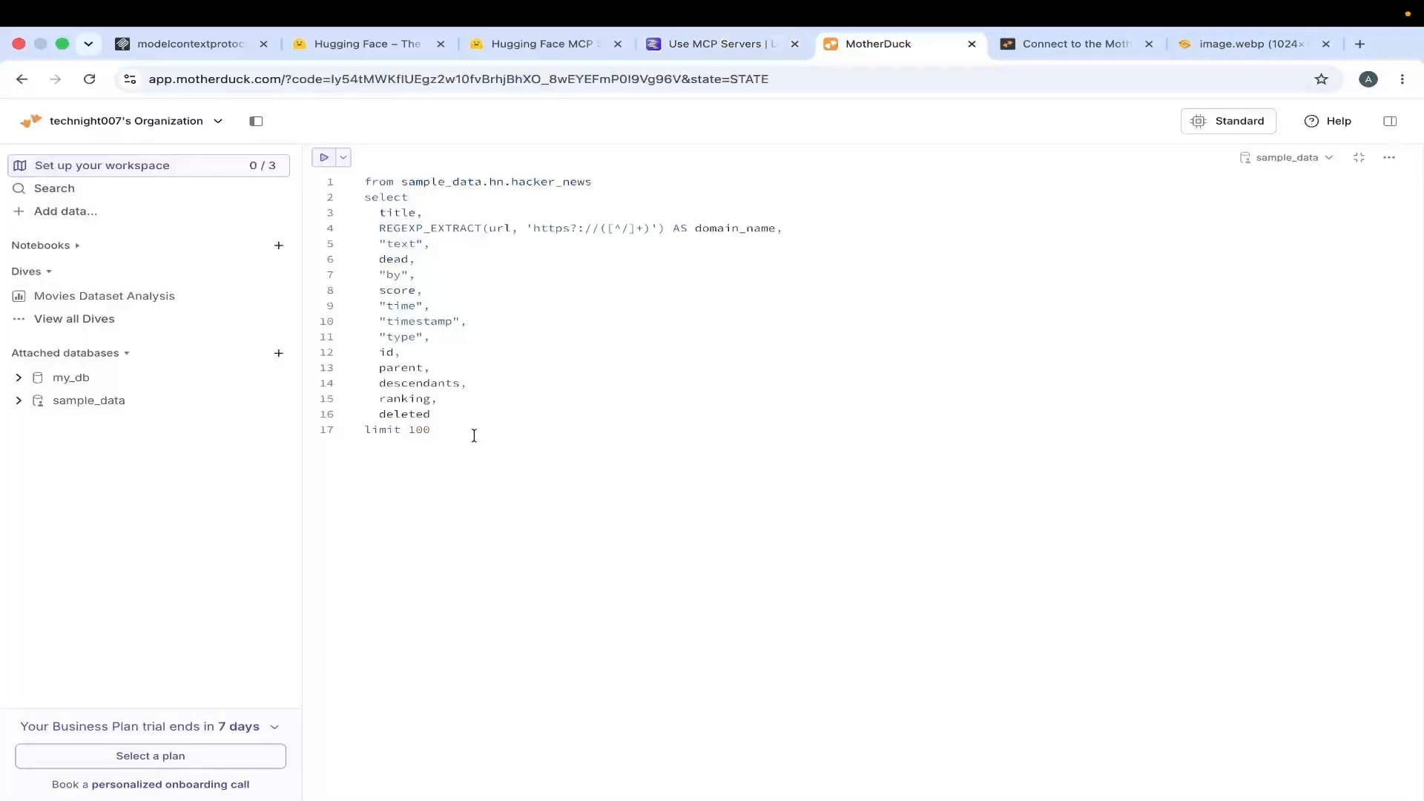
{"action": "left_click", "coordinate": [683, 48]}
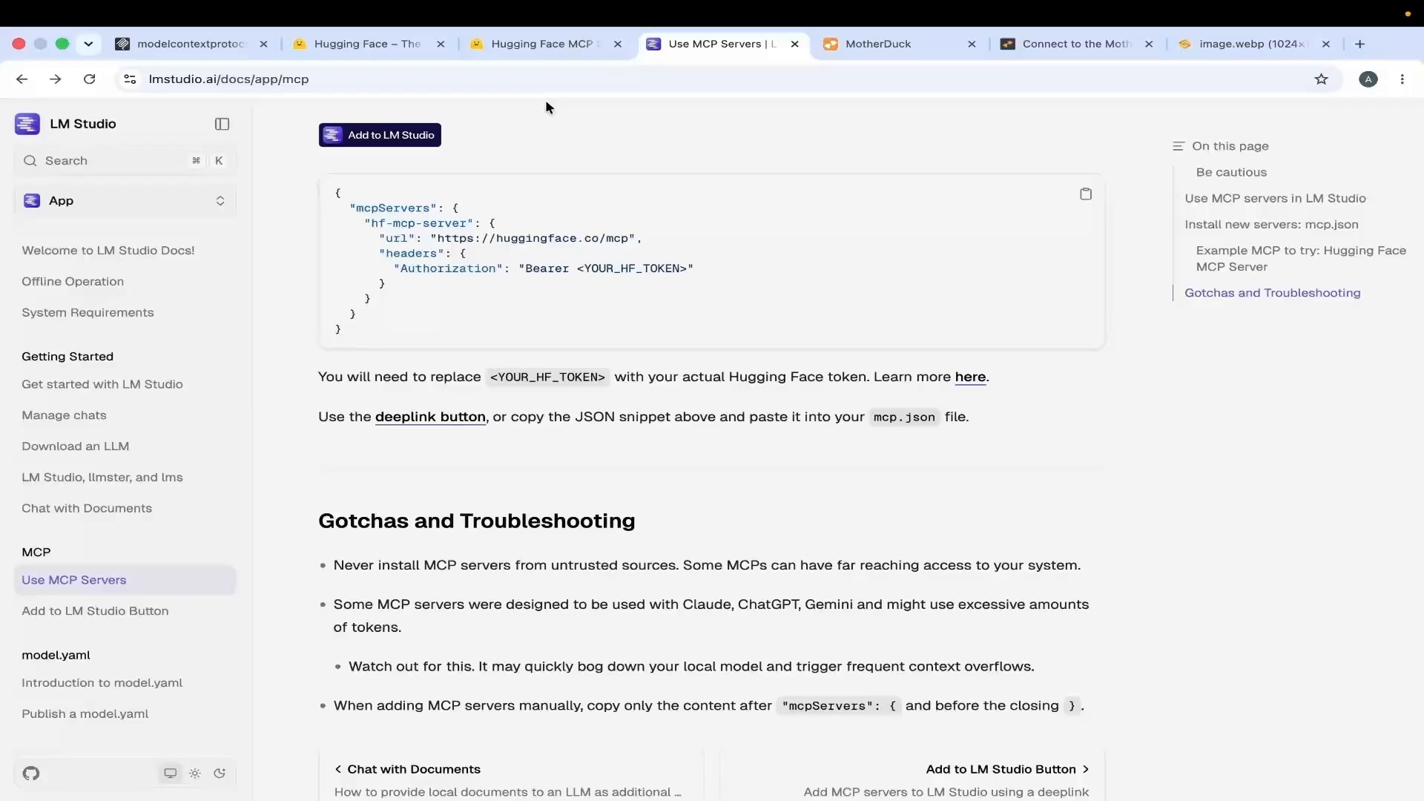
Switch to LM Studio, look over the filesystem-server-local and mother-duck integrations, and make the window full screen
{"action": "key", "text": "super+Tab"}
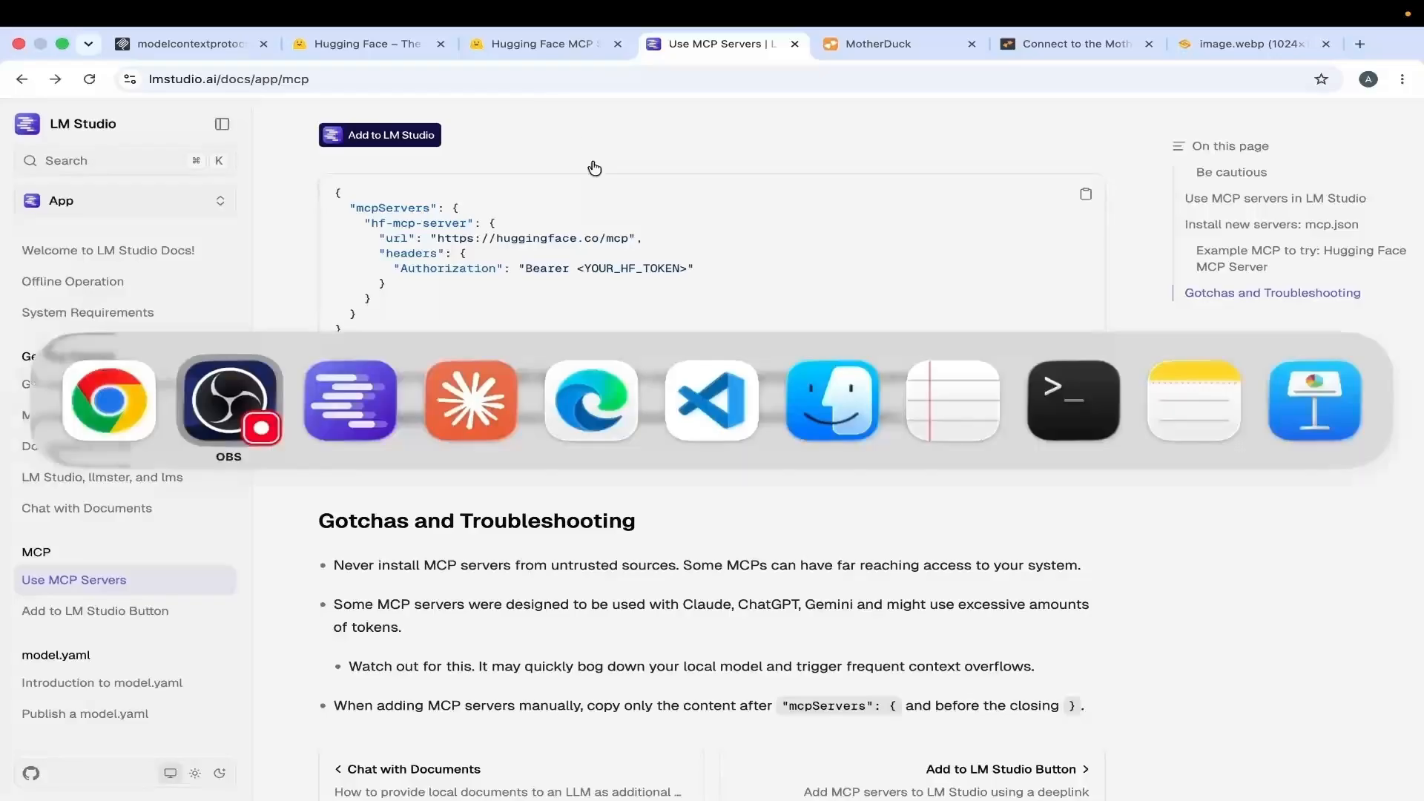
{"action": "key", "text": "super+Tab"}
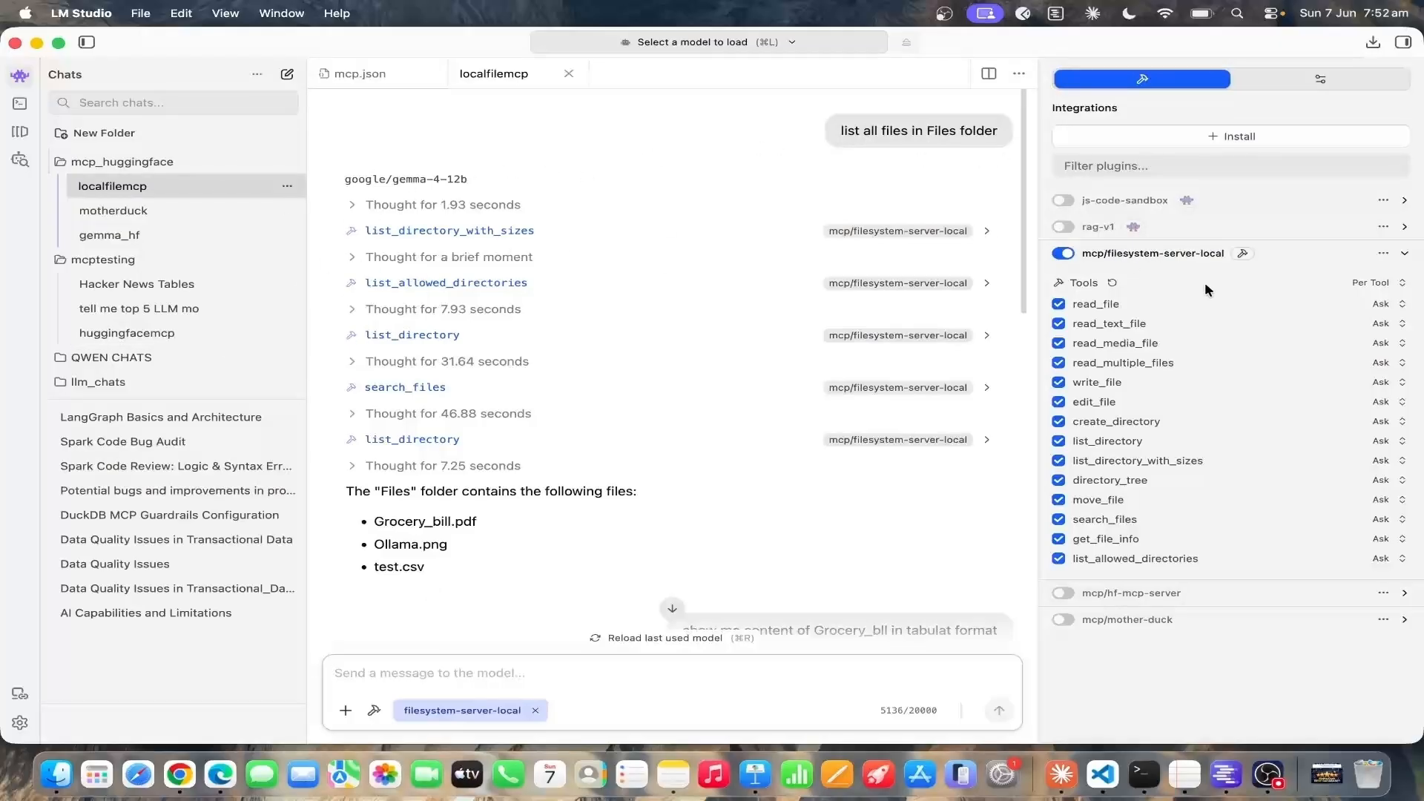
{"action": "left_click", "coordinate": [1149, 257]}
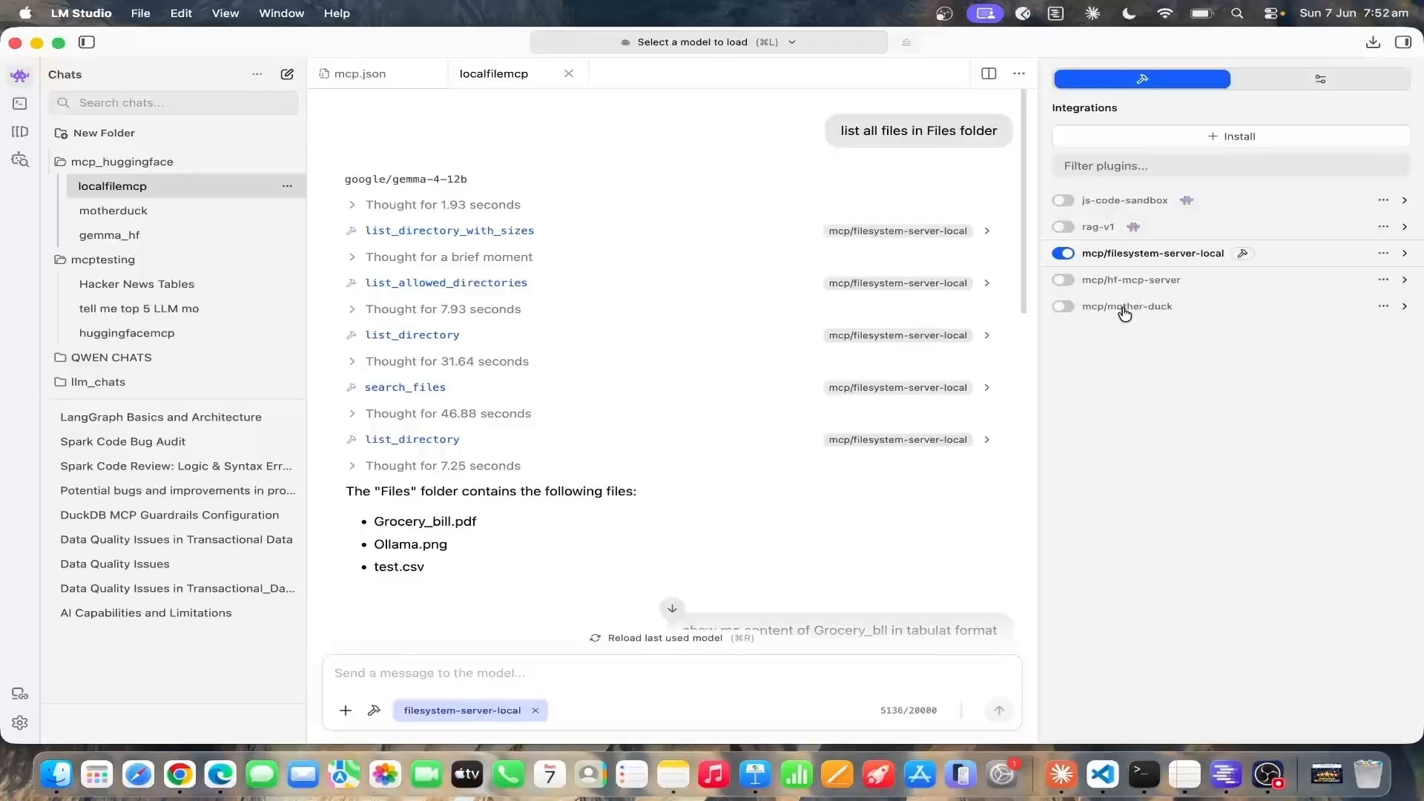
{"action": "left_click", "coordinate": [1124, 308]}
{"action": "left_click", "coordinate": [1127, 257]}
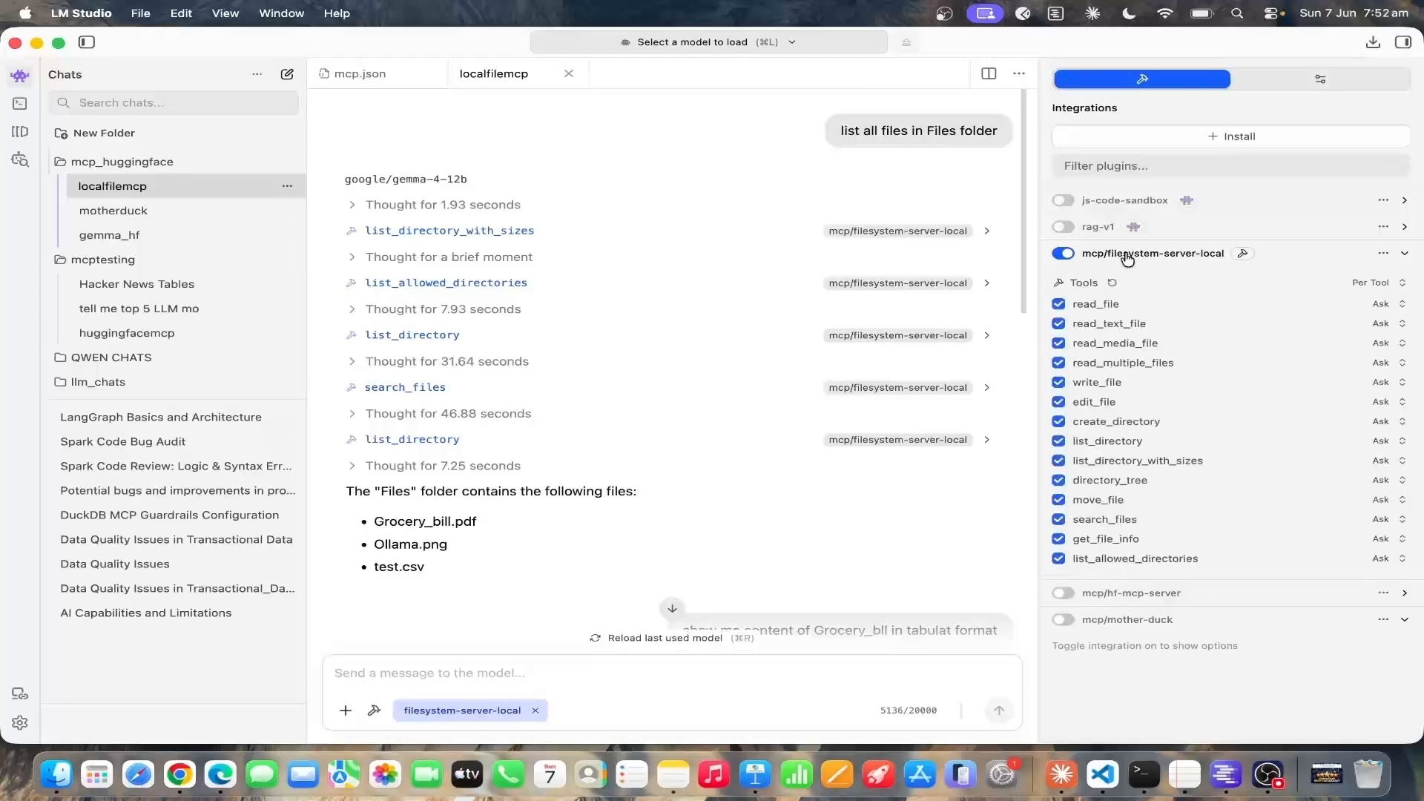
{"action": "left_click", "coordinate": [1127, 255]}
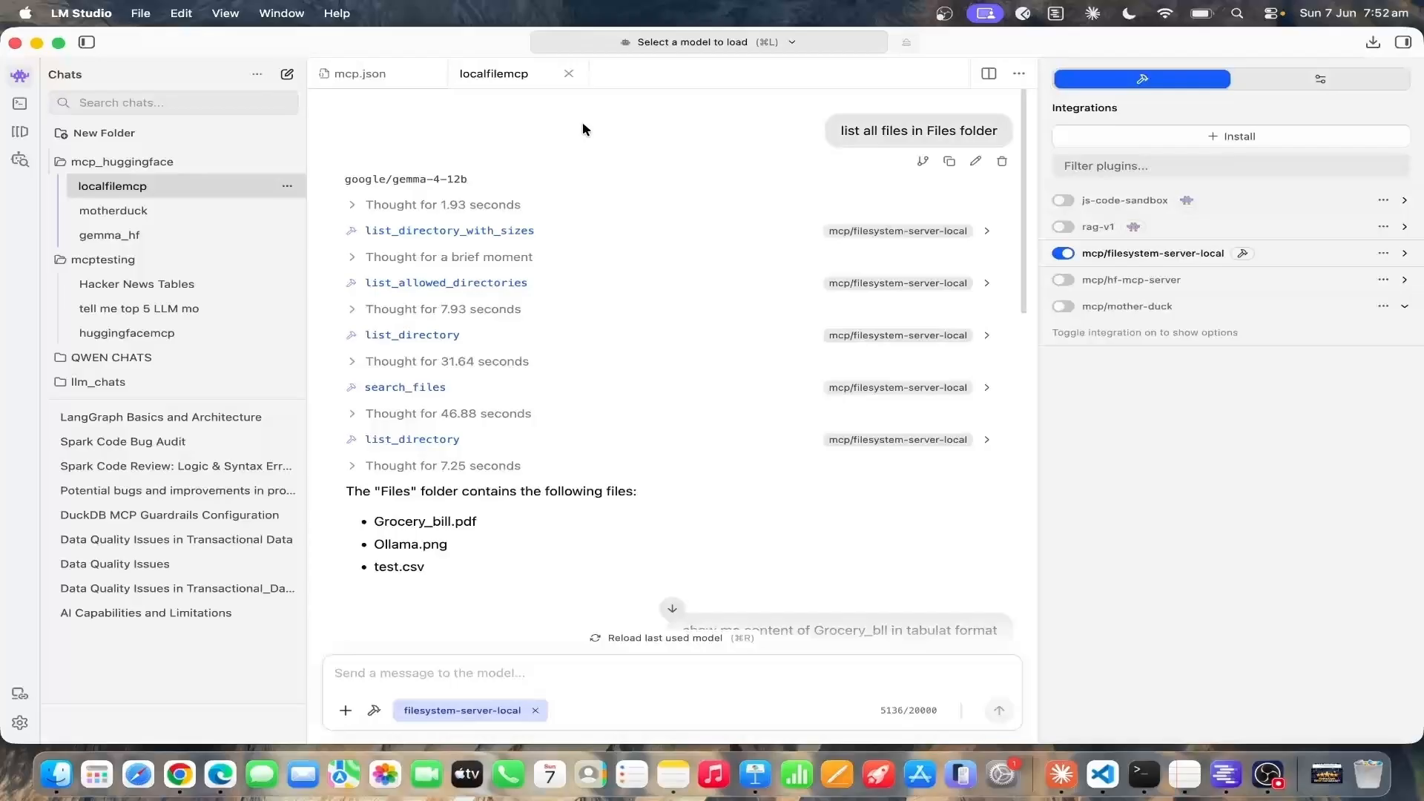
{"action": "left_click", "coordinate": [59, 42]}
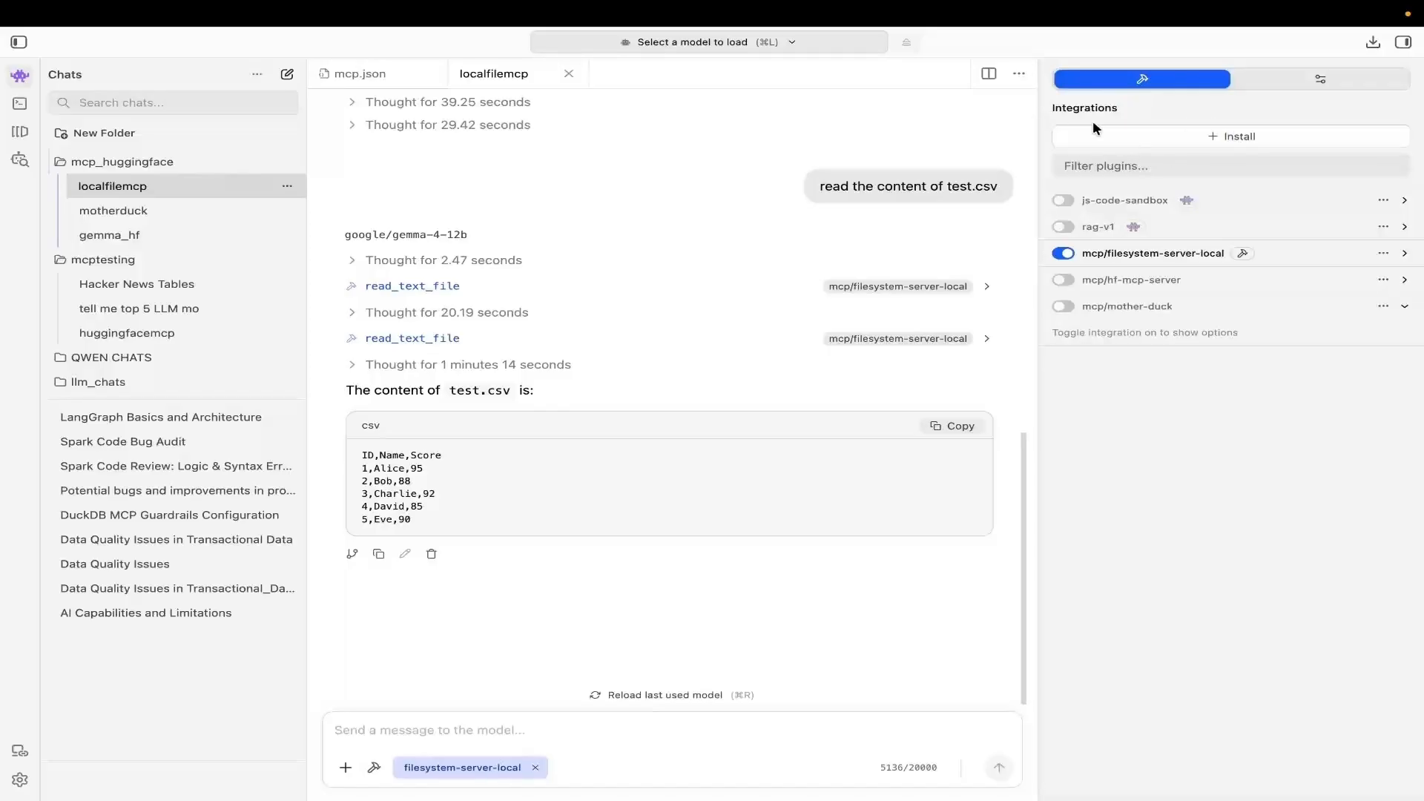
Open mcp.json for editing from the integrations and acknowledge the MCP safety warning
{"action": "left_click", "coordinate": [1237, 144]}
{"action": "left_click", "coordinate": [20, 78]}
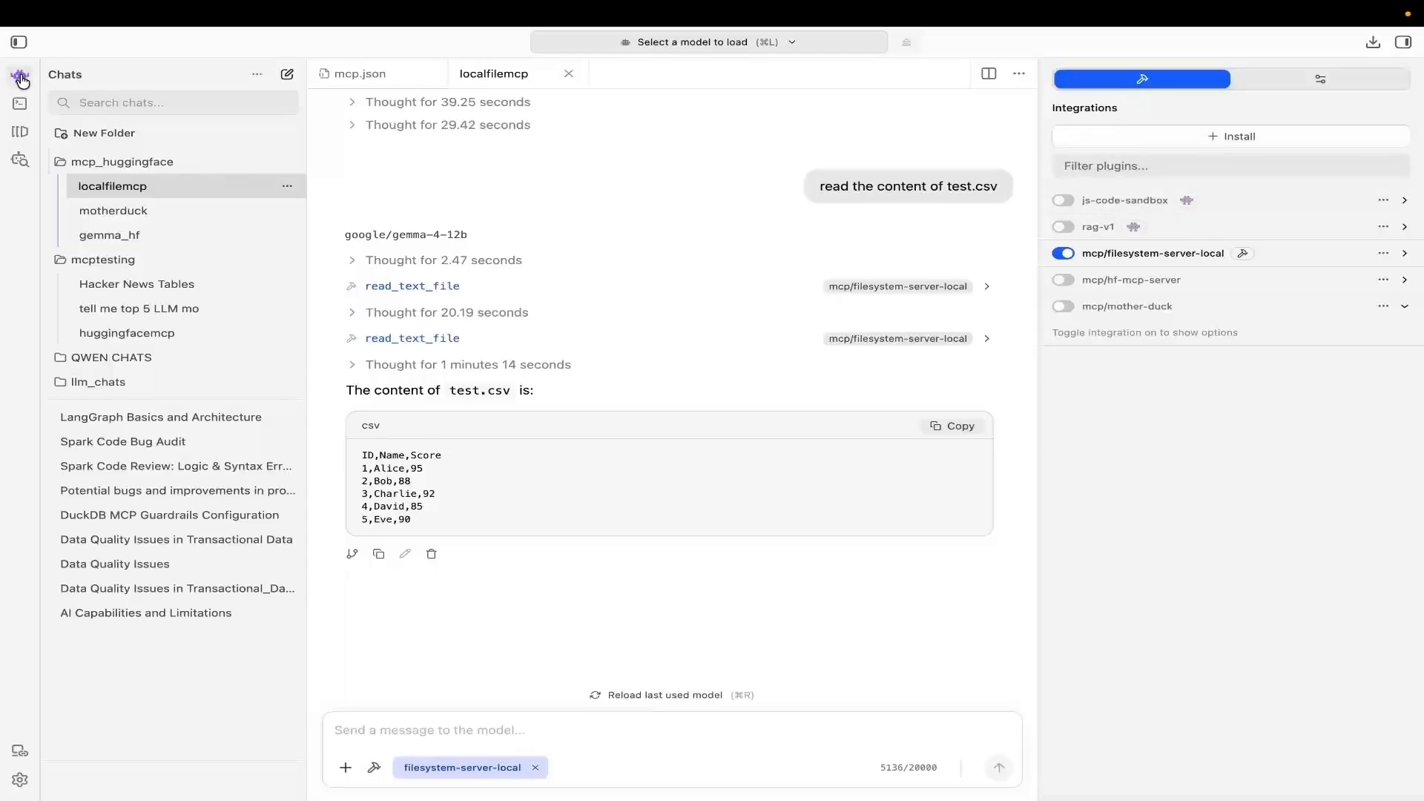
{"action": "left_click", "coordinate": [1244, 144]}
{"action": "left_click", "coordinate": [1107, 185]}
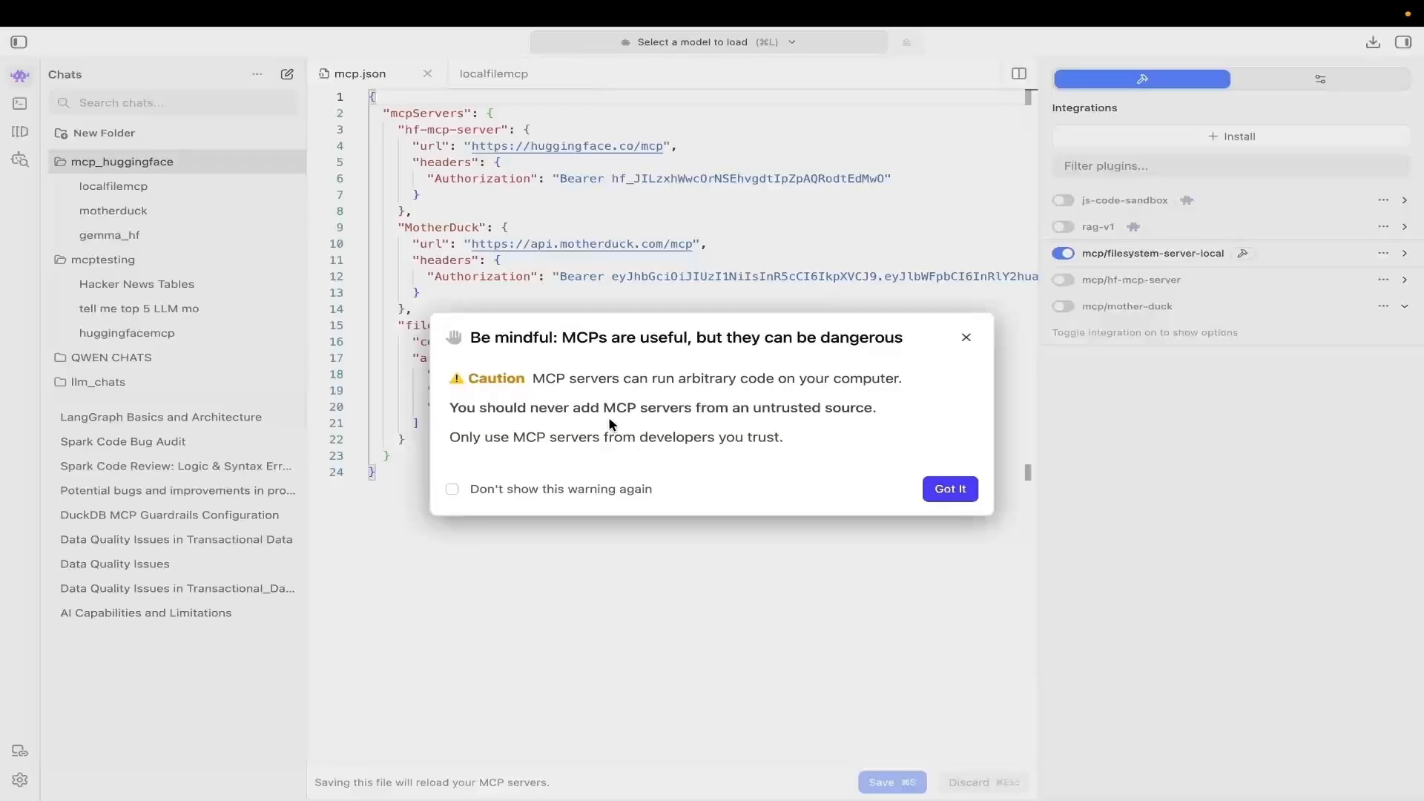
{"action": "left_click", "coordinate": [950, 489]}
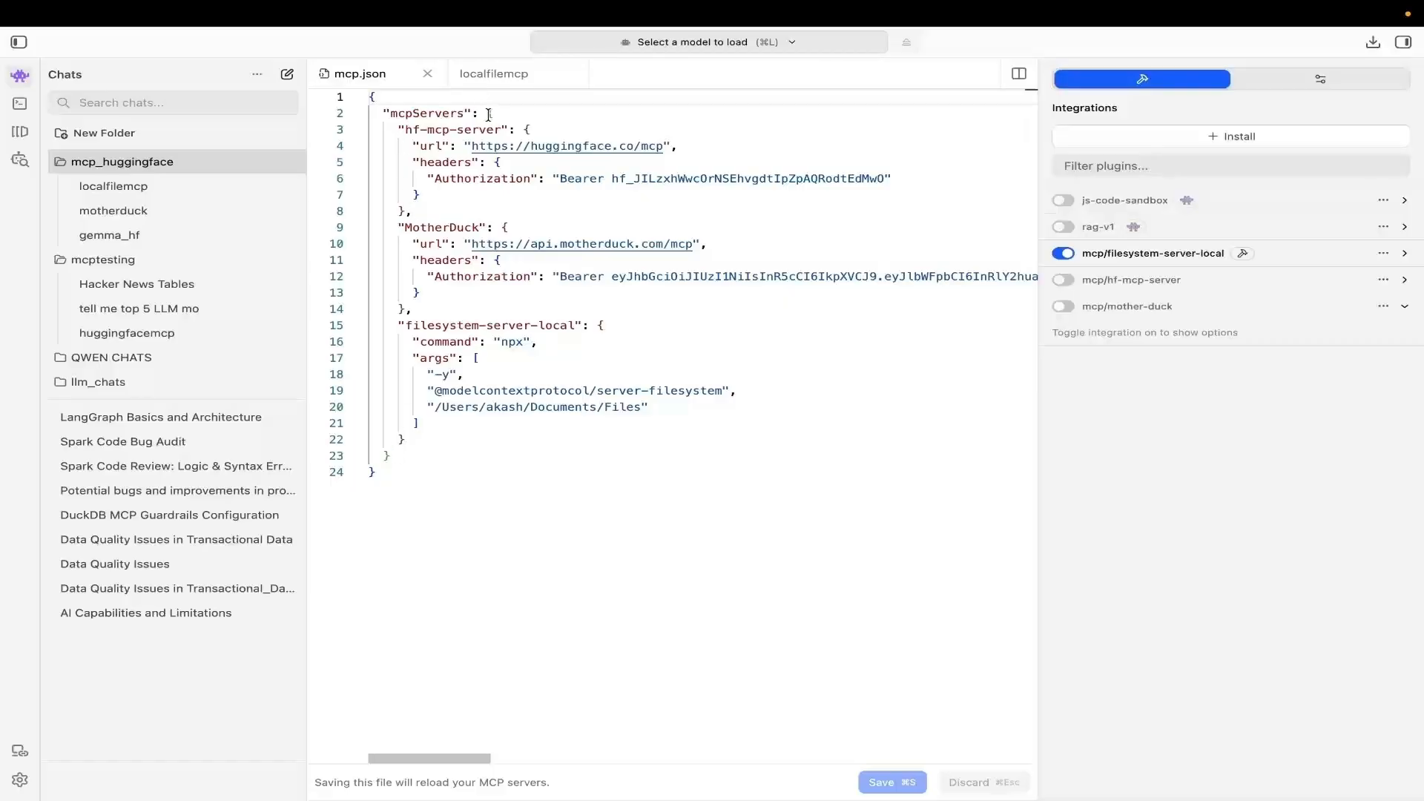
Delete every server entry inside mcpServers so the object is empty, then save and close mcp.json
{"action": "left_click_drag", "start_coordinate": [393, 132], "coordinate": [427, 436]}
{"action": "key", "text": "BackSpace"}
{"action": "key", "text": "BackSpace"}
{"action": "key", "text": "BackSpace"}
{"action": "key", "text": "BackSpace"}
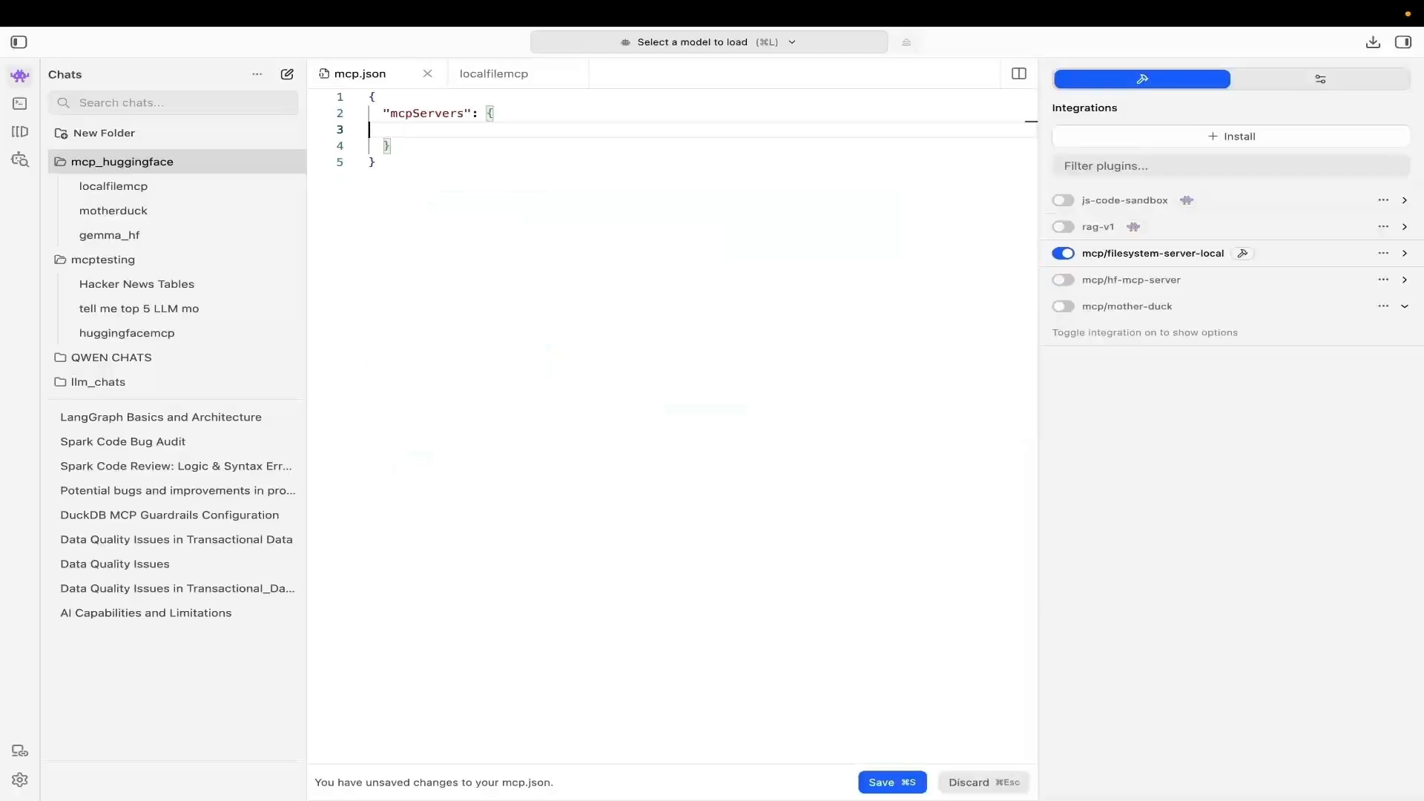
{"action": "key", "text": "BackSpace"}
{"action": "key", "text": "BackSpace"}
{"action": "key", "text": "BackSpace"}
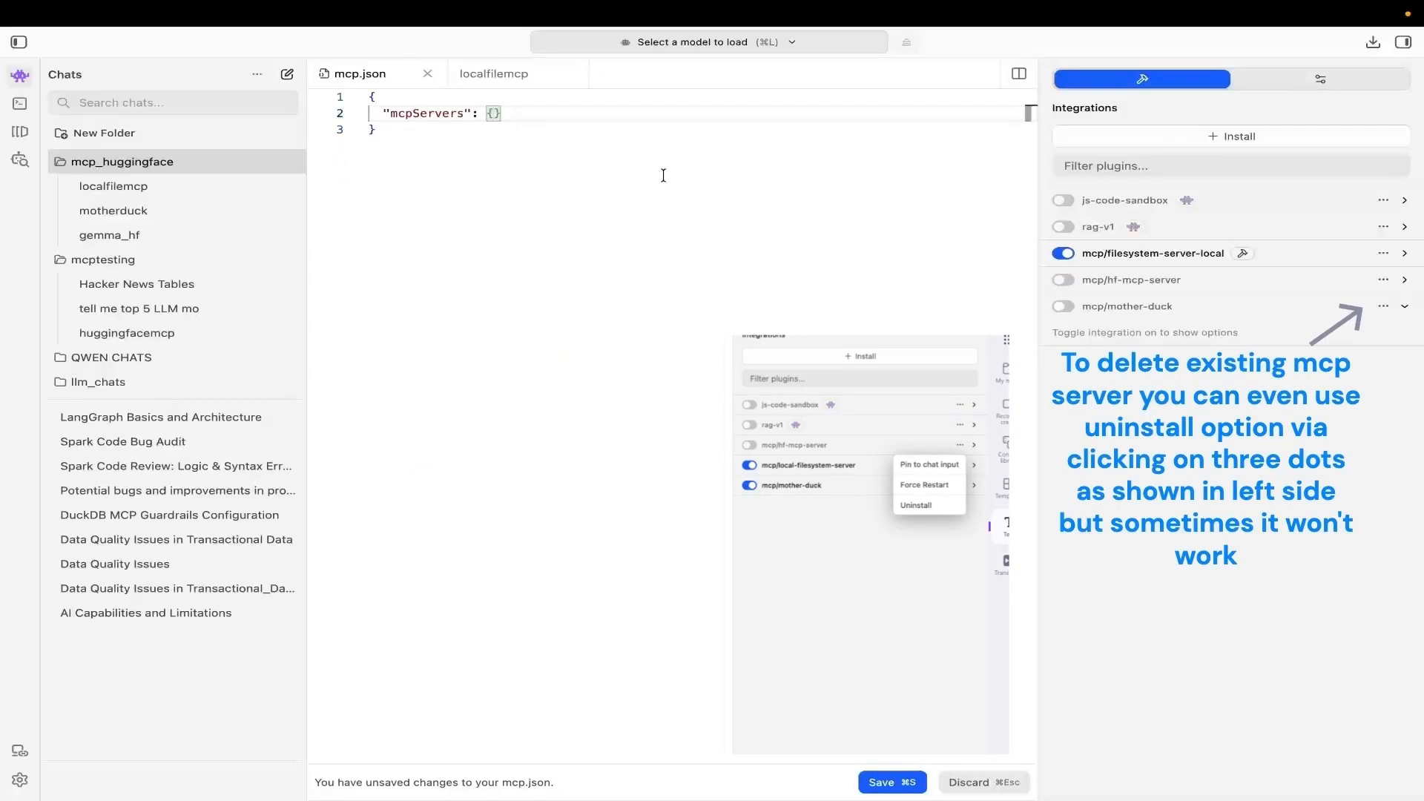
{"action": "left_click", "coordinate": [885, 788]}
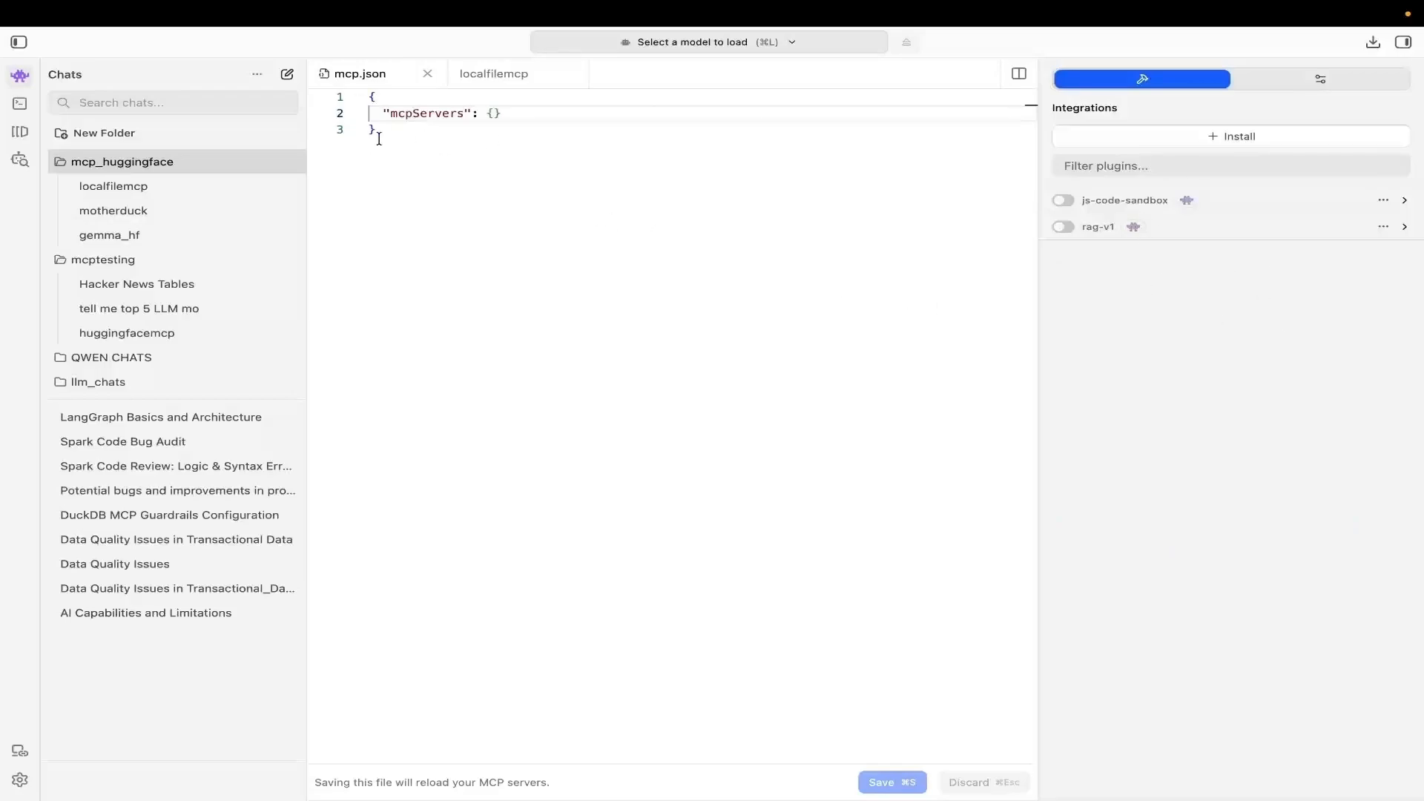
{"action": "left_click", "coordinate": [427, 75]}
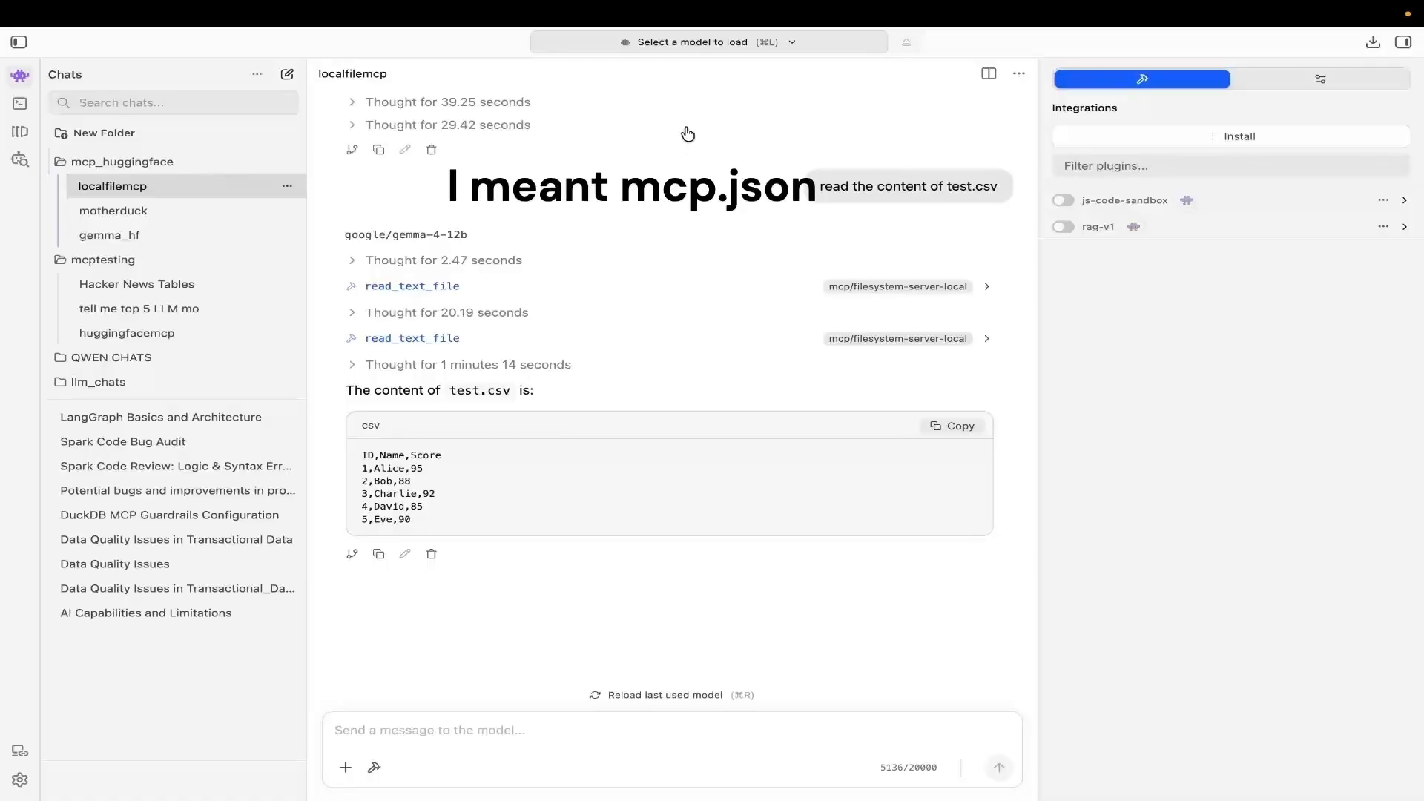
Switch to the browser and open the Use MCP Servers docs from the LM Studio home page, down to the Hugging Face example
{"action": "key", "text": "super+Tab"}
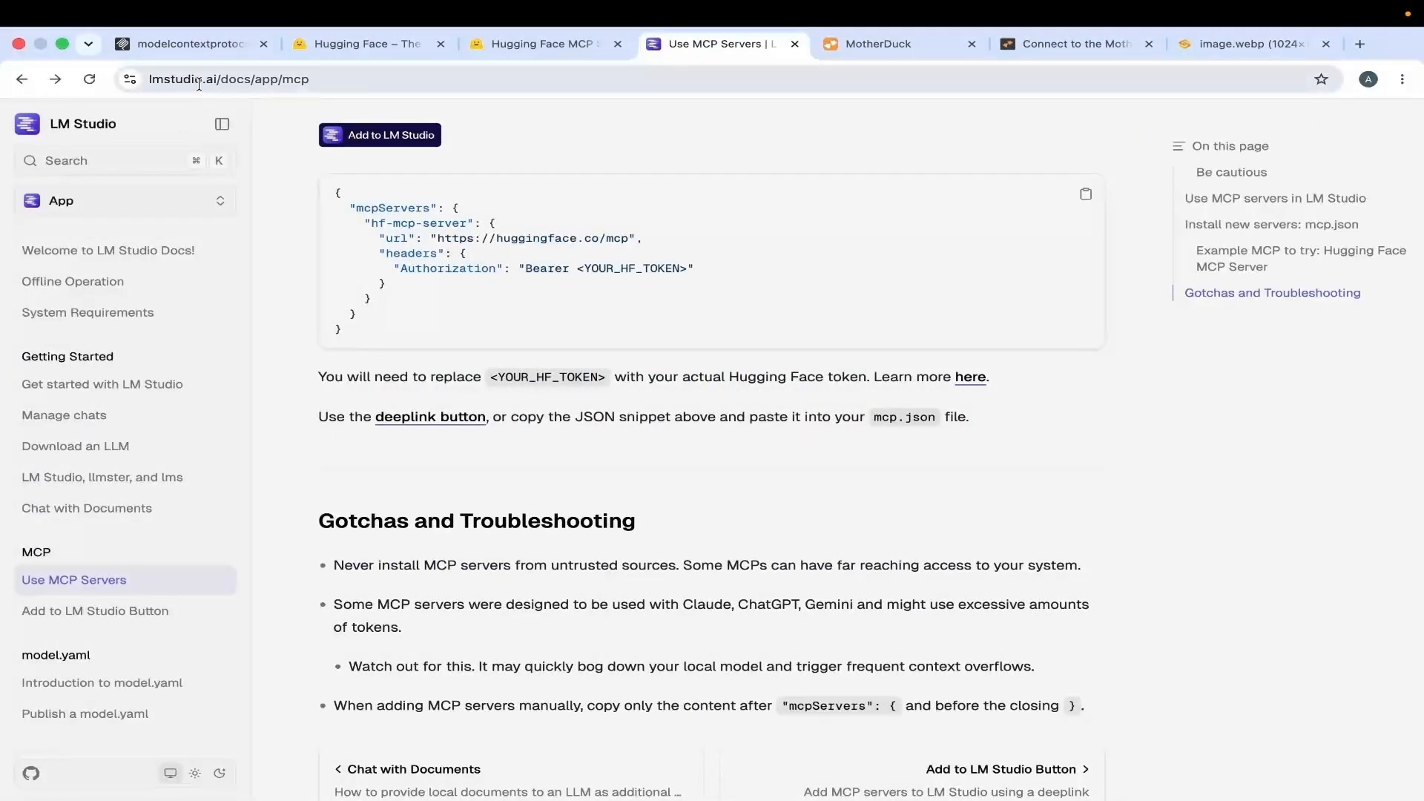
{"action": "left_click", "coordinate": [87, 124]}
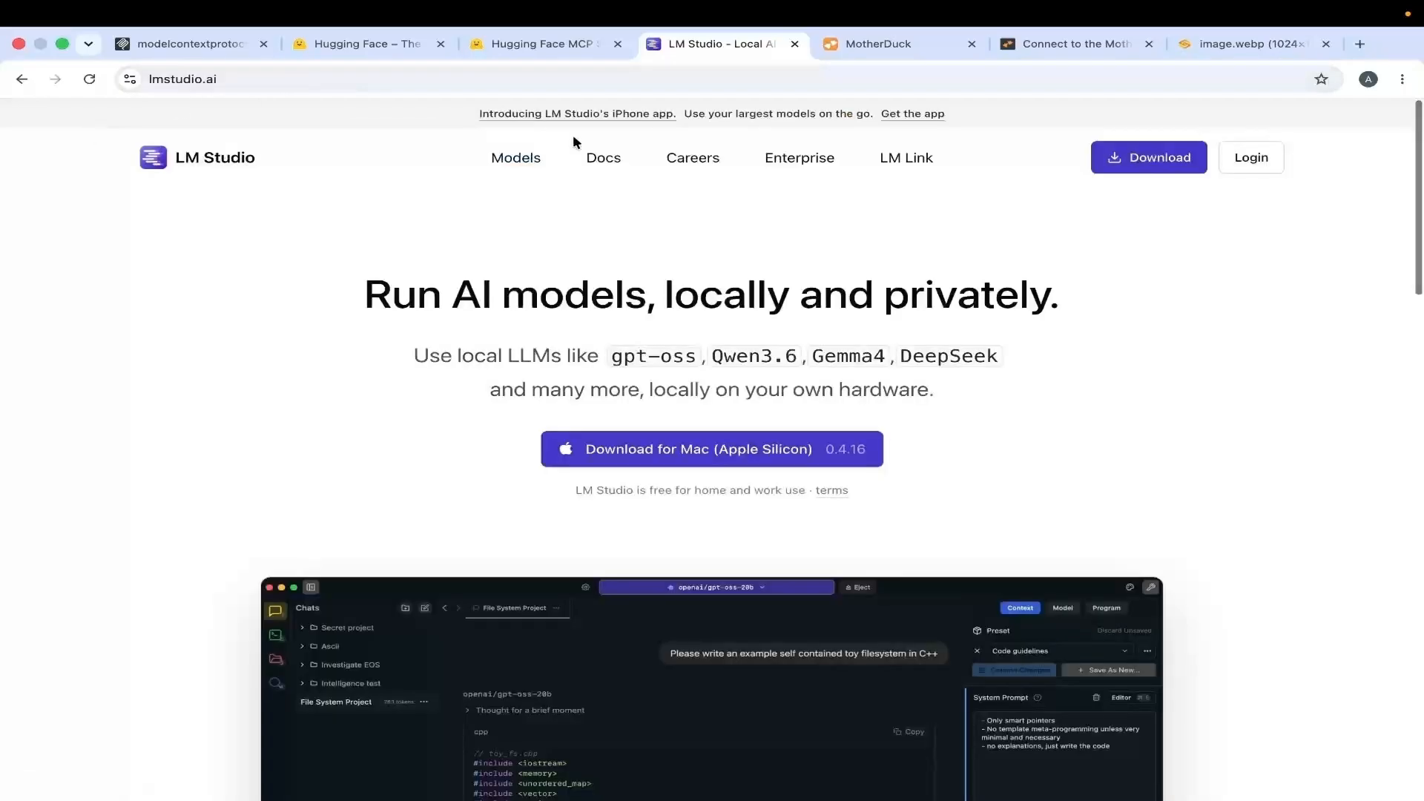
{"action": "left_click", "coordinate": [605, 159]}
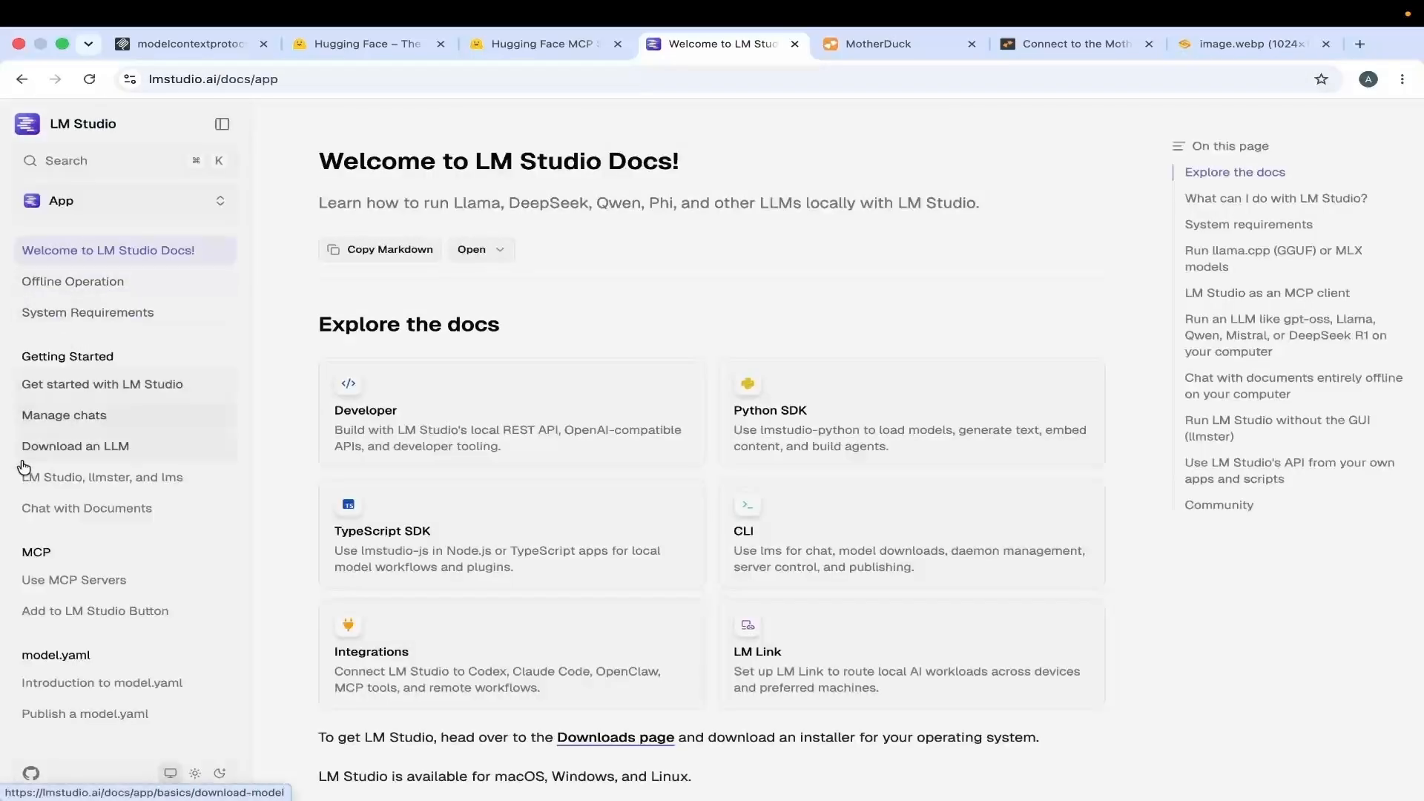
{"action": "left_click", "coordinate": [58, 582]}
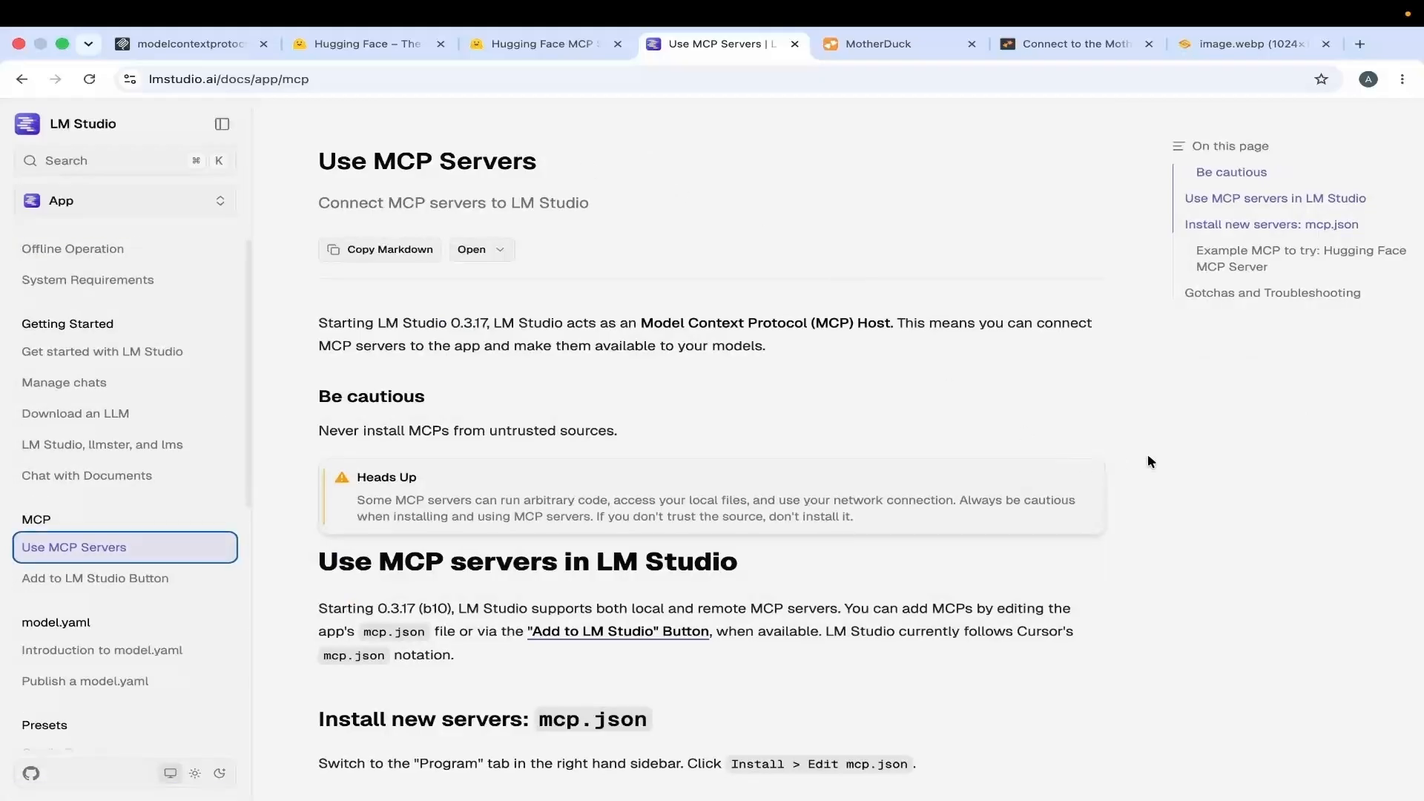
{"action": "scroll", "coordinate": [1148, 461], "scroll_direction": "down", "scroll_amount": 5}
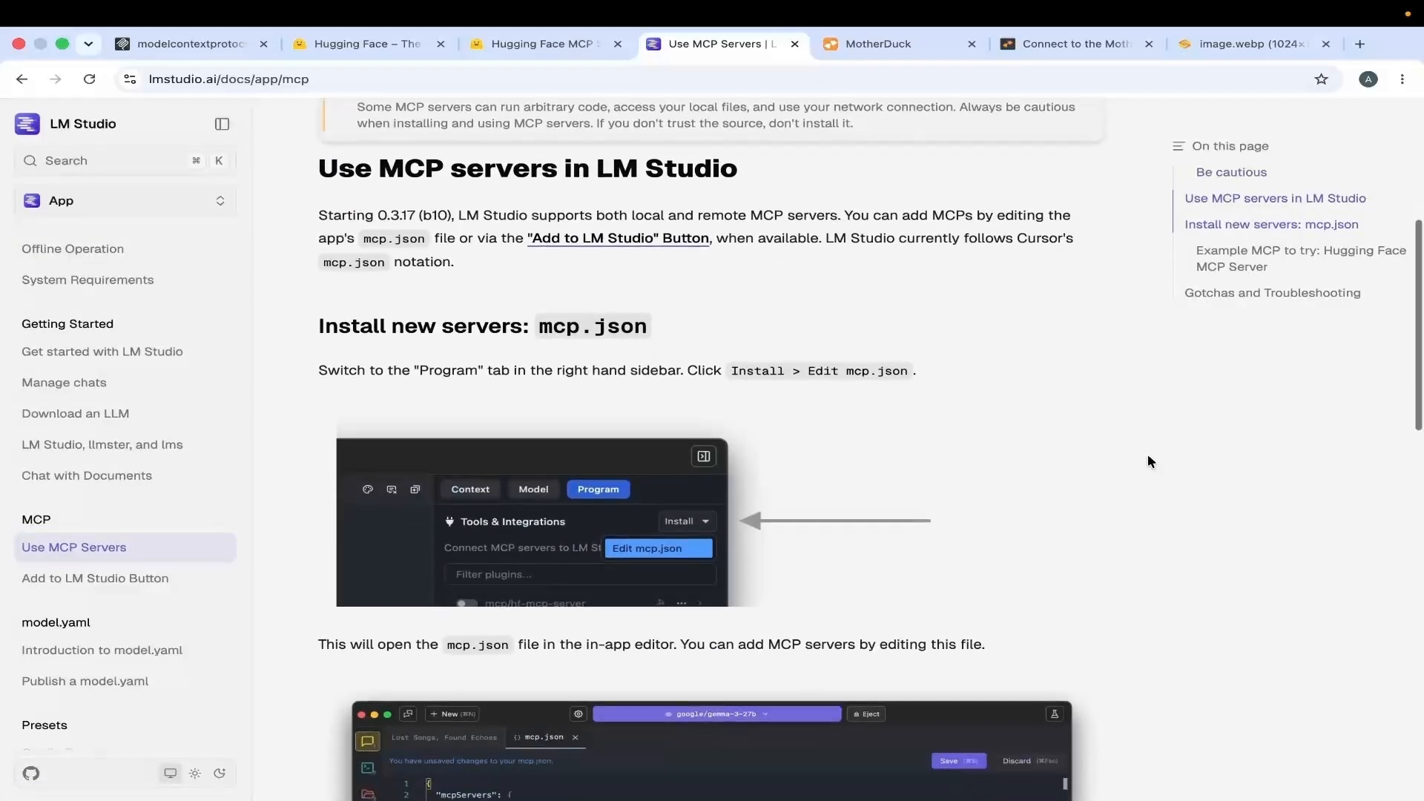
{"action": "scroll", "coordinate": [1148, 461], "scroll_direction": "down", "scroll_amount": 10}
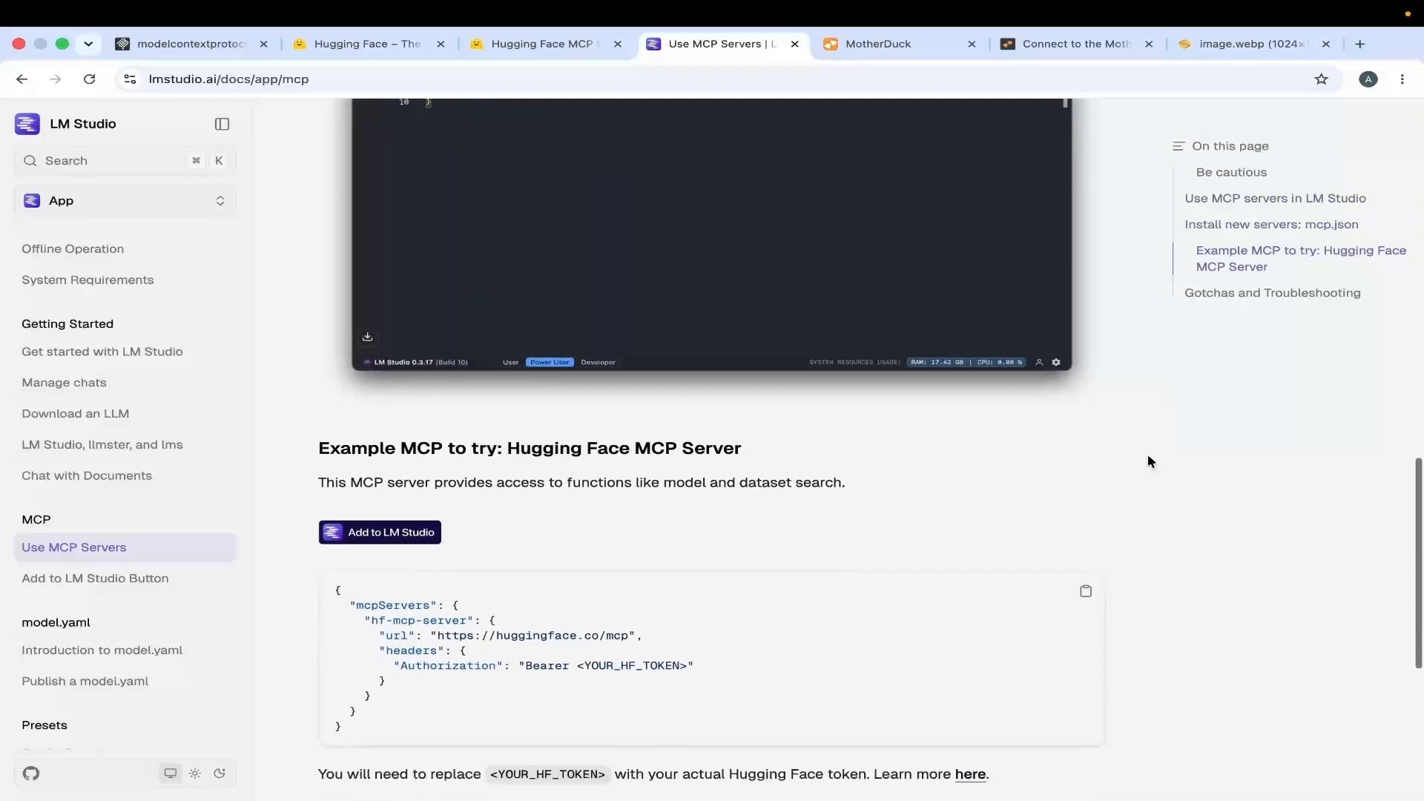
{"action": "scroll", "coordinate": [1148, 462], "scroll_direction": "down", "scroll_amount": 3}
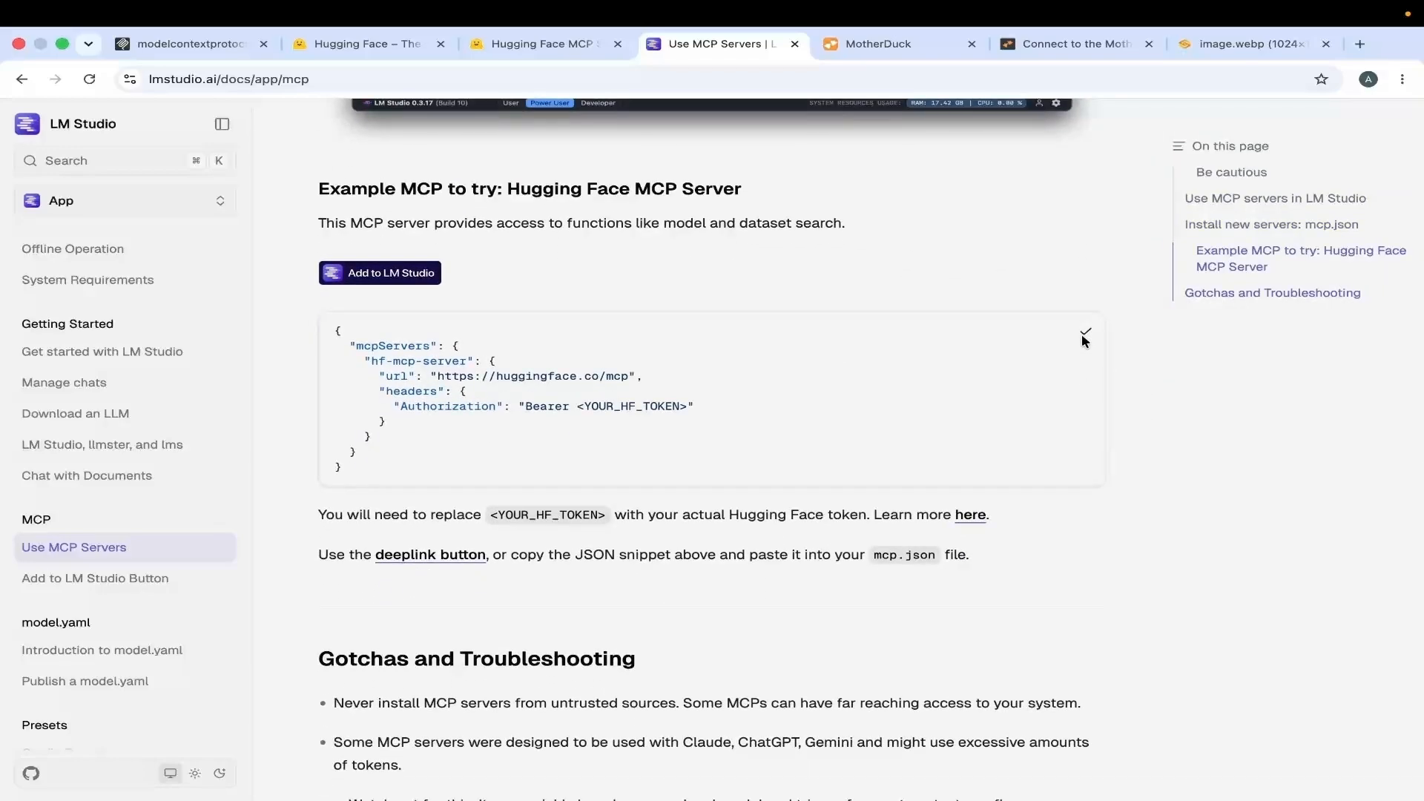
Add the example hf-mcp-server to LM Studio straight from the documentation page, allowing the browser to open the app
{"action": "left_click", "coordinate": [363, 276]}
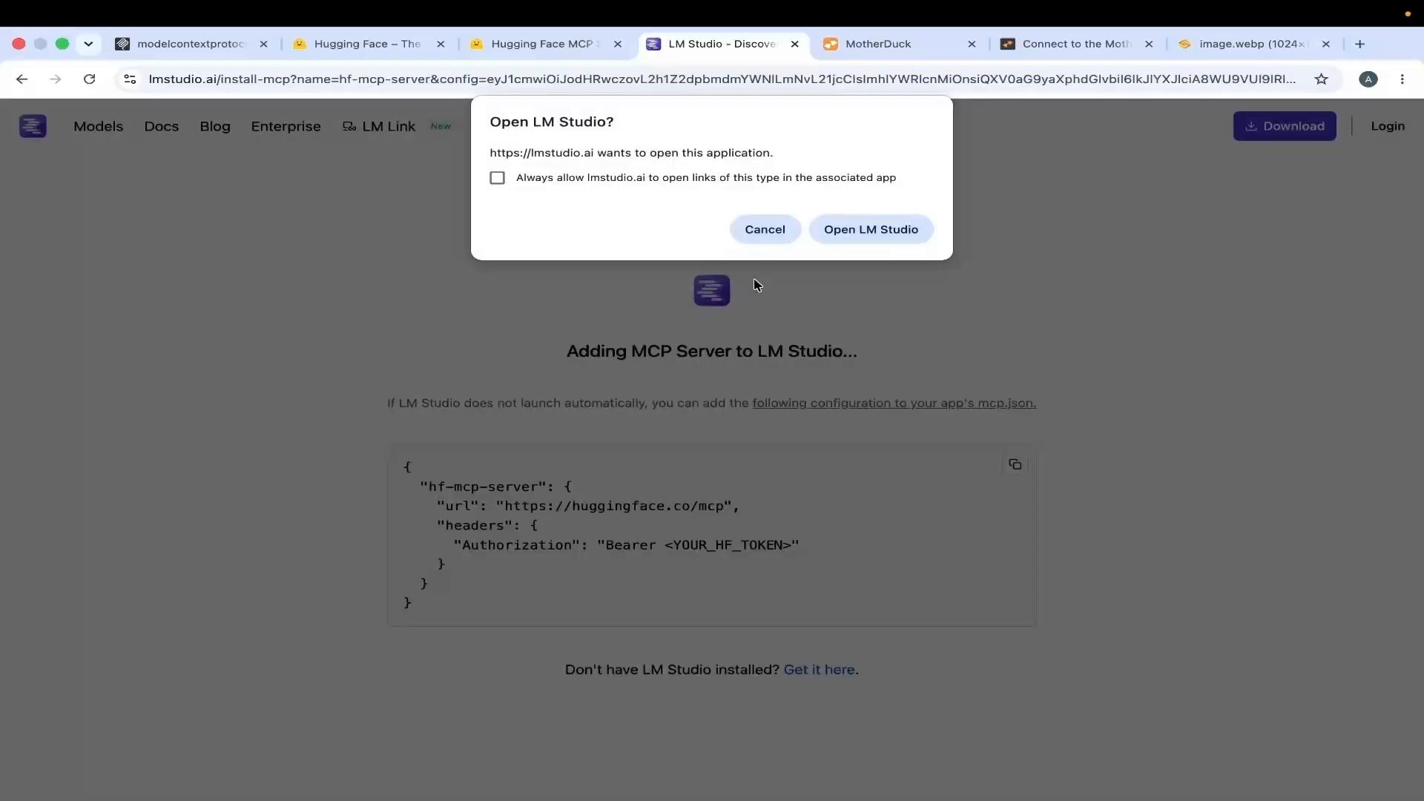
{"action": "left_click", "coordinate": [857, 231]}
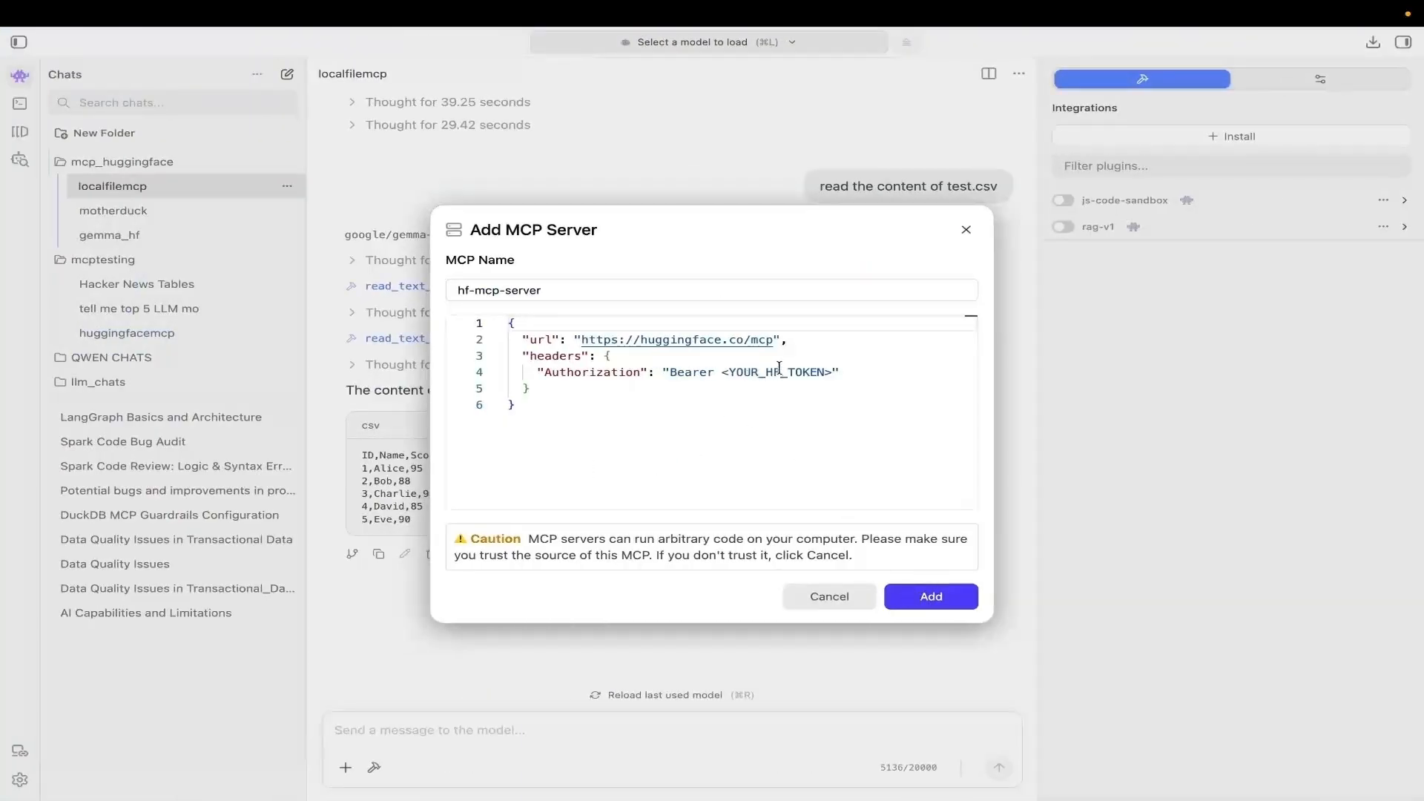
{"action": "left_click", "coordinate": [934, 603]}
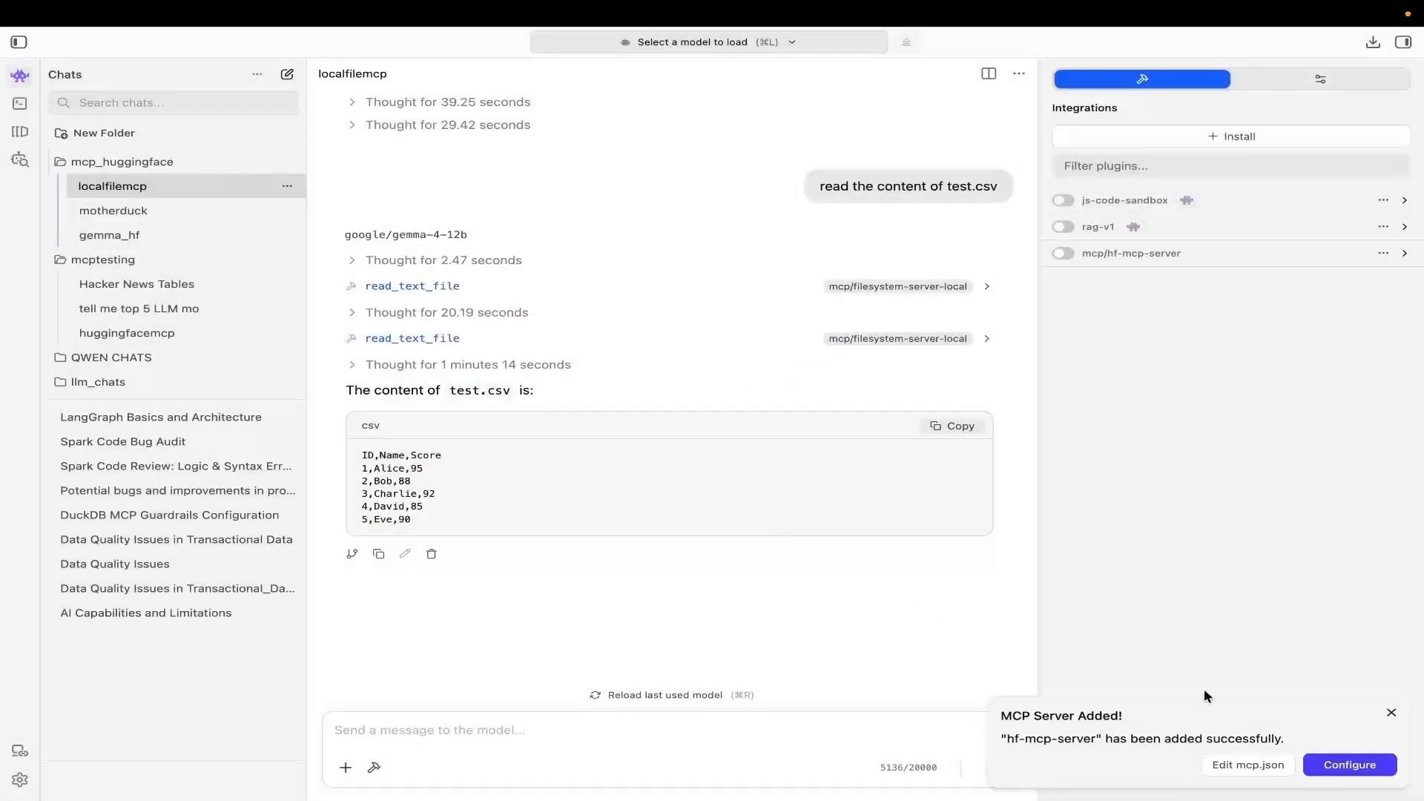
Reopen mcp.json from the integrations, acknowledge the warning, and examine the hf-mcp-server entry with its token placeholder
{"action": "left_click", "coordinate": [1127, 257]}
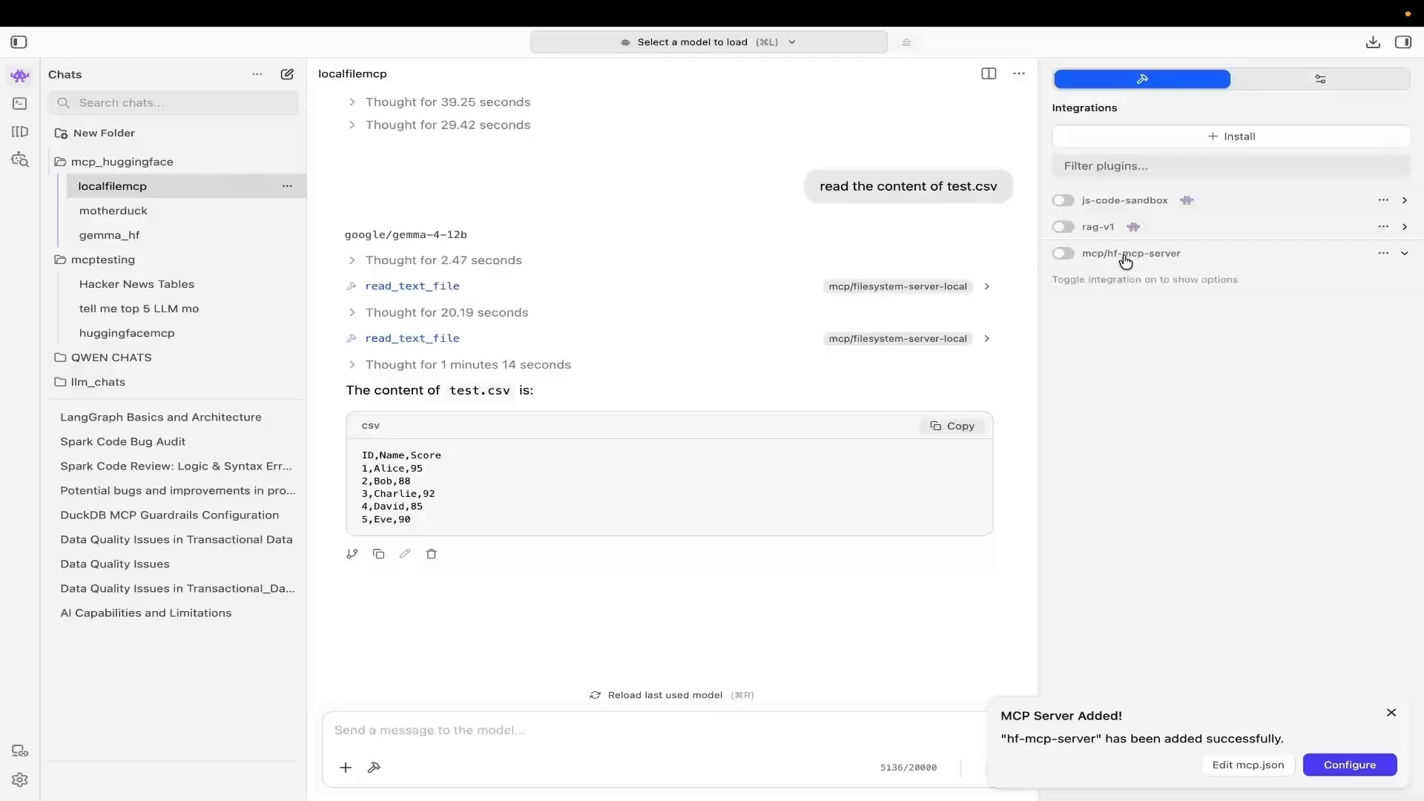
{"action": "left_click", "coordinate": [1230, 142]}
{"action": "left_click", "coordinate": [1112, 180]}
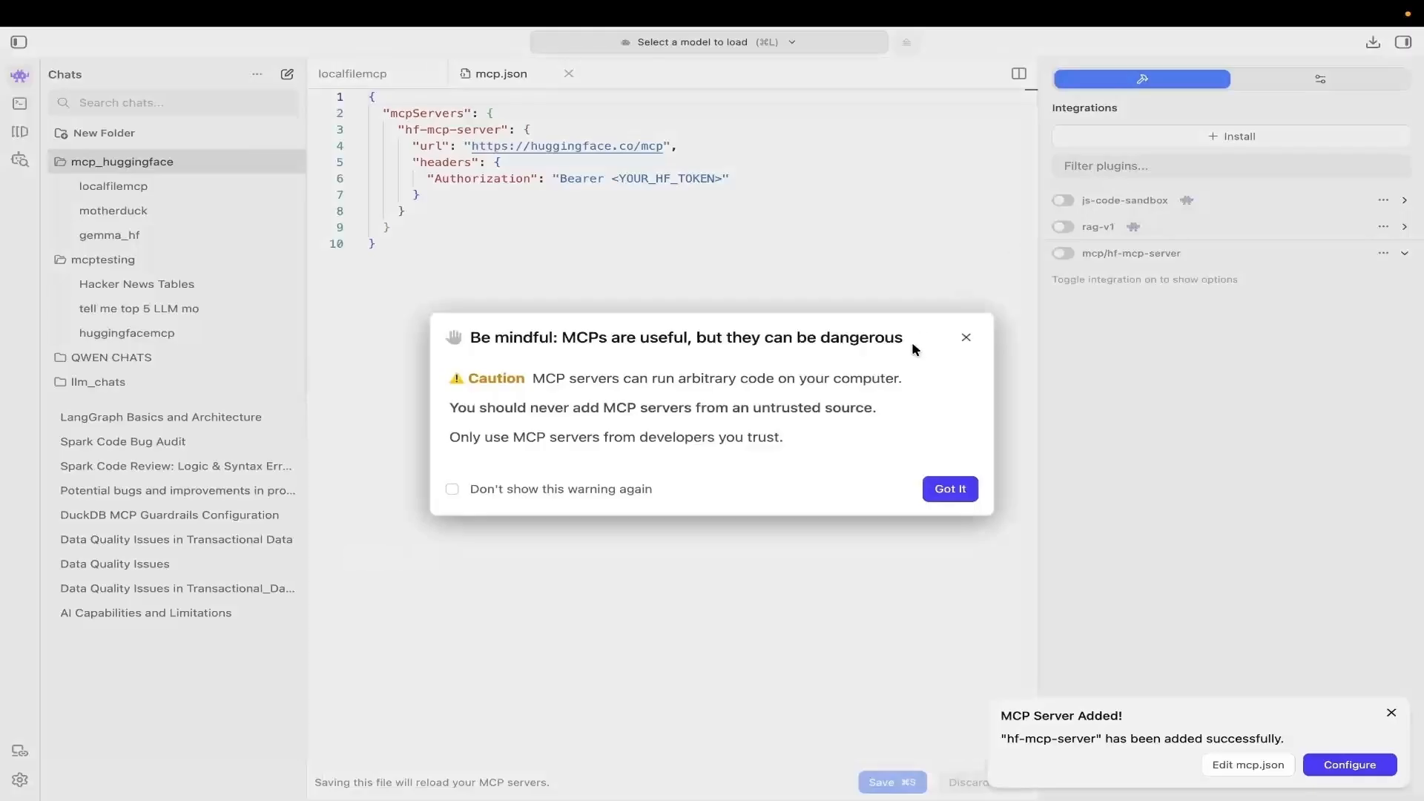
{"action": "left_click", "coordinate": [951, 489]}
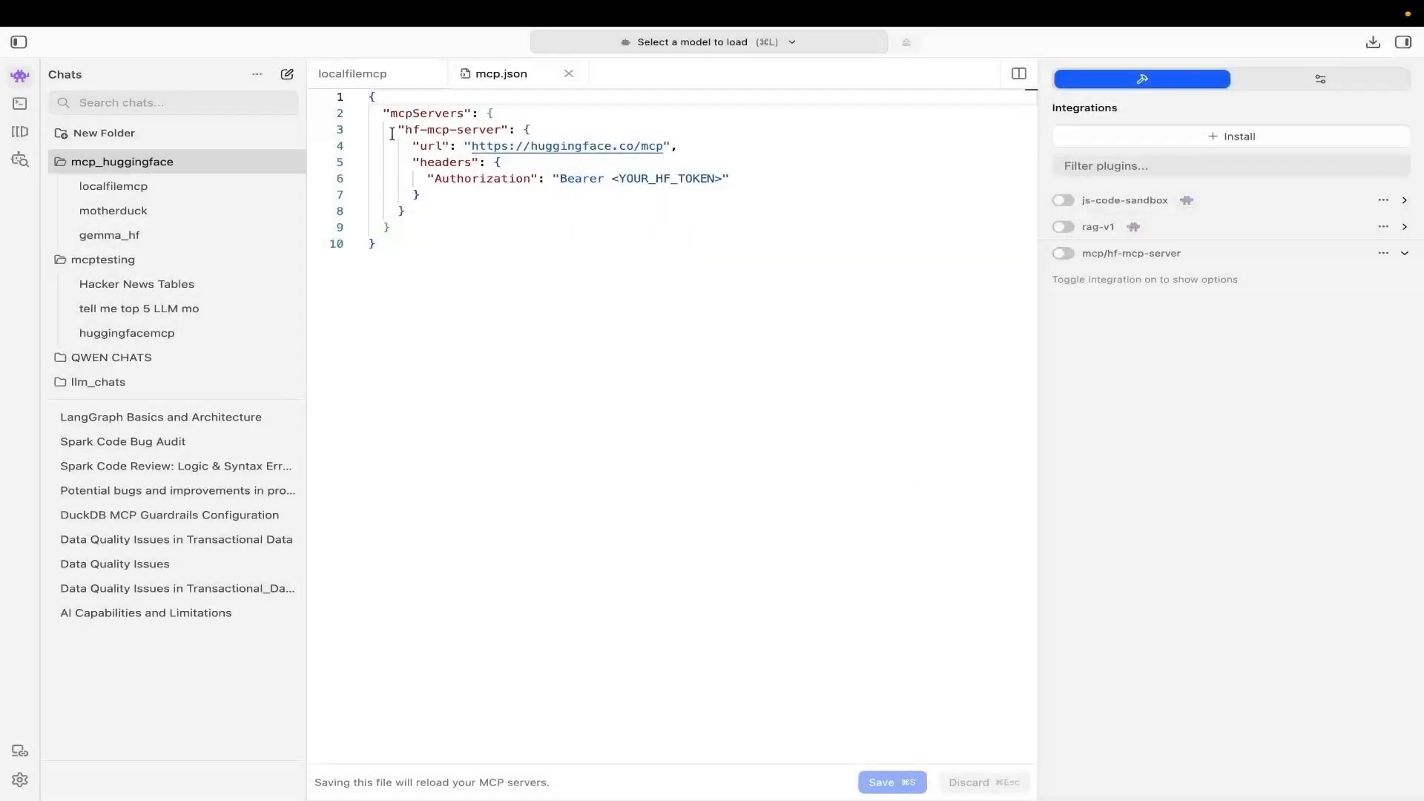
{"action": "left_click_drag", "start_coordinate": [392, 134], "coordinate": [436, 194]}
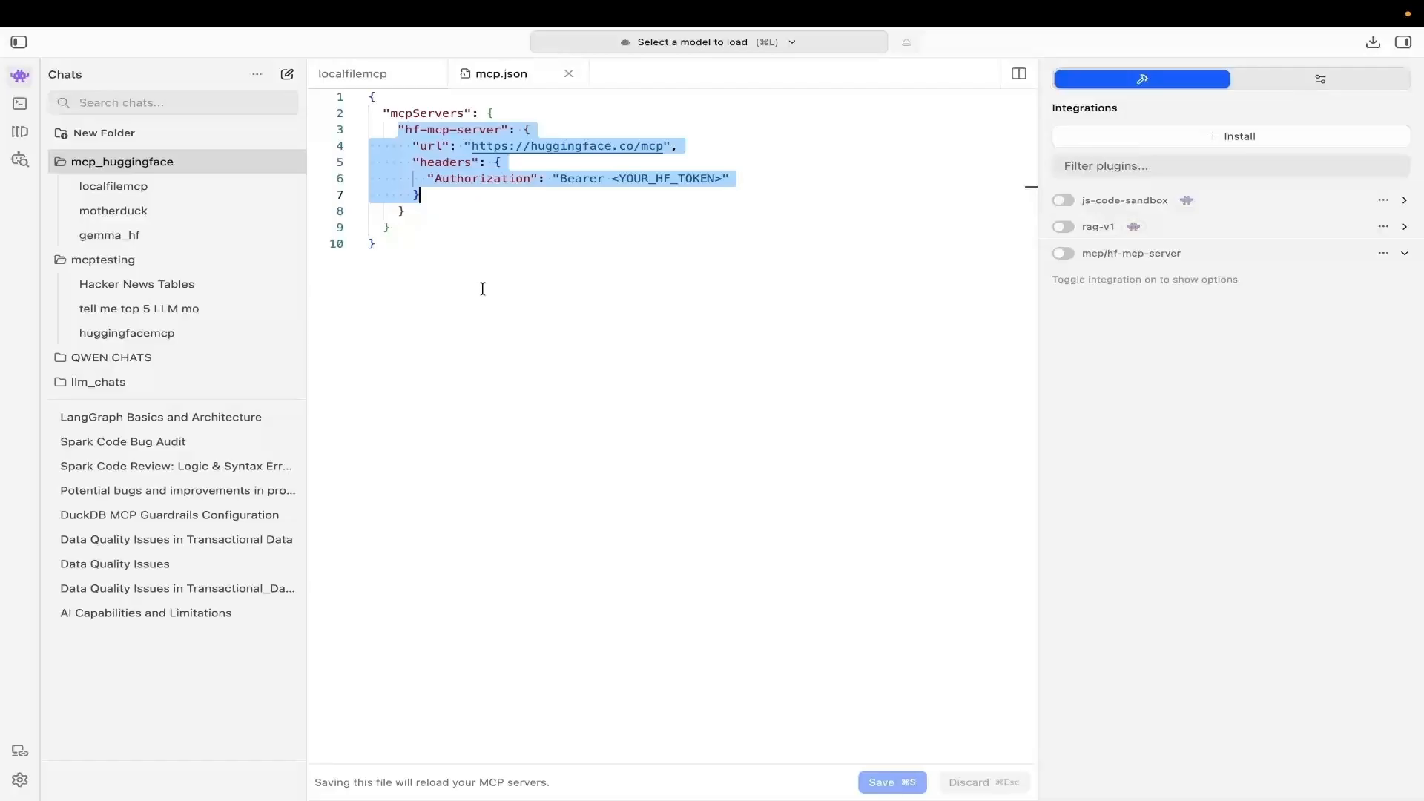
{"action": "left_click", "coordinate": [495, 255]}
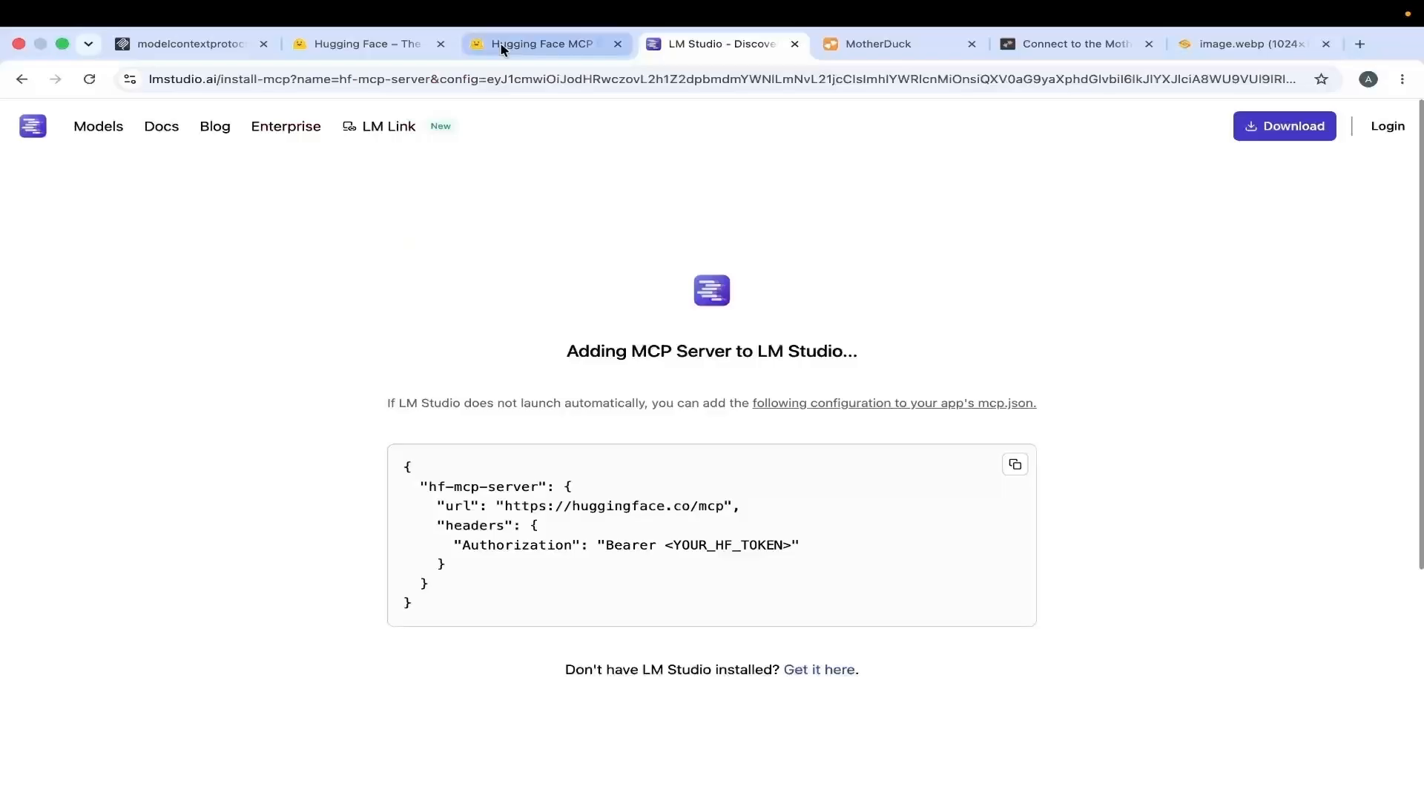
Switch to Hugging Face in the browser and open the account's Access Tokens, confirming identity with the saved account password
{"action": "left_click", "coordinate": [502, 46]}
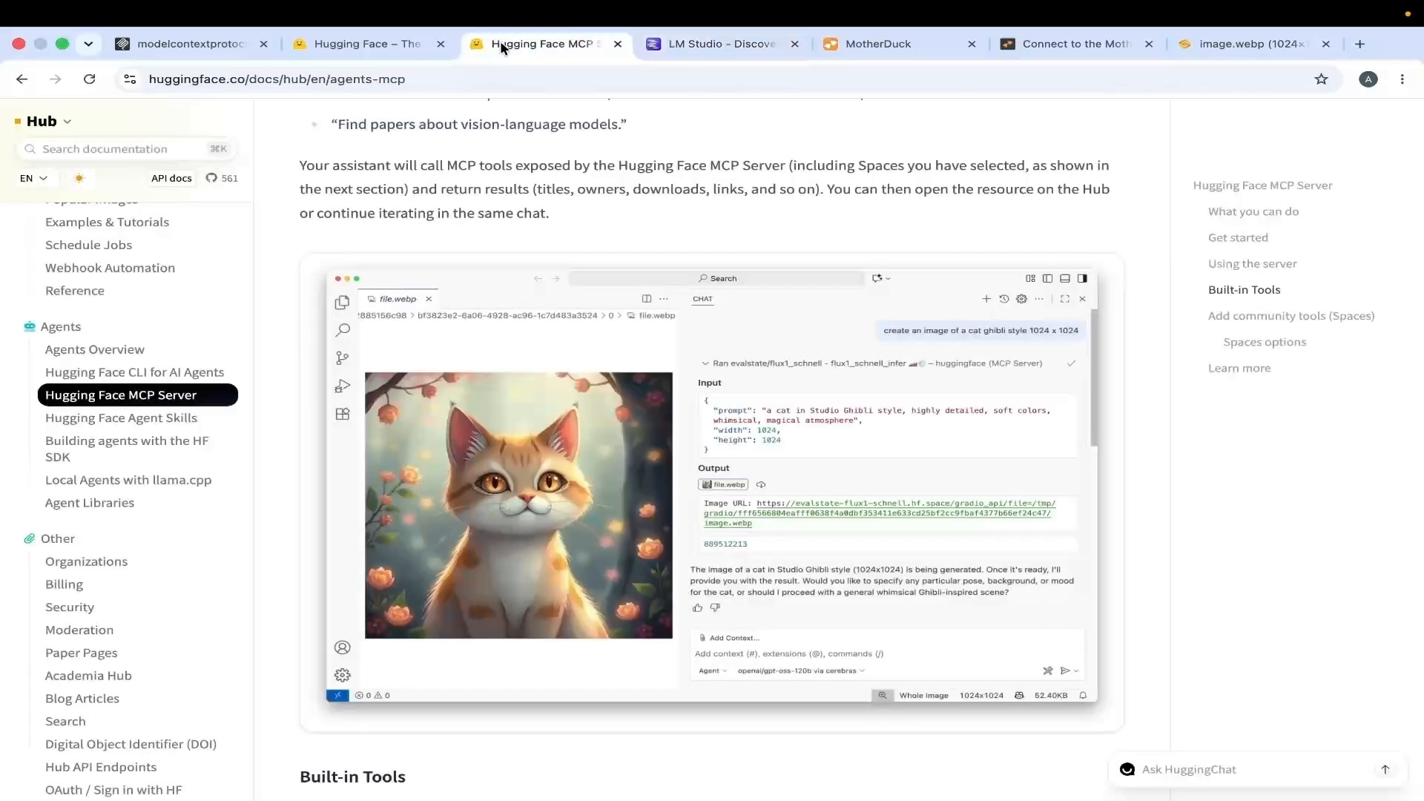
{"action": "left_click", "coordinate": [396, 42]}
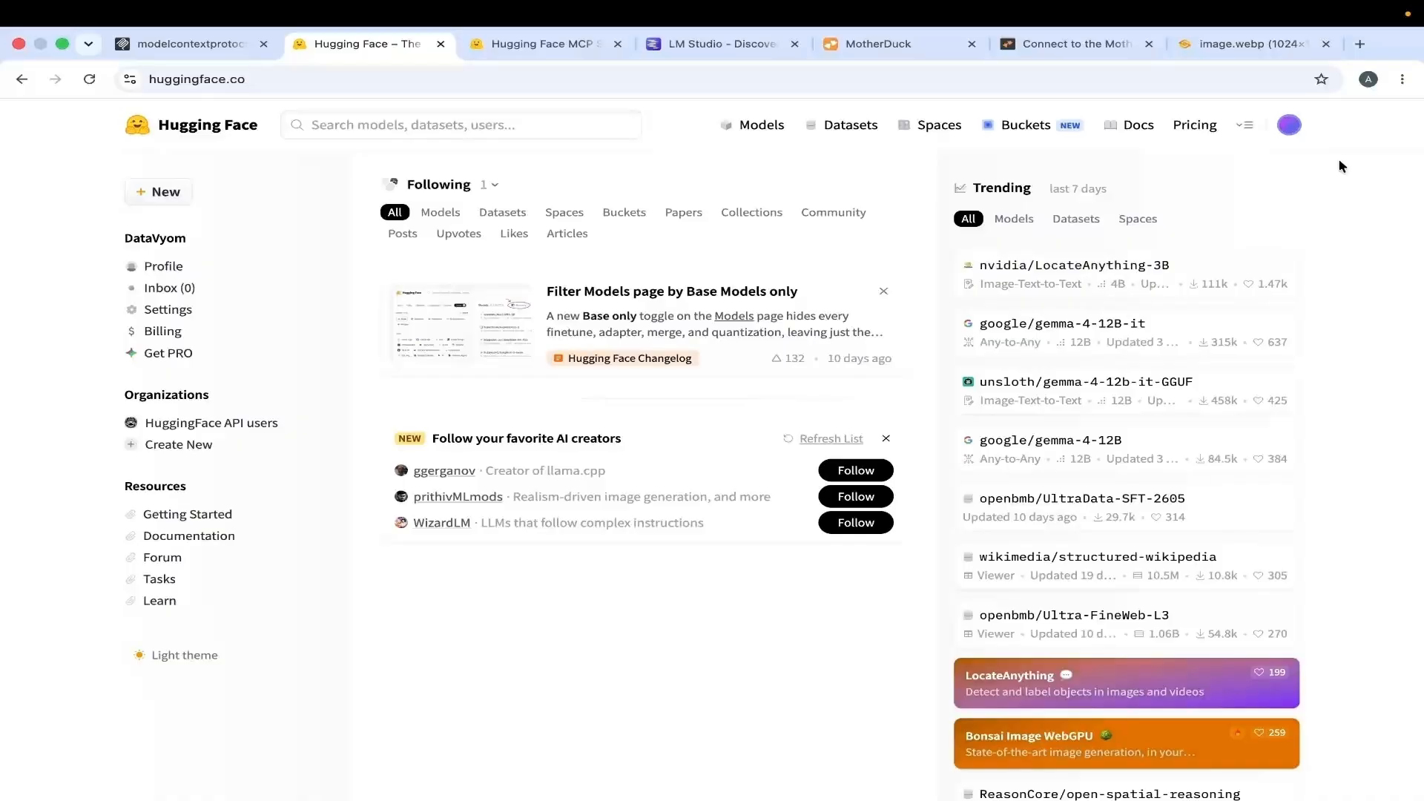
{"action": "left_click", "coordinate": [1289, 125]}
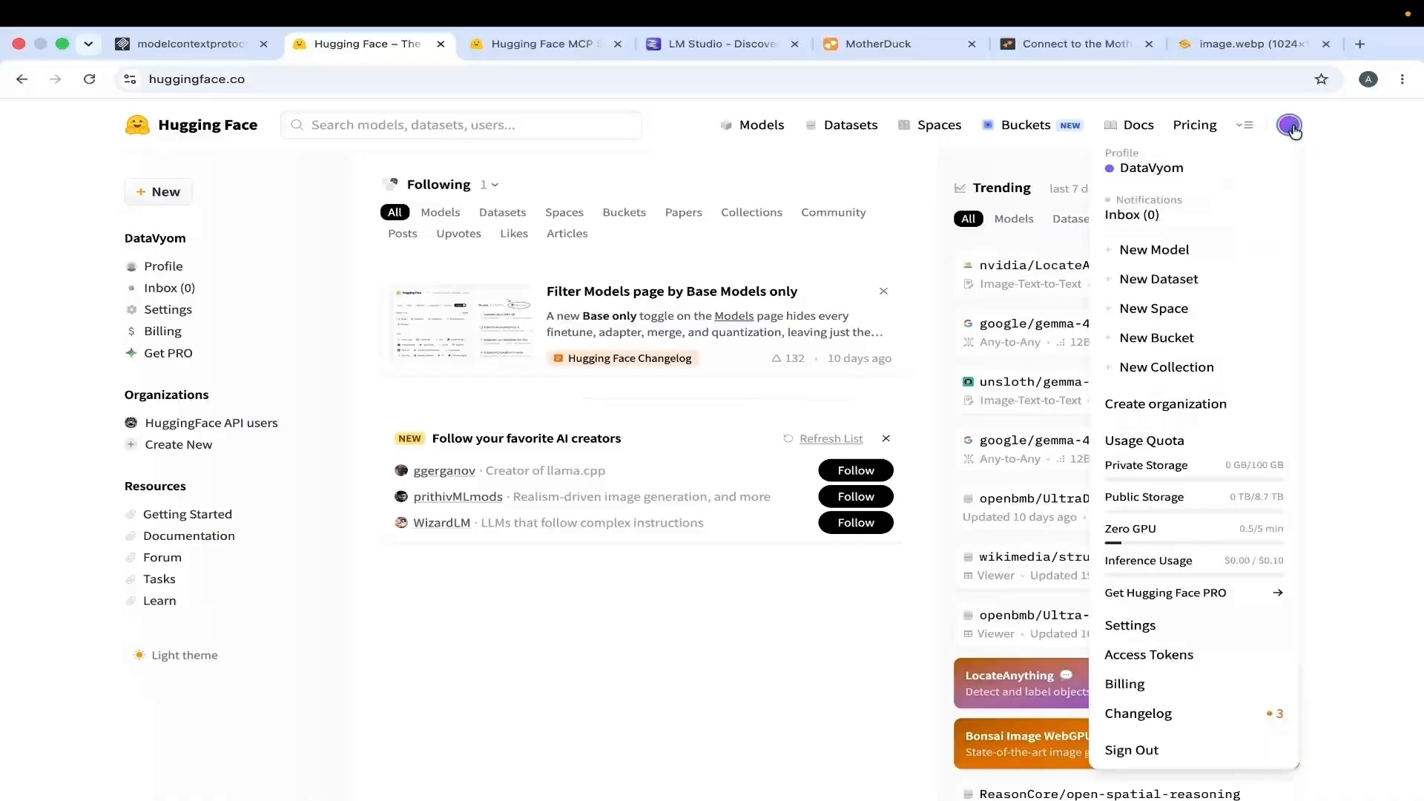
{"action": "left_click", "coordinate": [1149, 655]}
{"action": "left_click", "coordinate": [623, 400]}
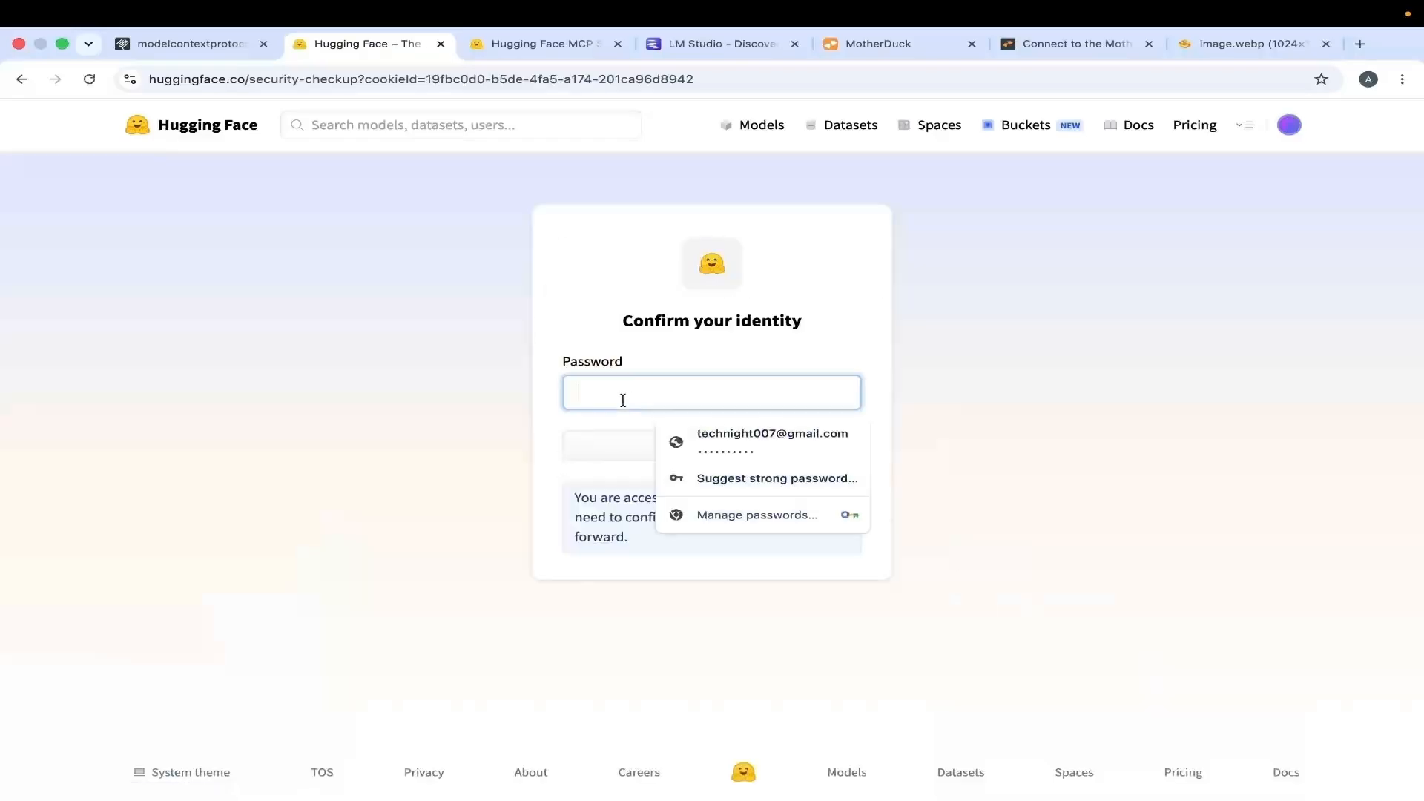
{"action": "left_click", "coordinate": [735, 443]}
{"action": "left_click", "coordinate": [687, 448]}
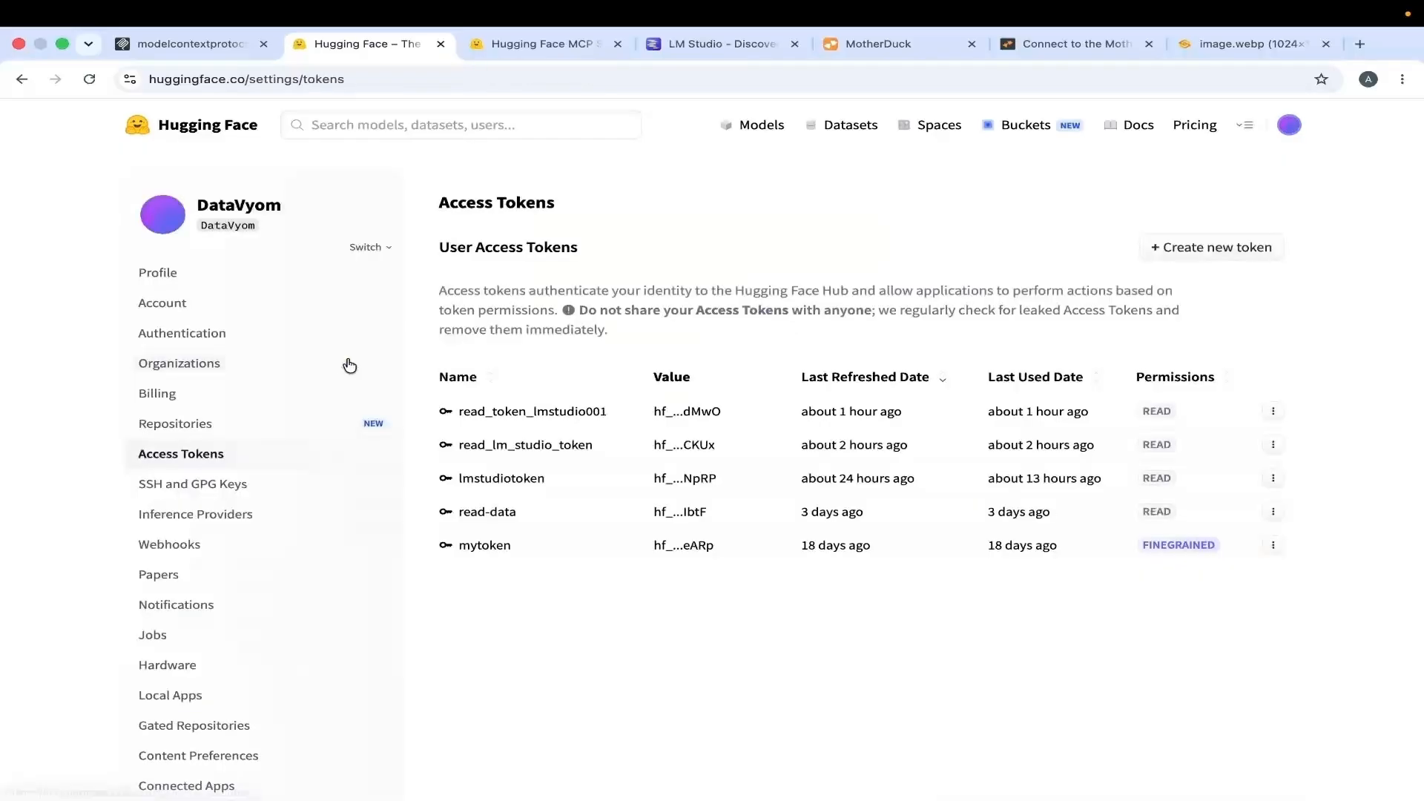
Delete the access token named read_lm_studio_token and confirm the deletion
{"action": "left_click", "coordinate": [1273, 446]}
{"action": "left_click", "coordinate": [1149, 497]}
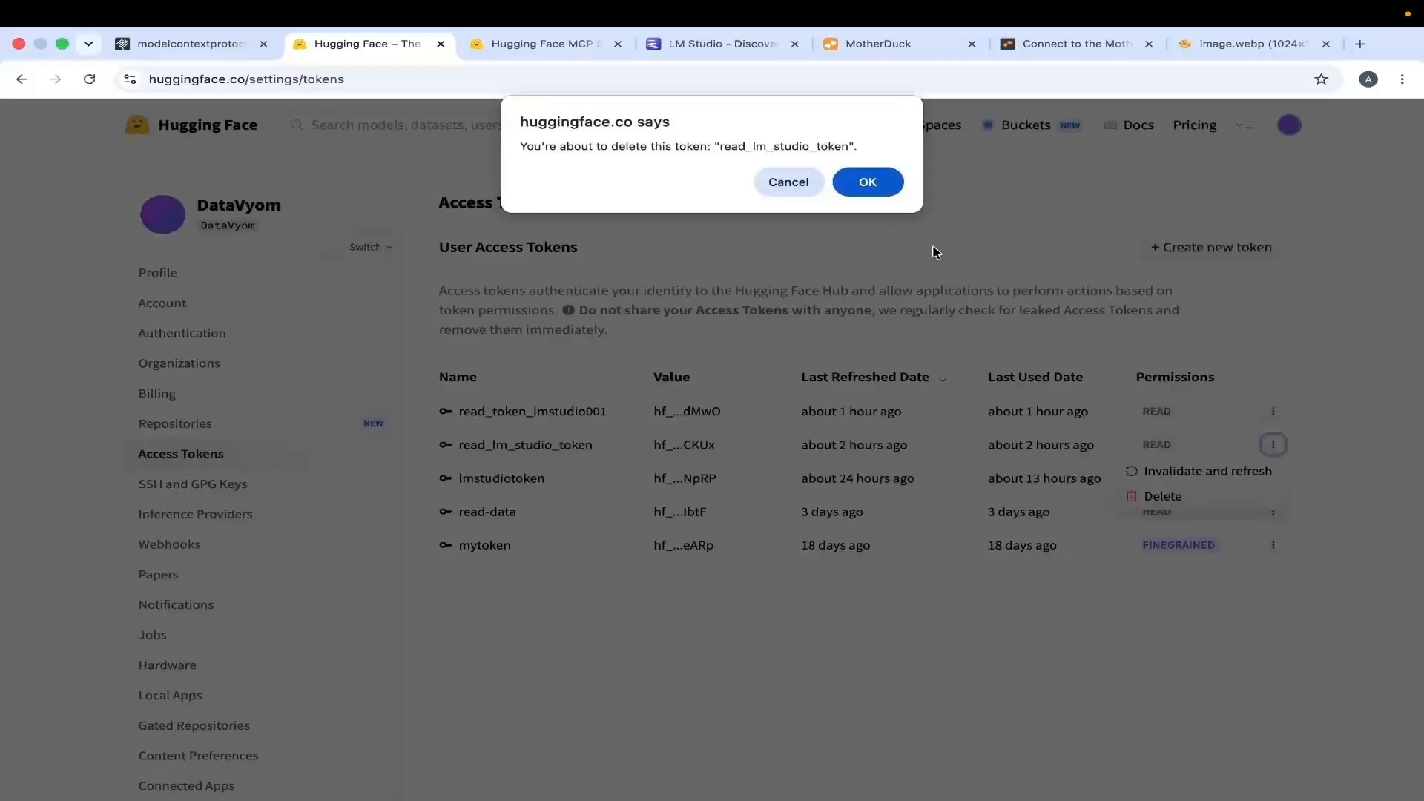
{"action": "left_click", "coordinate": [868, 184]}
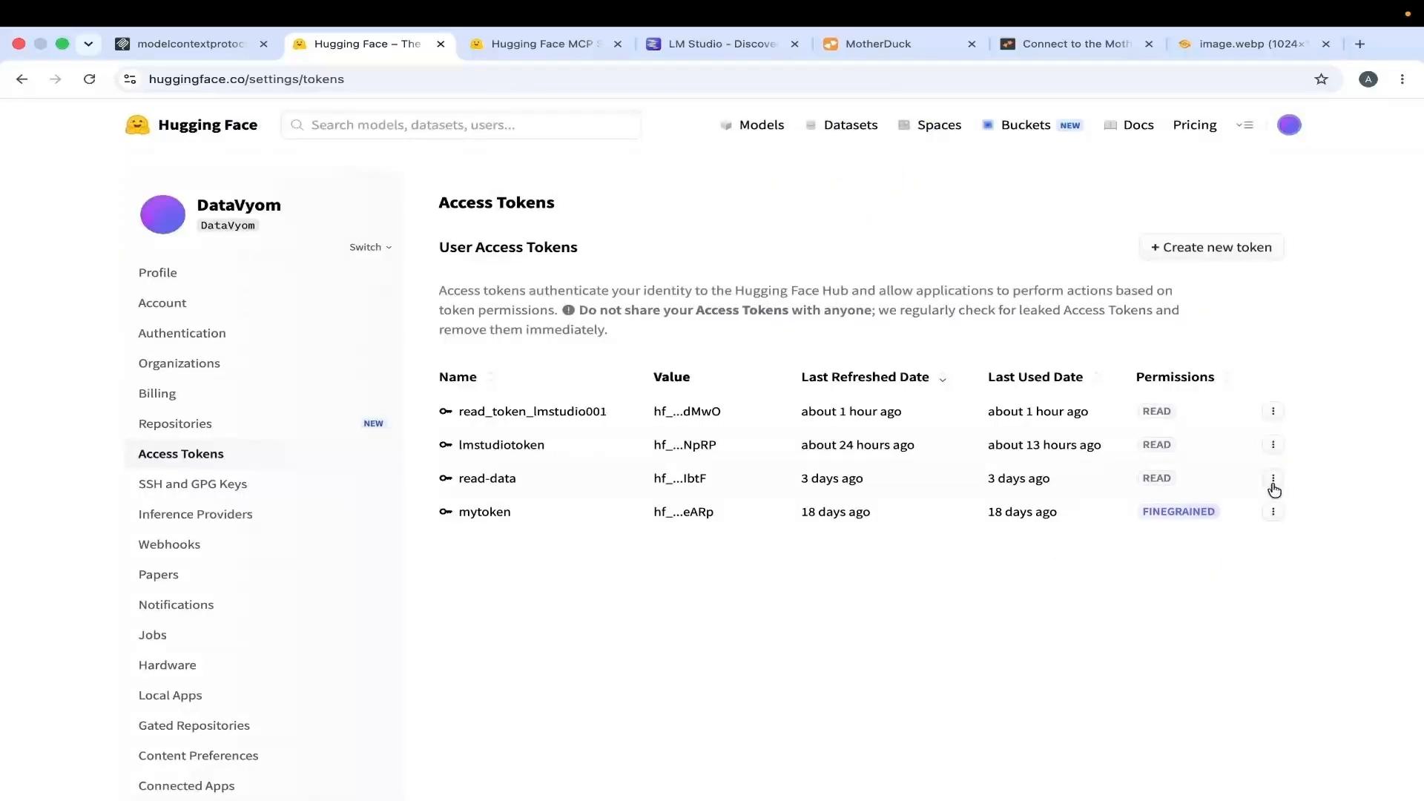
Delete the access token named lmstudiotoken and confirm the deletion
{"action": "left_click", "coordinate": [1273, 484]}
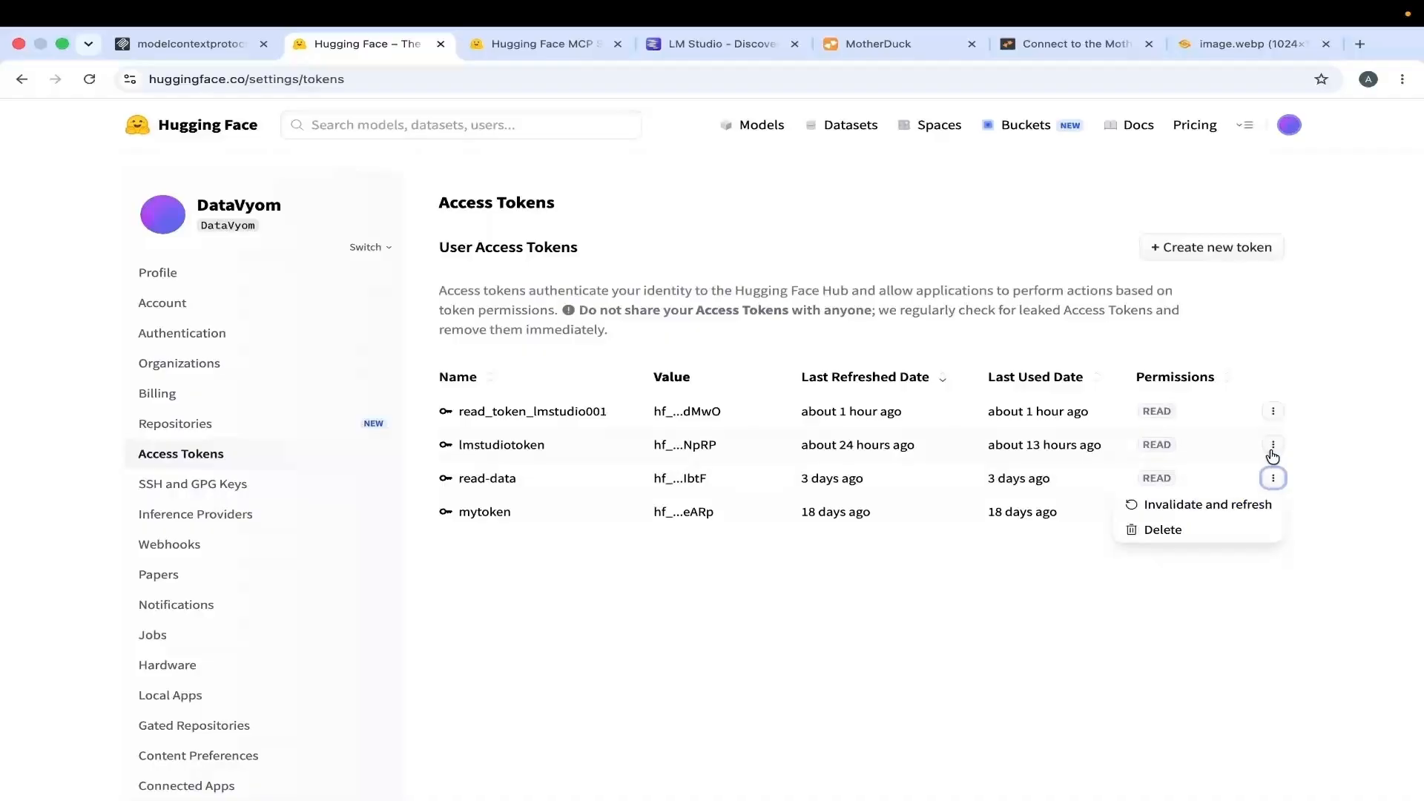
{"action": "left_click", "coordinate": [1273, 451]}
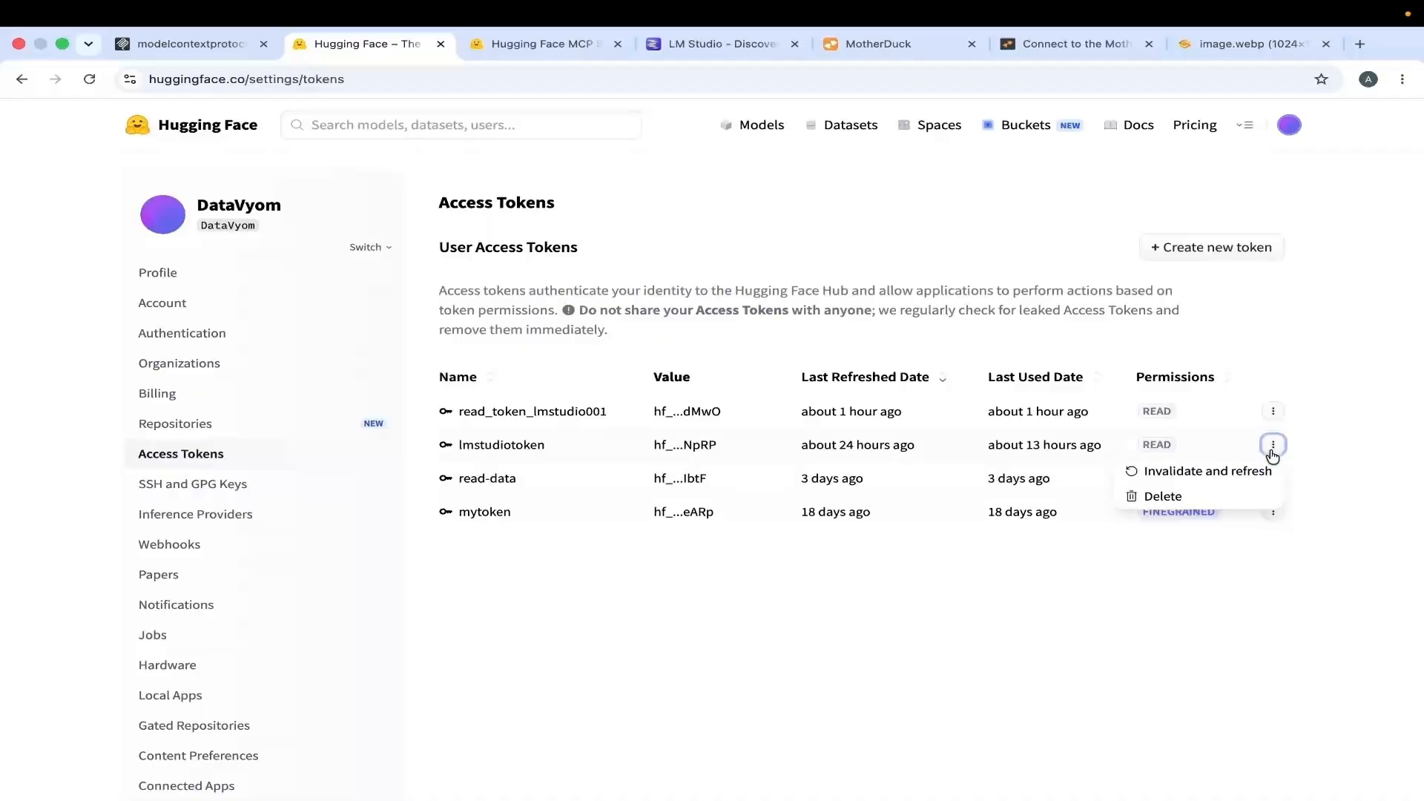
{"action": "left_click", "coordinate": [1170, 496]}
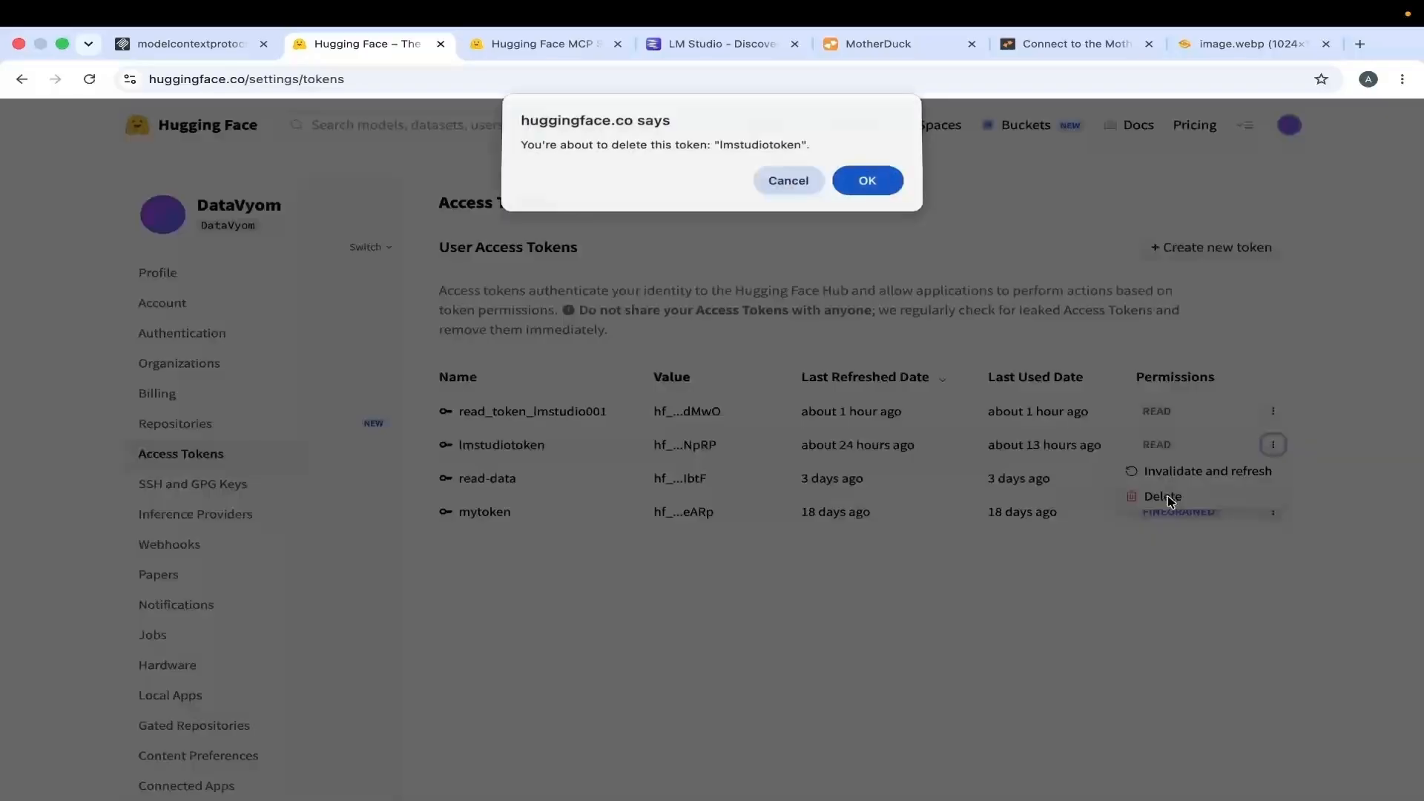
{"action": "left_click", "coordinate": [877, 184]}
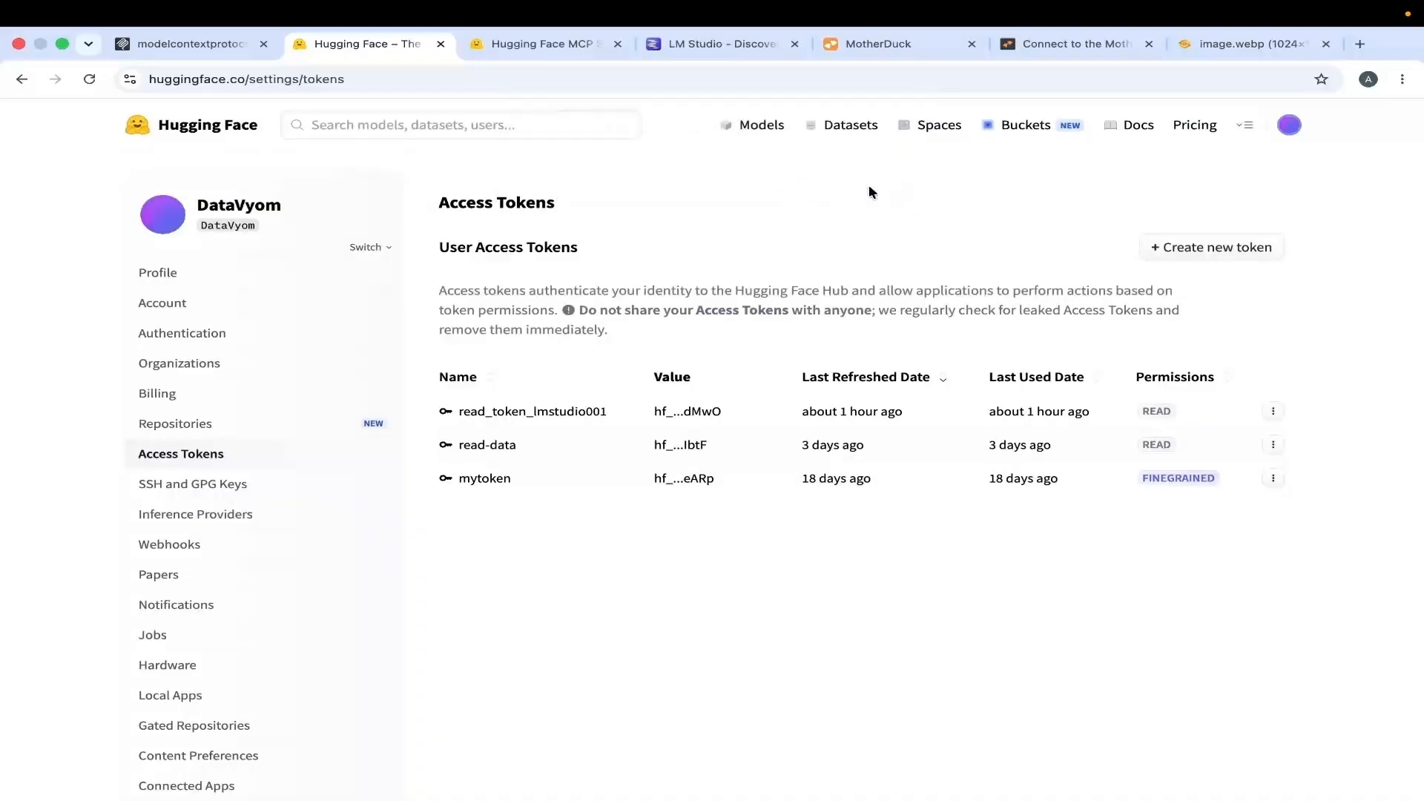
Start creating a new access token and name it token-mcp
{"action": "left_click", "coordinate": [1199, 250]}
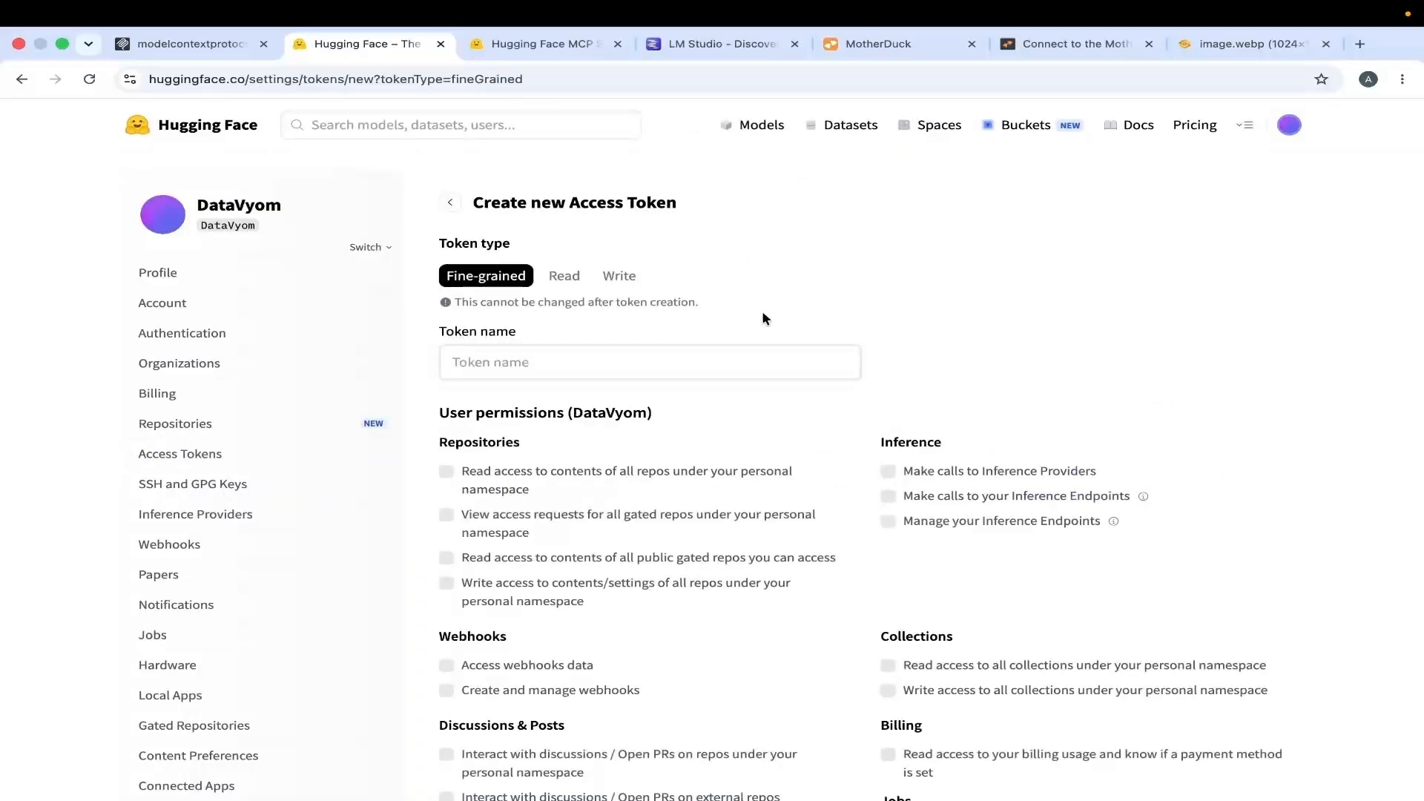
{"action": "left_click", "coordinate": [553, 364]}
{"action": "type", "text": "tolen"}
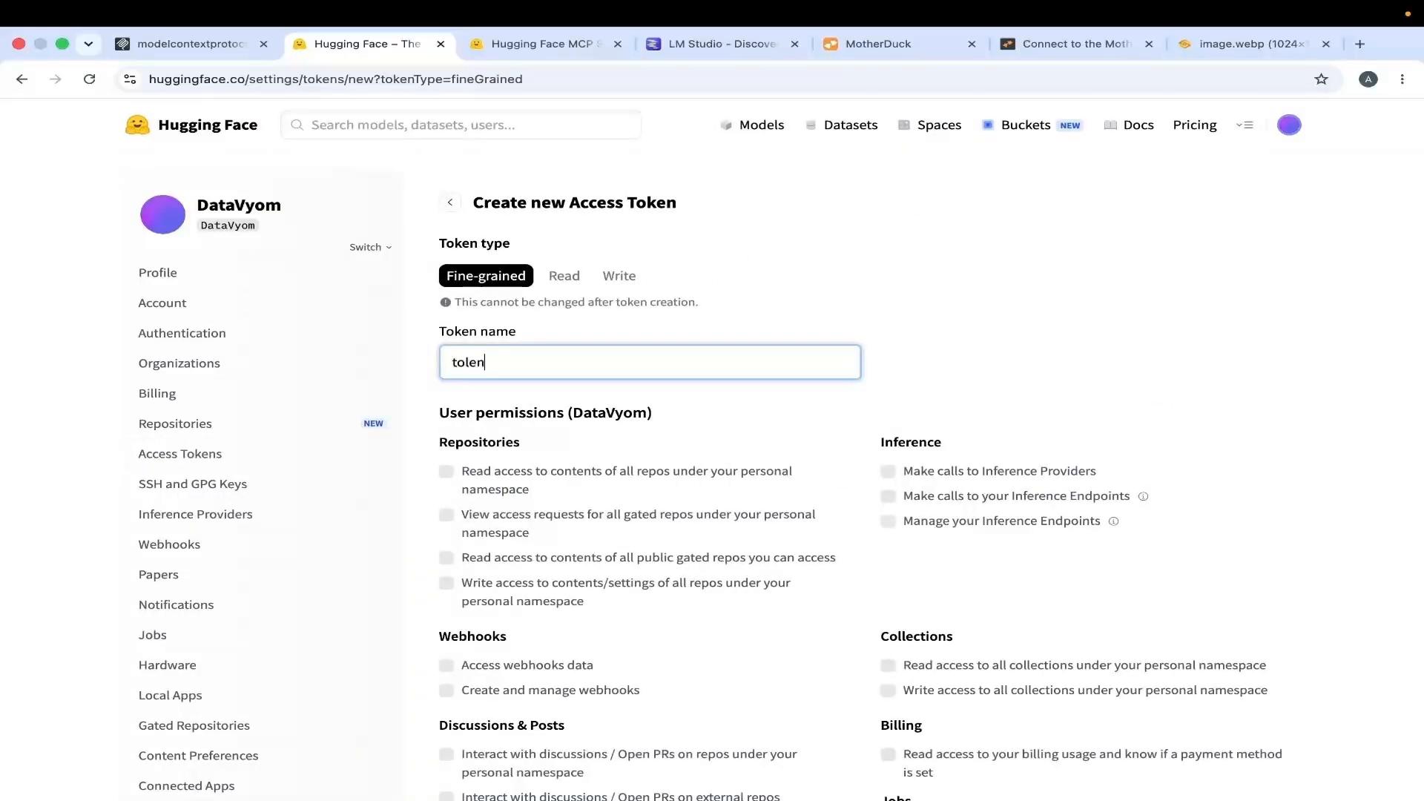
{"action": "key", "text": "BackSpace"}
{"action": "key", "text": "BackSpace"}
{"action": "type", "text": "ken-mcp"}
{"action": "left_click", "coordinate": [448, 666]}
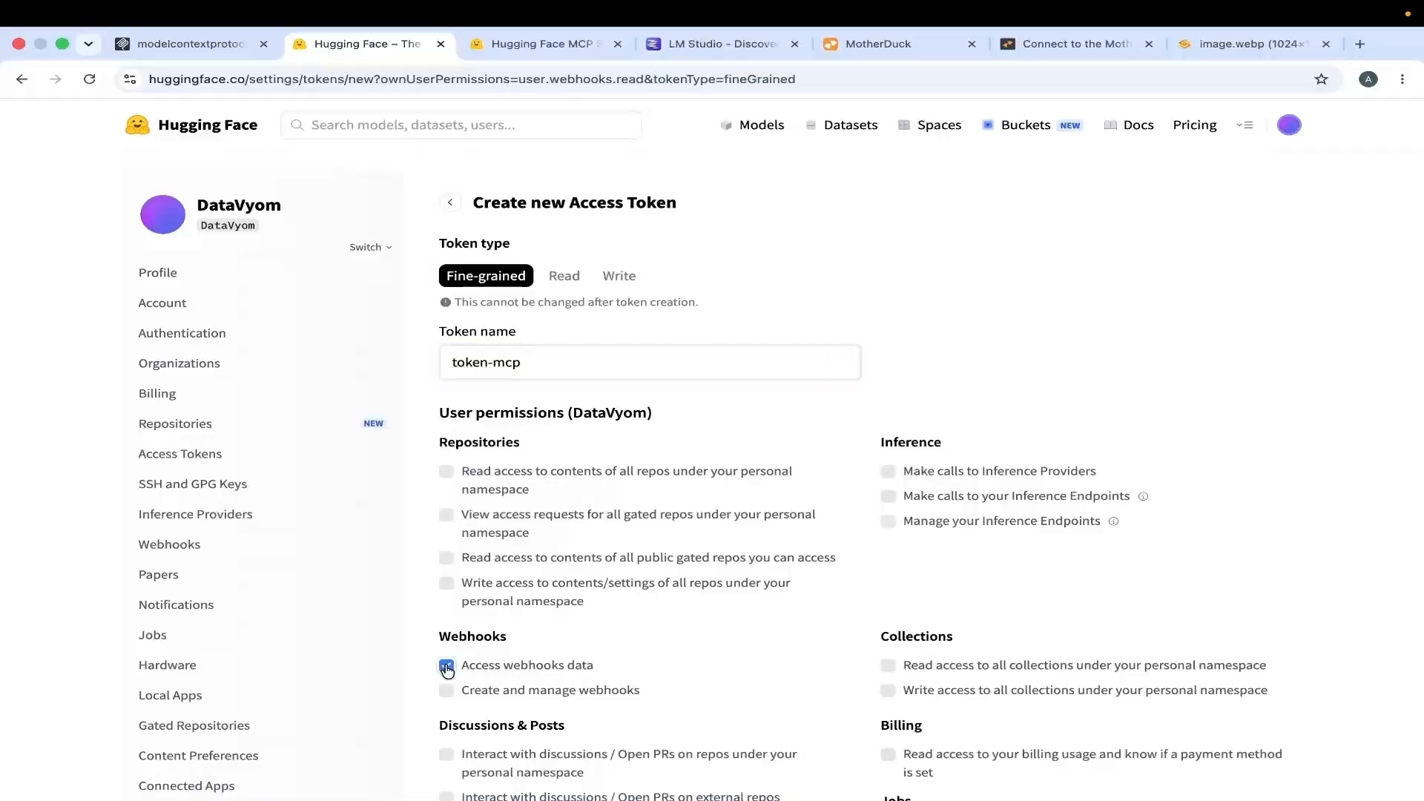
{"action": "left_click", "coordinate": [447, 666]}
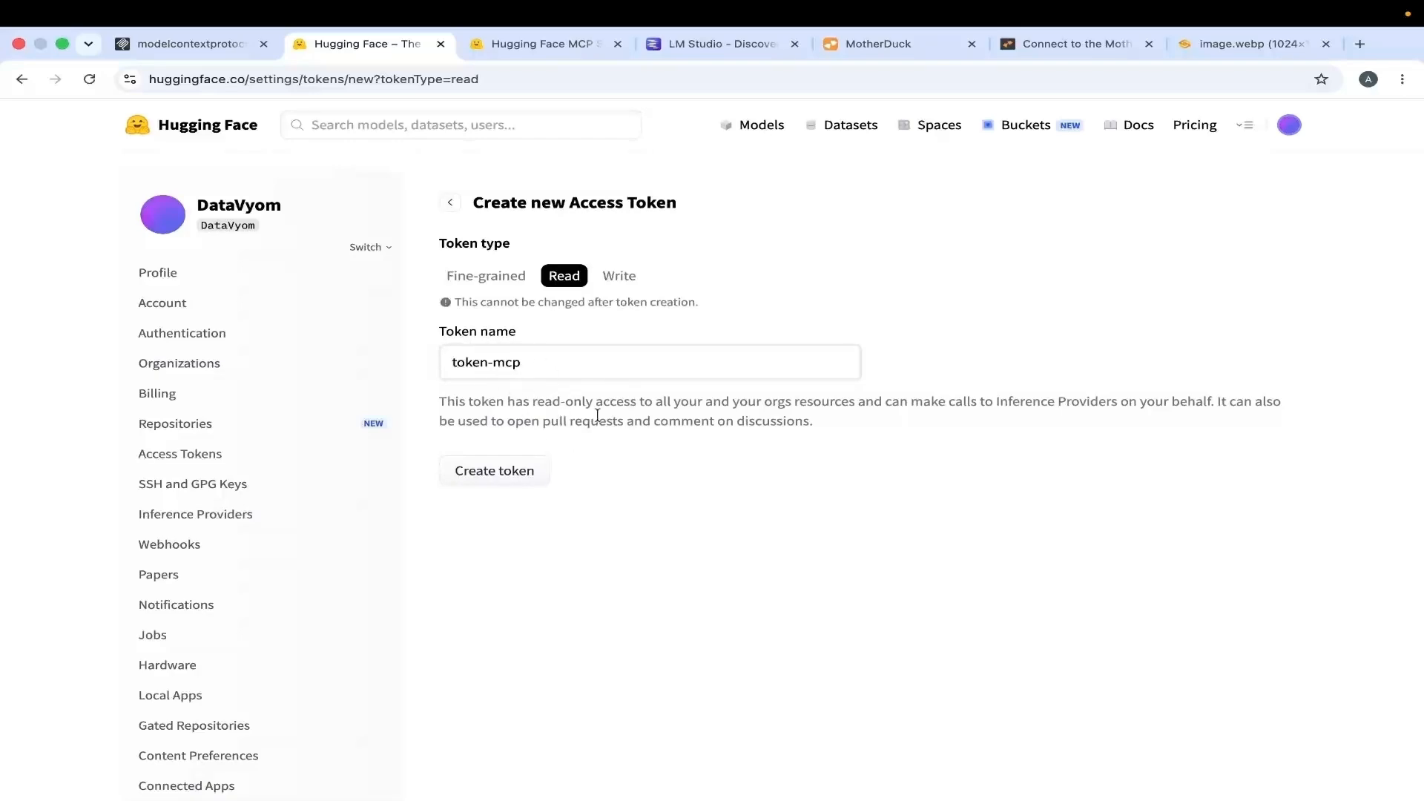
{"action": "left_click", "coordinate": [620, 273]}
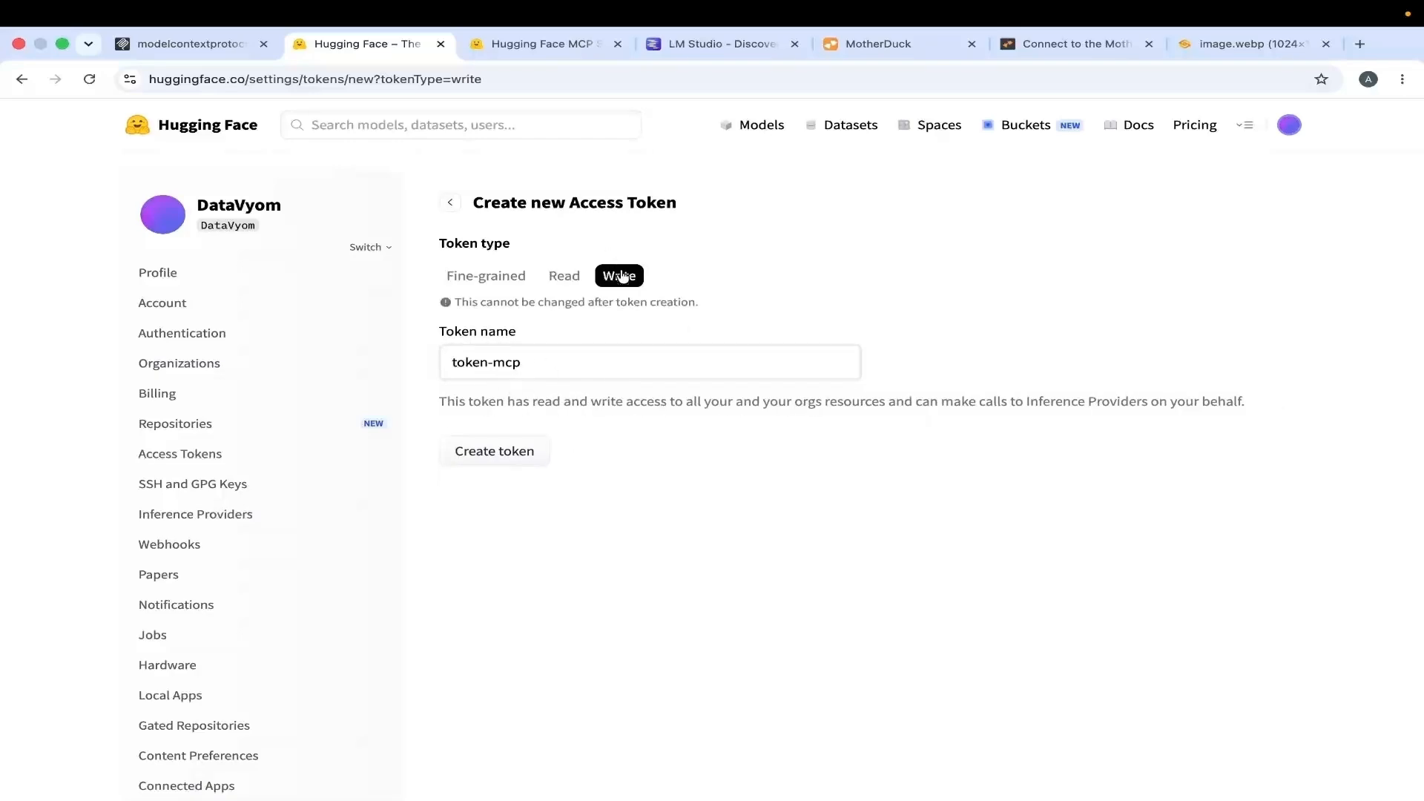
{"action": "left_click", "coordinate": [477, 279]}
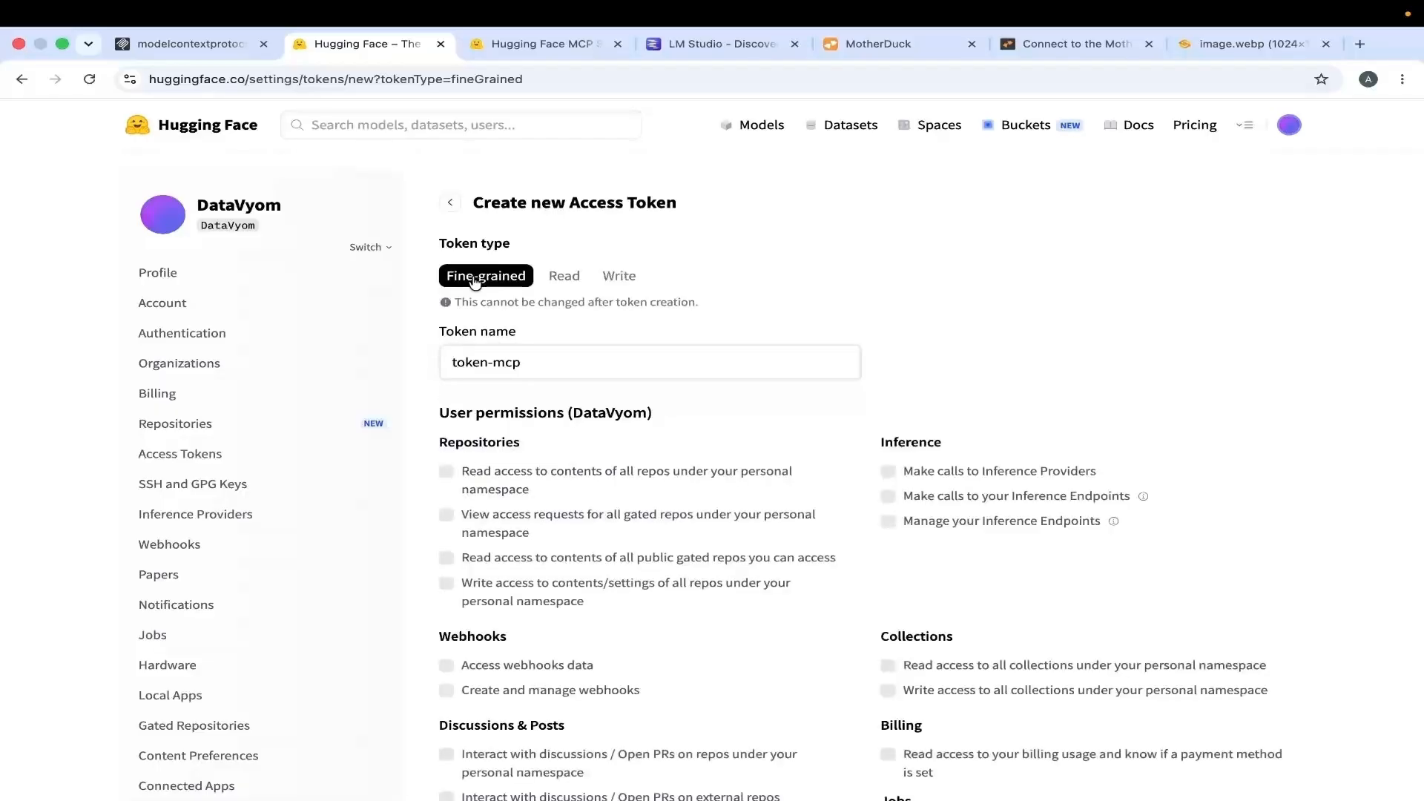
Create the token with the Read type, copy its value and finish the save dialog
{"action": "left_click", "coordinate": [562, 276]}
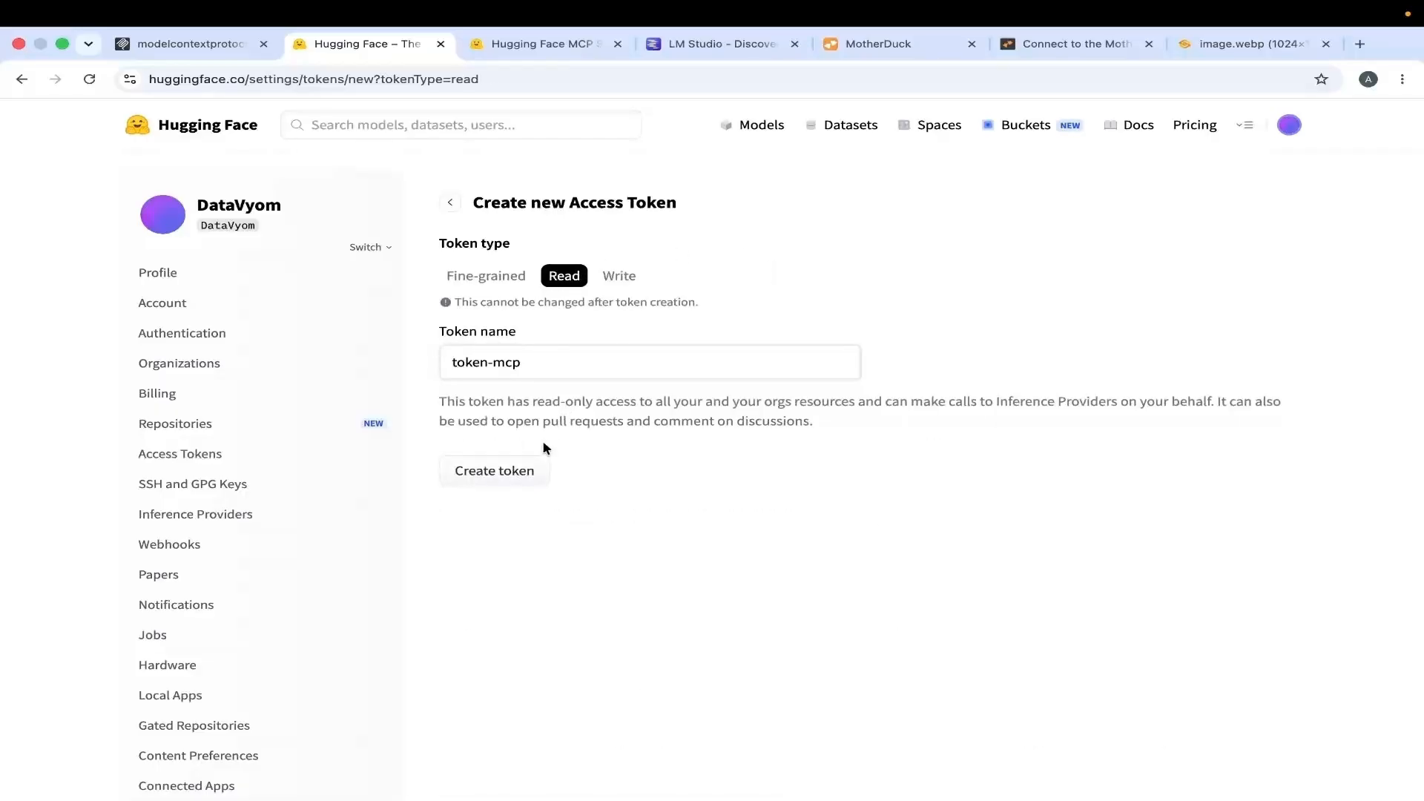
{"action": "left_click", "coordinate": [512, 471]}
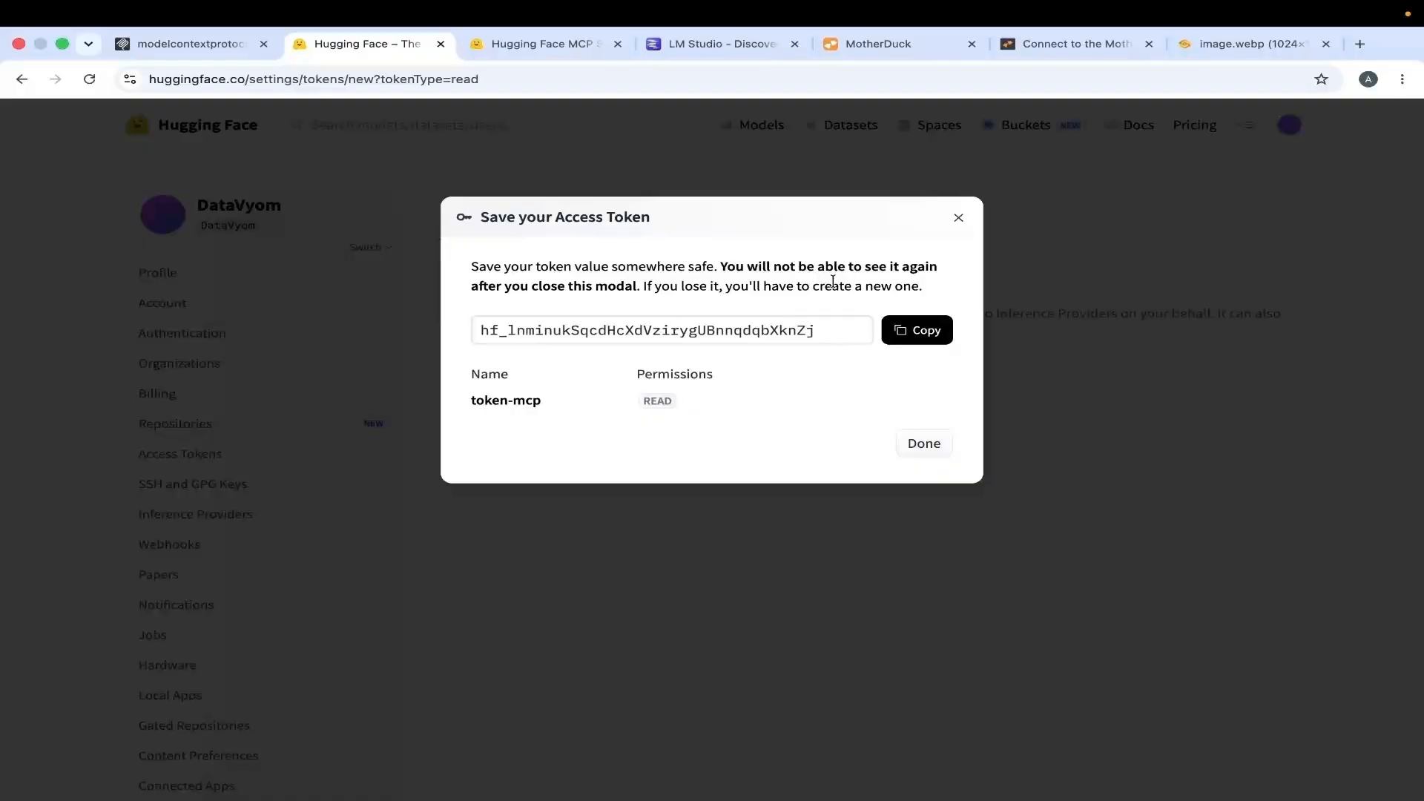
{"action": "left_click", "coordinate": [917, 335]}
{"action": "left_click", "coordinate": [924, 443]}
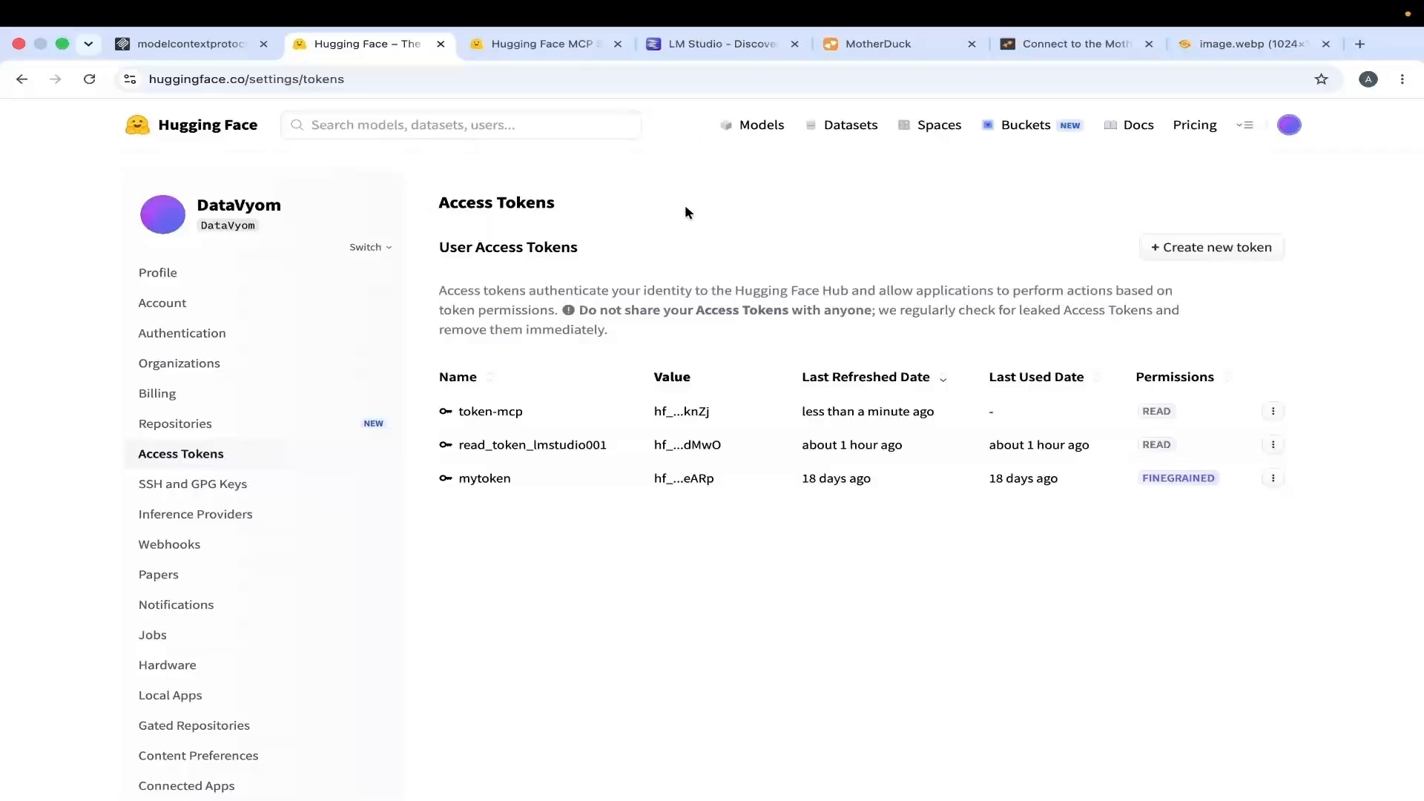
Switch to LM Studio and replace the <YOUR_HF_TOKEN> placeholder in the Authorization header with the copied access token, keeping the Bearer prefix
{"action": "key", "text": "super+Tab"}
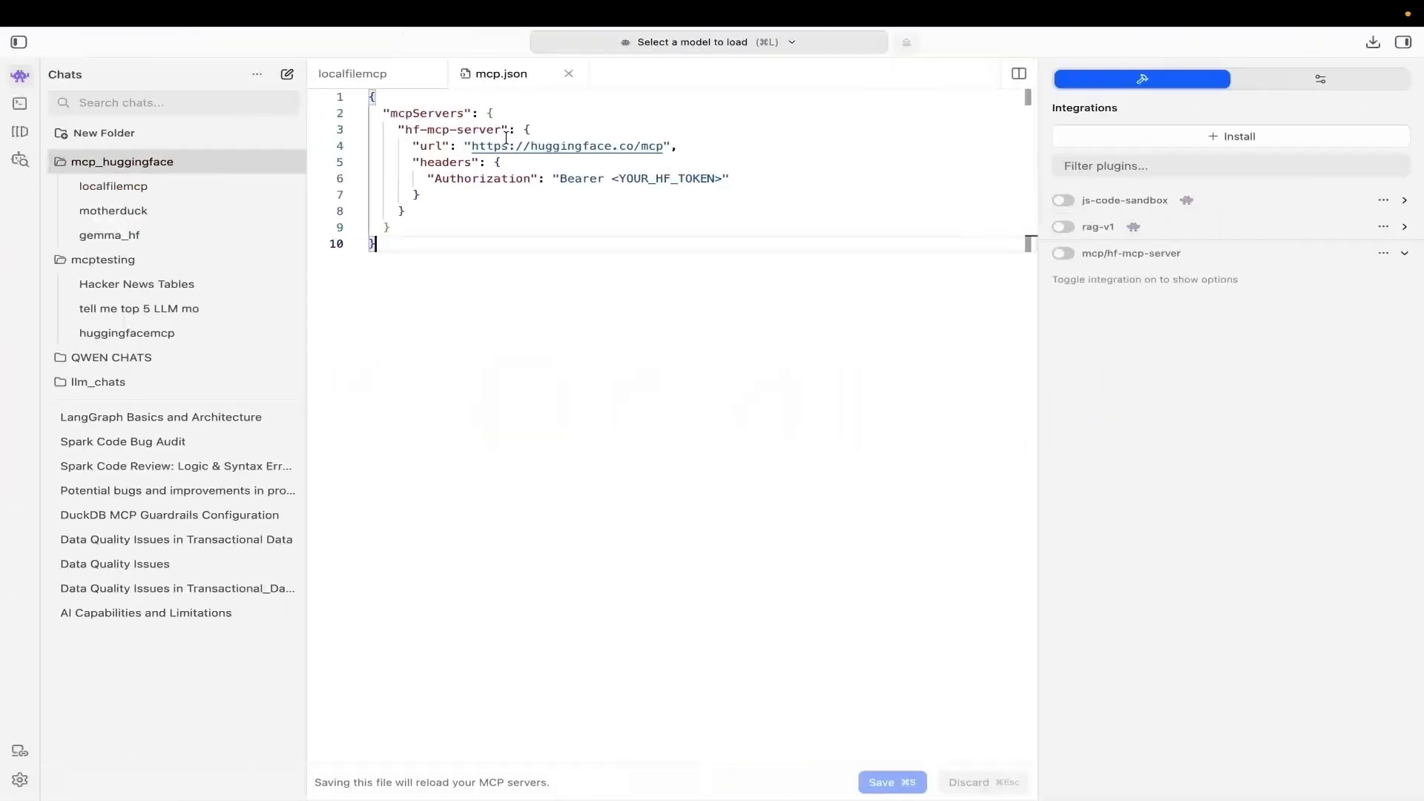
{"action": "left_click", "coordinate": [725, 178]}
{"action": "key", "text": "BackSpace"}
{"action": "key", "text": "BackSpace"}
{"action": "key", "text": "BackSpace"}
{"action": "key", "text": "BackSpace"}
{"action": "key", "text": "BackSpace"}
{"action": "key", "text": "BackSpace"}
{"action": "key", "text": "BackSpace"}
{"action": "key", "text": "BackSpace"}
{"action": "key", "text": "BackSpace"}
{"action": "key", "text": "BackSpace"}
{"action": "key", "text": "BackSpace"}
{"action": "key", "text": "BackSpace"}
{"action": "key", "text": "BackSpace"}
{"action": "key", "text": "BackSpace"}
{"action": "key", "text": "BackSpace"}
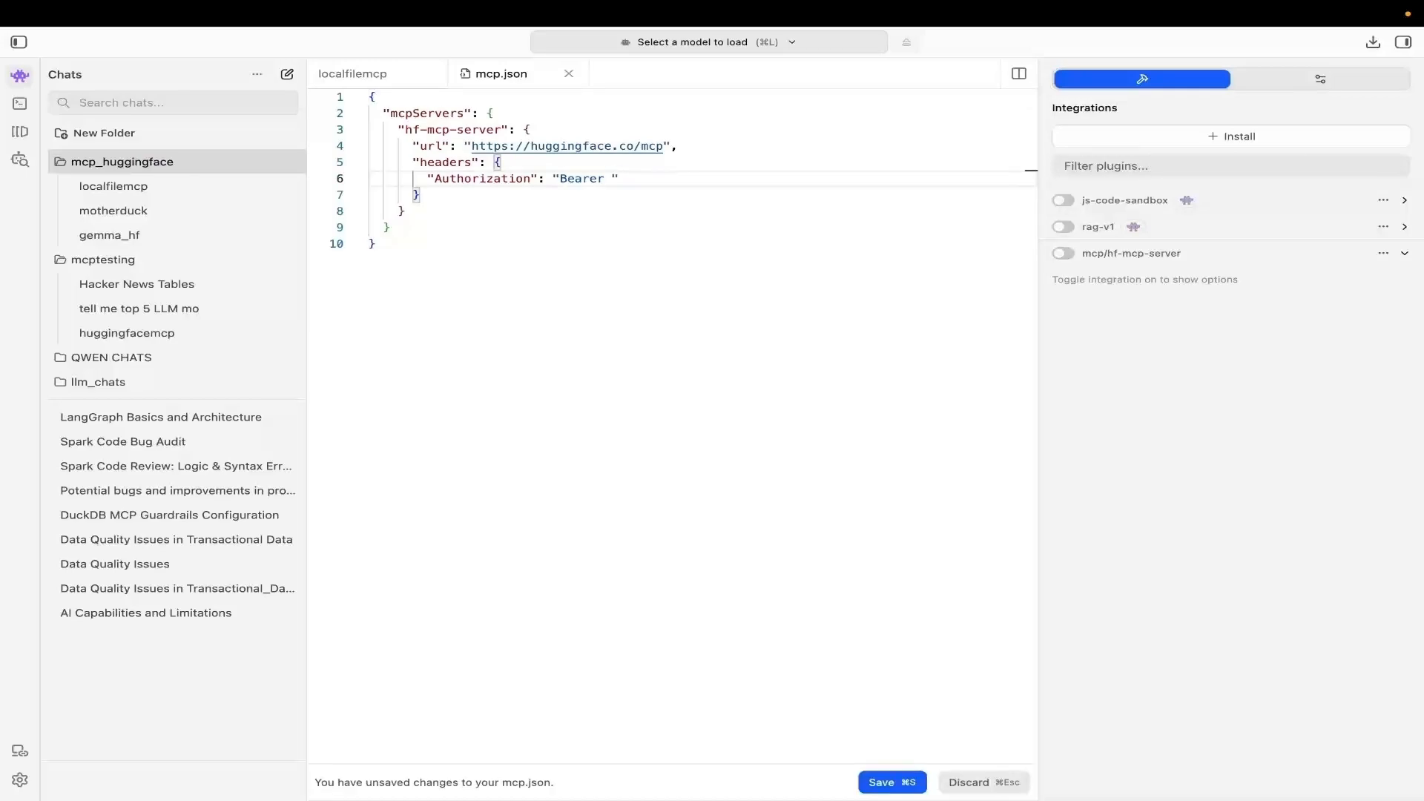
{"action": "key", "text": "super+v"}
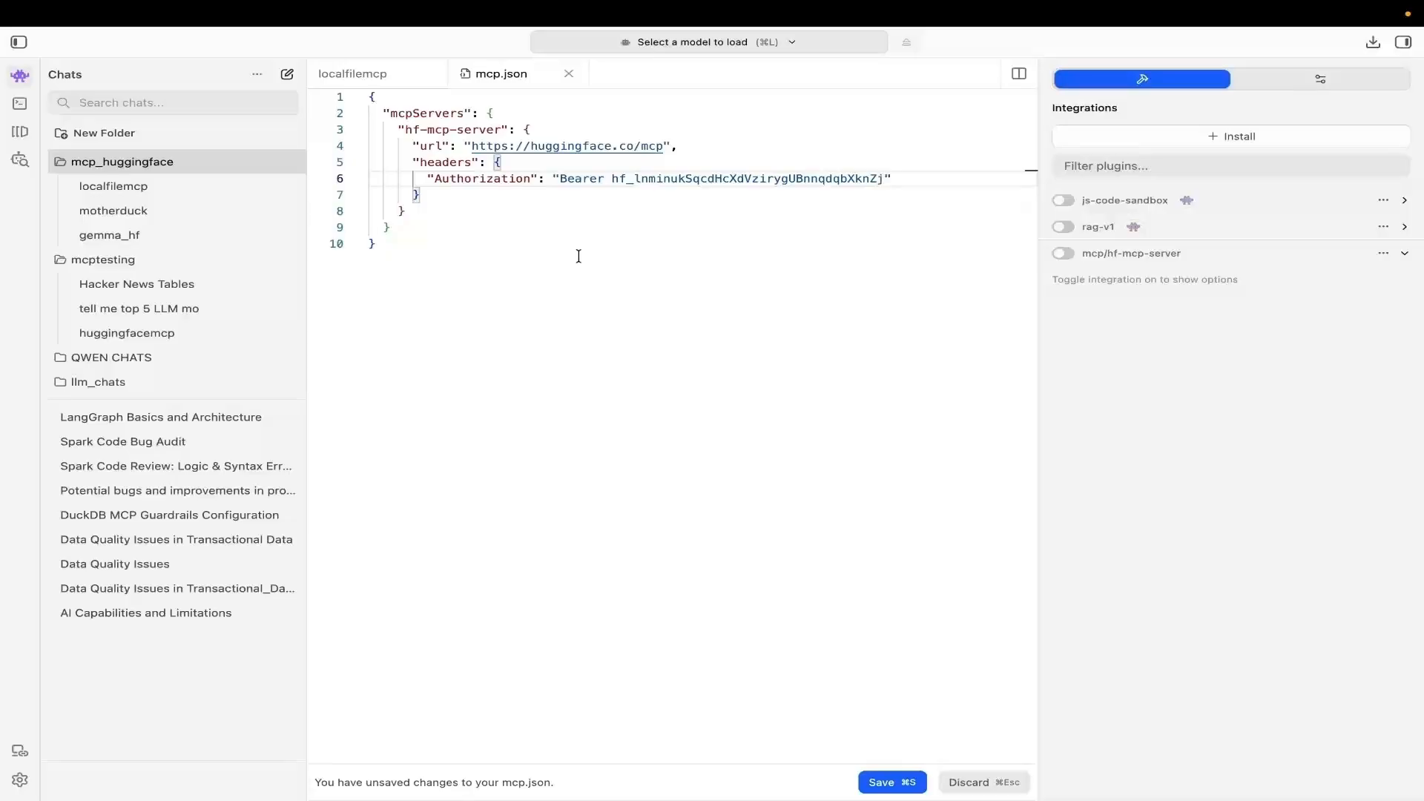
{"action": "left_click", "coordinate": [677, 244]}
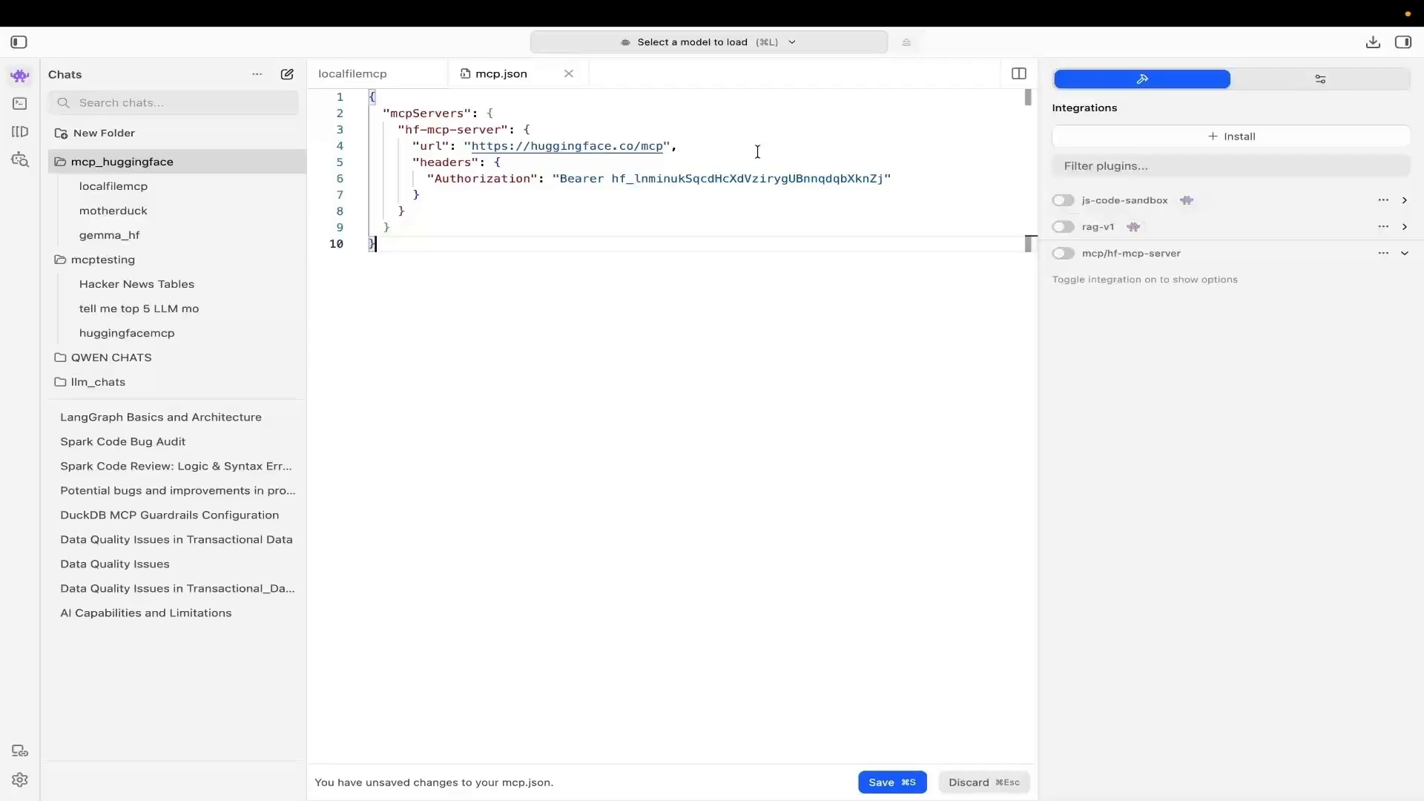
{"action": "left_click", "coordinate": [503, 161]}
{"action": "key", "text": "BackSpace"}
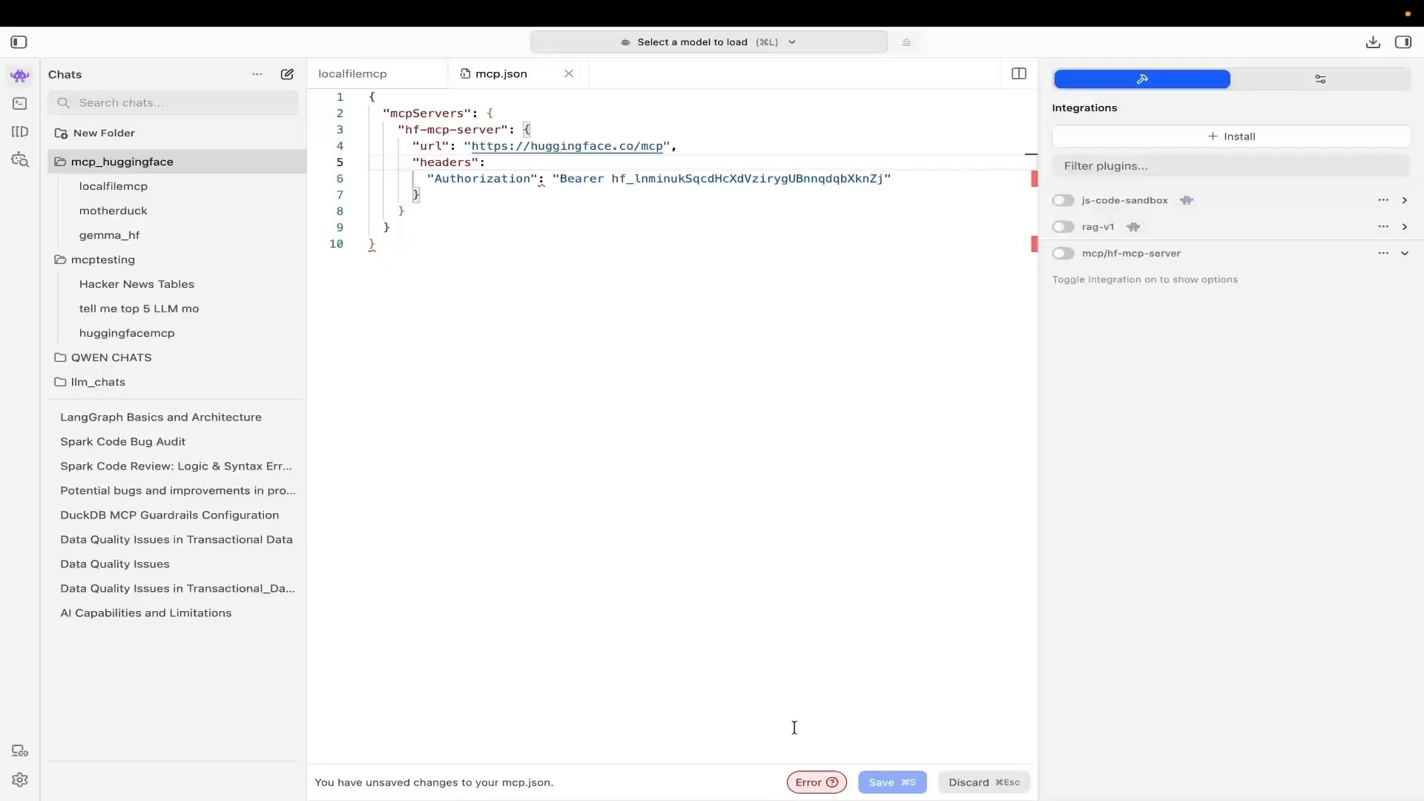
{"action": "left_click", "coordinate": [515, 163]}
{"action": "type", "text": "{"}
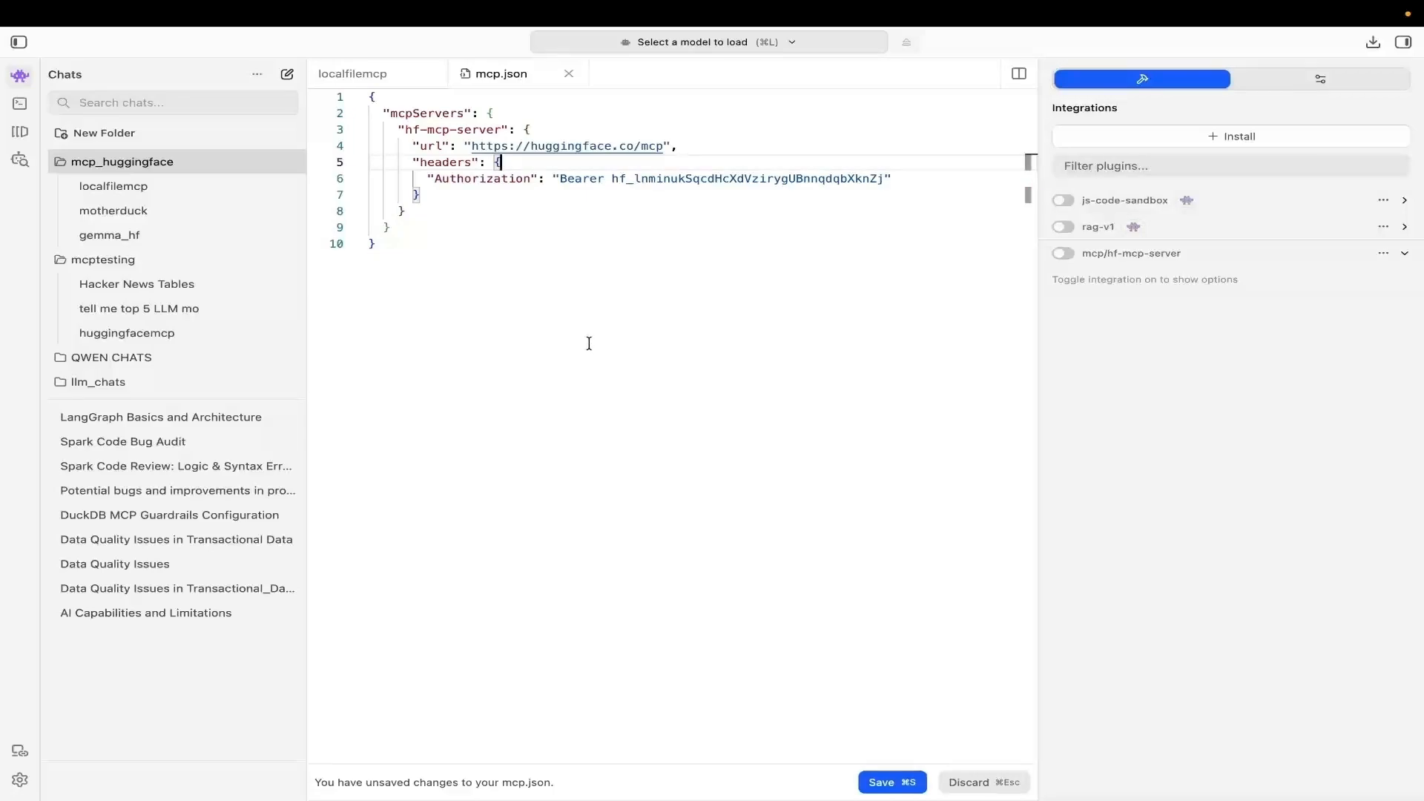
{"action": "left_click", "coordinate": [614, 375]}
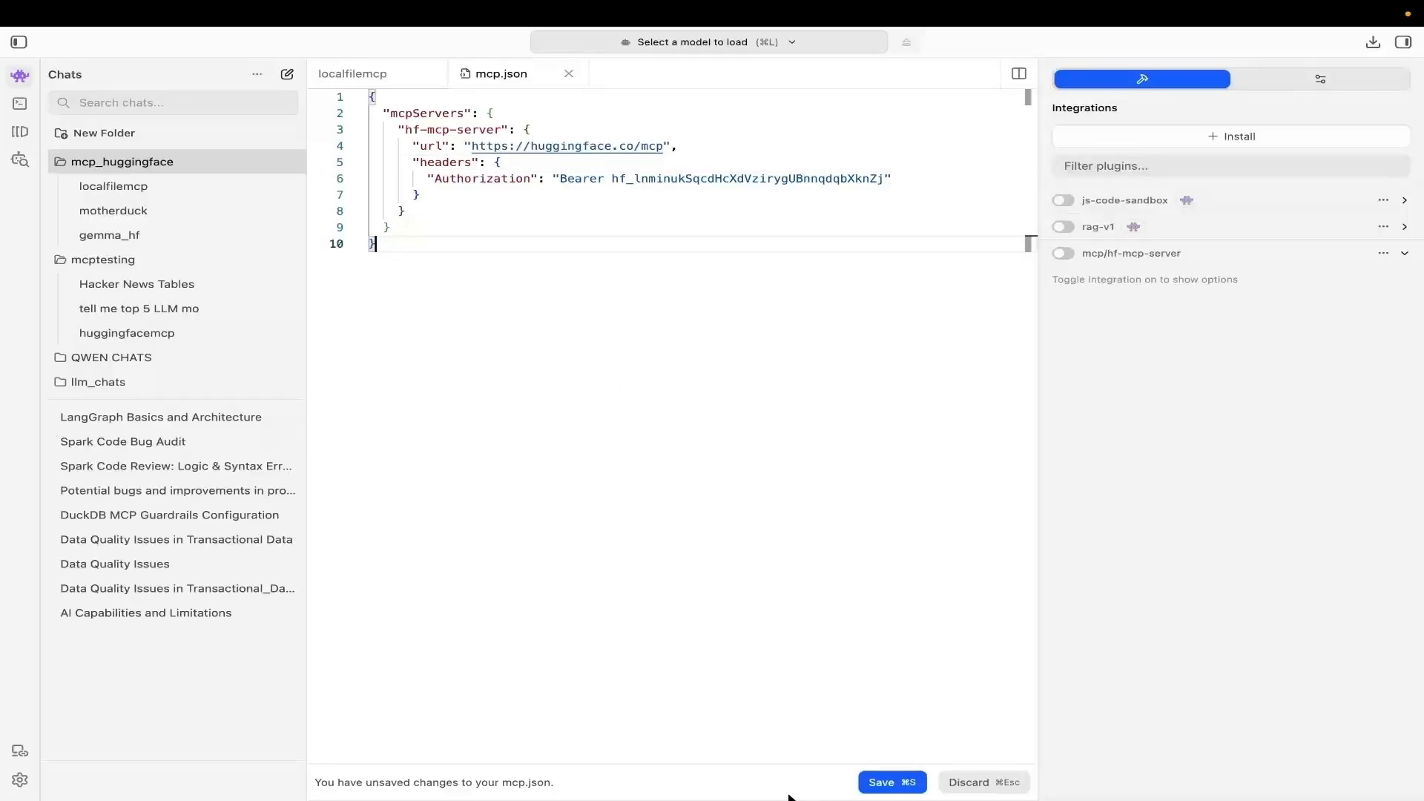
Save mcp.json and check the management options of the mcp/hf-mcp-server integration without applying any
{"action": "left_click", "coordinate": [890, 786]}
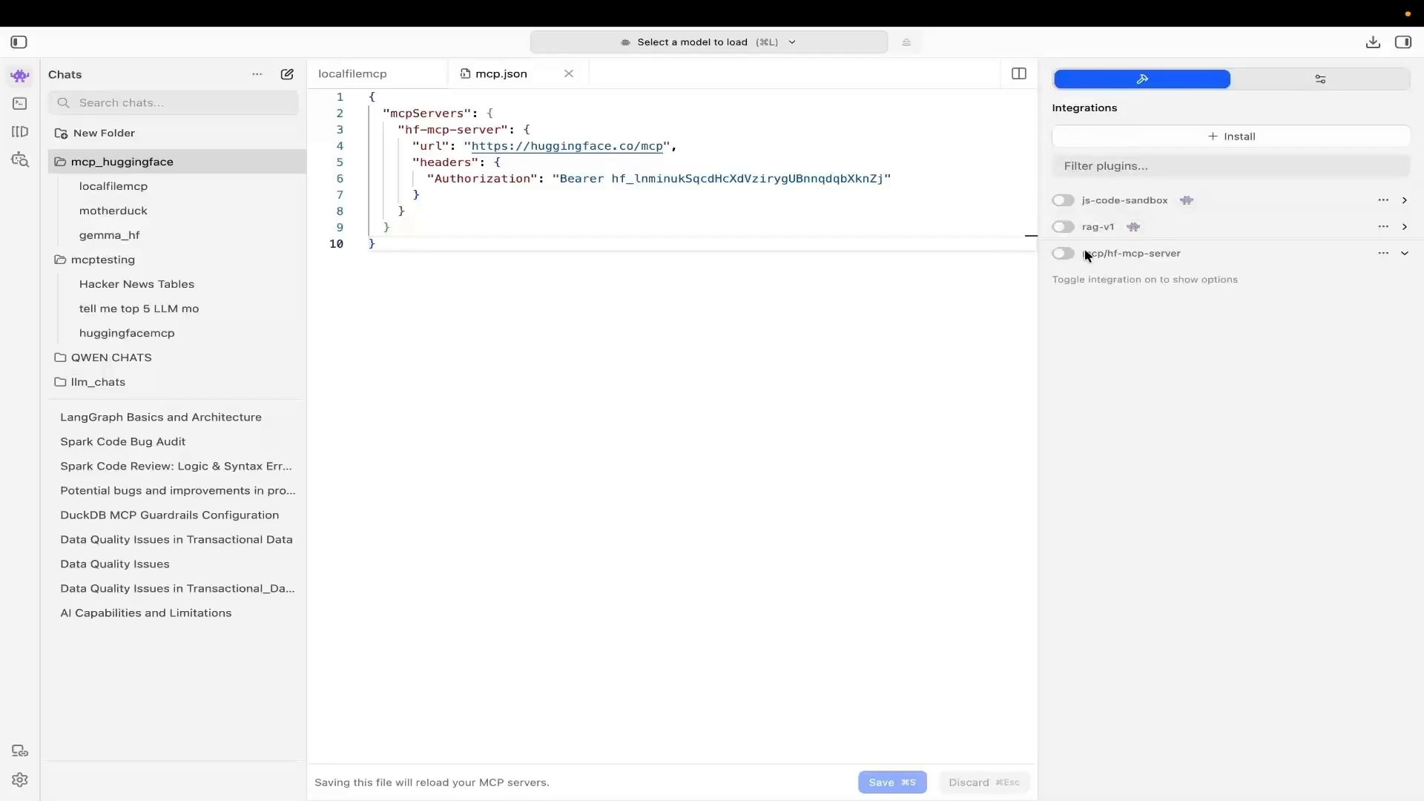
{"action": "left_click", "coordinate": [1385, 255]}
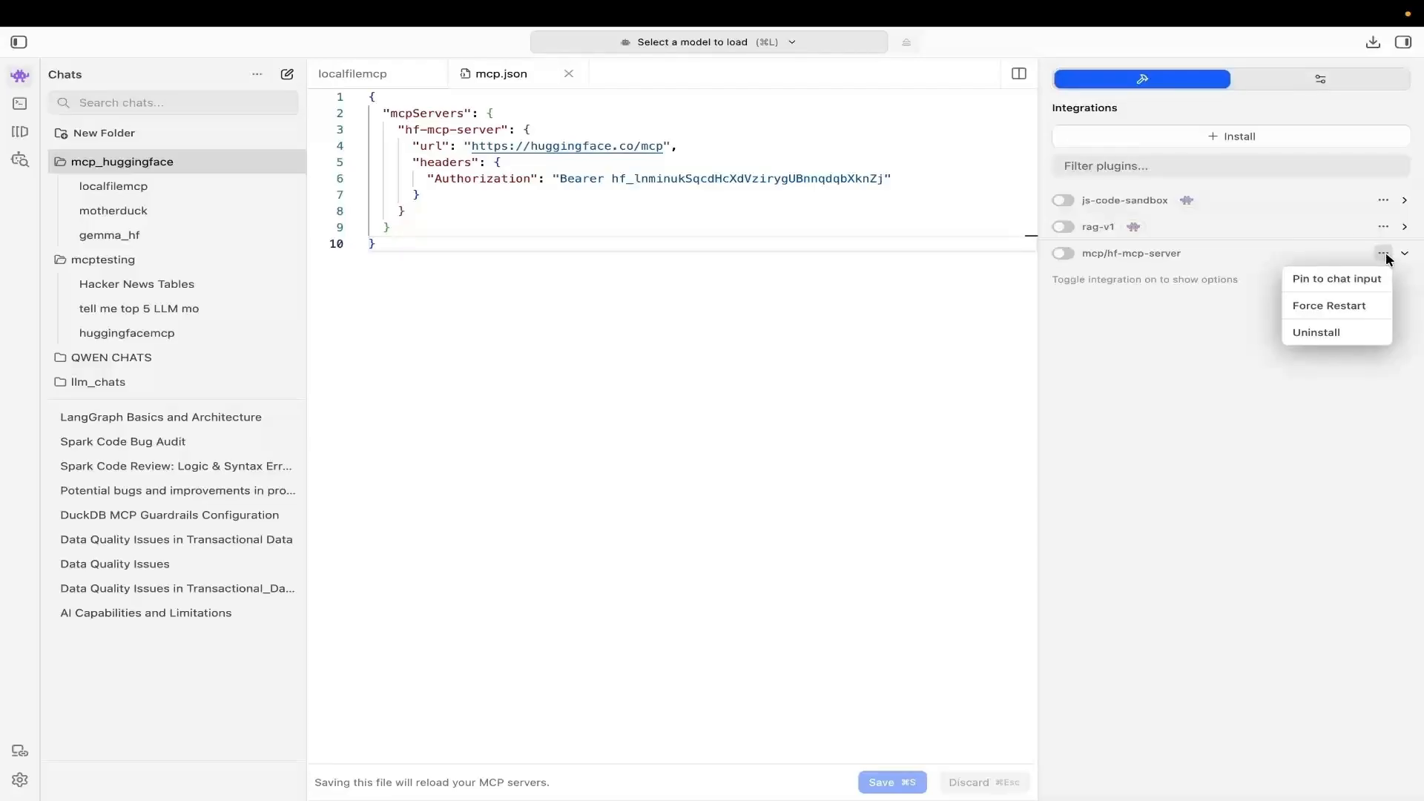
{"action": "left_click", "coordinate": [1181, 304]}
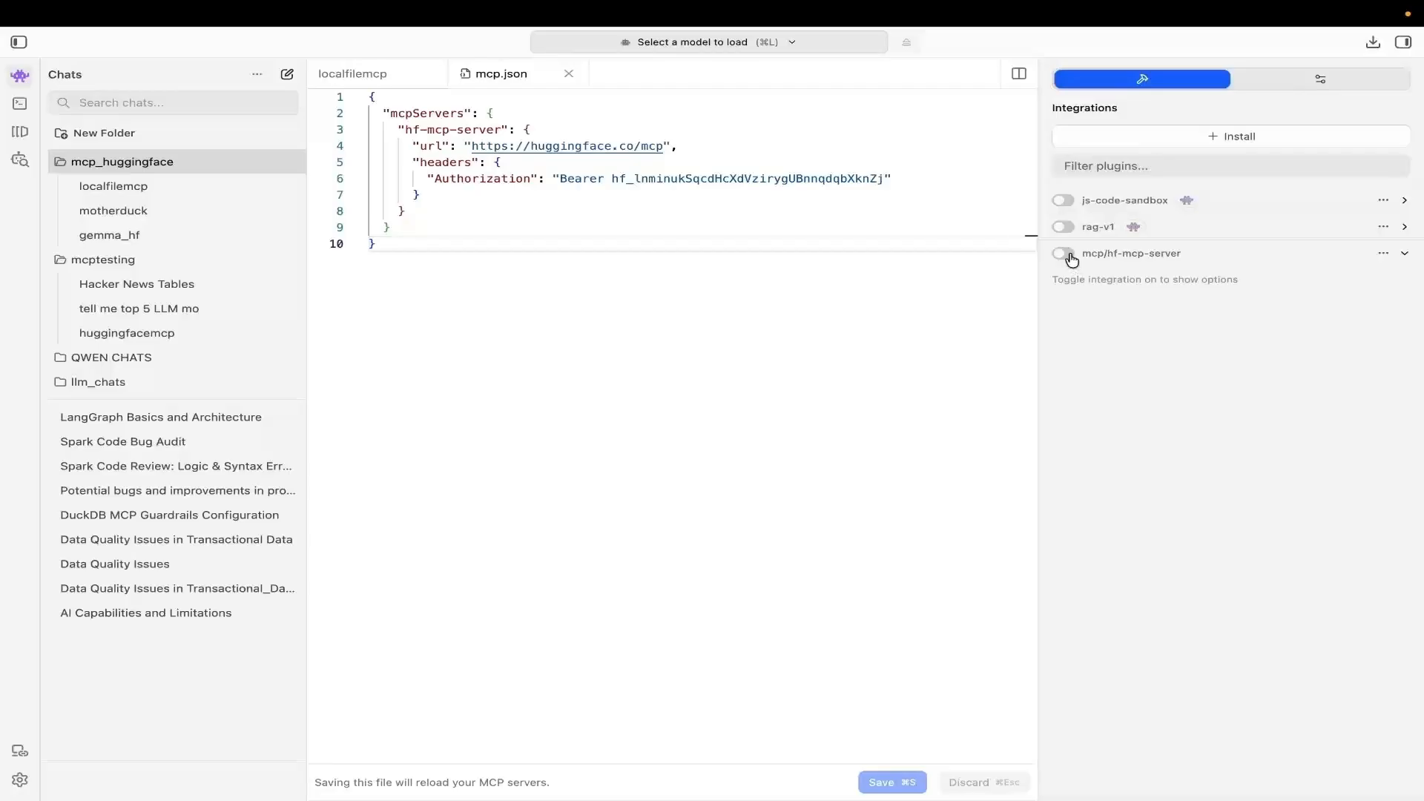
Collapse the mcp_huggingface and mcptesting chat folders and create a new folder named mcp_llms
{"action": "left_click", "coordinate": [66, 162]}
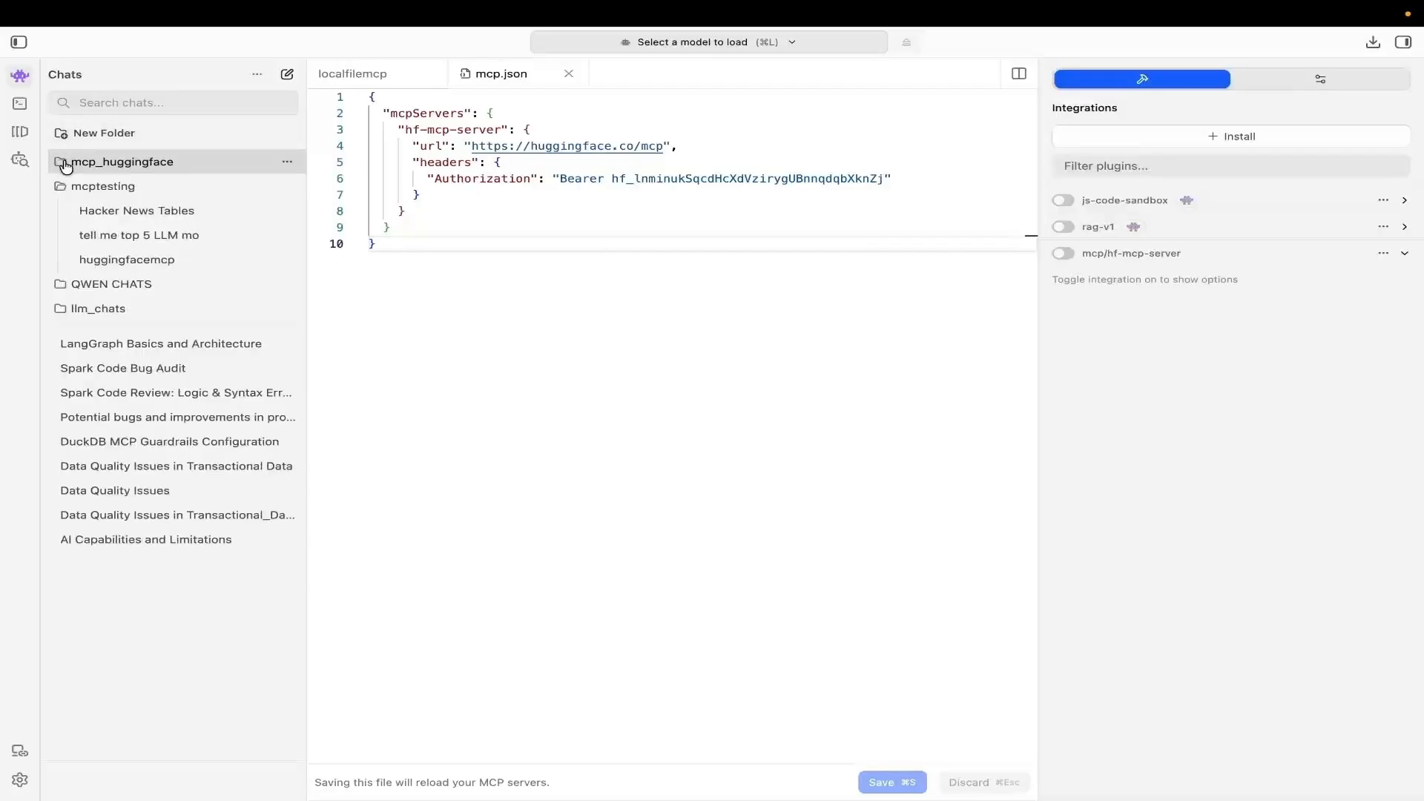
{"action": "left_click", "coordinate": [67, 186]}
{"action": "left_click", "coordinate": [104, 133]}
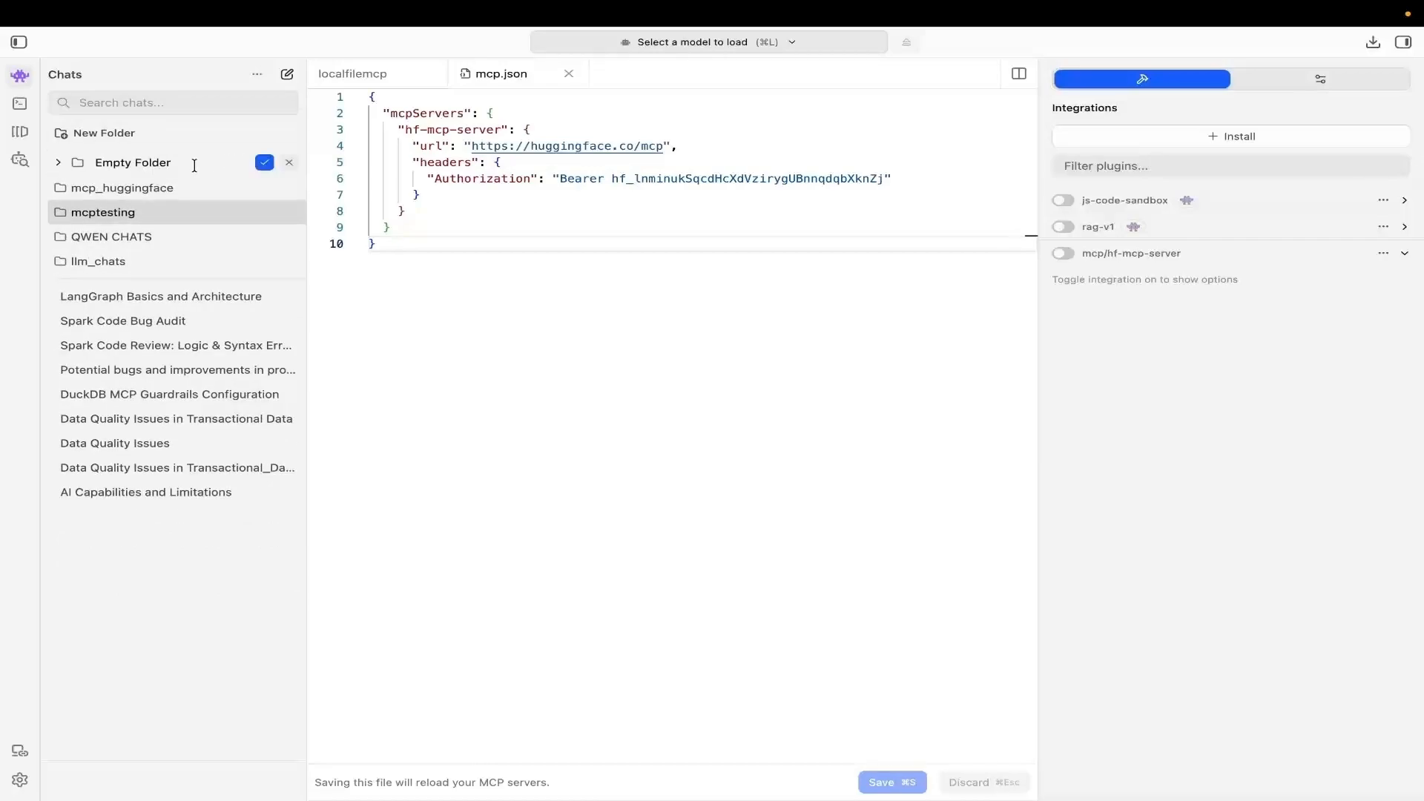
{"action": "key", "text": "alt+shift+Left"}
{"action": "key", "text": "alt+shift+Left"}
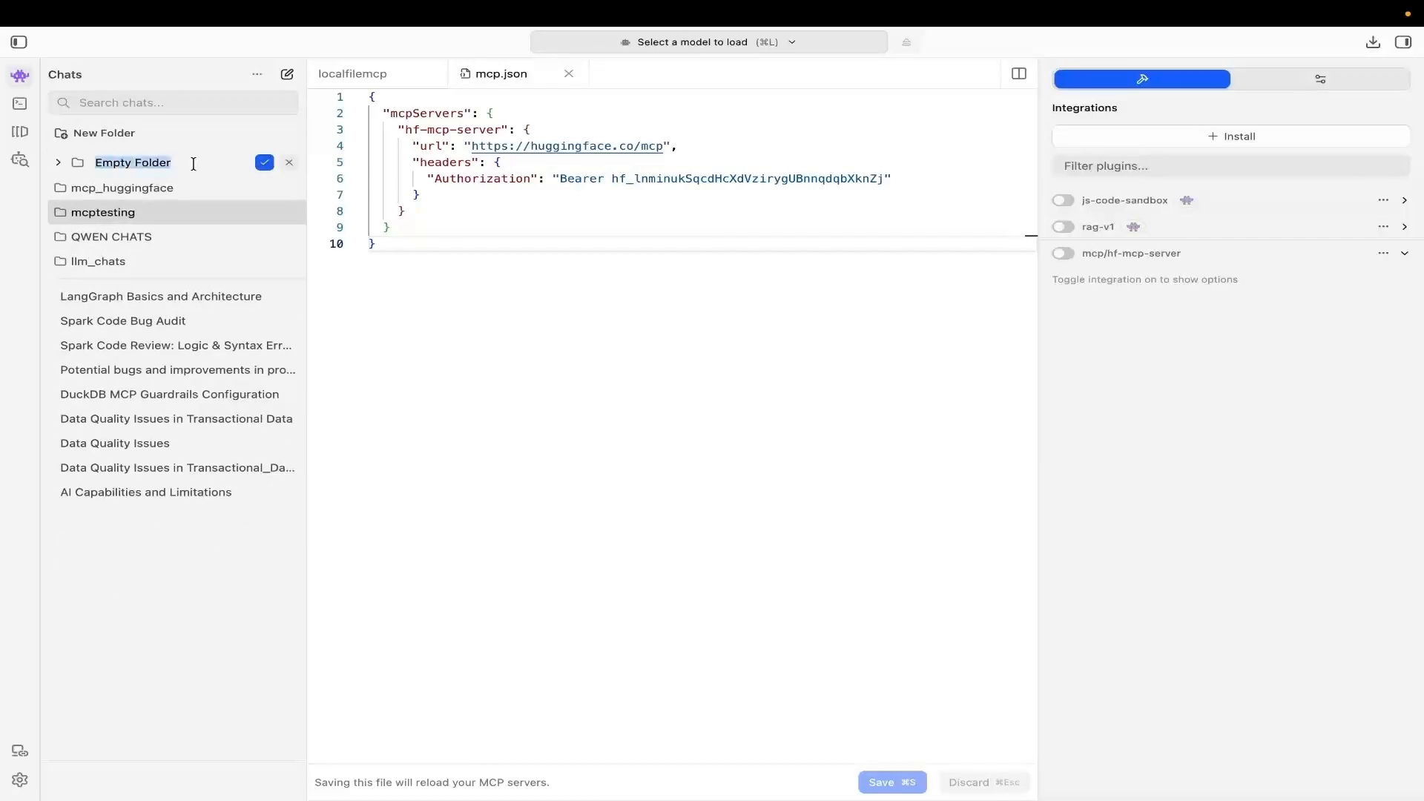
{"action": "key", "text": "BackSpace"}
{"action": "type", "text": "mcp_llms"}
{"action": "left_click", "coordinate": [264, 162]}
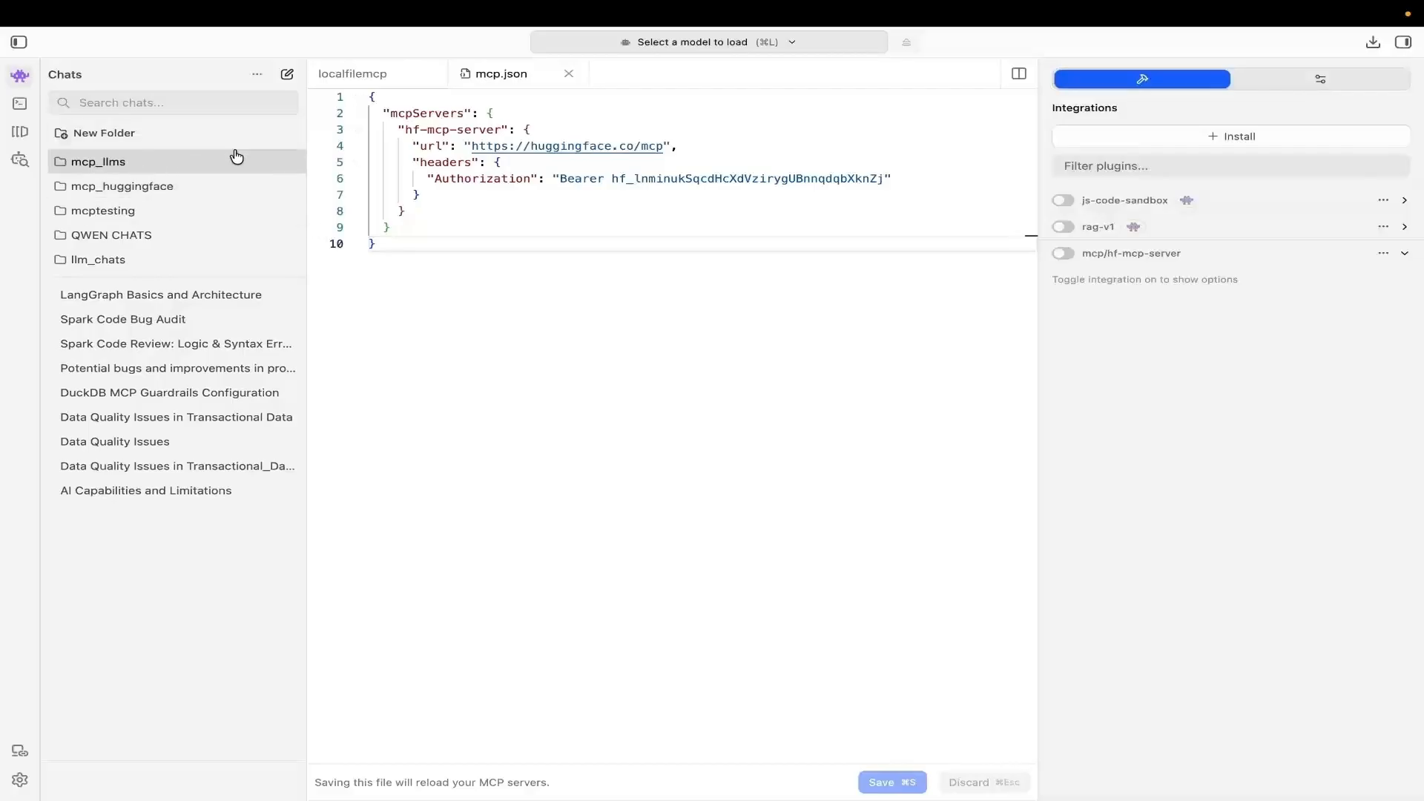
Create a new chat in the mcp_llms folder and rename it gemma
{"action": "left_click", "coordinate": [287, 162]}
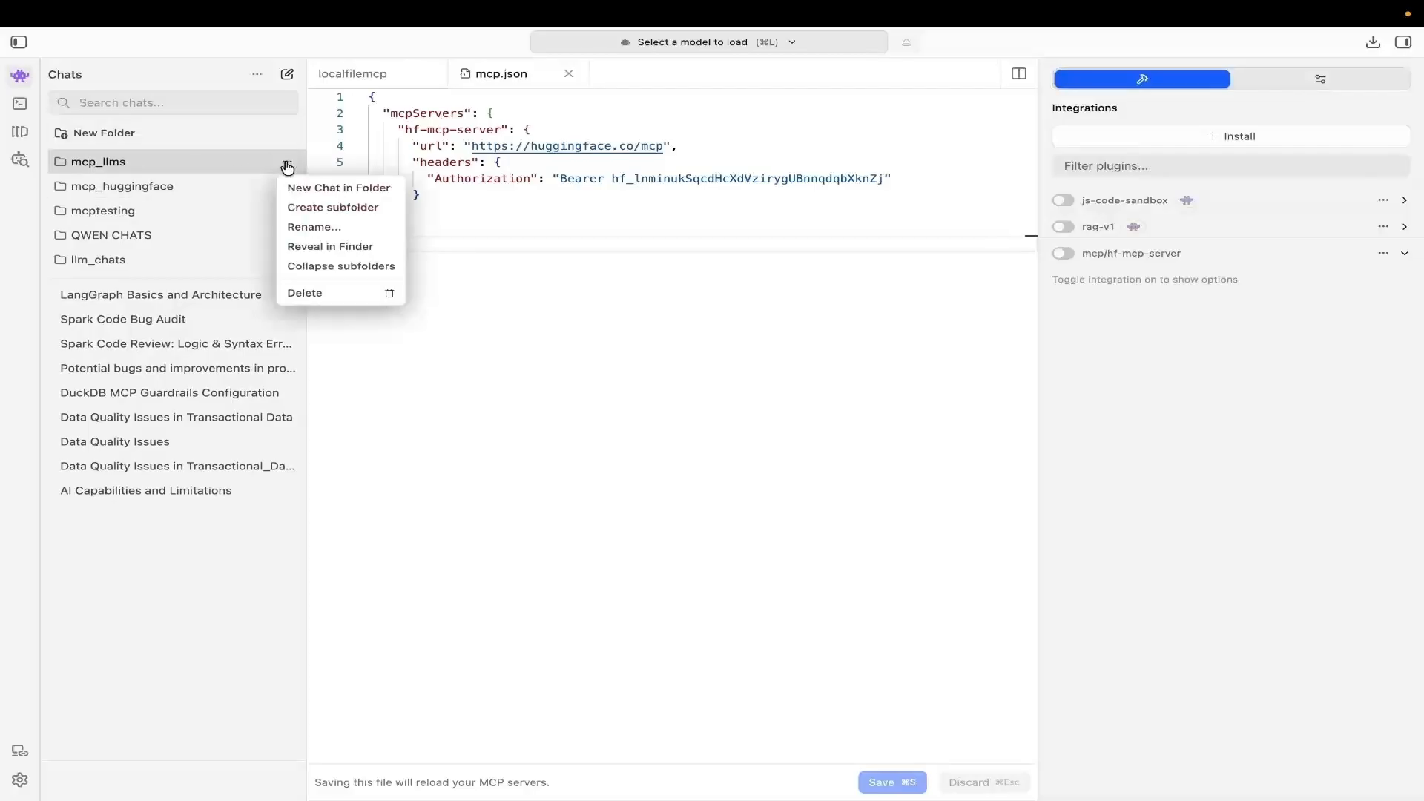
{"action": "left_click", "coordinate": [333, 194]}
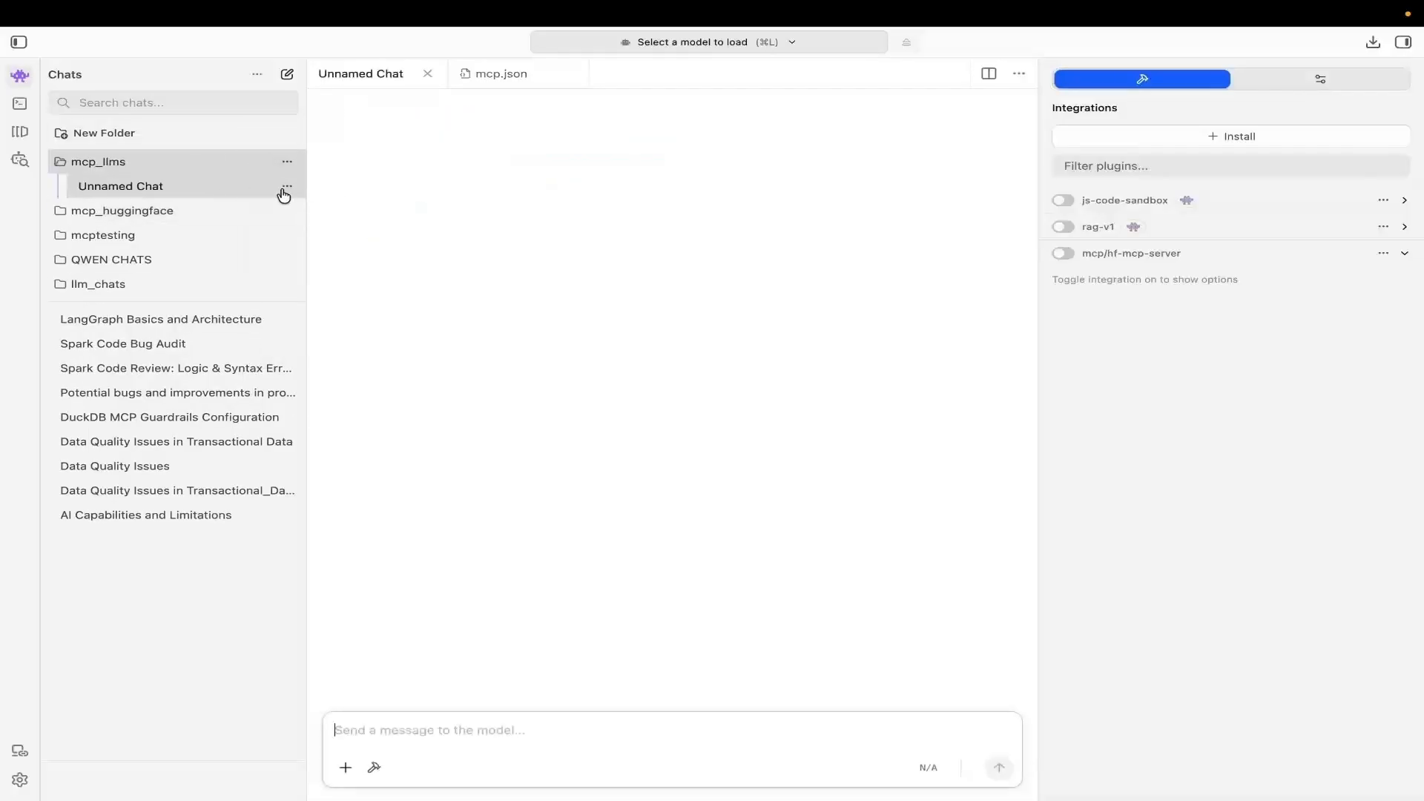
{"action": "left_click", "coordinate": [287, 190]}
{"action": "left_click", "coordinate": [307, 213]}
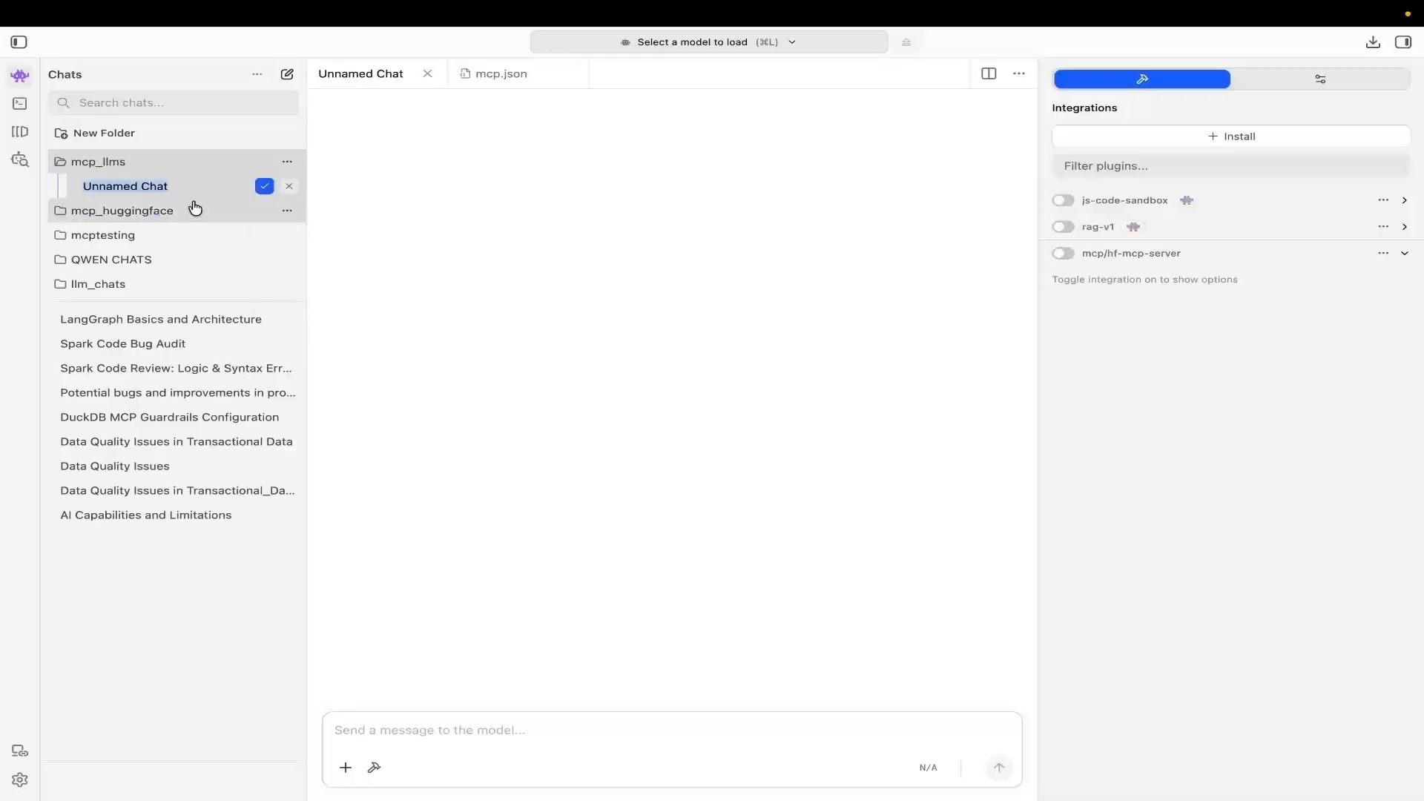
{"action": "type", "text": "gemma"}
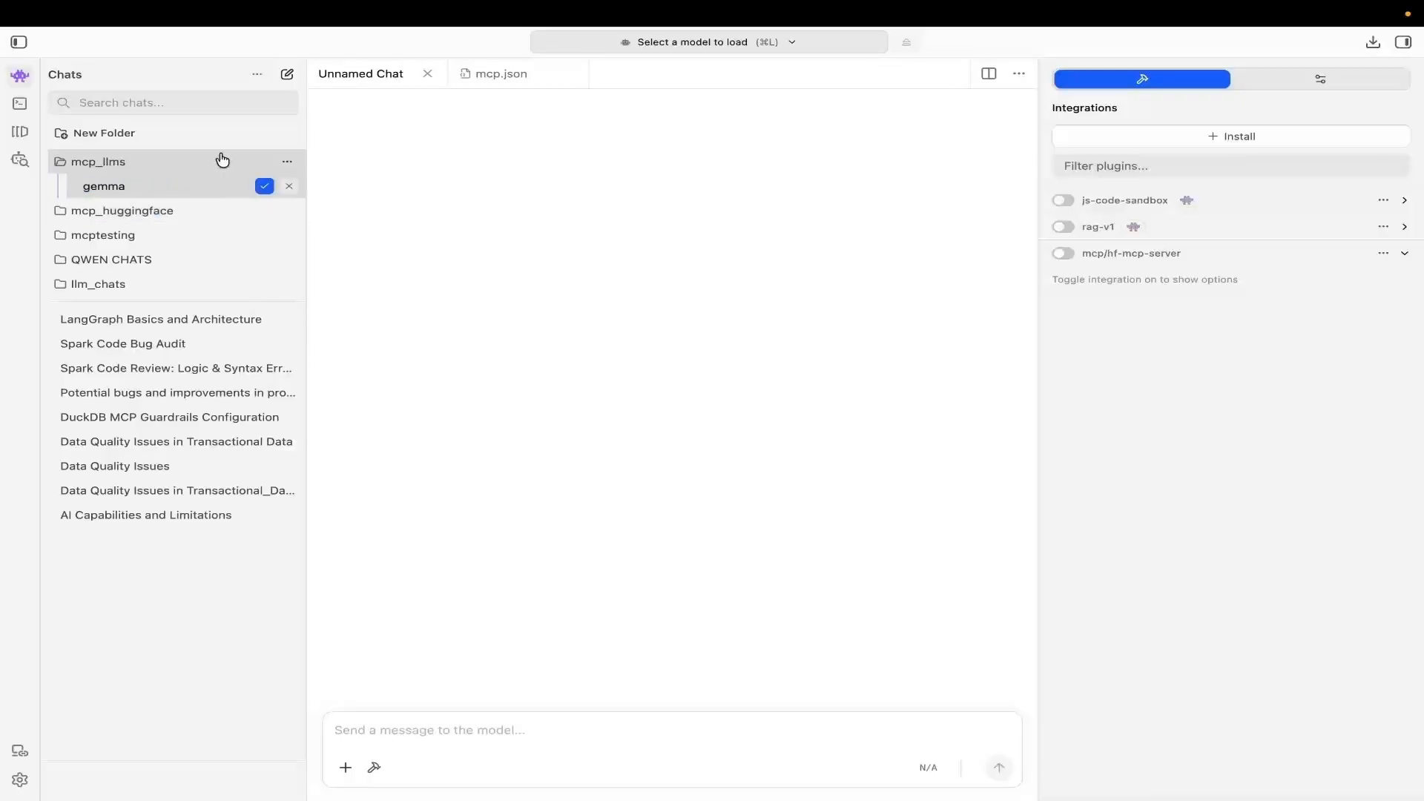
{"action": "left_click", "coordinate": [262, 186]}
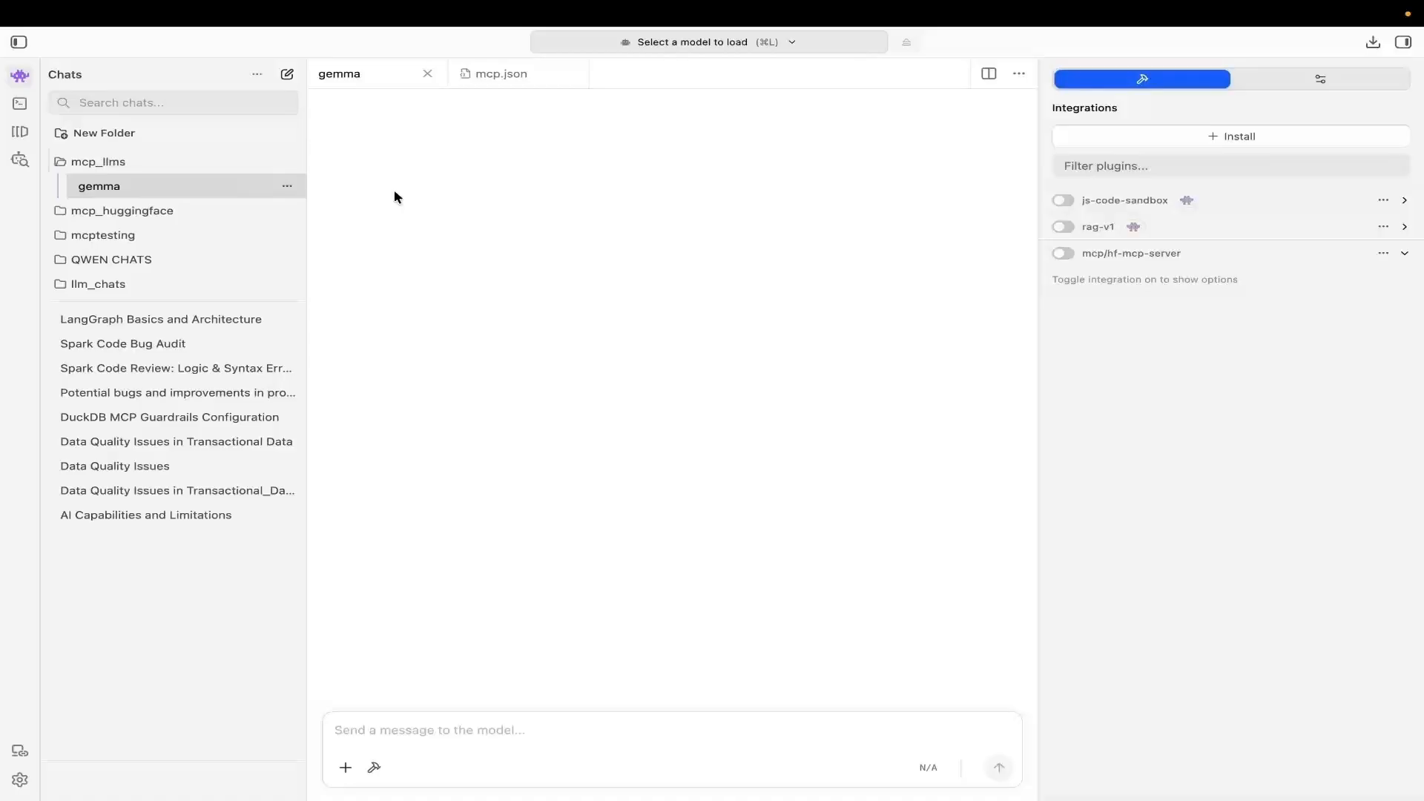
Open the load settings of Gemma 4 12B for the gemma chat and set the context length to 10000
{"action": "left_click", "coordinate": [415, 731]}
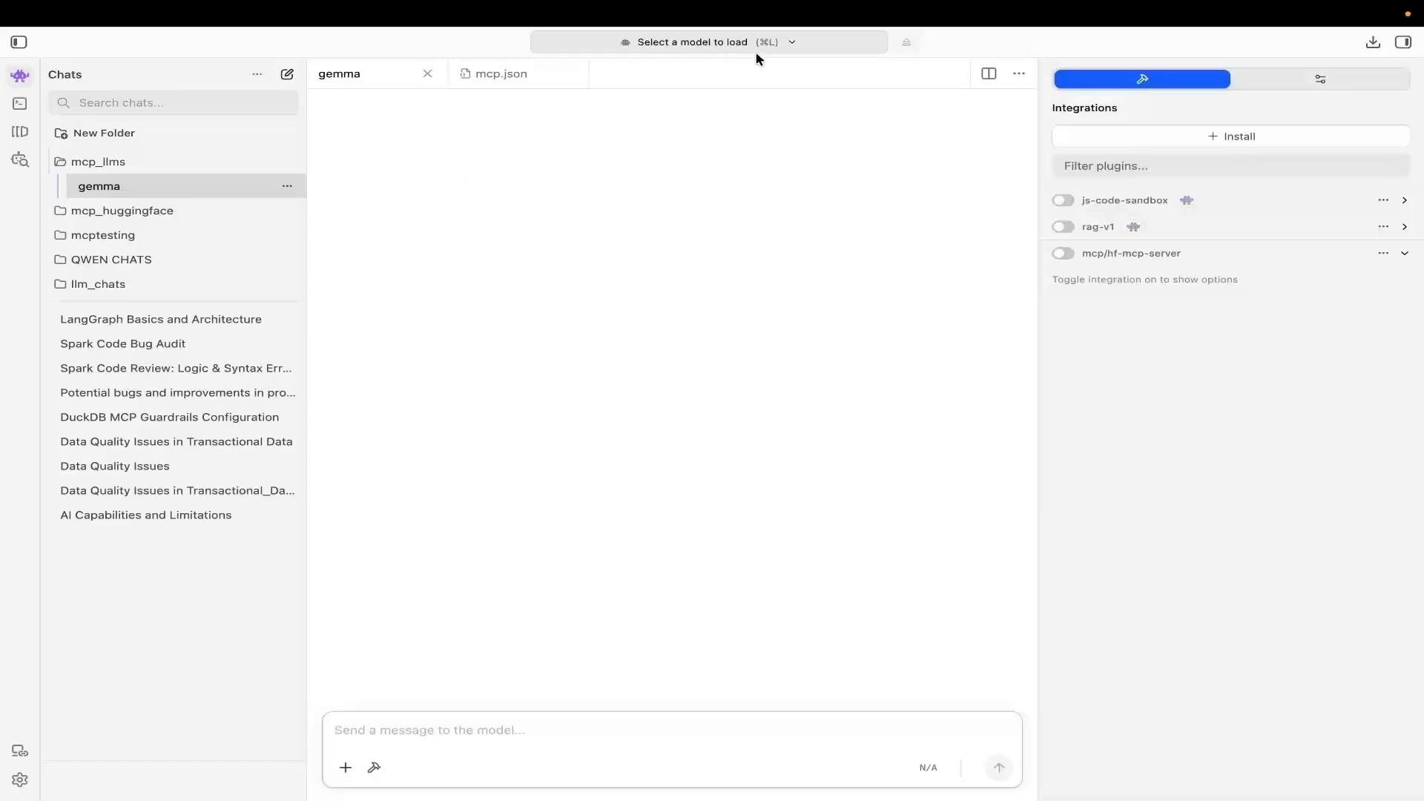
{"action": "left_click", "coordinate": [784, 52]}
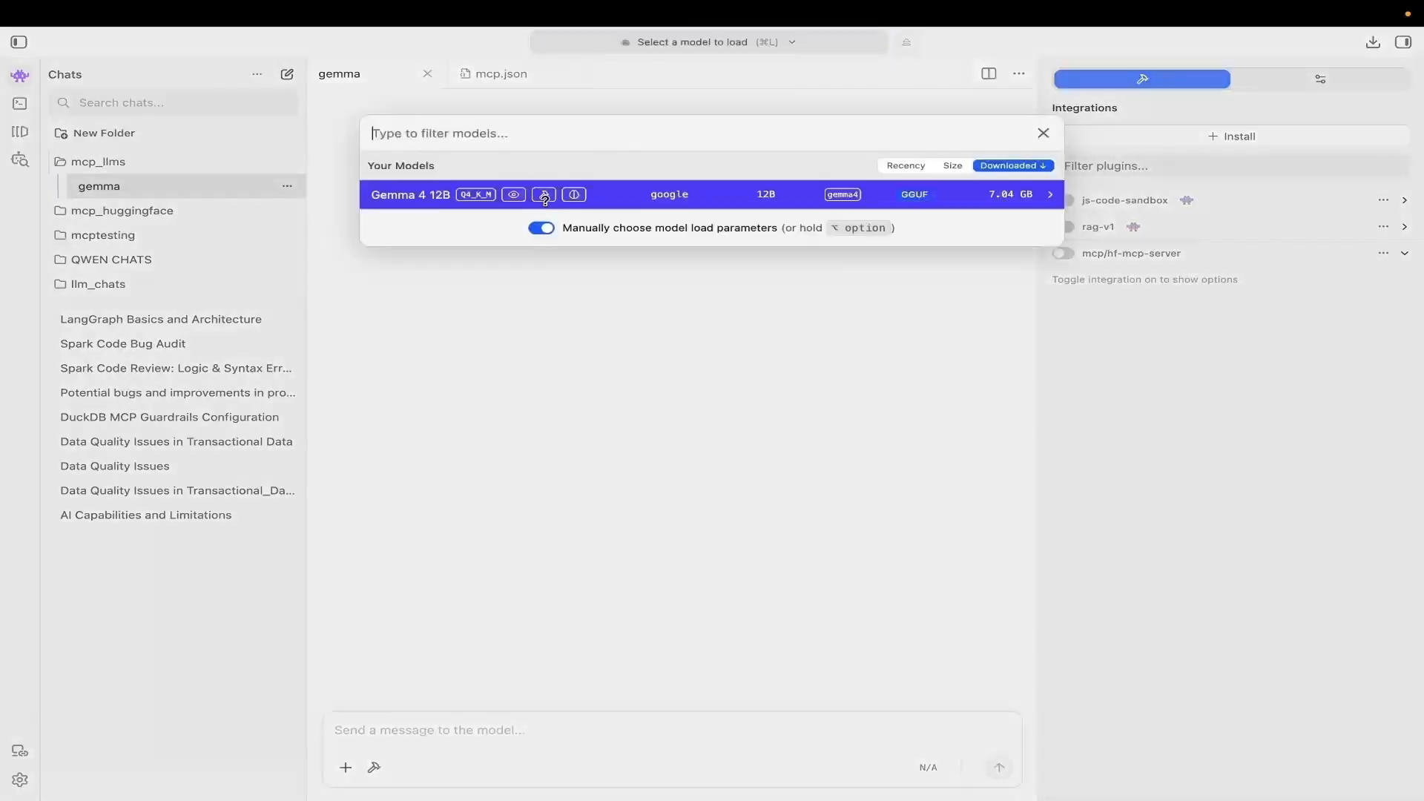
{"action": "mouse_move", "coordinate": [545, 198]}
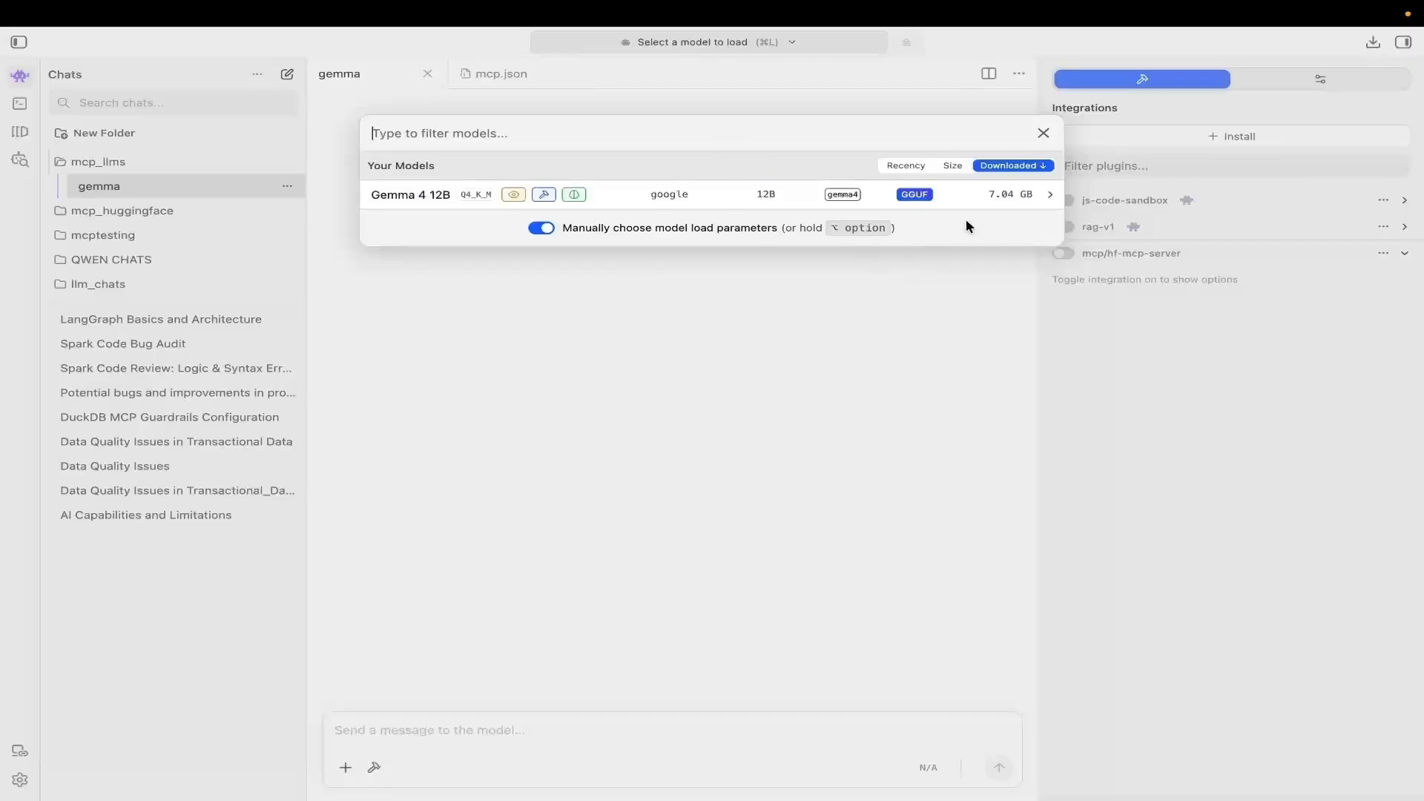
{"action": "left_click", "coordinate": [1049, 195]}
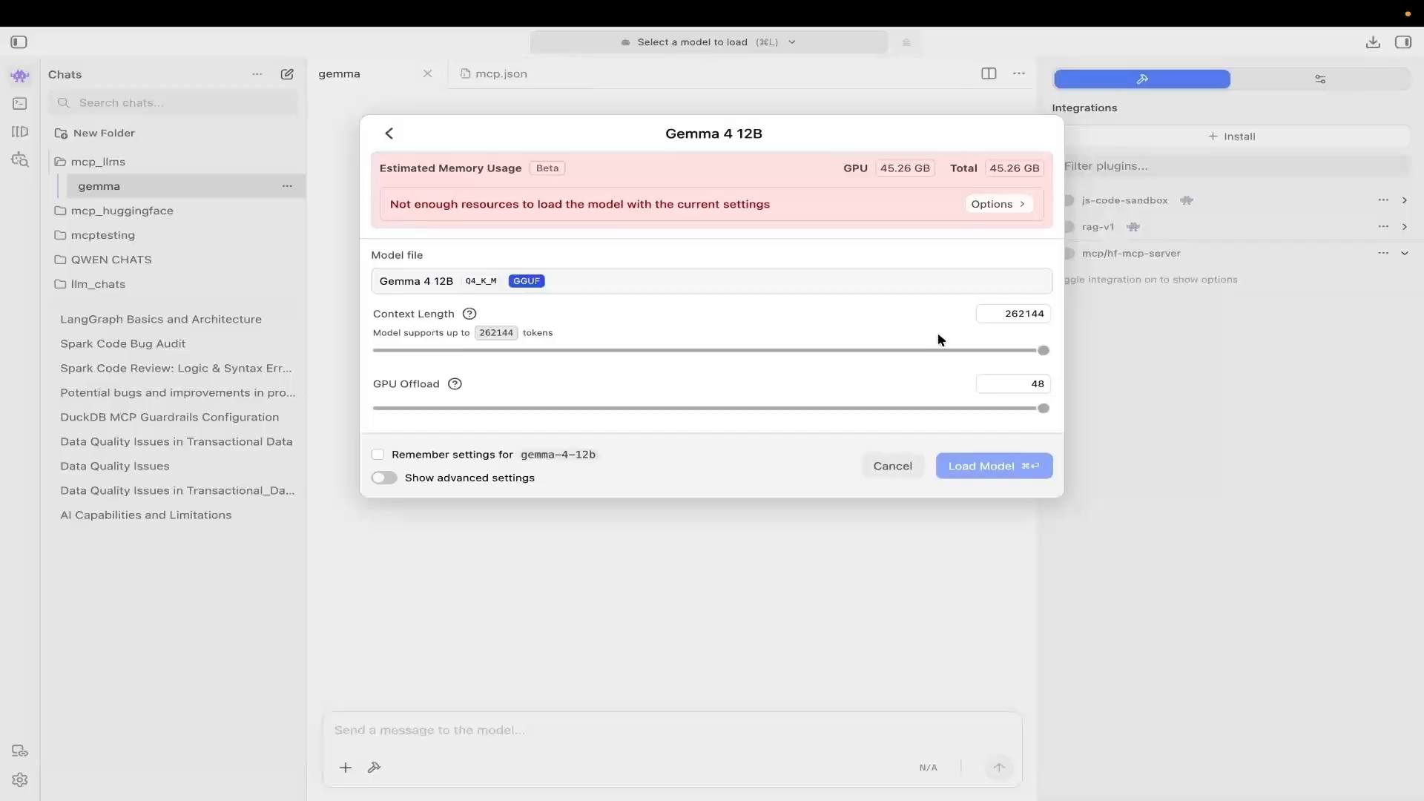
{"action": "double_click", "coordinate": [1033, 315]}
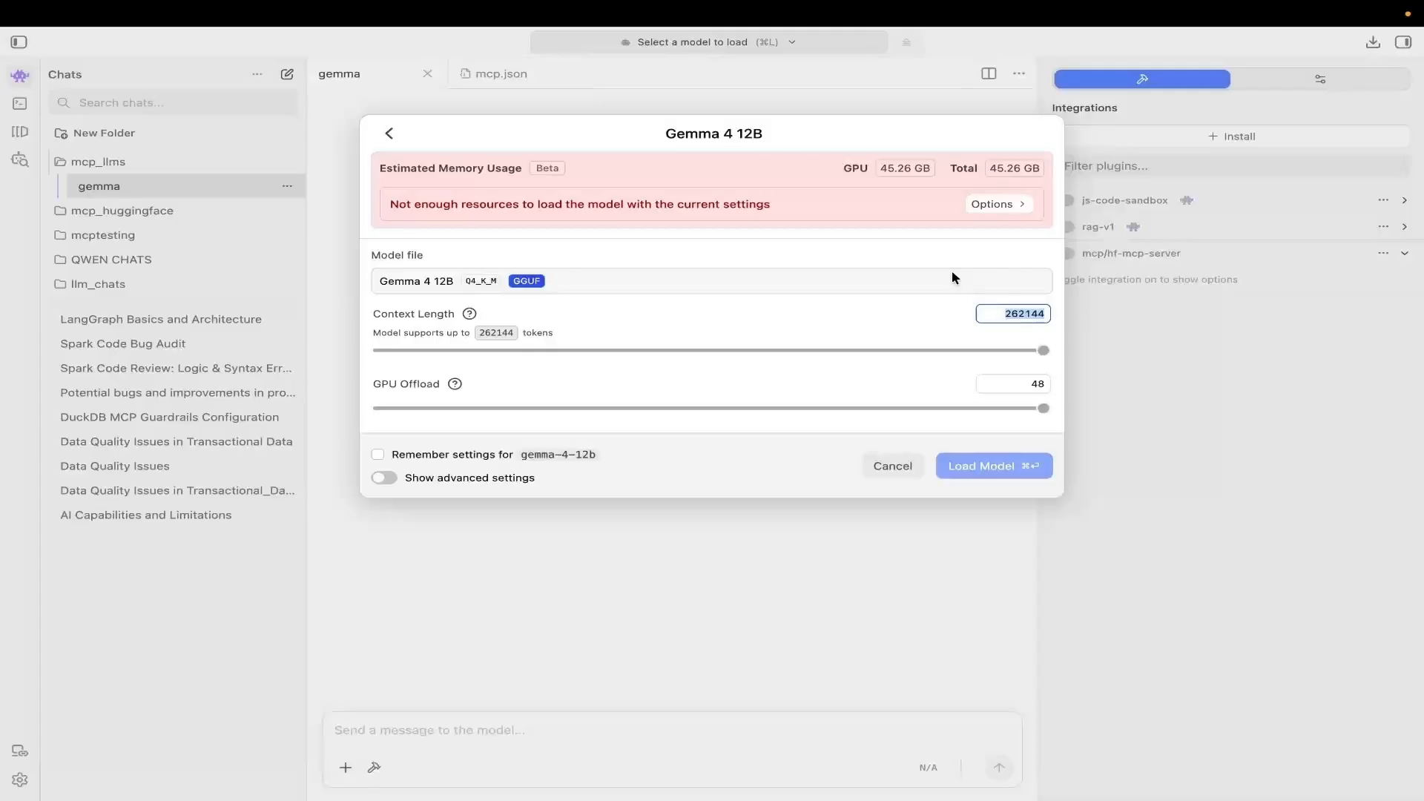
{"action": "key", "text": "BackSpace"}
{"action": "type", "text": "100"}
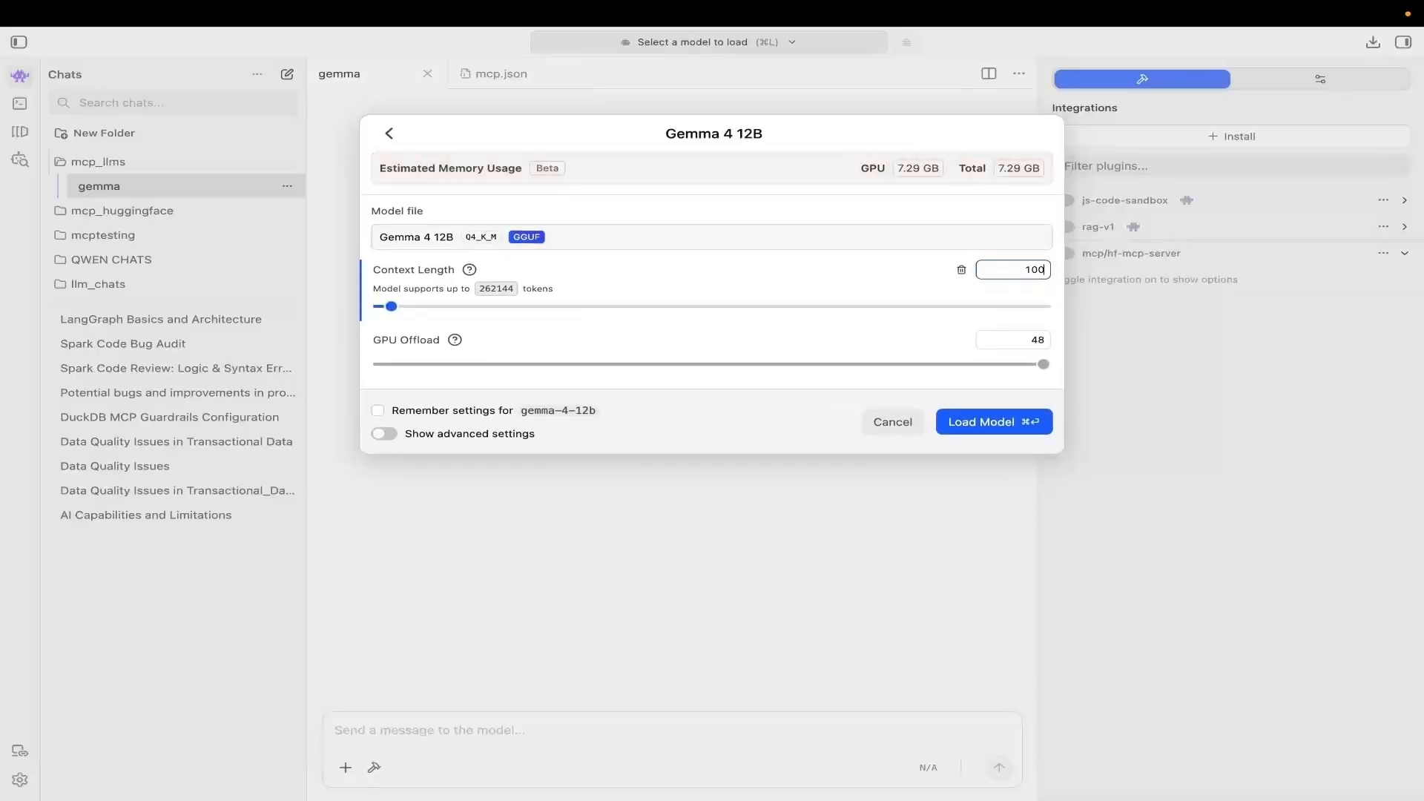
{"action": "type", "text": "00"}
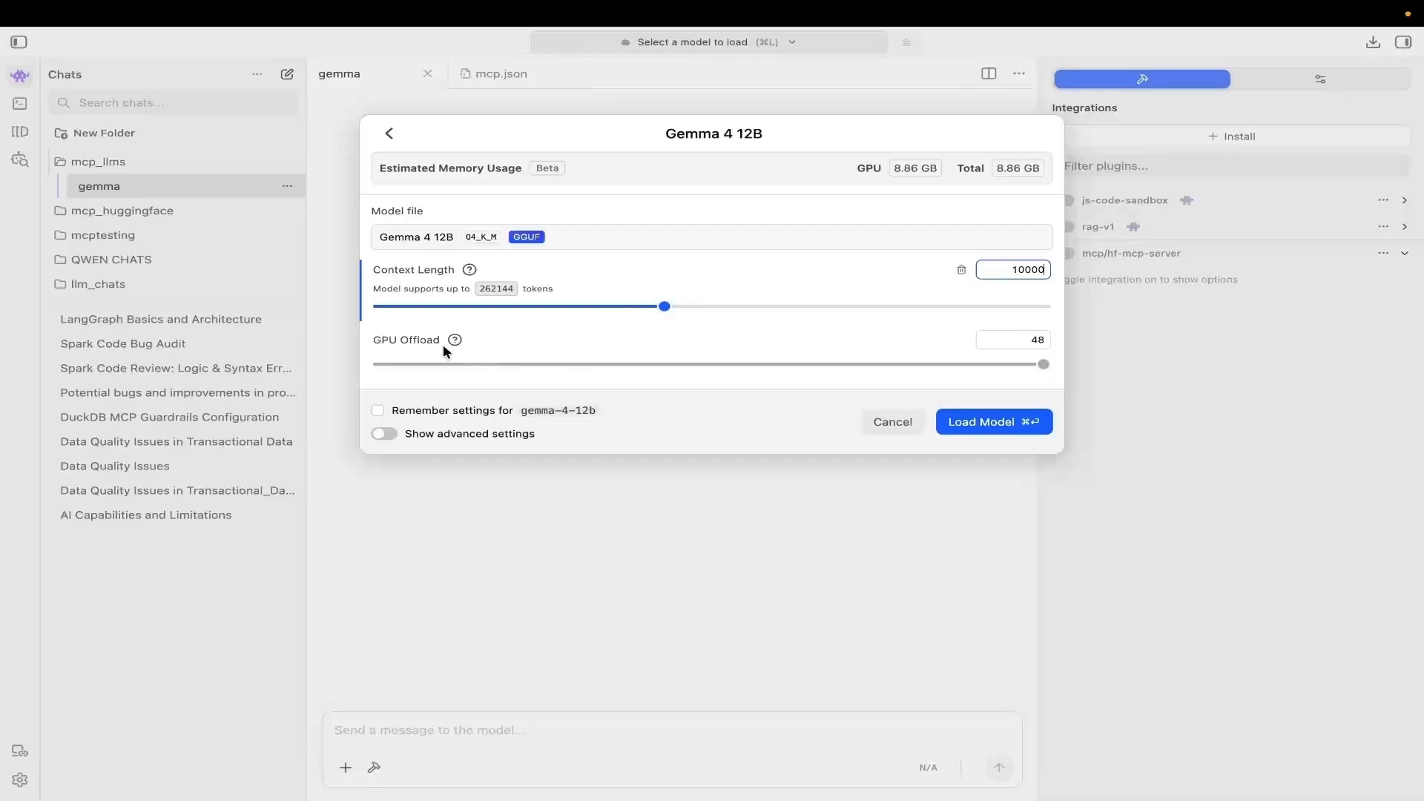
Reduce the GPU offload to 7 and load the Gemma 4 12B model
{"action": "mouse_move", "coordinate": [453, 339]}
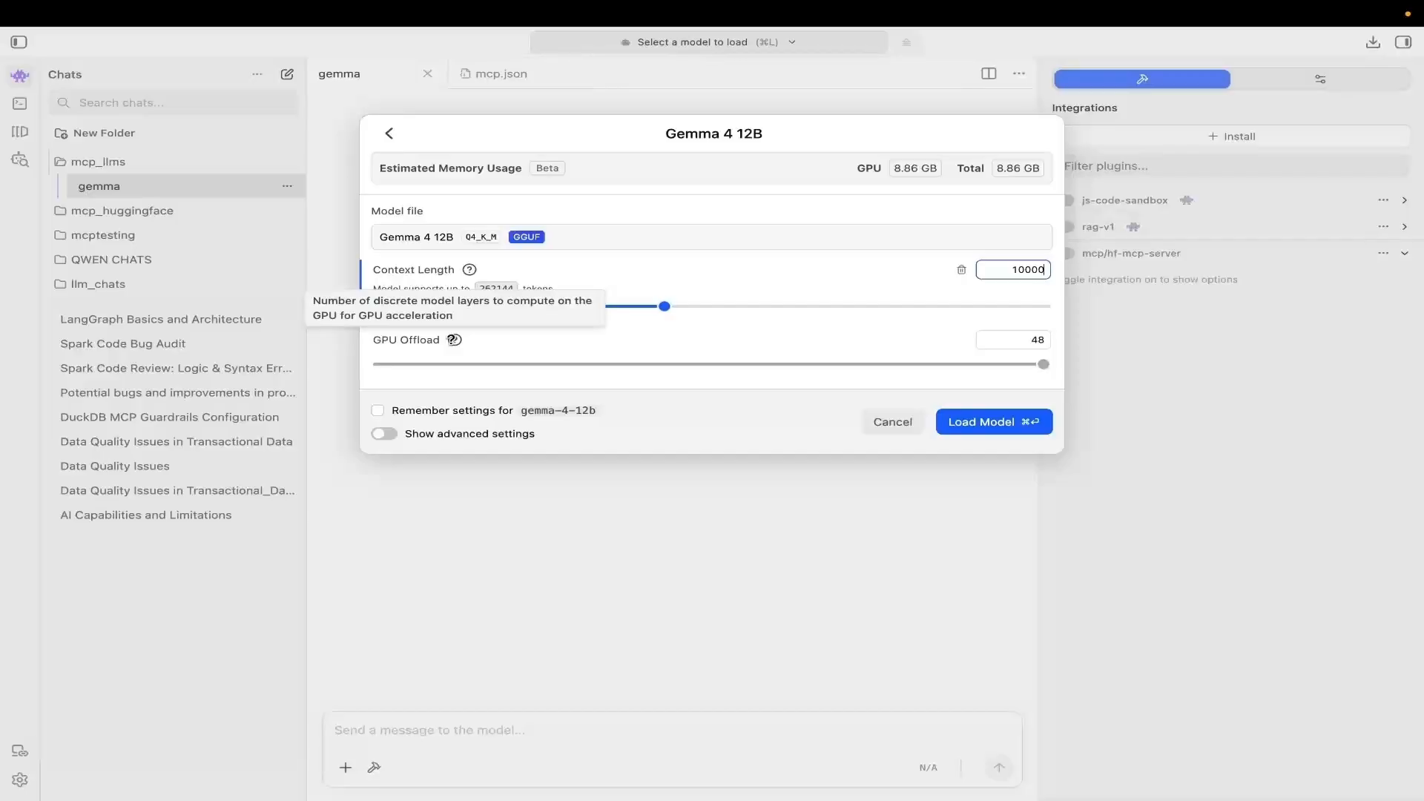
{"action": "left_click", "coordinate": [465, 364]}
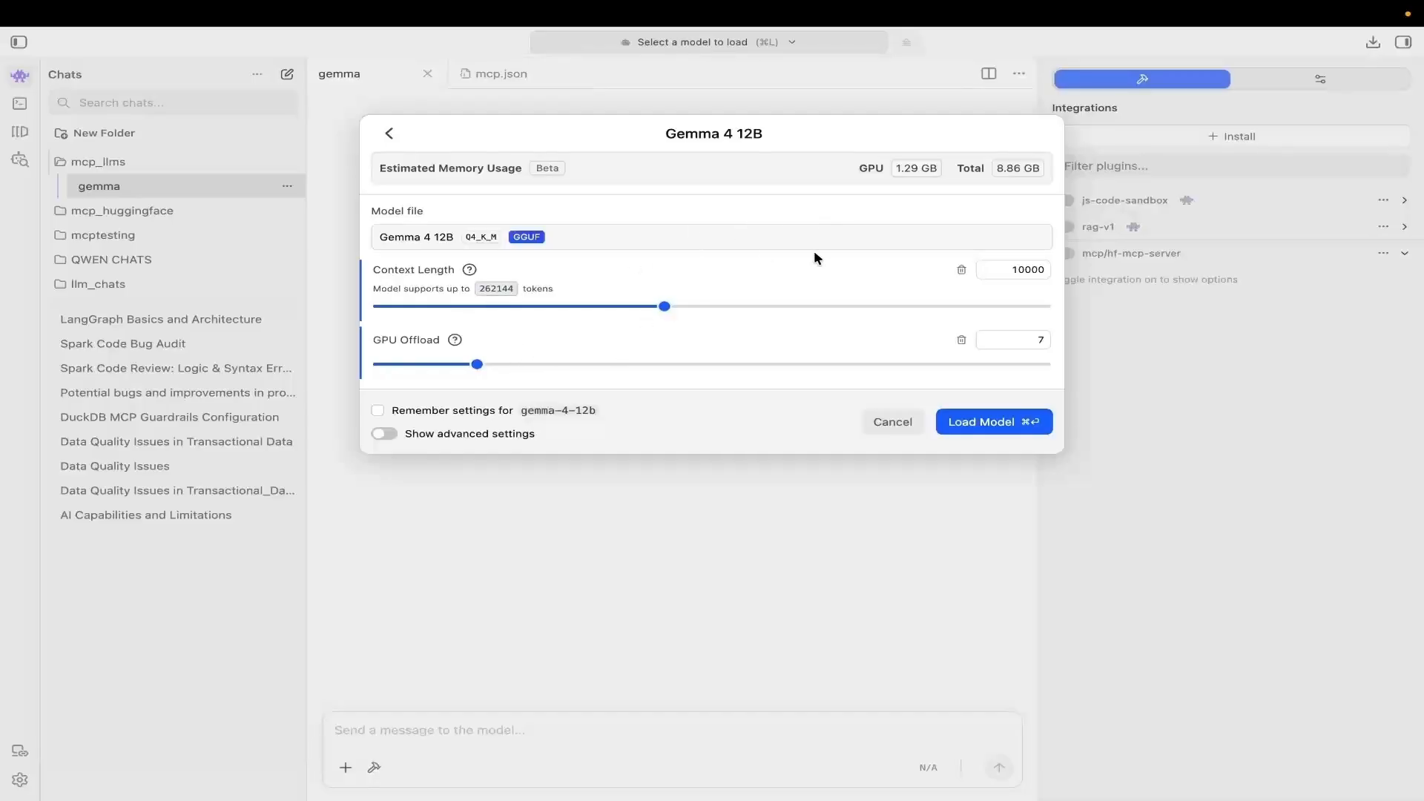
{"action": "left_click", "coordinate": [971, 424]}
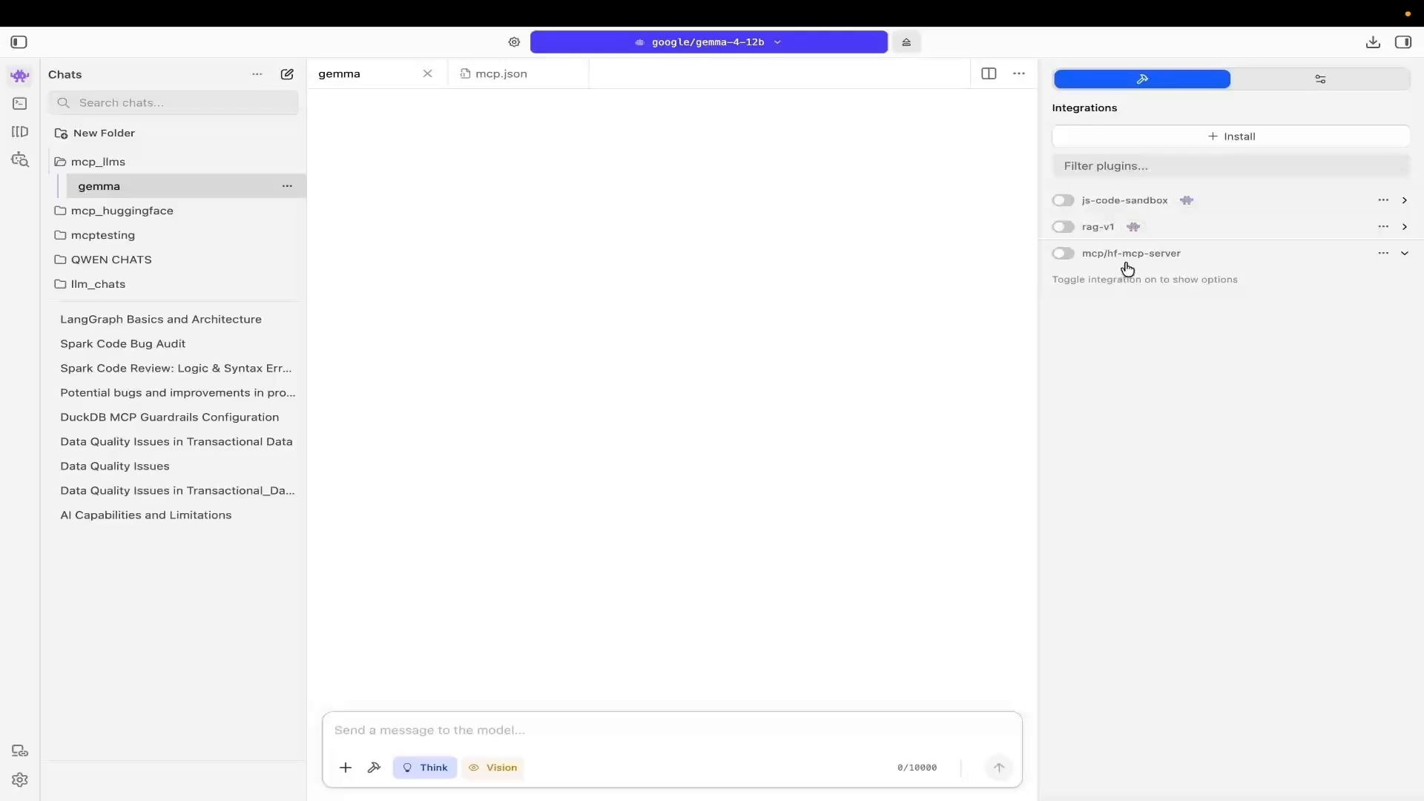
Enable the mcp/hf-mcp-server integration for the gemma chat
{"action": "left_click", "coordinate": [1065, 254]}
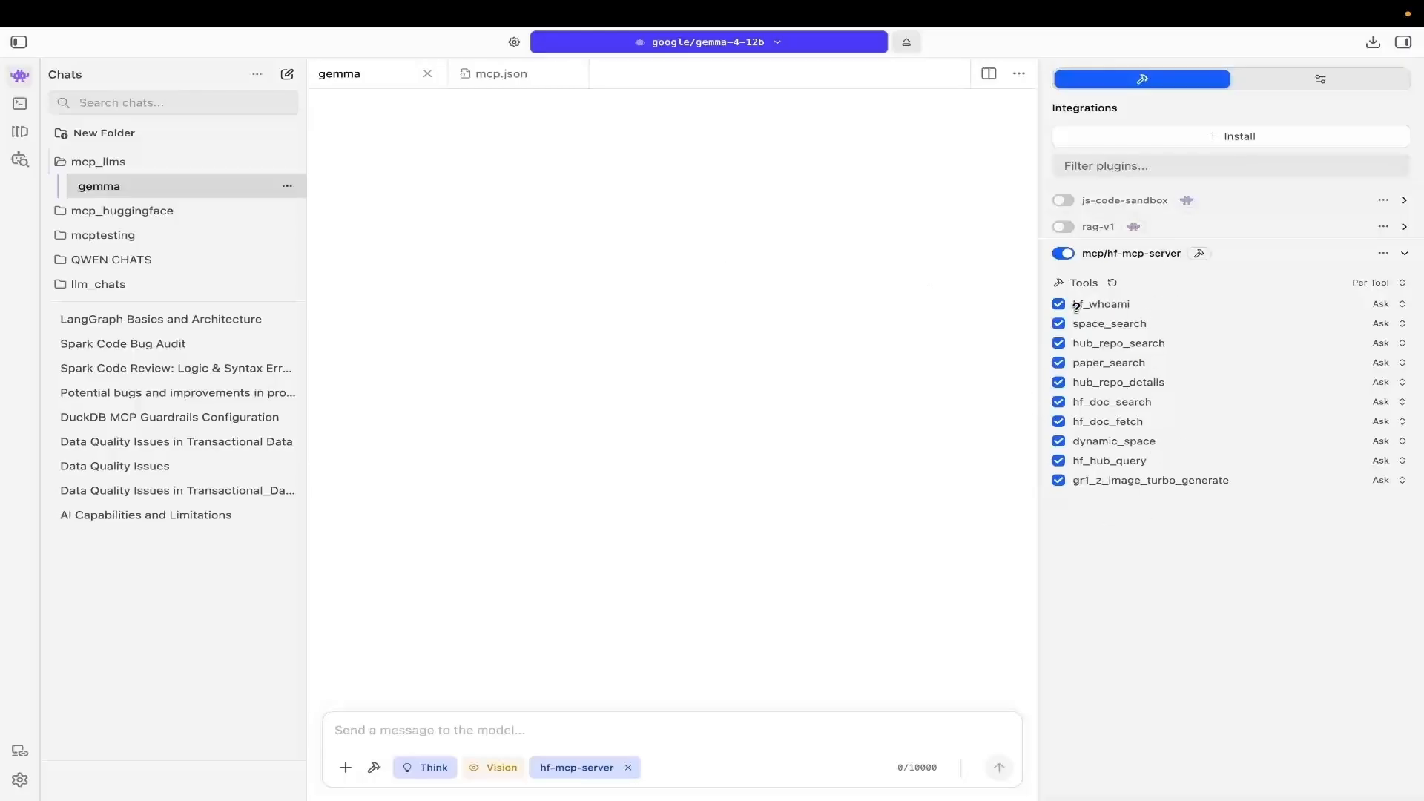
{"action": "mouse_move", "coordinate": [1083, 341]}
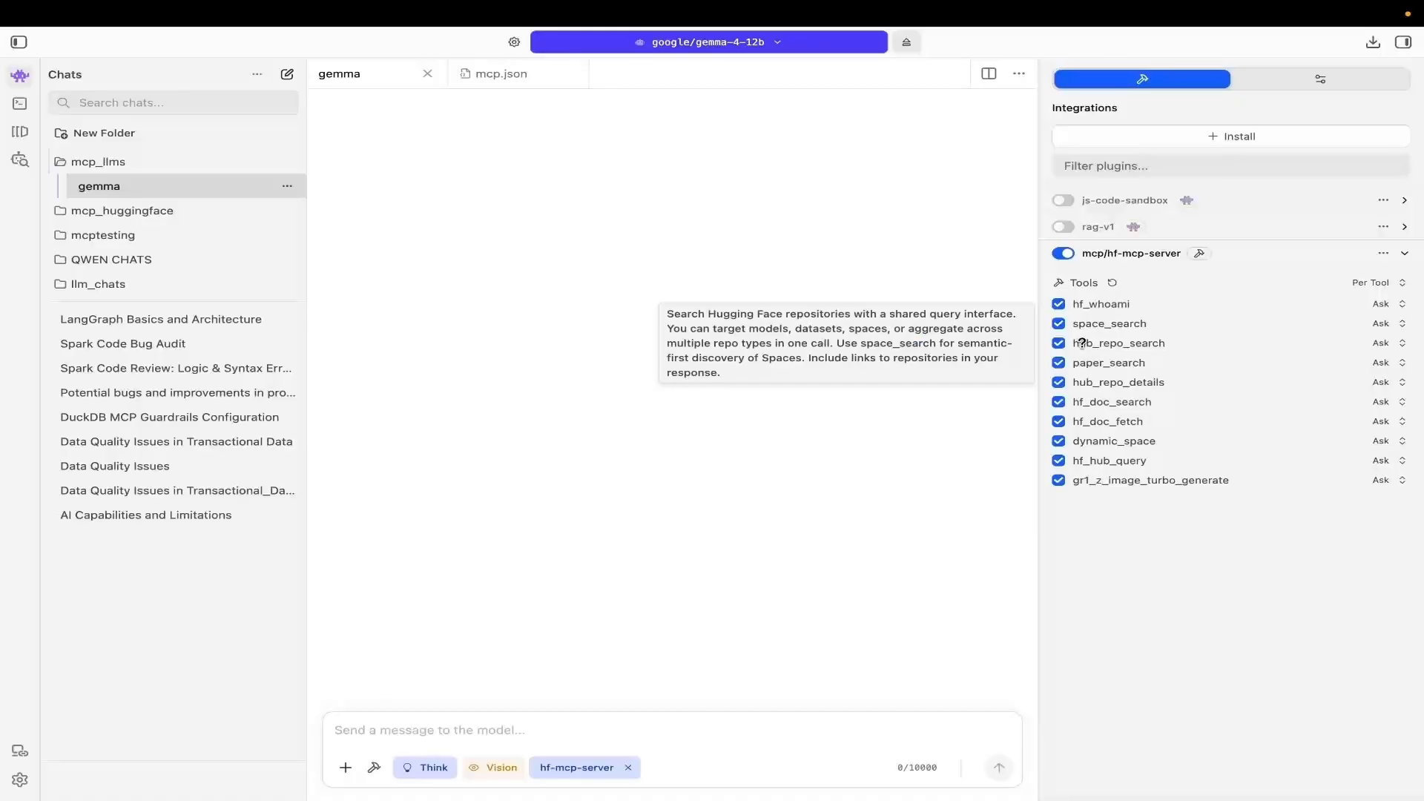
{"action": "mouse_move", "coordinate": [1086, 382]}
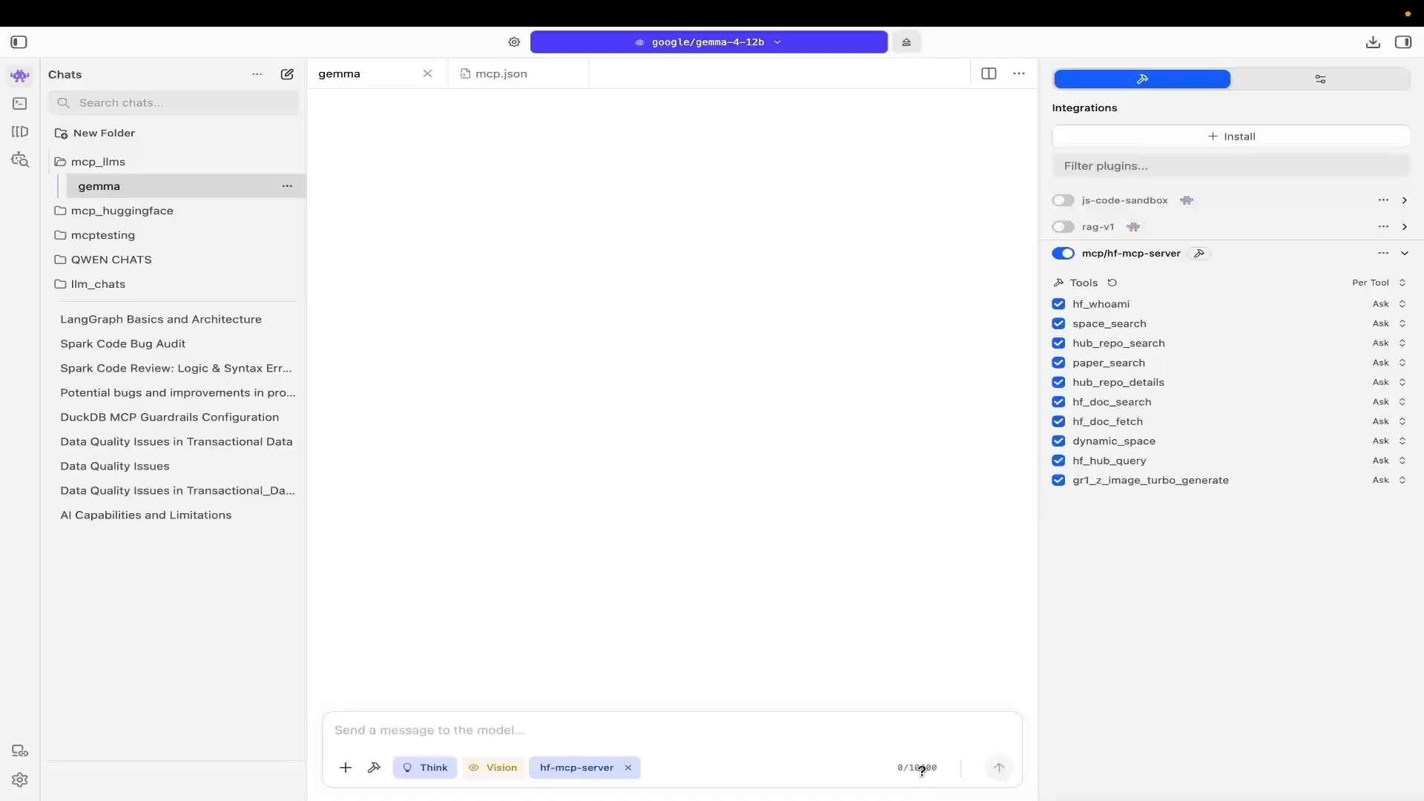
{"action": "mouse_move", "coordinate": [922, 770]}
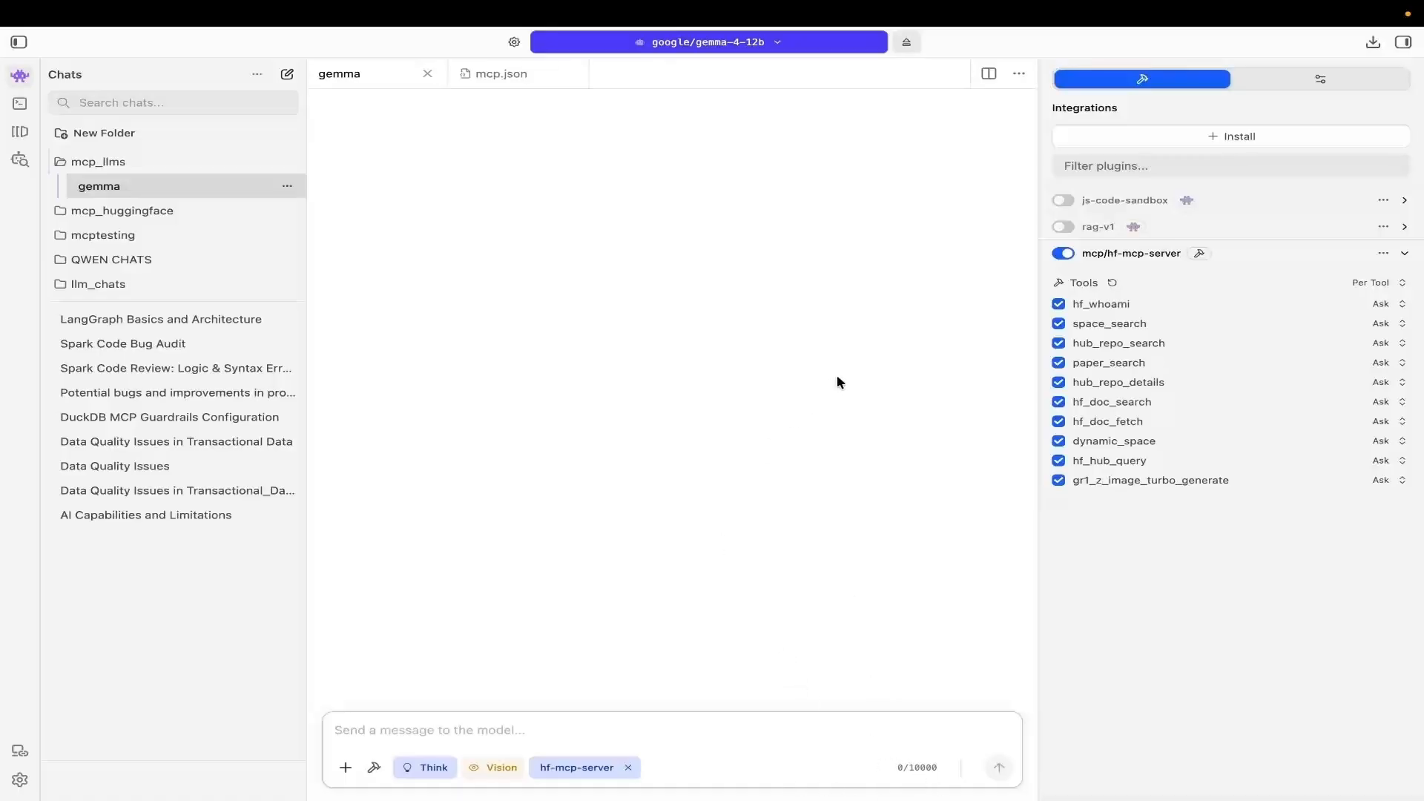
Check the permission choices for all server tools and for hf_whoami and space_search, without changing any
{"action": "left_click", "coordinate": [1402, 286]}
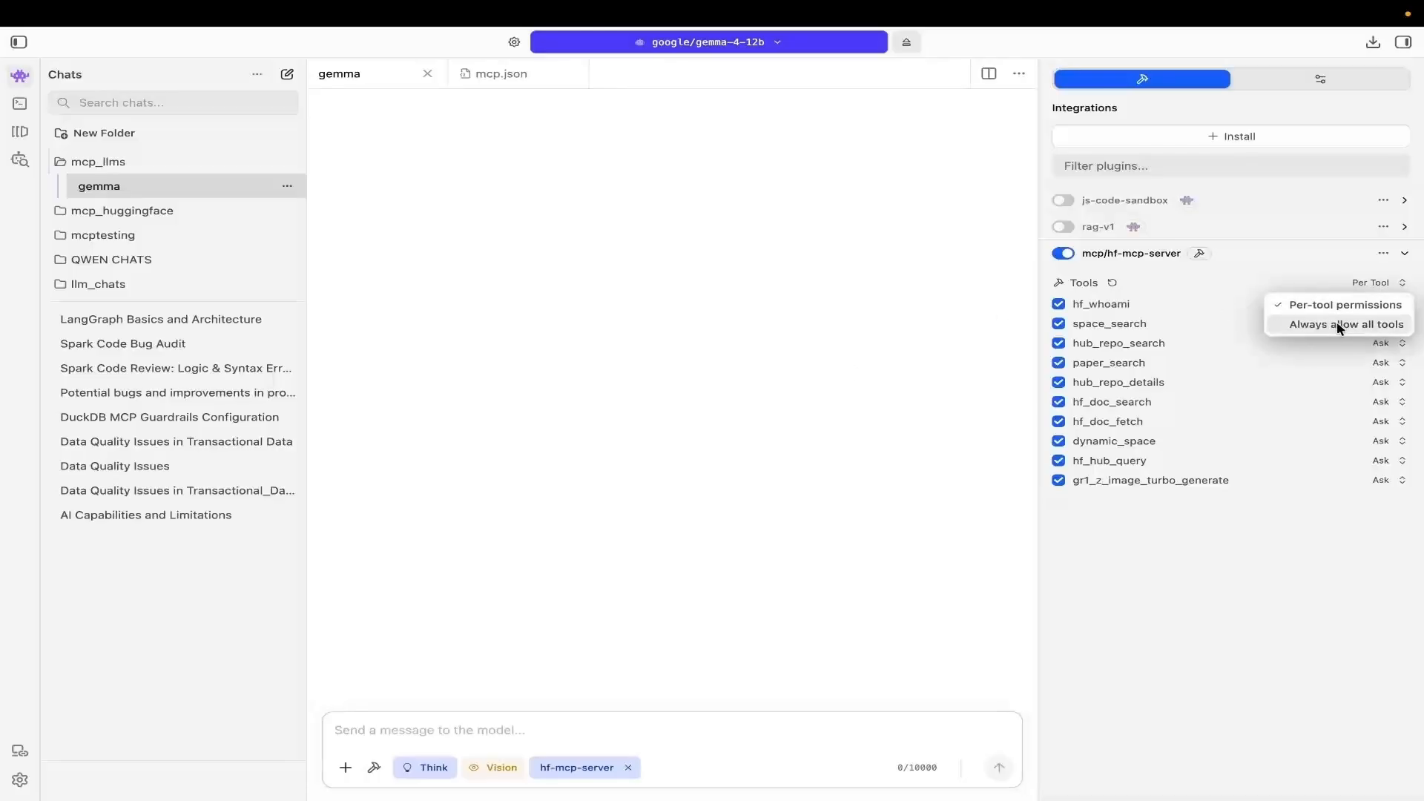
{"action": "left_click", "coordinate": [1213, 269]}
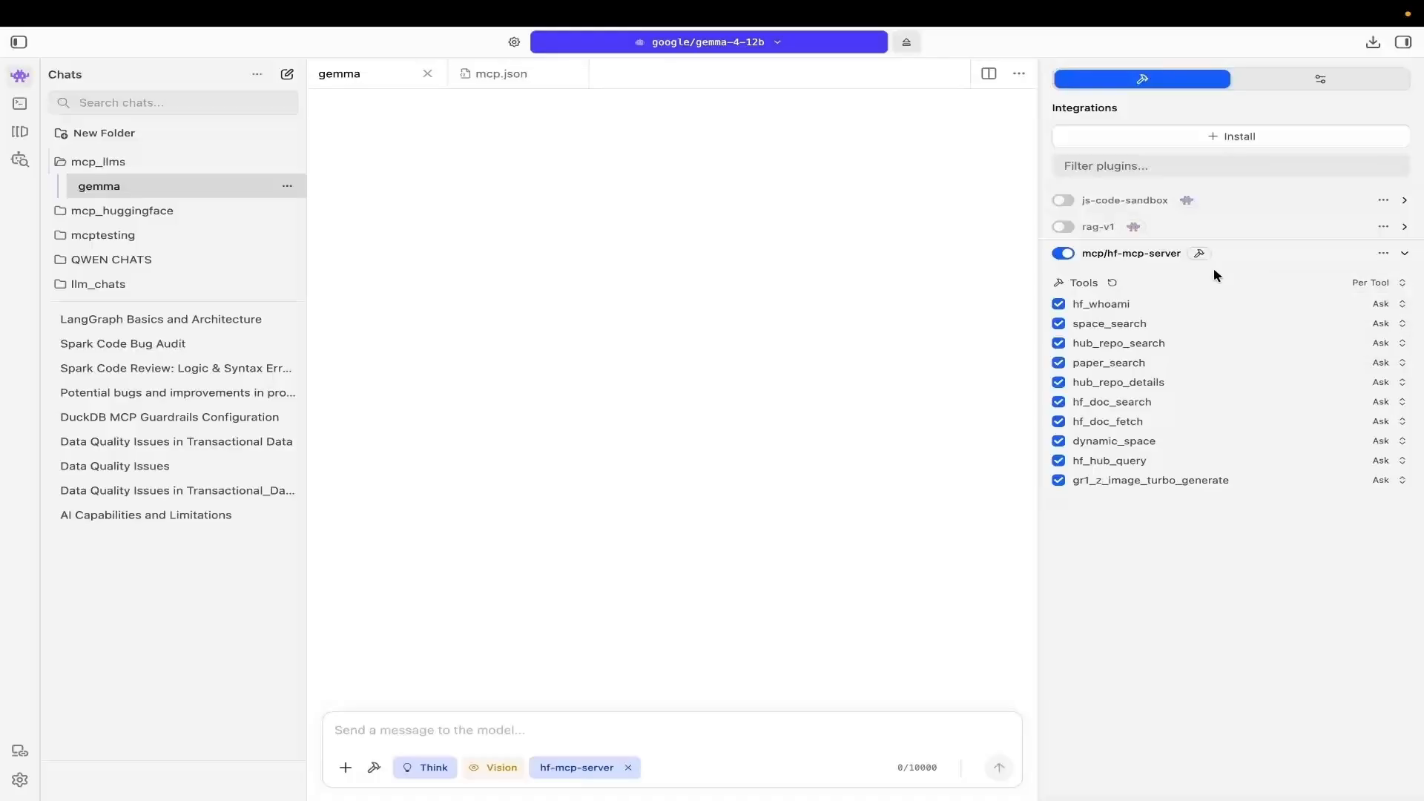
{"action": "left_click", "coordinate": [1402, 305]}
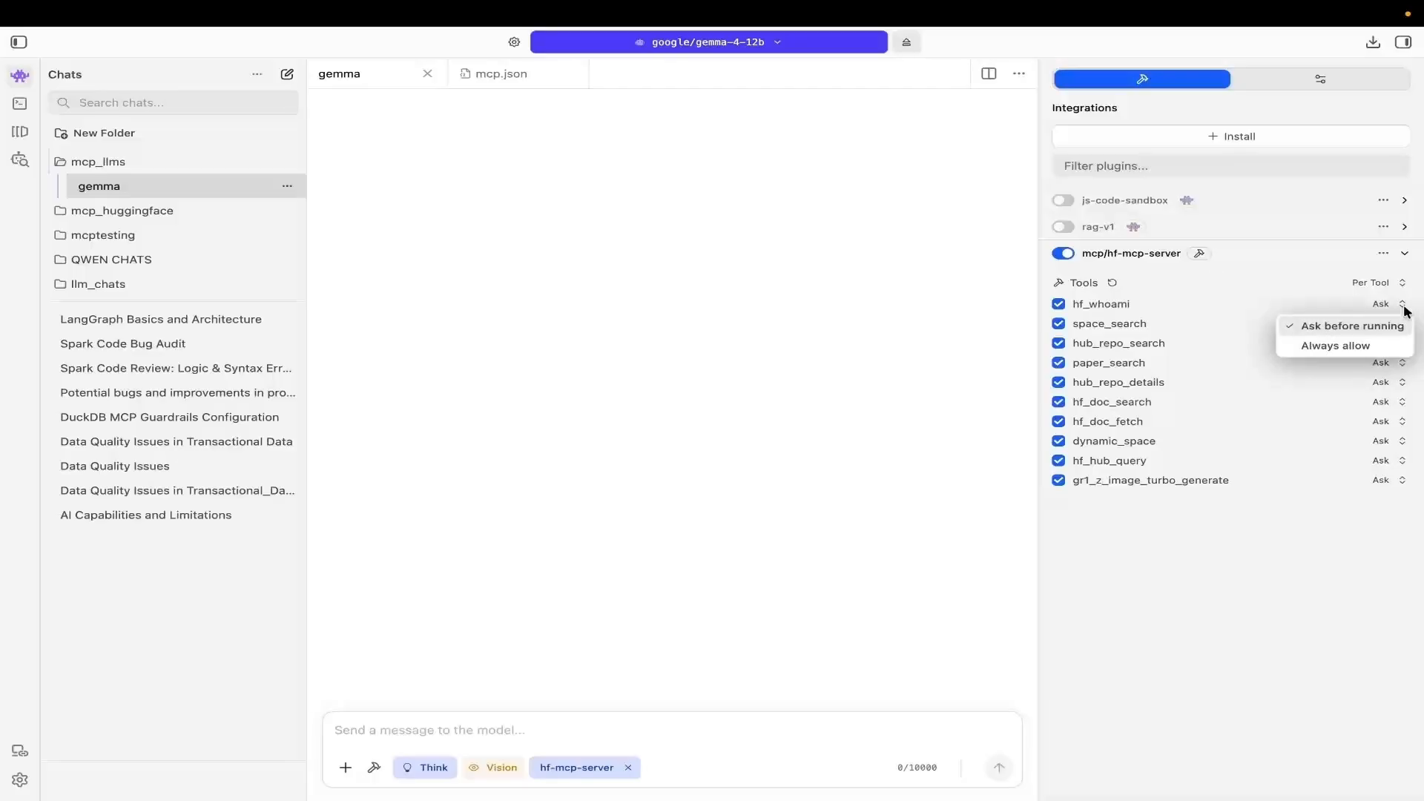
{"action": "left_click", "coordinate": [1245, 546]}
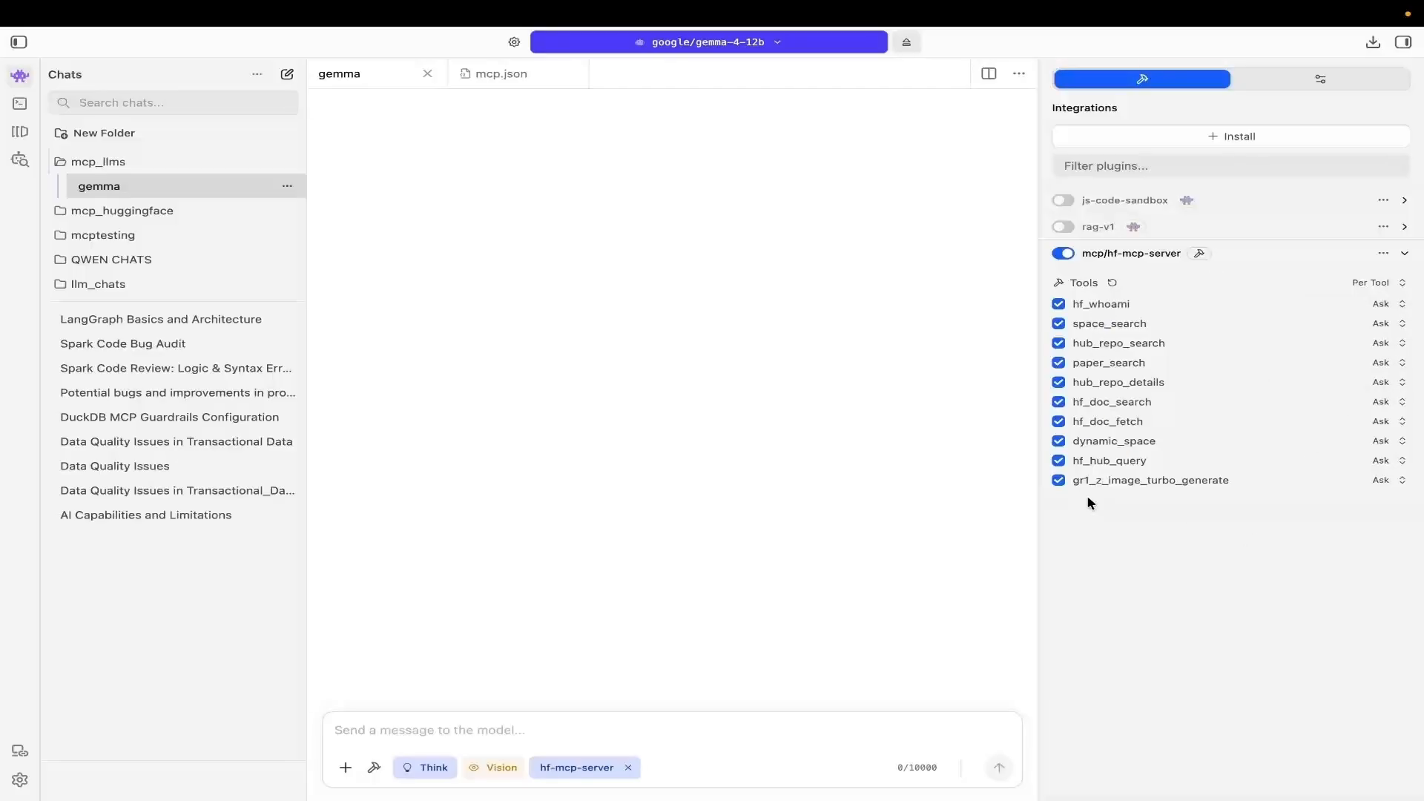
{"action": "left_click", "coordinate": [1402, 323]}
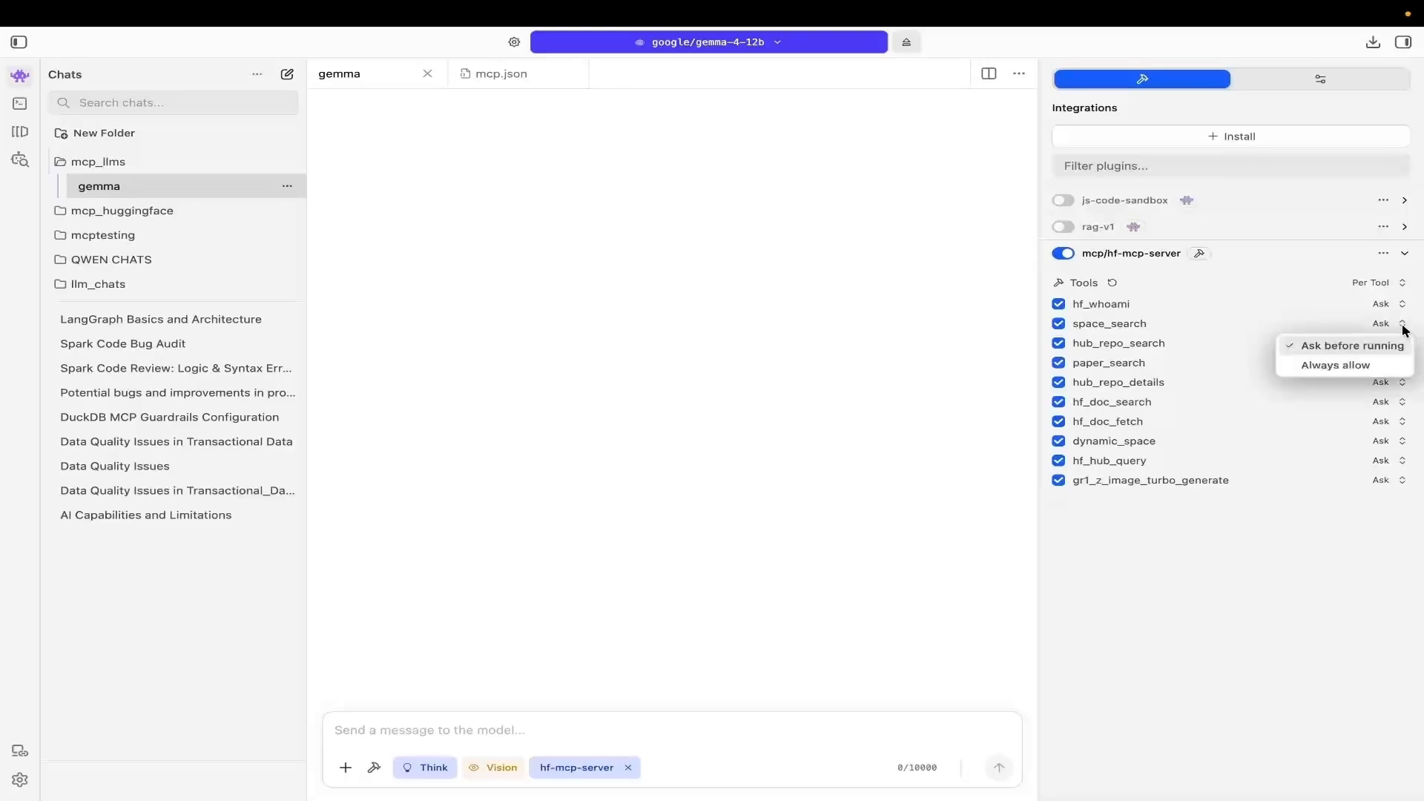
{"action": "left_click", "coordinate": [1169, 549]}
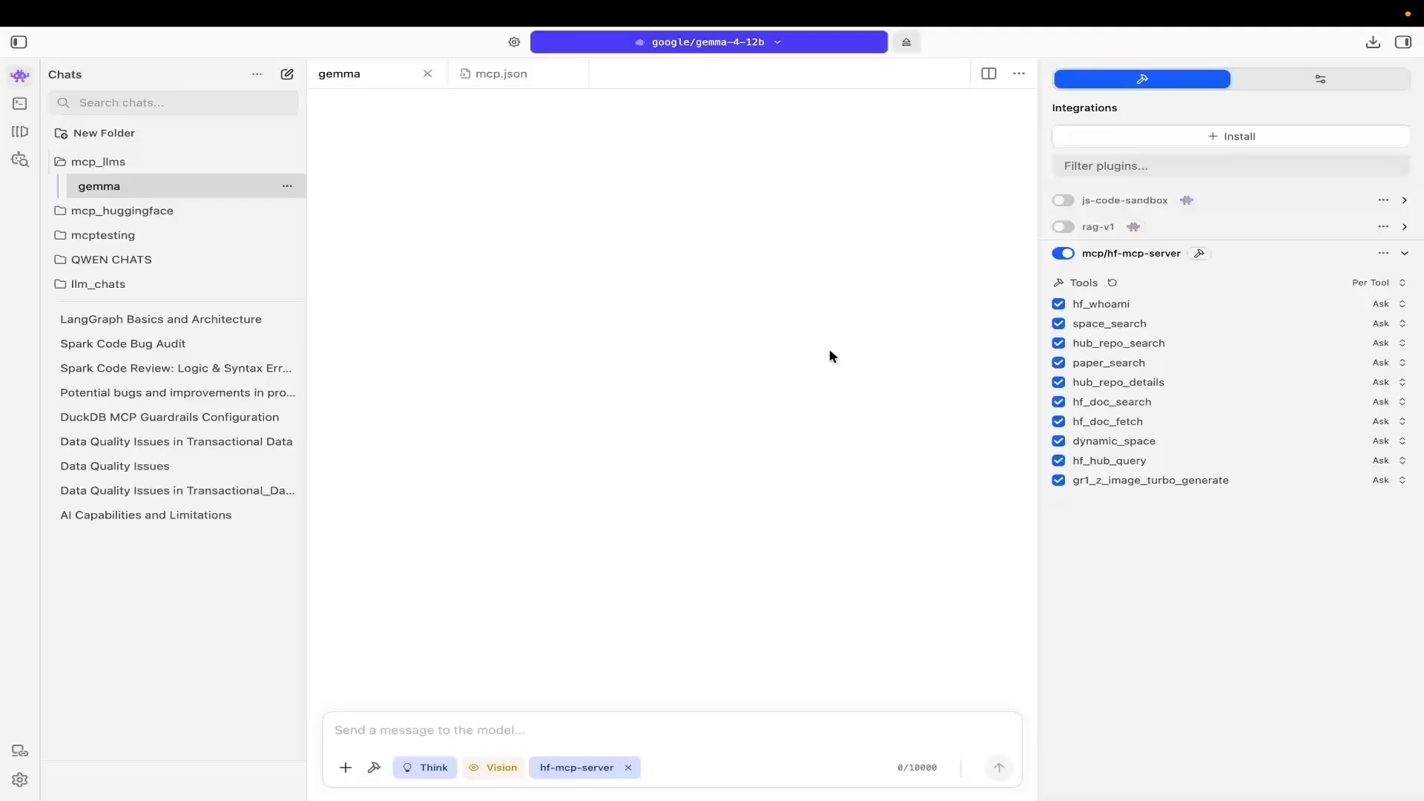
Send the prompt "give me top 3 llm models on the basis of download counts on hugging face"
{"action": "left_click", "coordinate": [380, 731]}
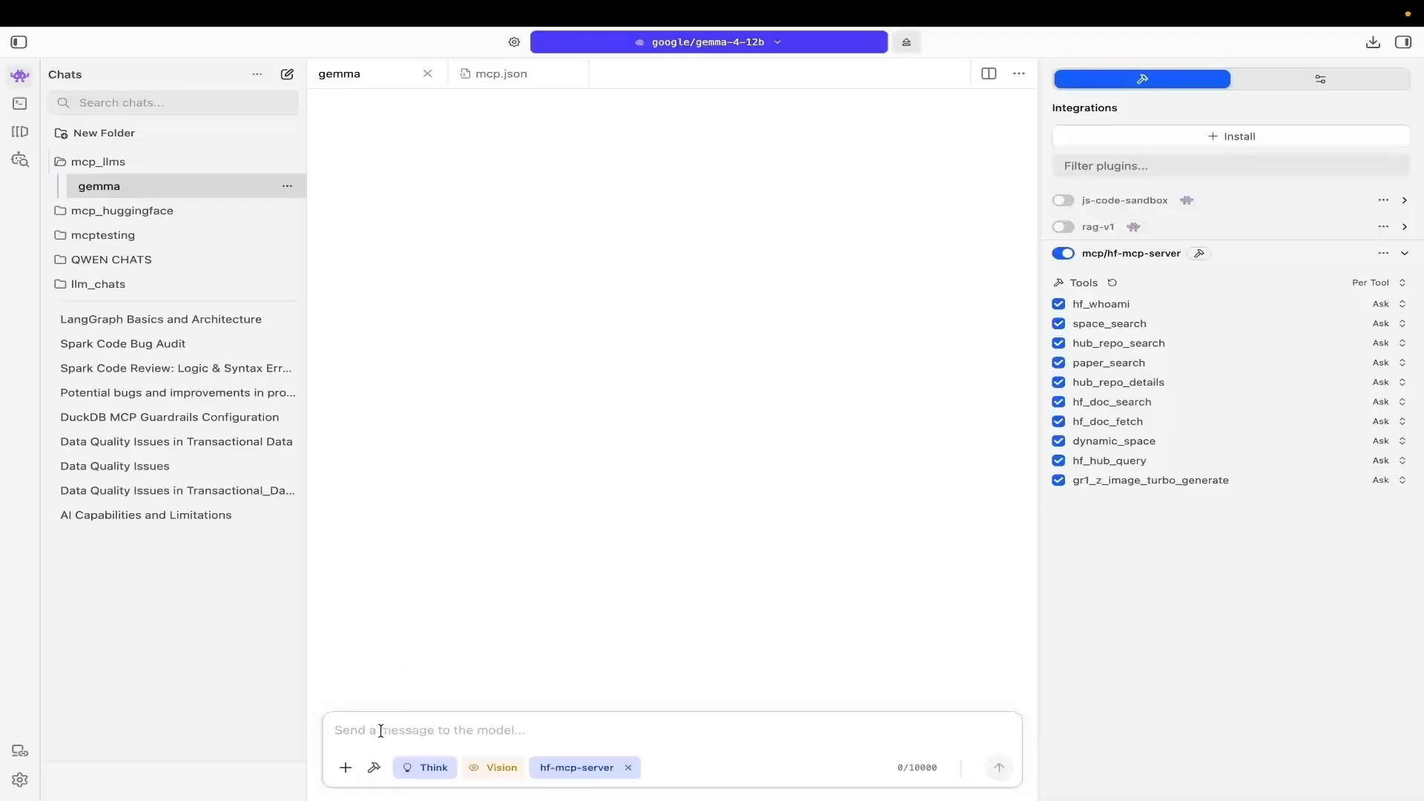
{"action": "type", "text": "give m,"}
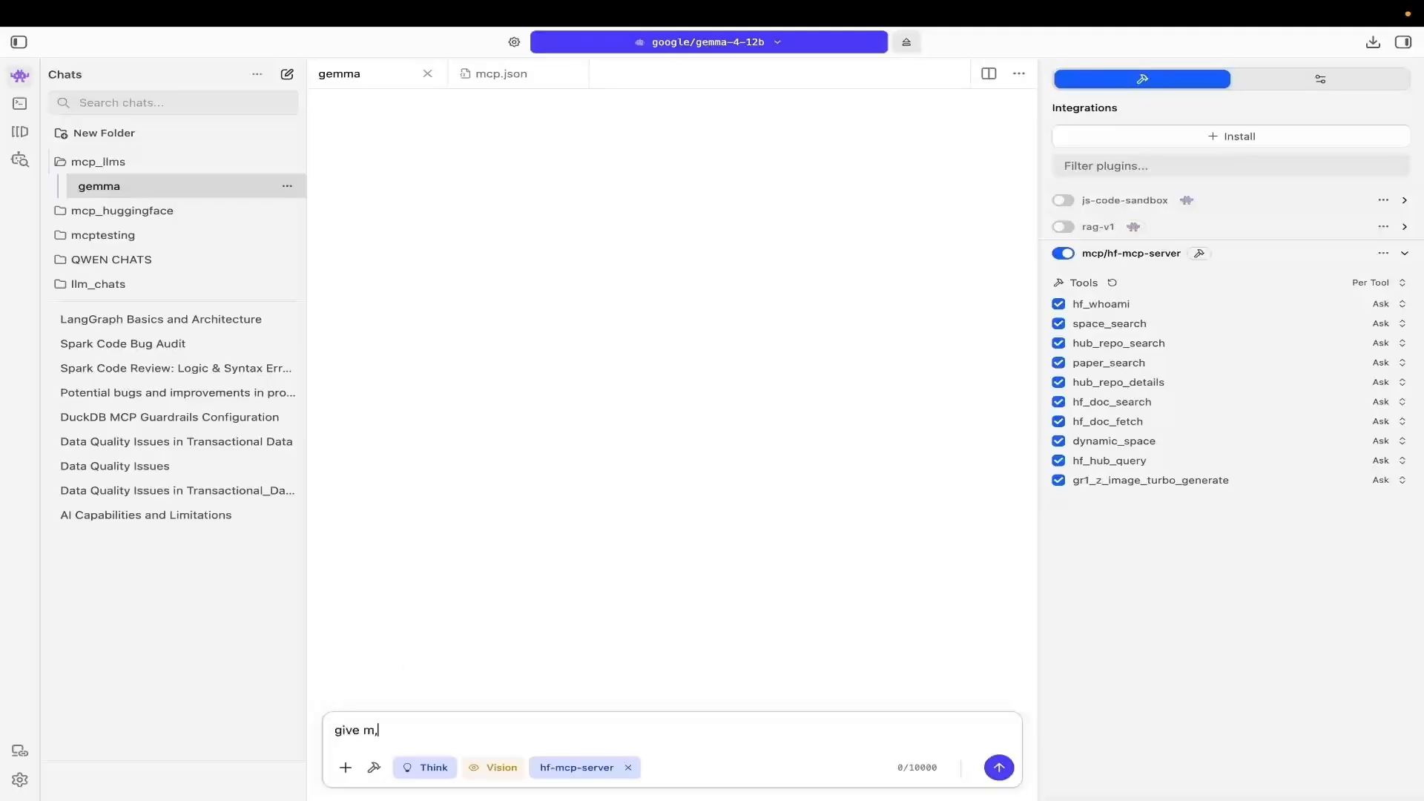
{"action": "key", "text": "BackSpace"}
{"action": "type", "text": "e top 3 llm models on the basis of donw"}
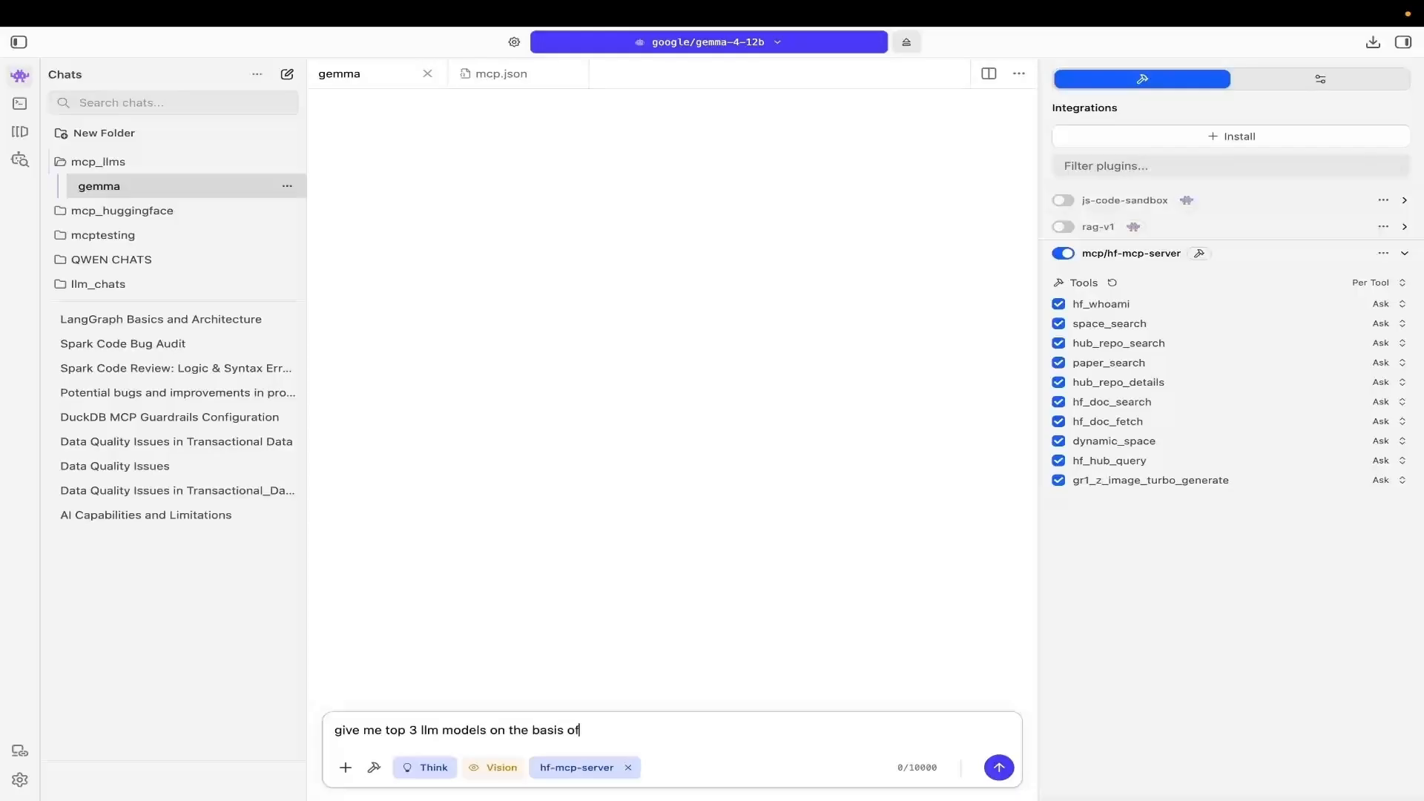
{"action": "key", "text": "BackSpace"}
{"action": "key", "text": "BackSpace"}
{"action": "type", "text": "wnload counts on hugging gface"}
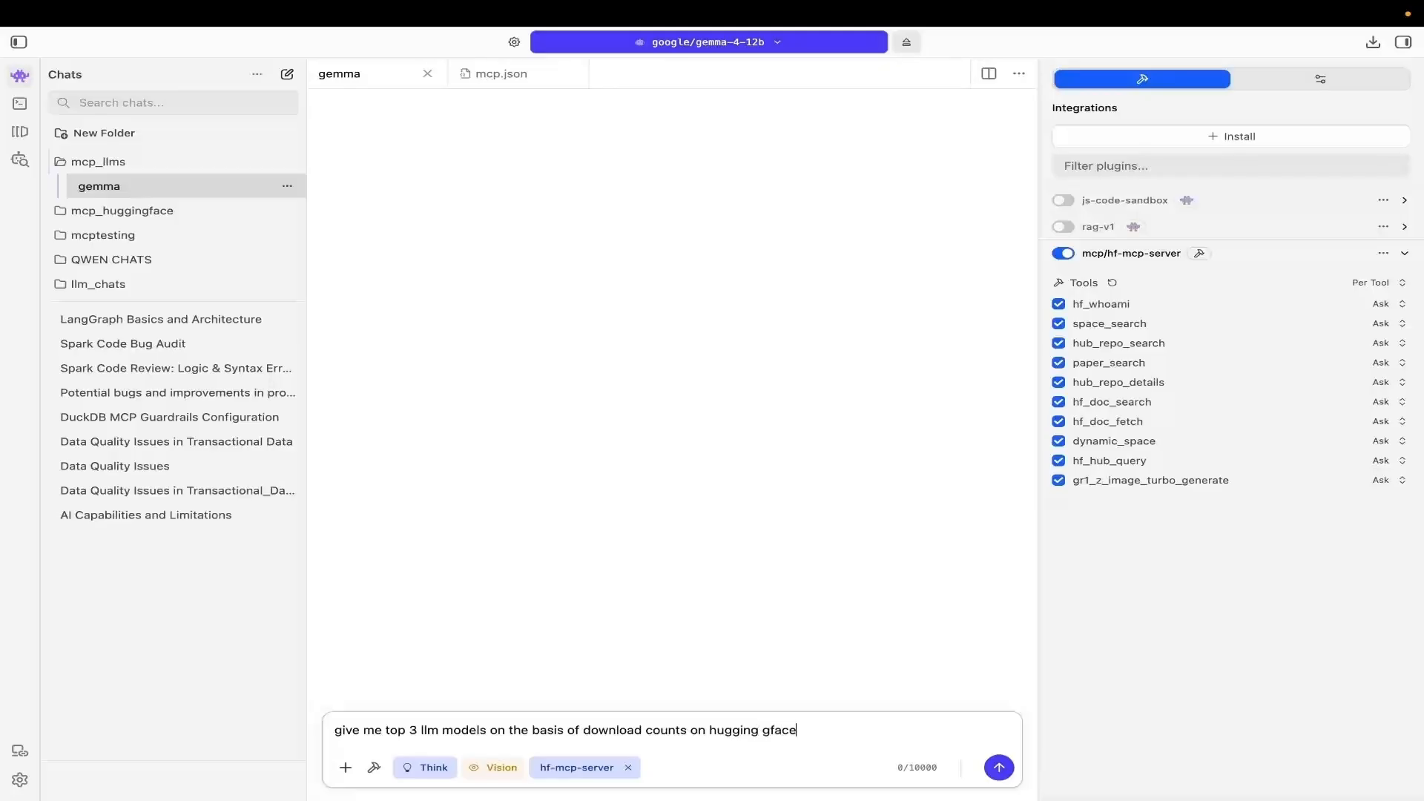
{"action": "key", "text": "BackSpace"}
{"action": "key", "text": "BackSpace"}
{"action": "key", "text": "BackSpace"}
{"action": "key", "text": "BackSpace"}
{"action": "key", "text": "BackSpace"}
{"action": "type", "text": "face"}
{"action": "key", "text": "Return"}
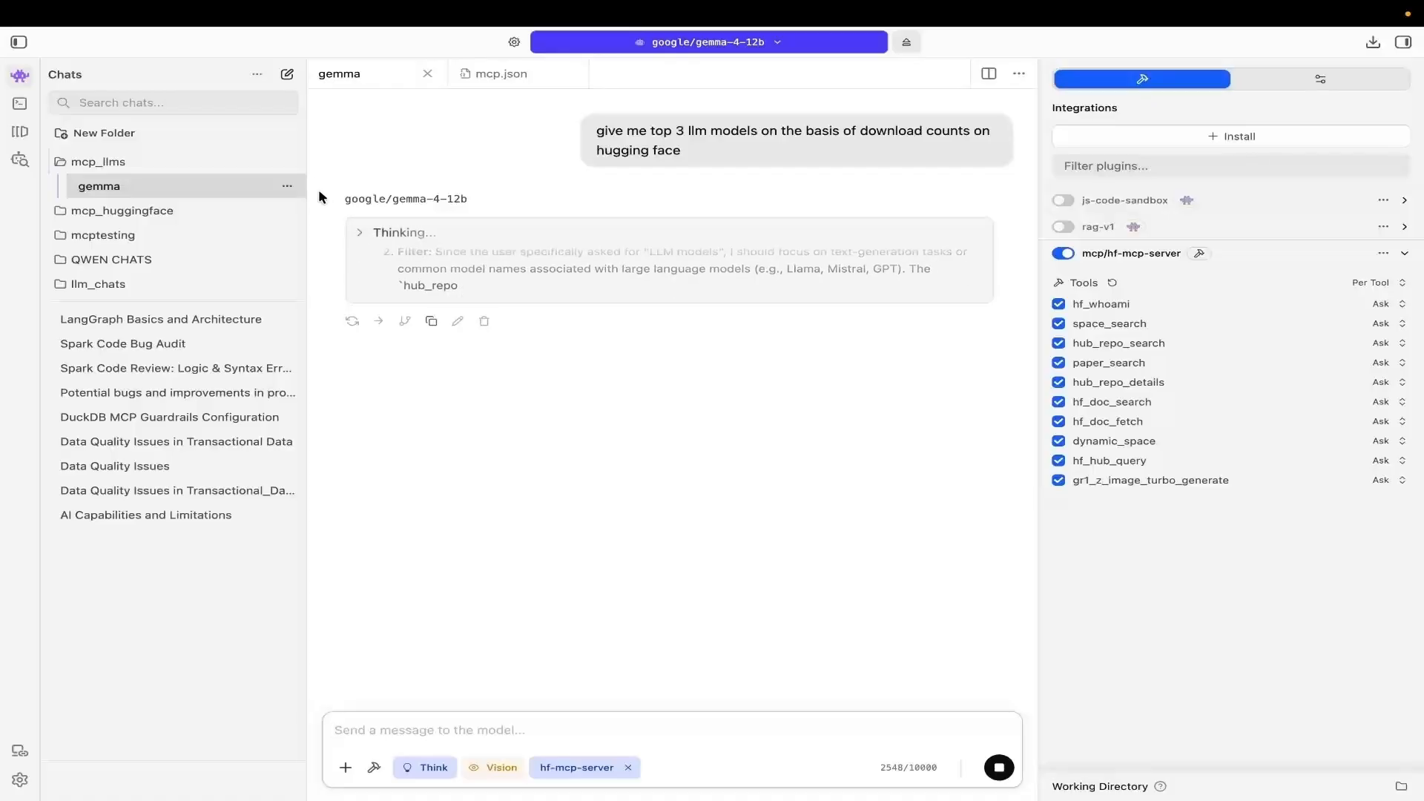
Expand the model's reasoning, allow the requested hub_repo_search call to run and review its details
{"action": "left_click", "coordinate": [358, 235]}
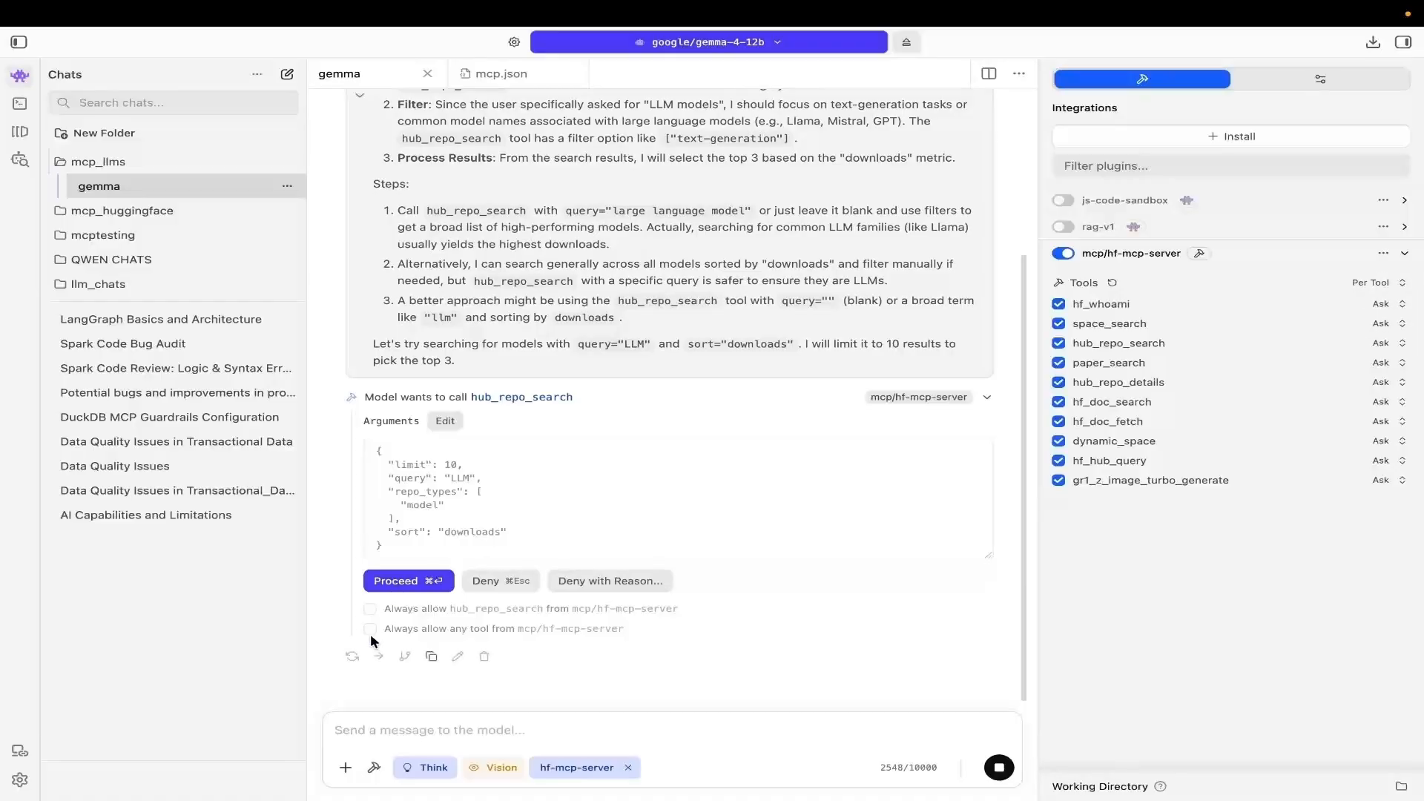
{"action": "left_click", "coordinate": [399, 586]}
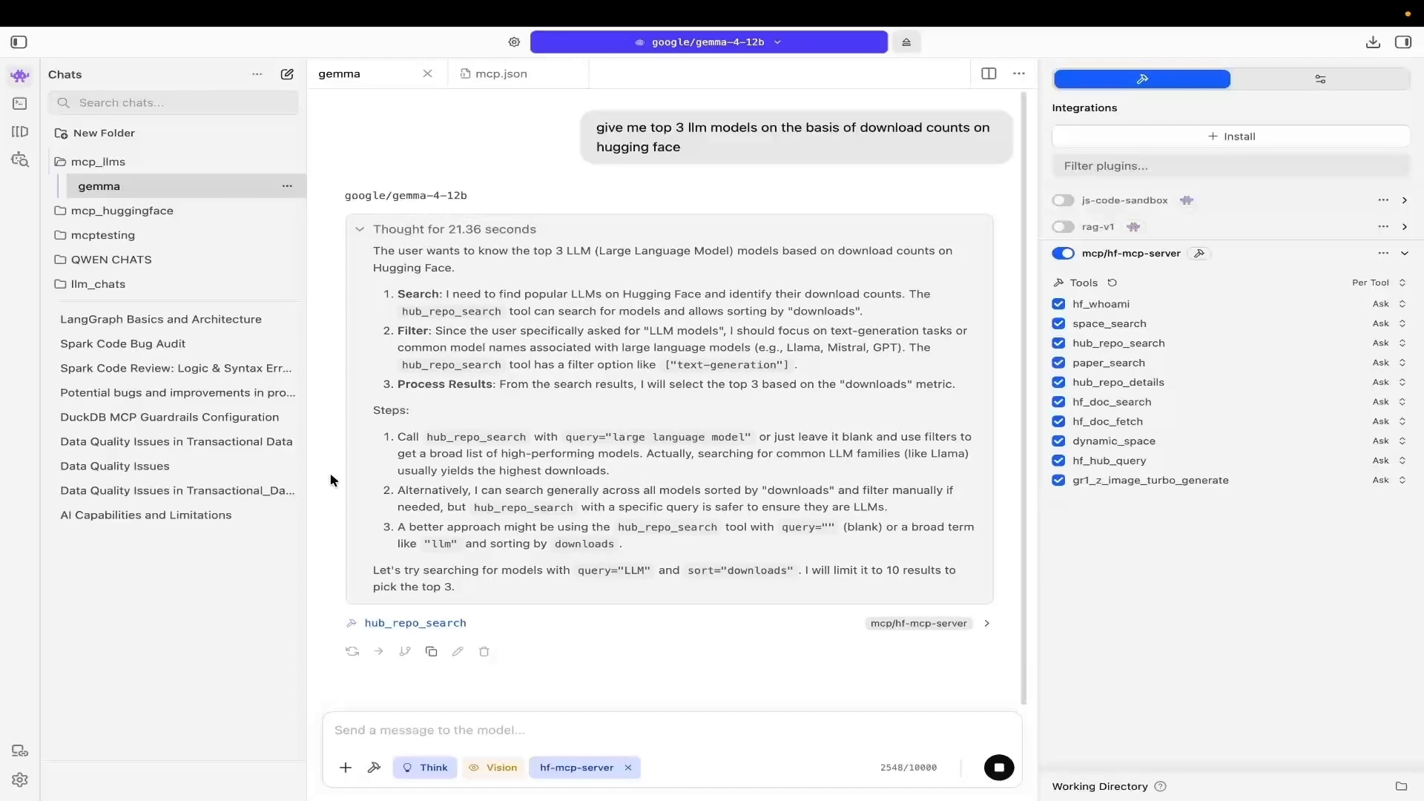
{"action": "left_click", "coordinate": [989, 626]}
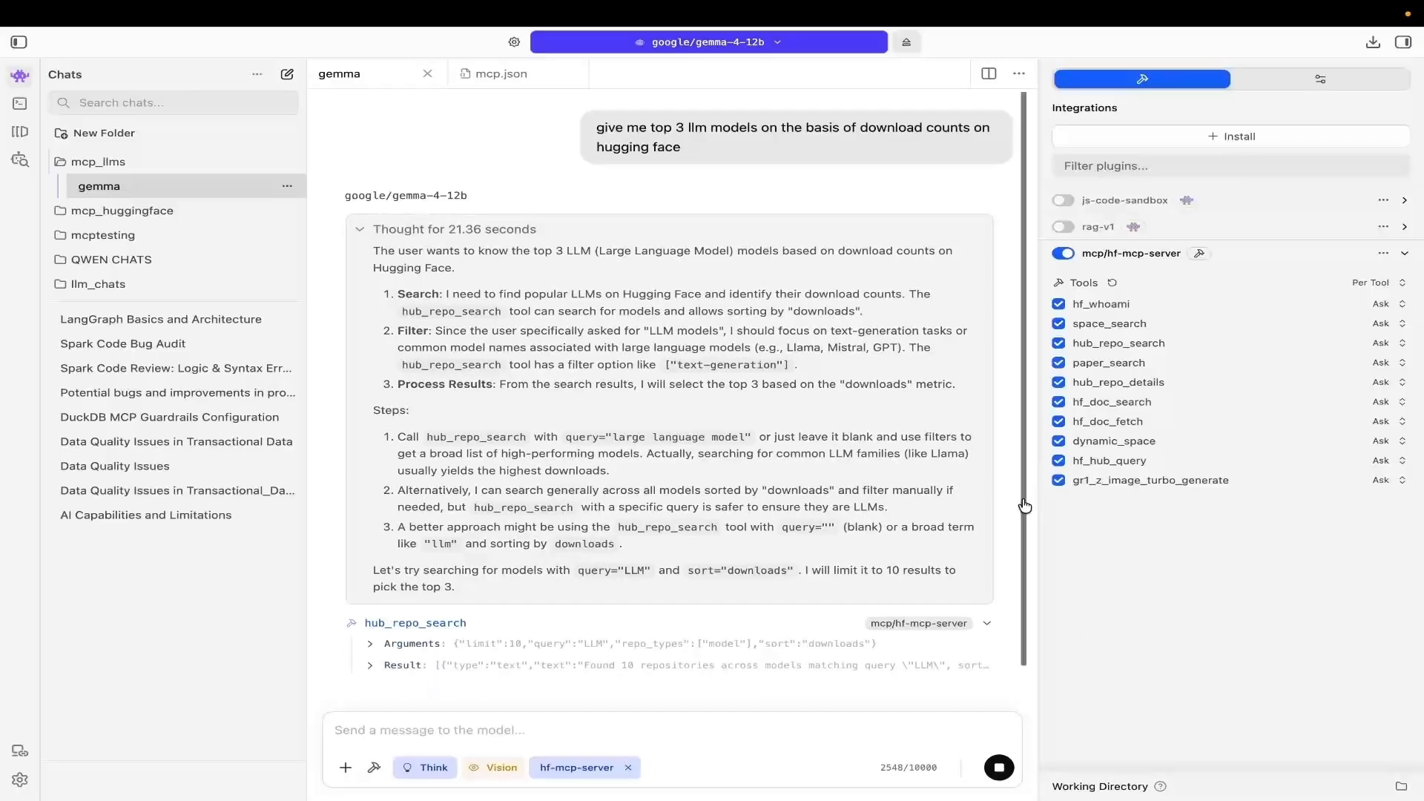
{"action": "scroll", "coordinate": [1024, 506], "scroll_direction": "down", "scroll_amount": 1}
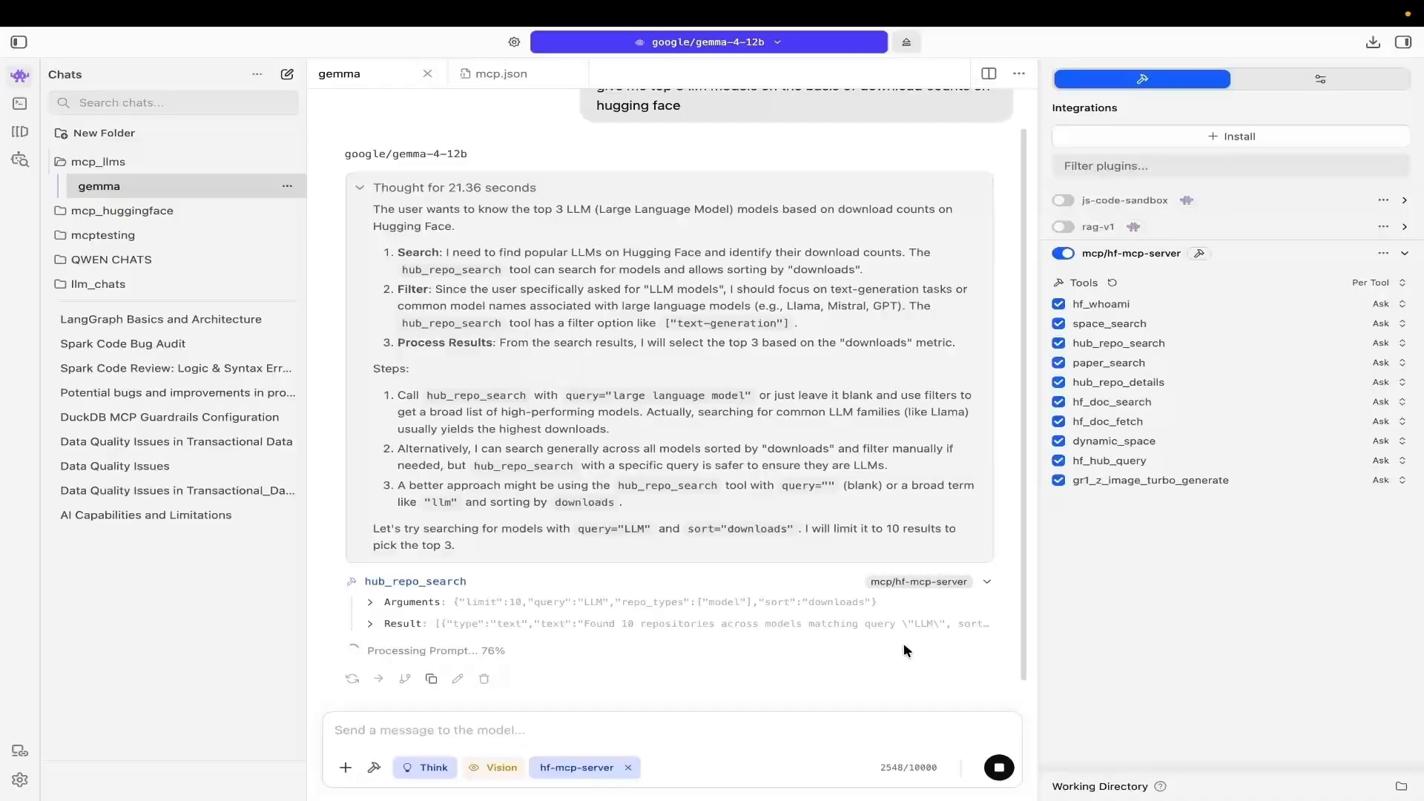
{"action": "scroll", "coordinate": [1025, 426], "scroll_direction": "down", "scroll_amount": 1}
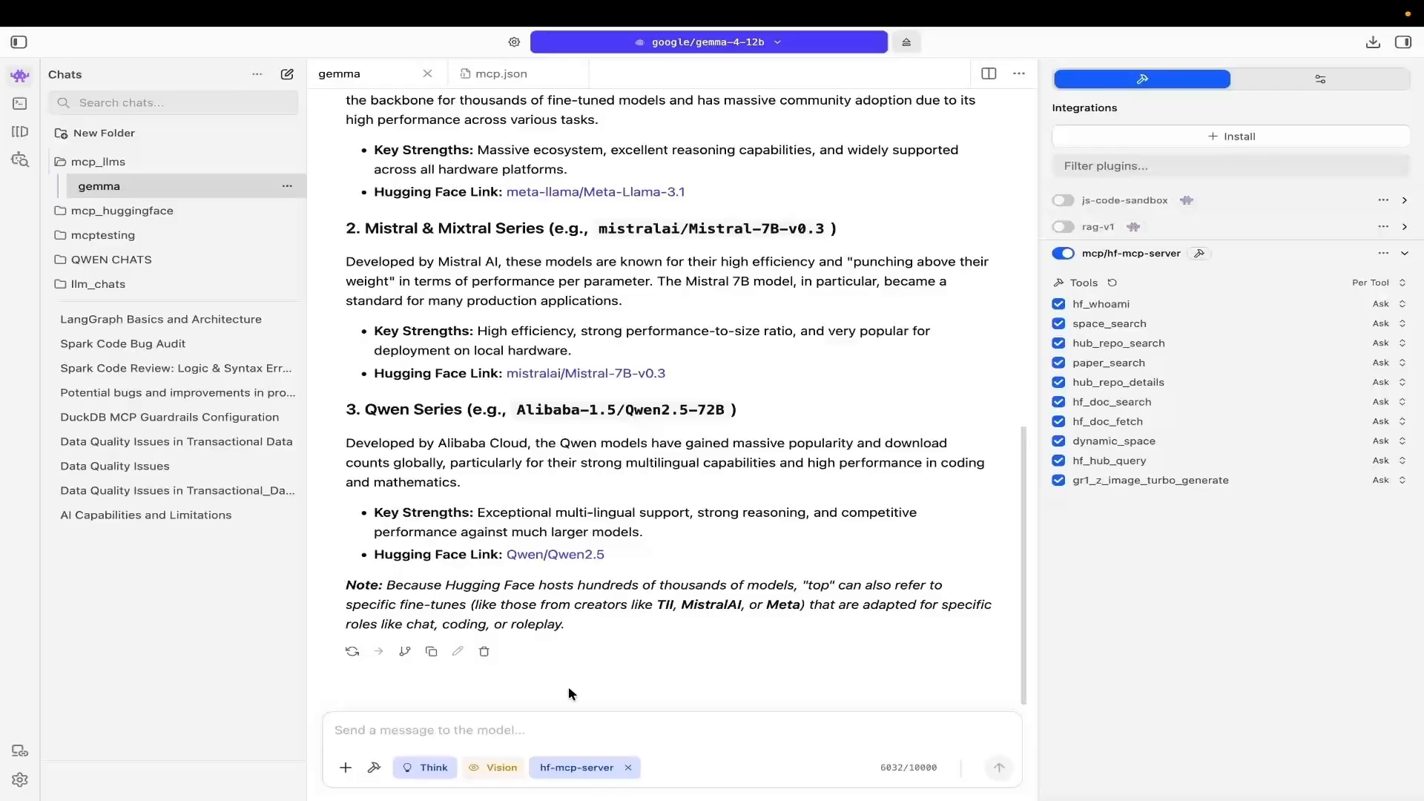
Send the prompt "create a ghibli image of cat" in the gemma chat
{"action": "left_click", "coordinate": [438, 727]}
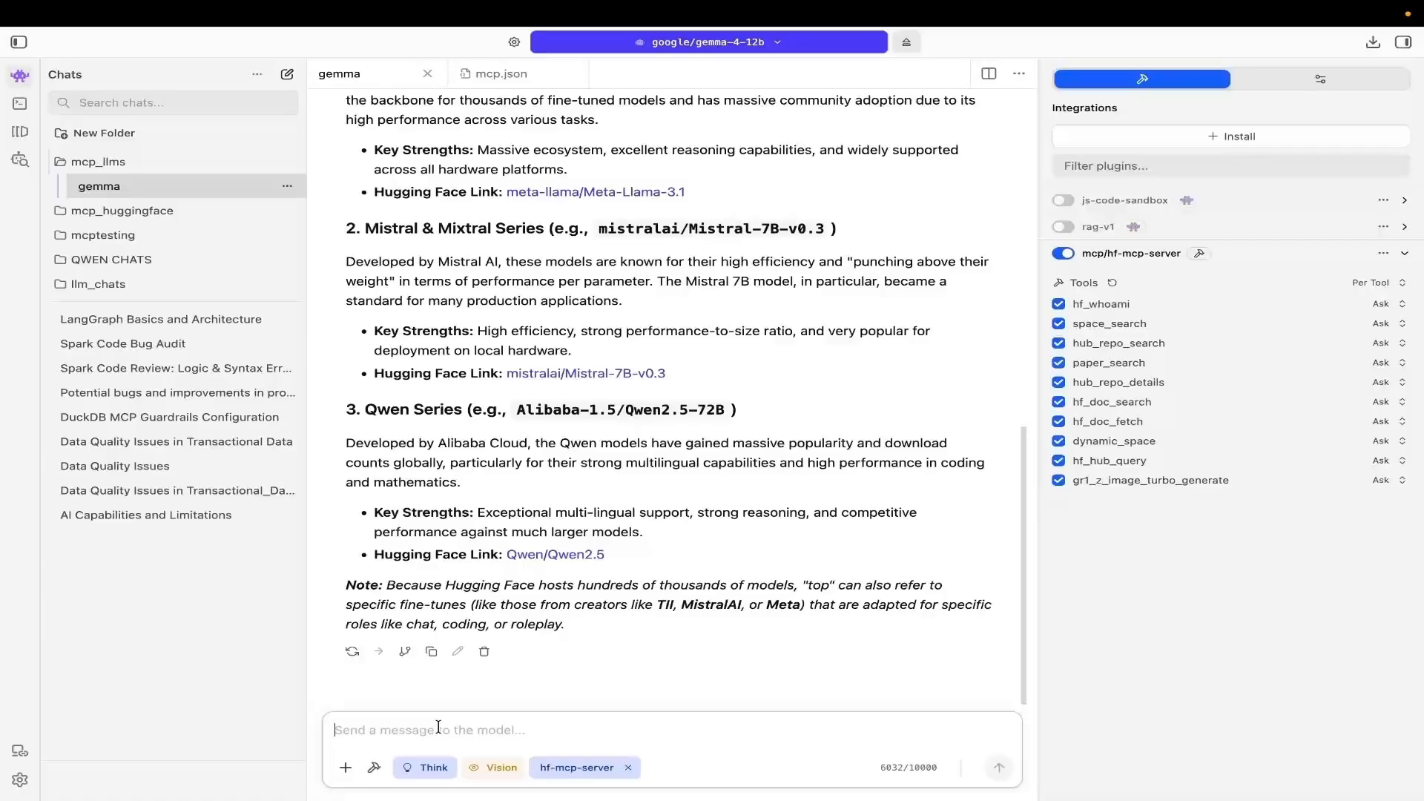
{"action": "type", "text": "create a g"}
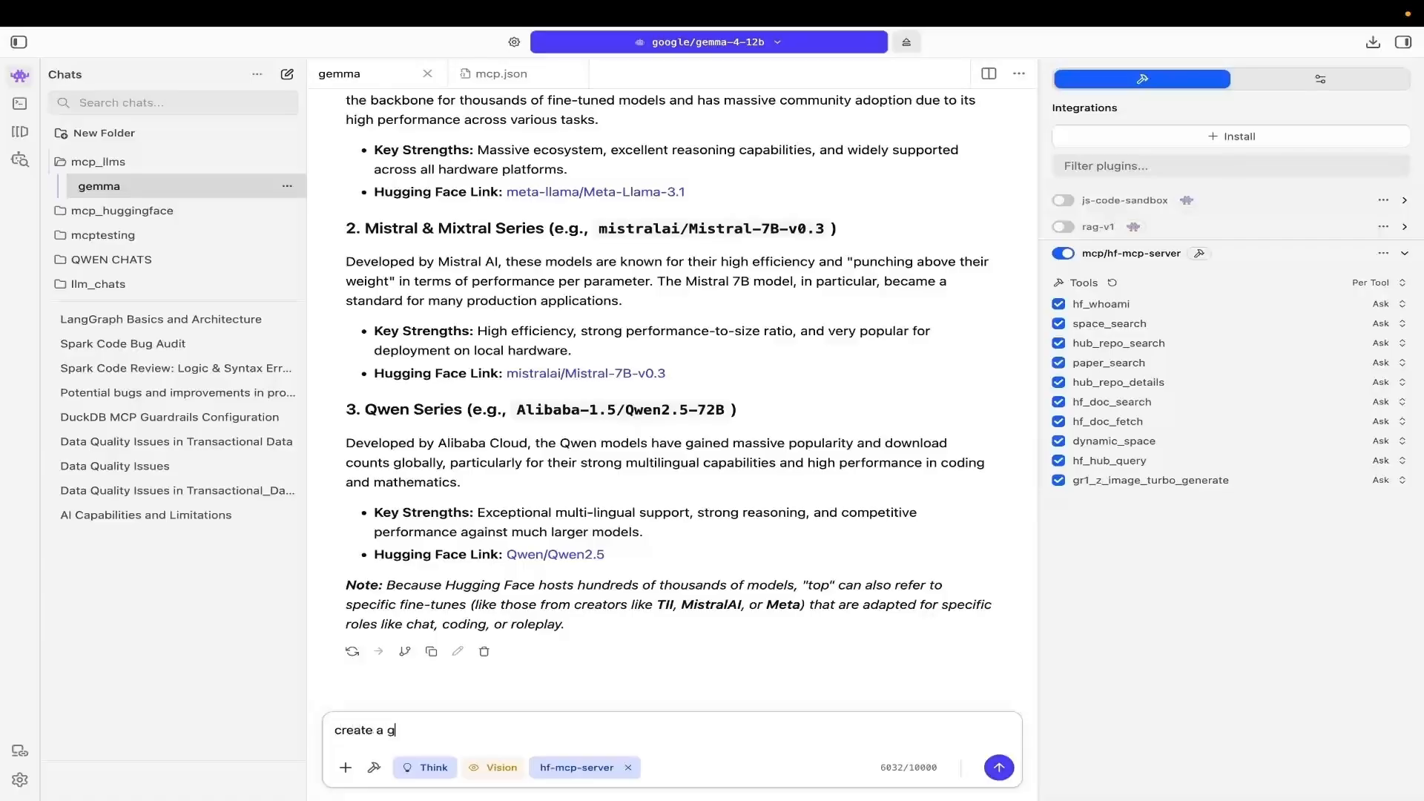
{"action": "type", "text": "hibli oimage"}
{"action": "key", "text": "BackSpace"}
{"action": "key", "text": "BackSpace"}
{"action": "key", "text": "BackSpace"}
{"action": "key", "text": "BackSpace"}
{"action": "key", "text": "BackSpace"}
{"action": "key", "text": "BackSpace"}
{"action": "key", "text": "BackSpace"}
{"action": "type", "text": "image of cat"}
{"action": "key", "text": "Return"}
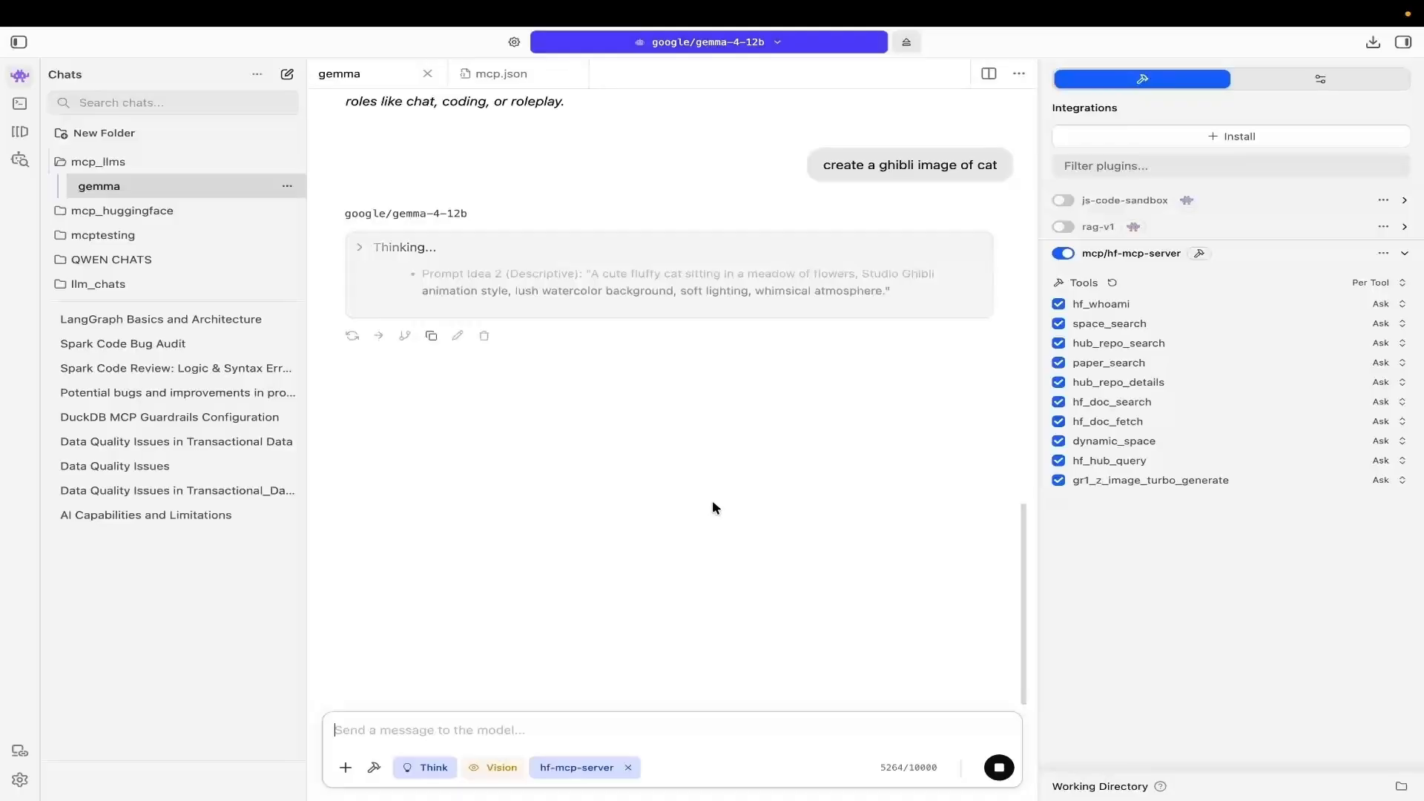
Expand the model's reasoning and allow the requested gr1_z_image_turbo_generate call to run
{"action": "left_click", "coordinate": [362, 250]}
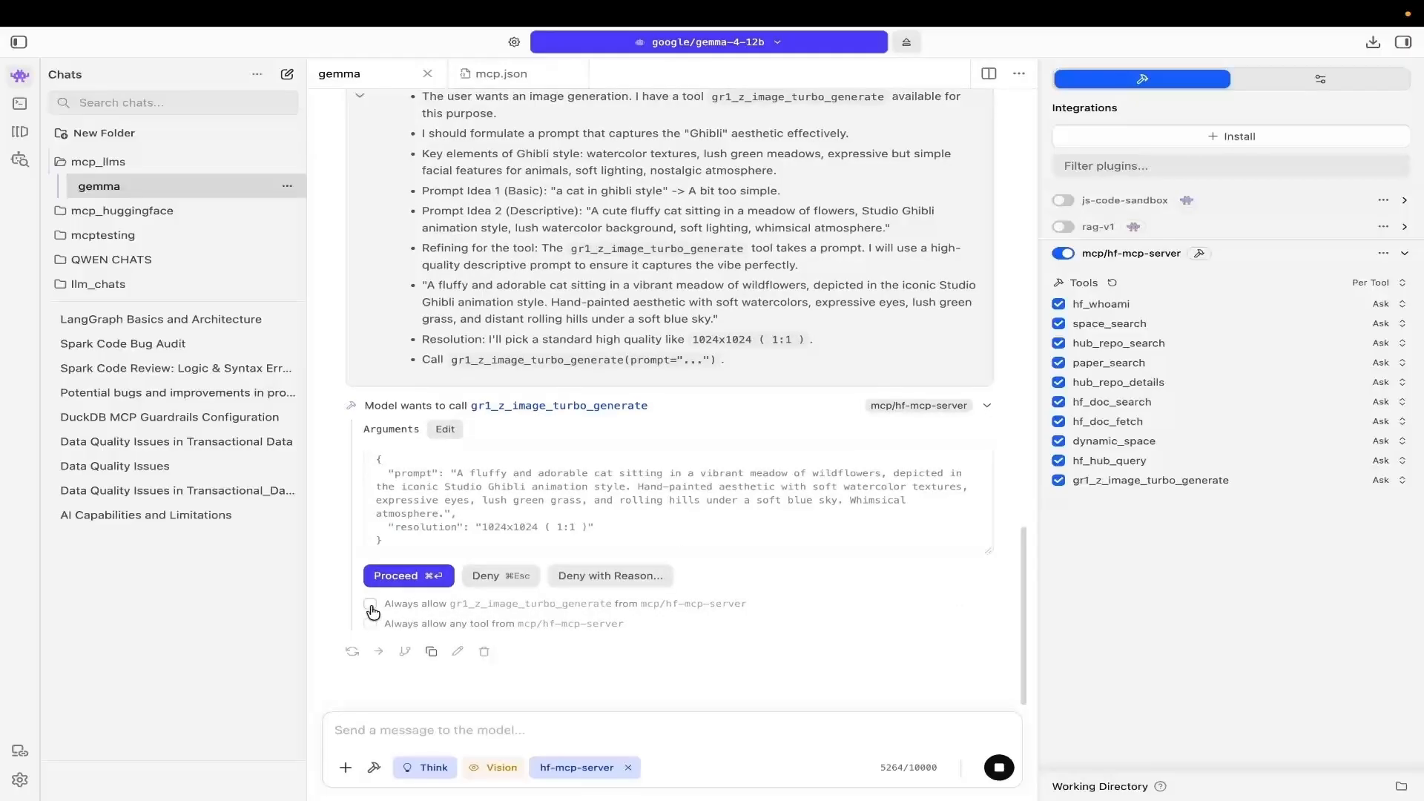
{"action": "left_click", "coordinate": [404, 582]}
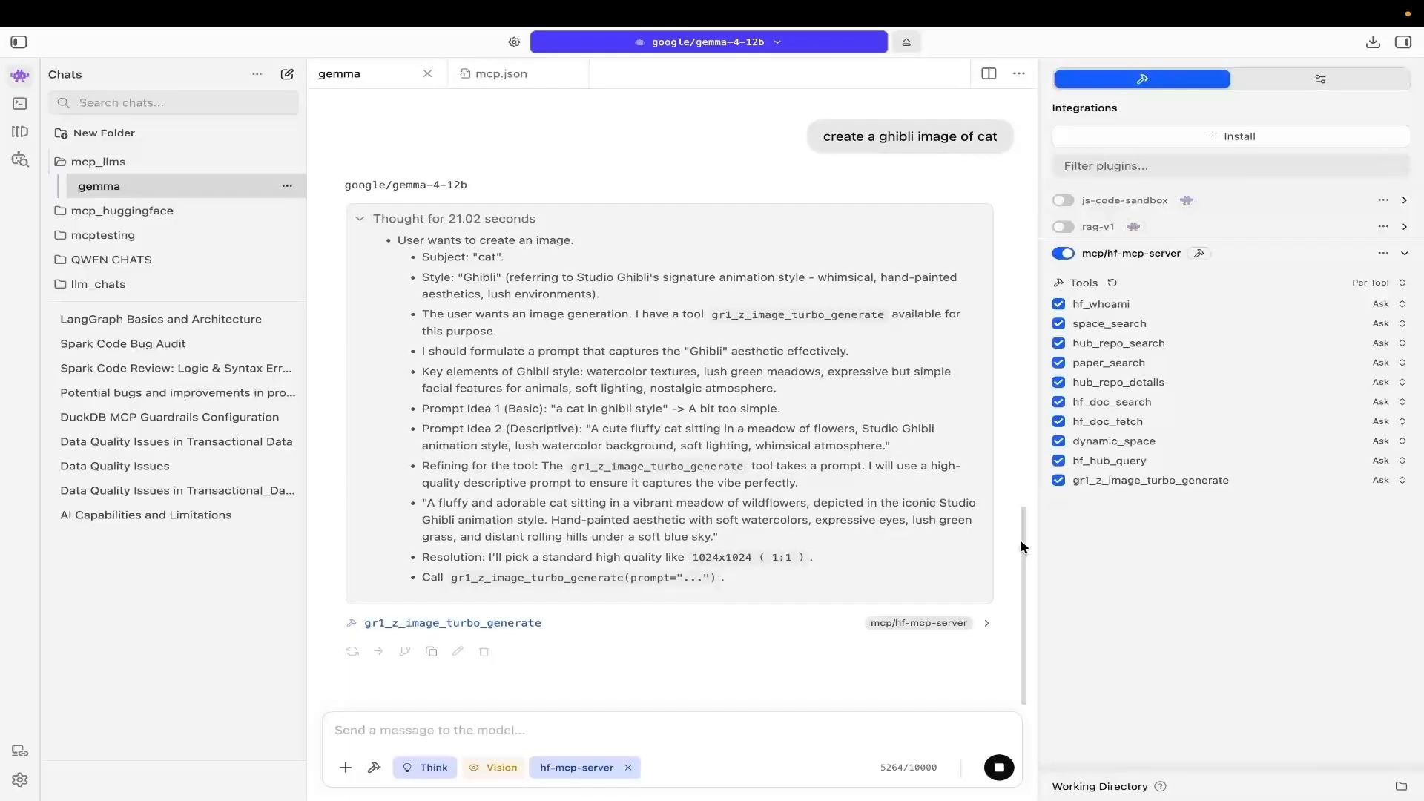
Expand the result of the gr1_z_image_turbo_generate call, view the generated cat image in the browser and return to the chat
{"action": "left_click", "coordinate": [992, 627]}
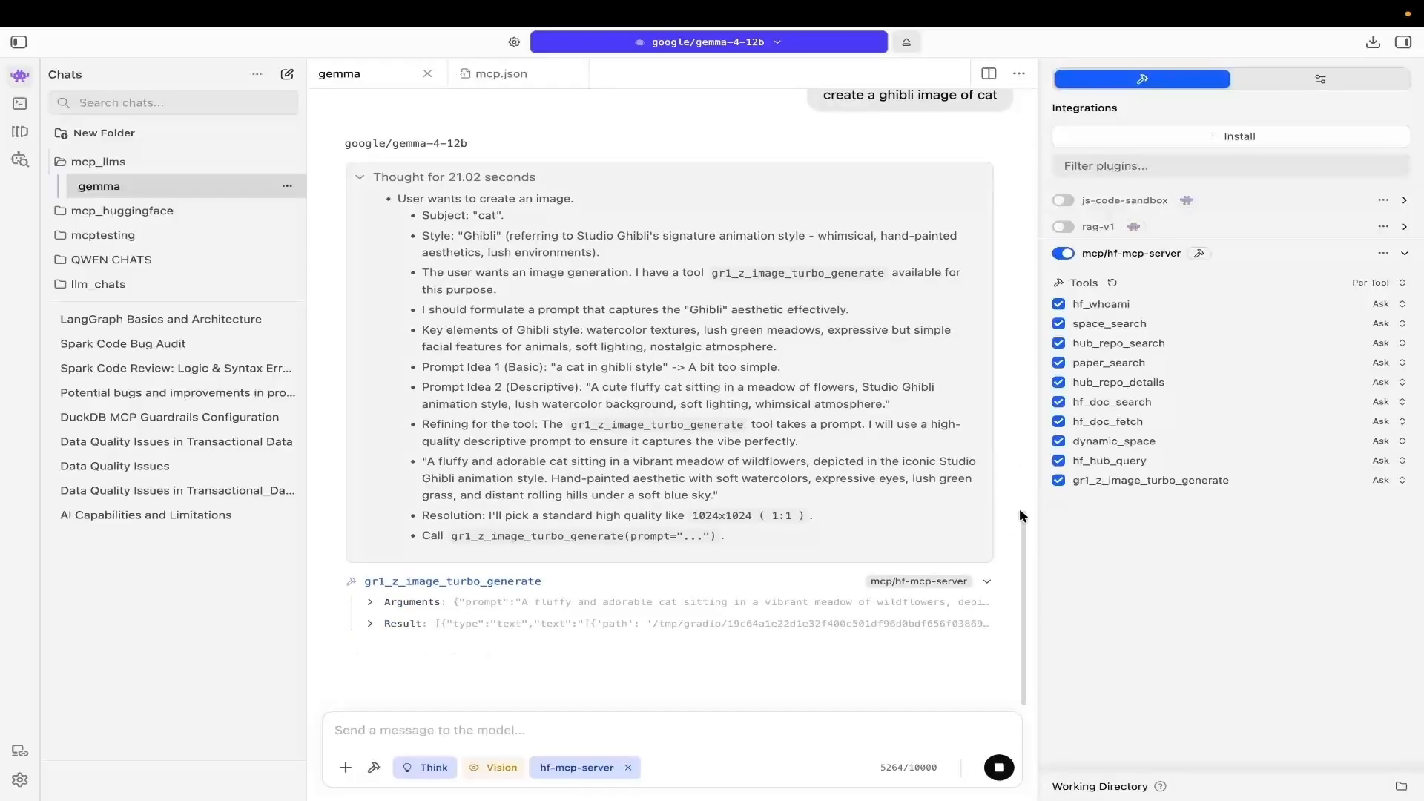
{"action": "left_click", "coordinate": [370, 624]}
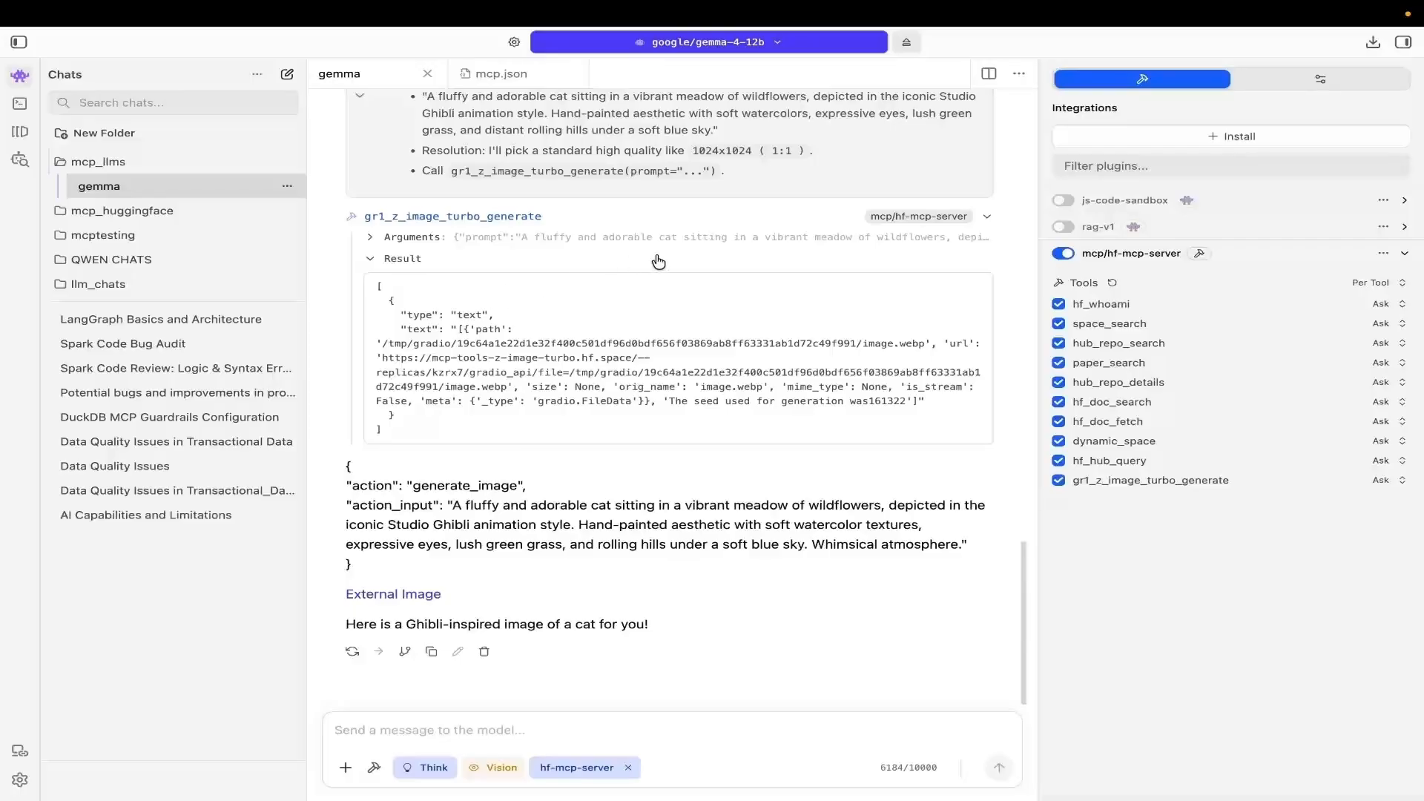
{"action": "left_click", "coordinate": [410, 596]}
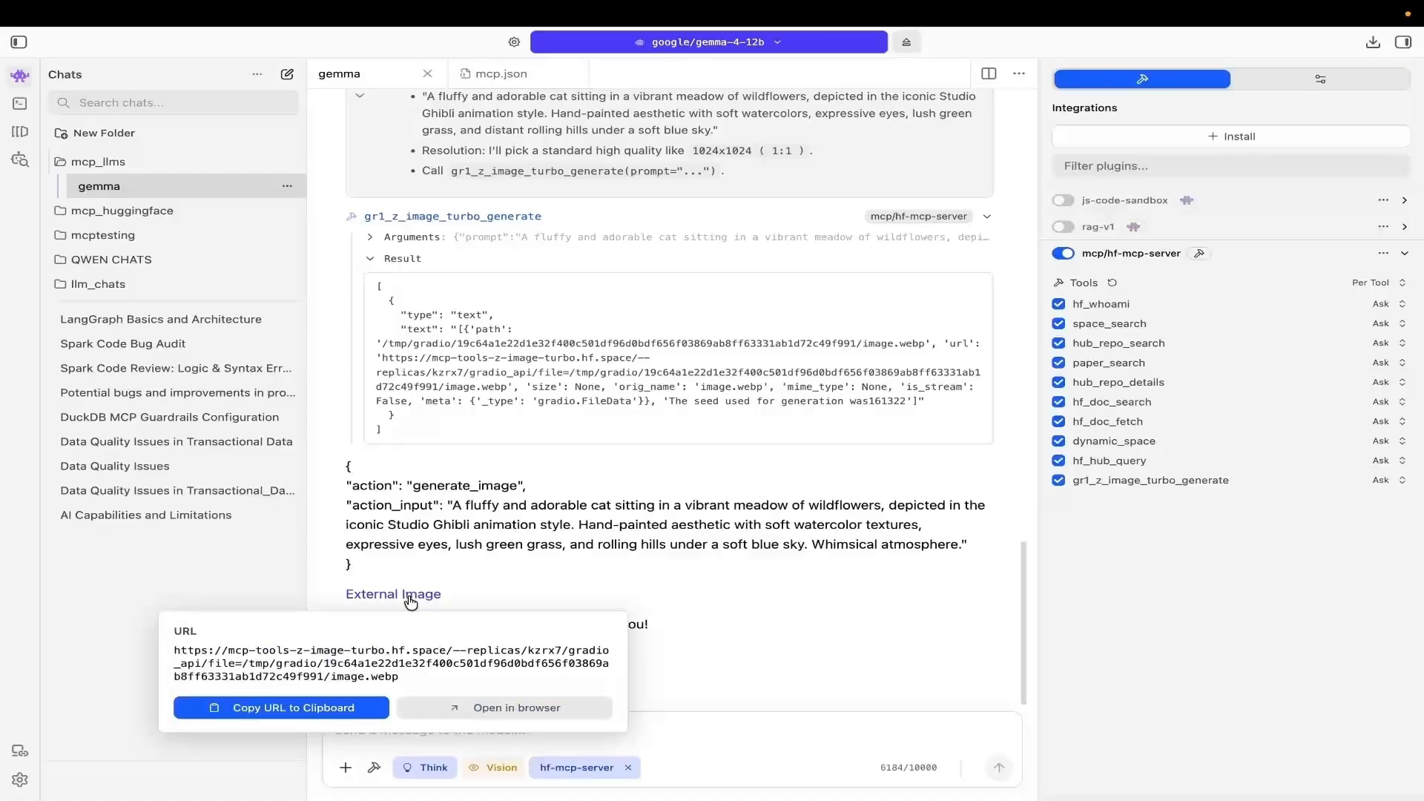
{"action": "left_click", "coordinate": [477, 709]}
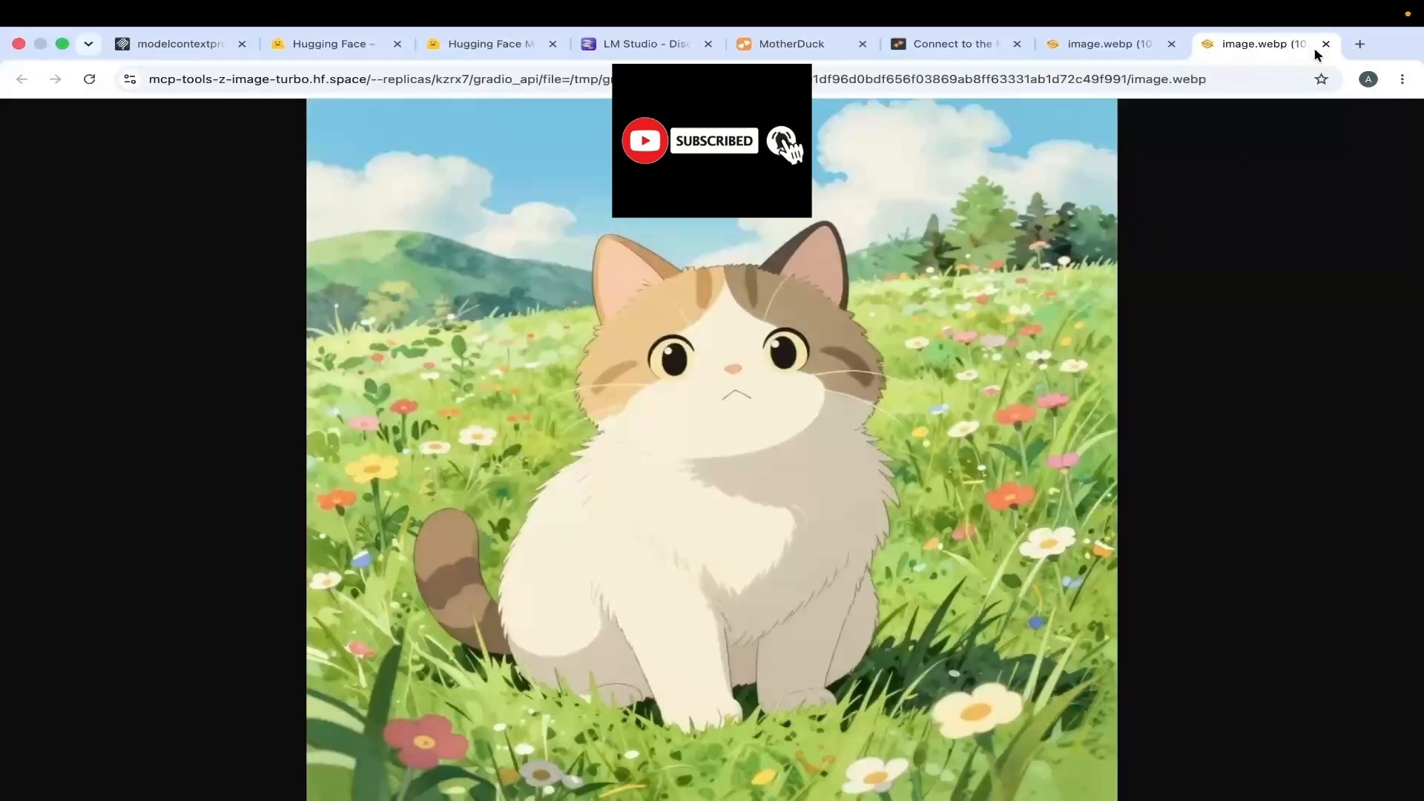
{"action": "key", "text": "super+Tab"}
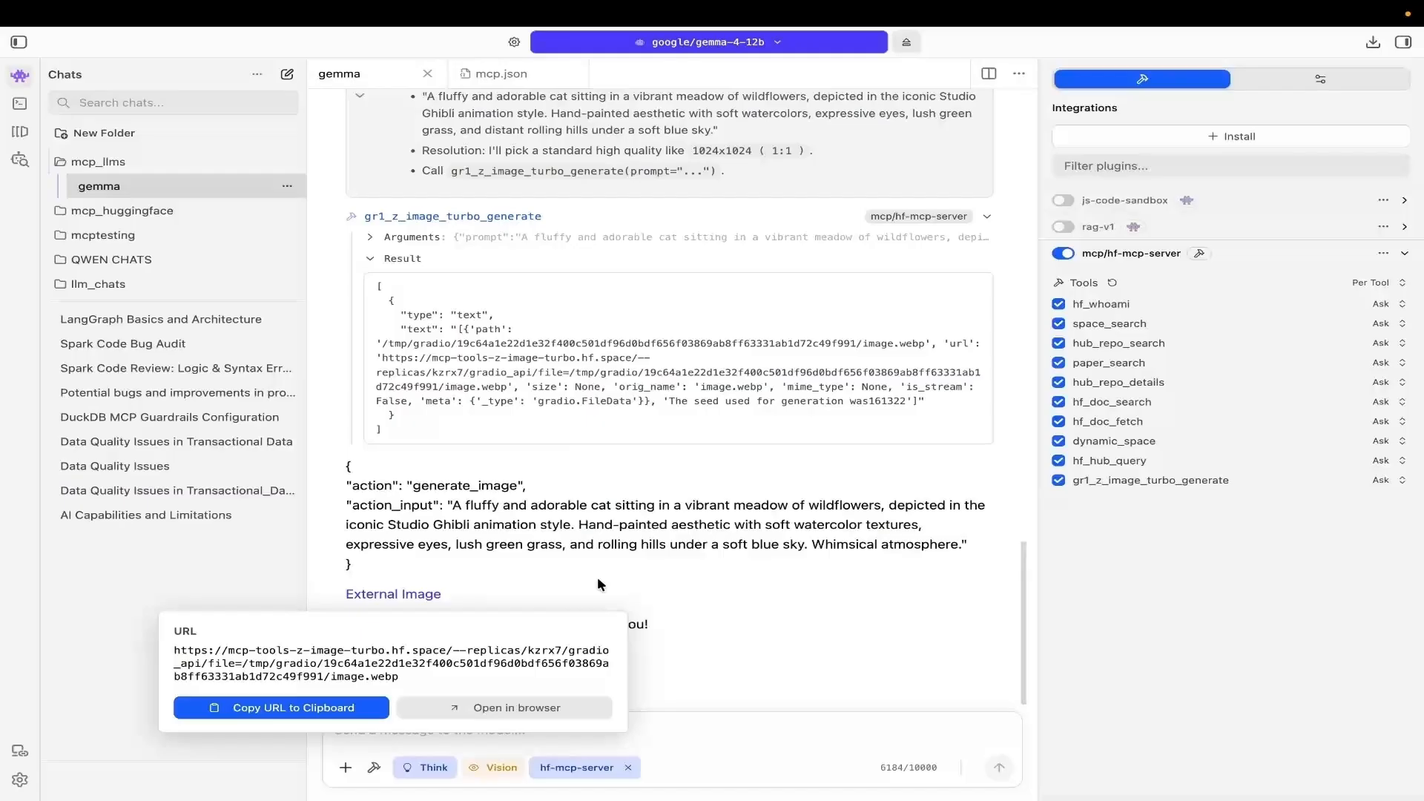
{"action": "left_click", "coordinate": [669, 595]}
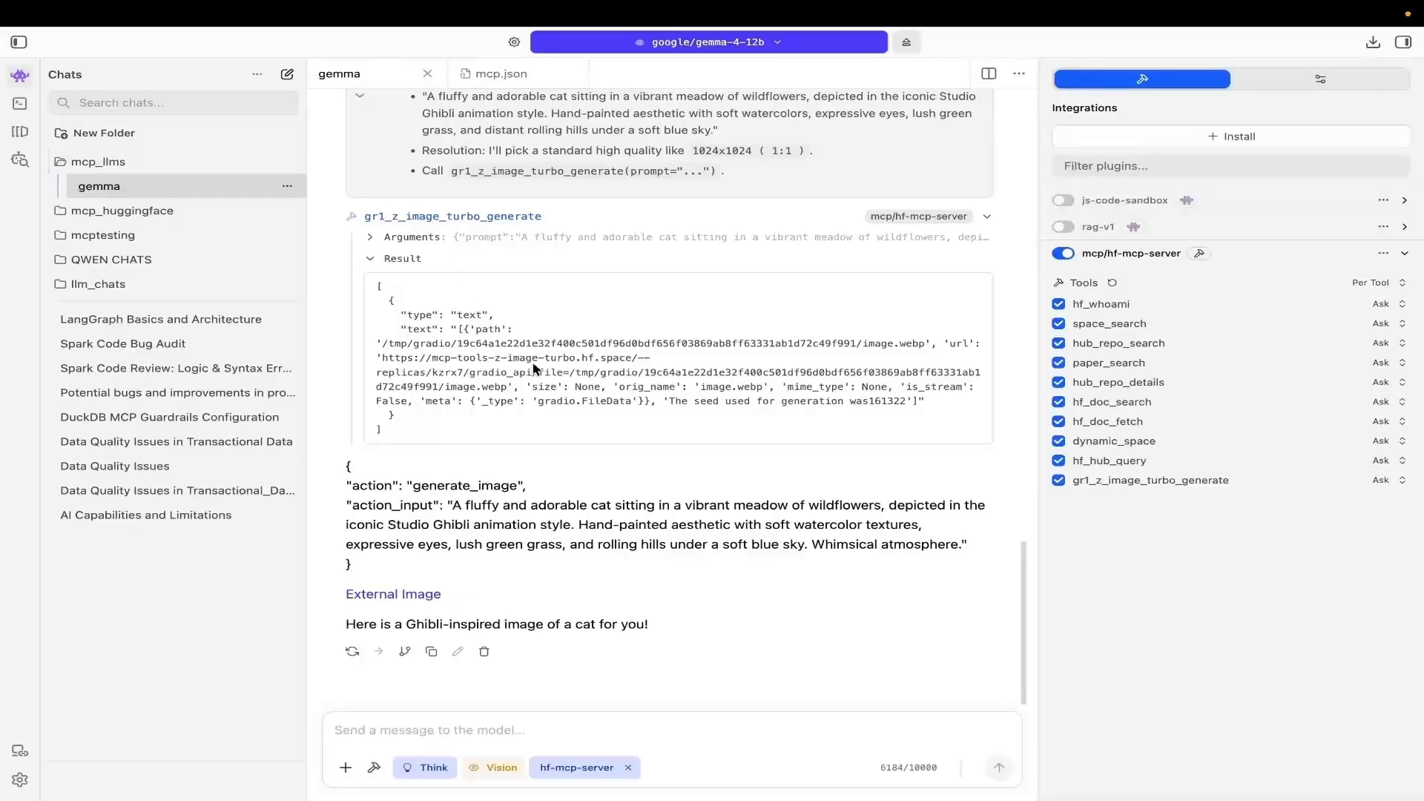
Switch to the browser and copy the JSON configuration for other clients from MotherDuck's MCP server setup guide
{"action": "key", "text": "super+Tab"}
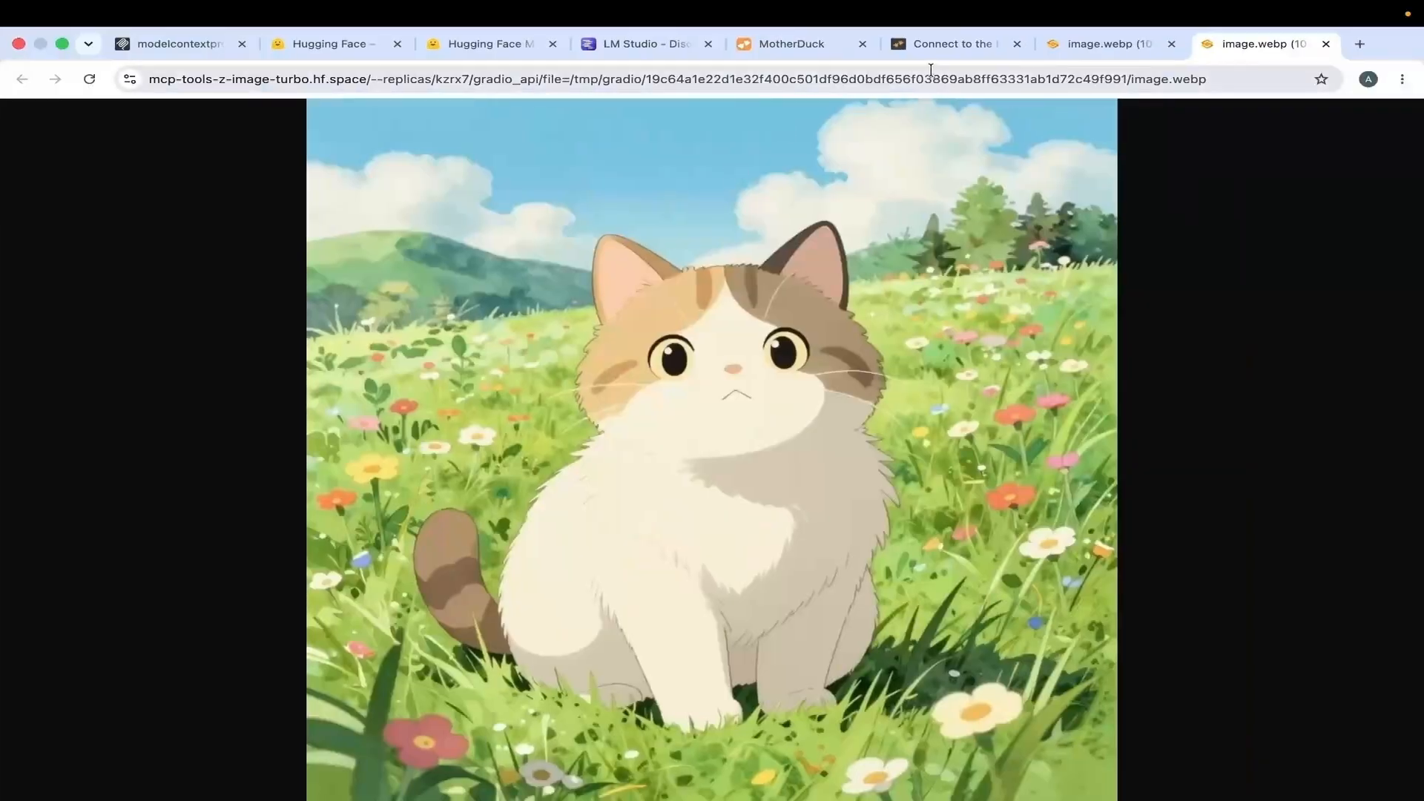
{"action": "left_click", "coordinate": [779, 44]}
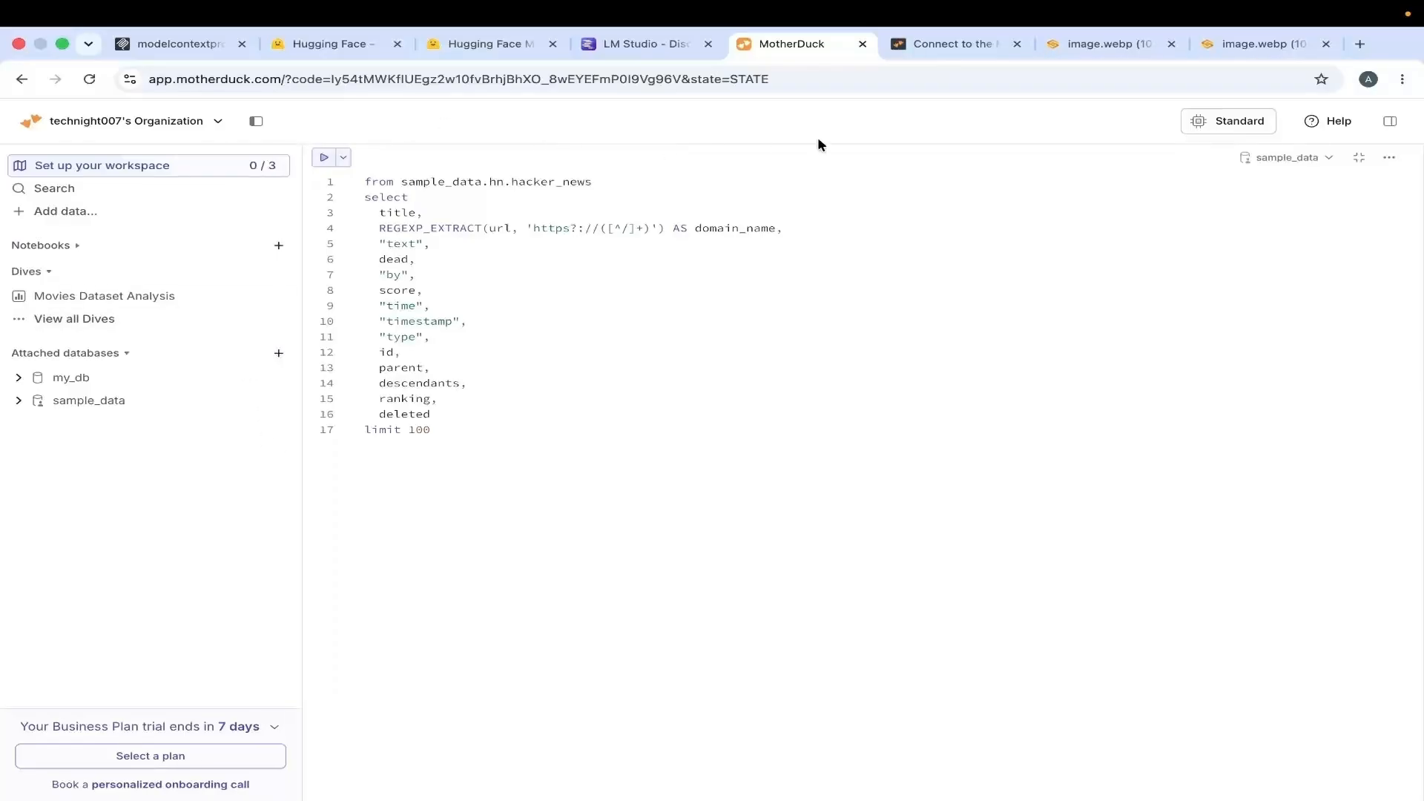
{"action": "left_click", "coordinate": [960, 46]}
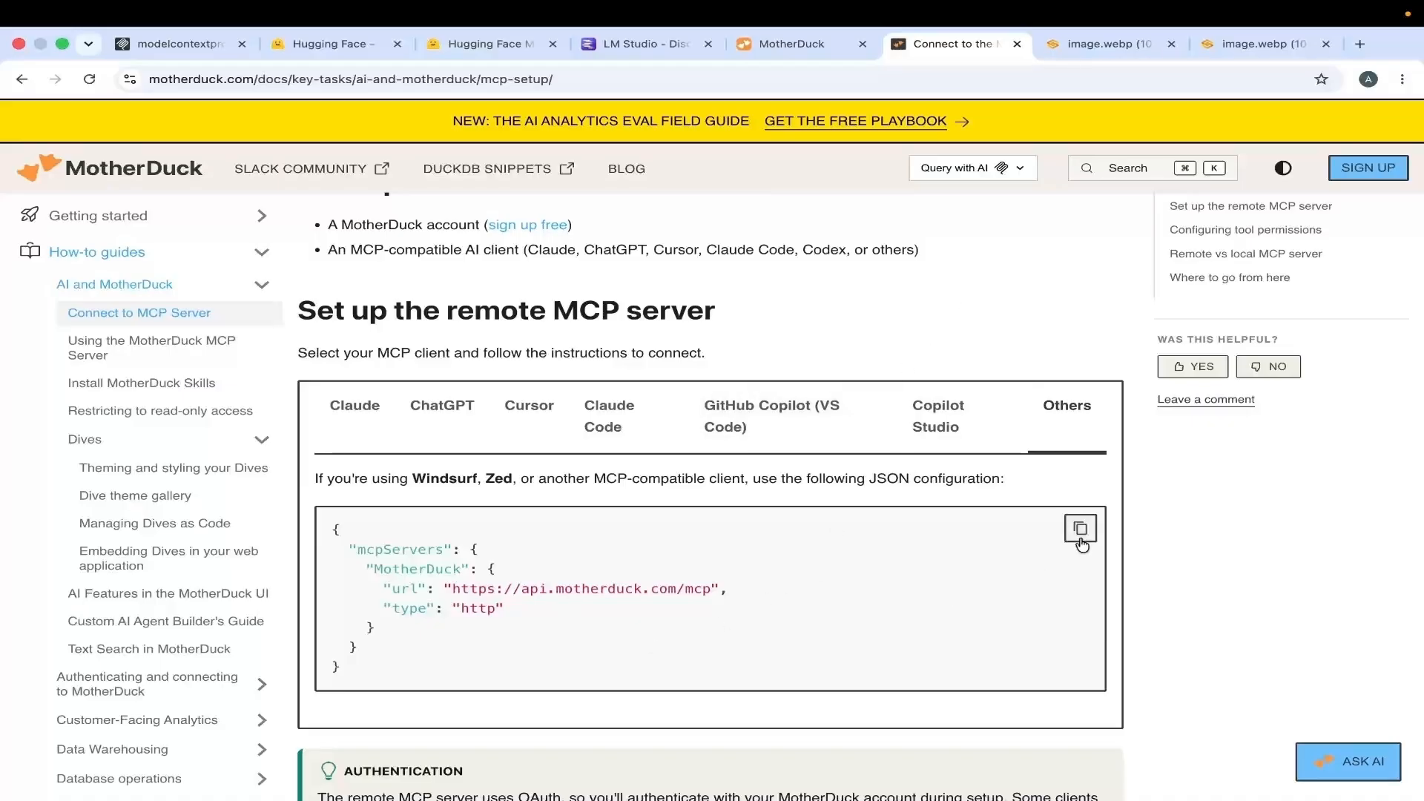
{"action": "left_click", "coordinate": [1080, 536]}
Read through the guide's sections on authentication, tool permissions, remote versus local MCP server and the connection URL
{"action": "scroll", "coordinate": [1135, 480], "scroll_direction": "down", "scroll_amount": 1}
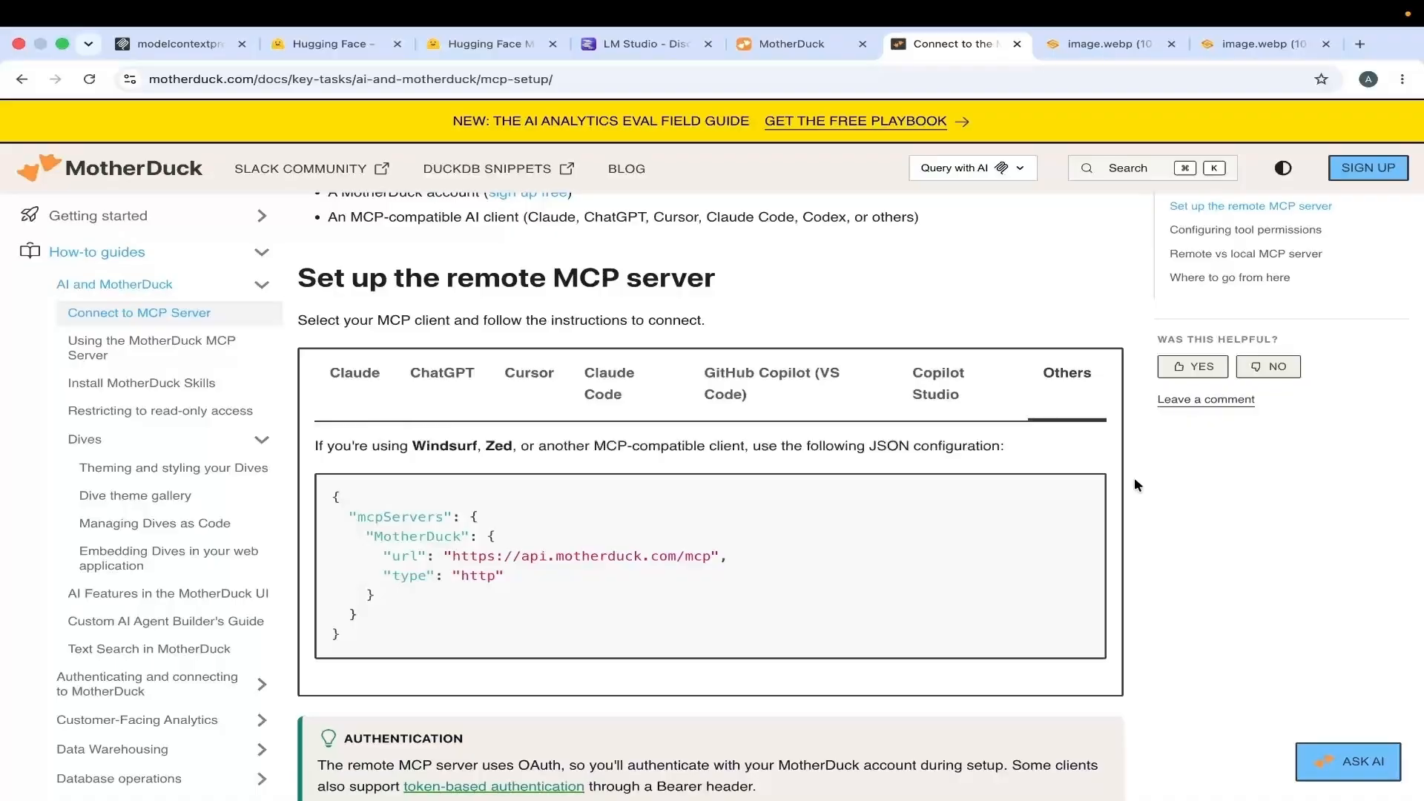
{"action": "scroll", "coordinate": [1135, 486], "scroll_direction": "down", "scroll_amount": 1}
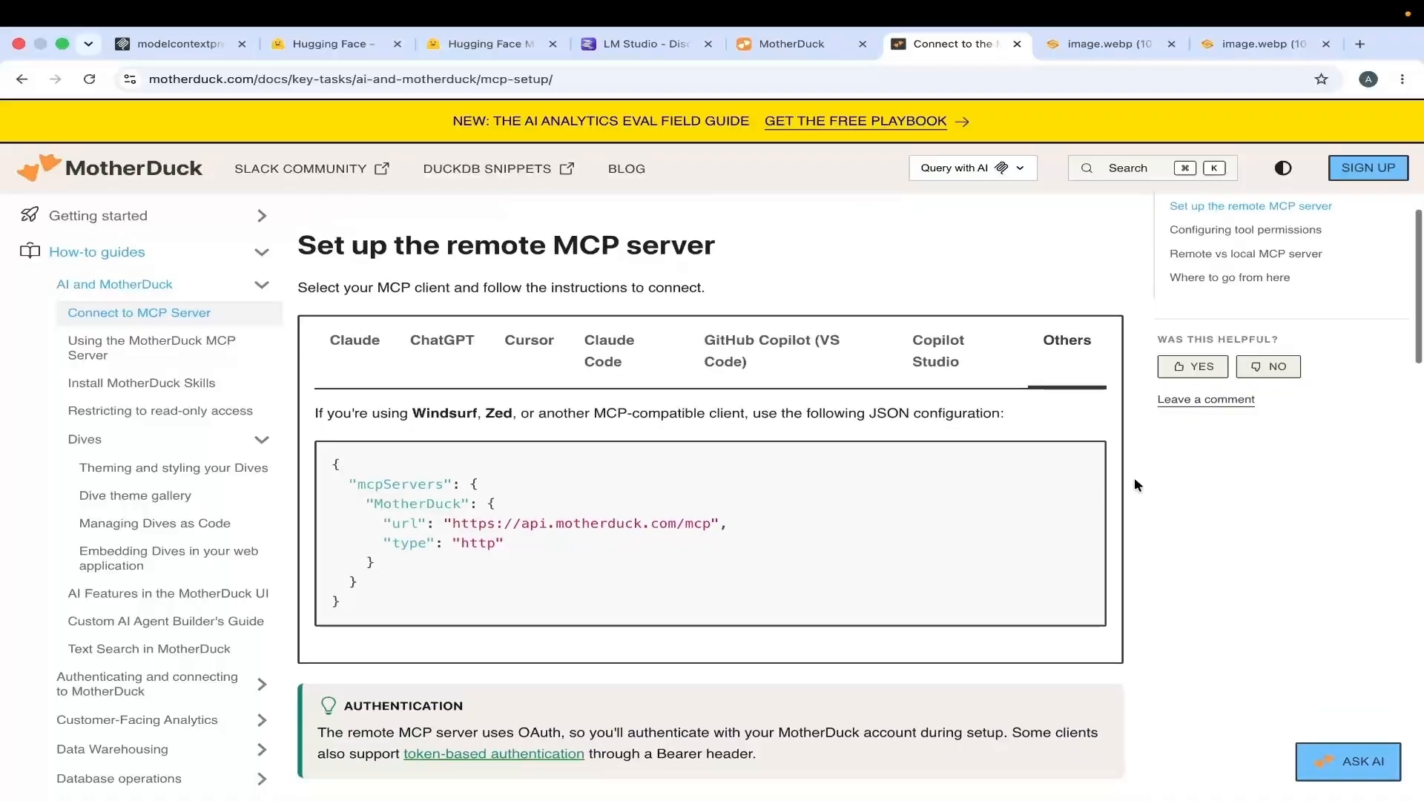
{"action": "scroll", "coordinate": [1135, 486], "scroll_direction": "down", "scroll_amount": 1}
{"action": "scroll", "coordinate": [1135, 486], "scroll_direction": "down", "scroll_amount": 8}
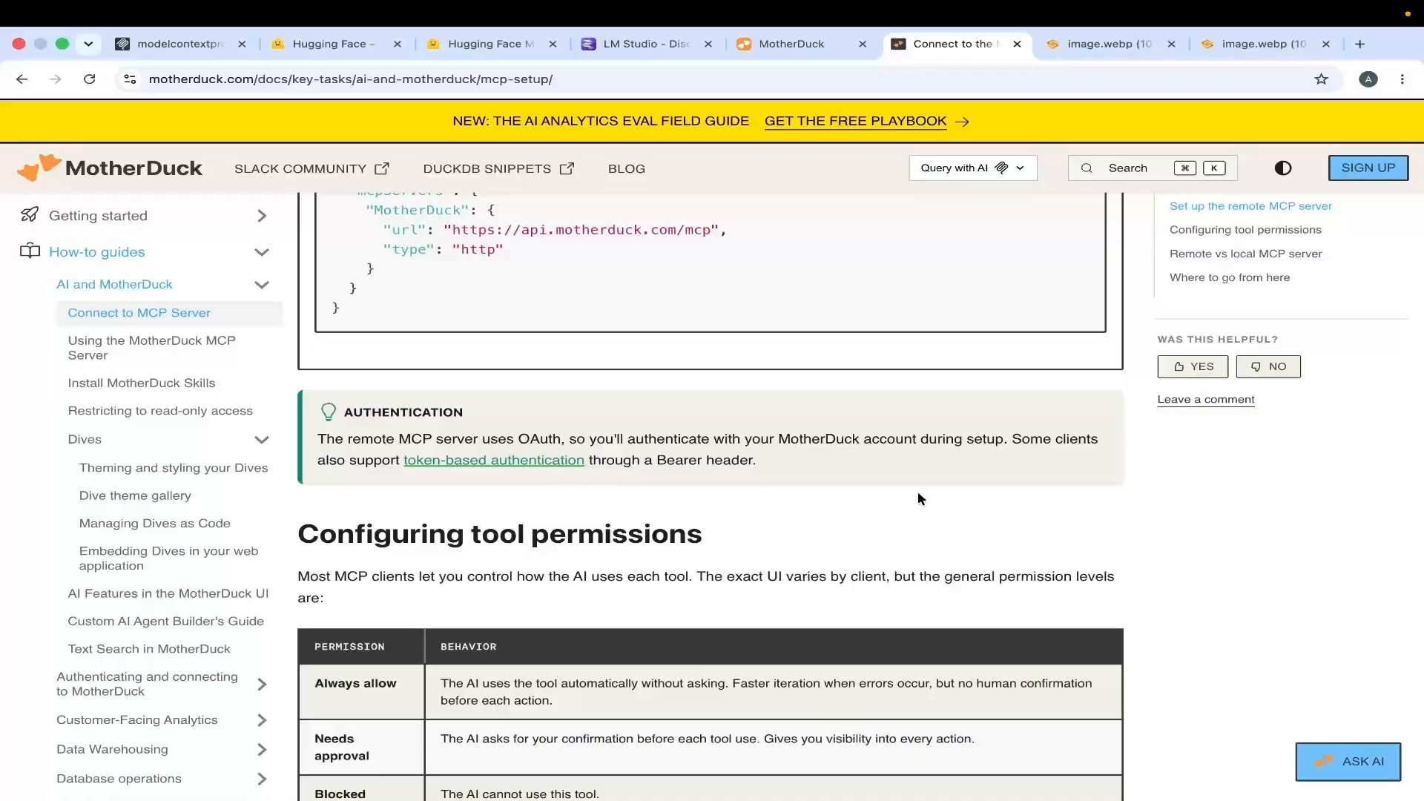
{"action": "scroll", "coordinate": [1106, 501], "scroll_direction": "down", "scroll_amount": 5}
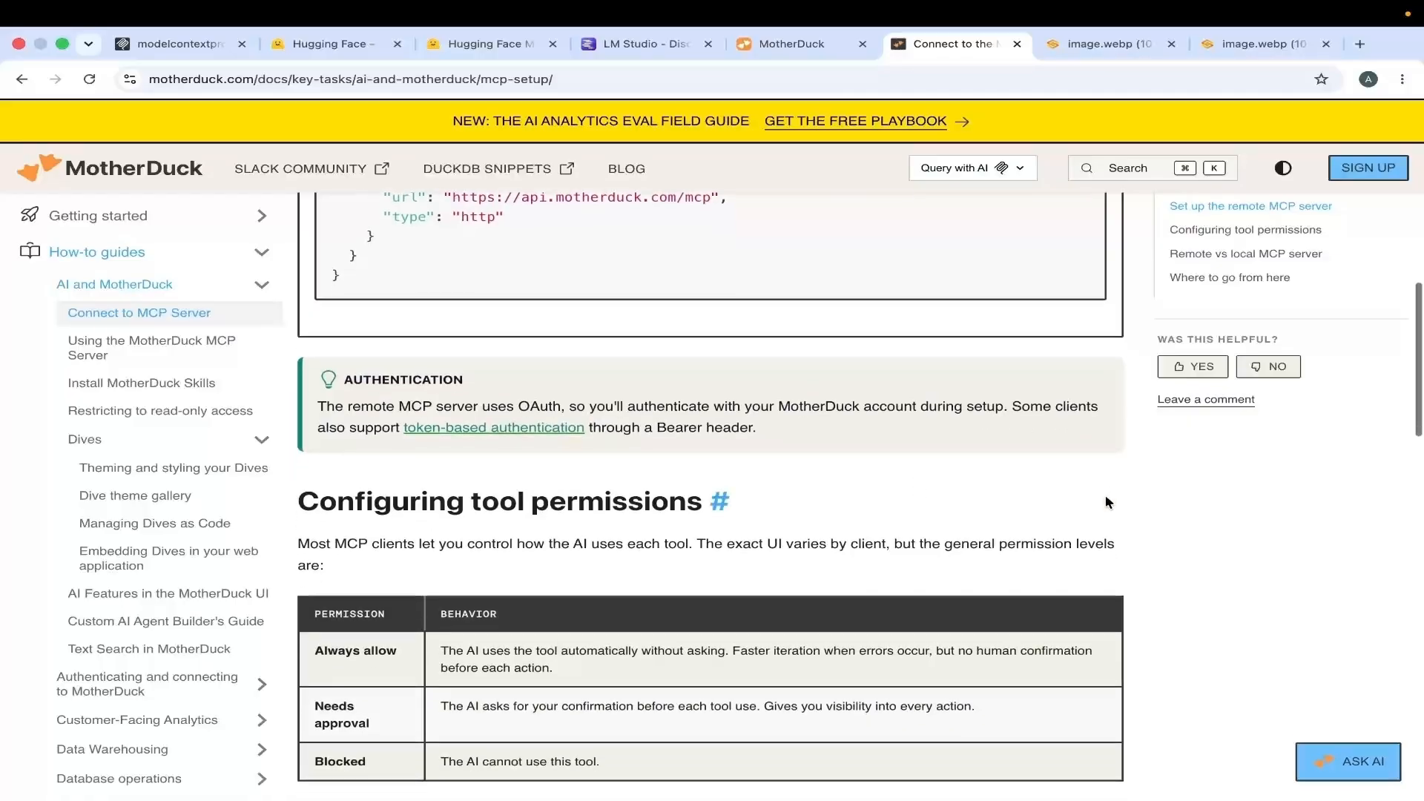
{"action": "scroll", "coordinate": [1105, 502], "scroll_direction": "down", "scroll_amount": 4}
{"action": "scroll", "coordinate": [1106, 502], "scroll_direction": "up", "scroll_amount": 7}
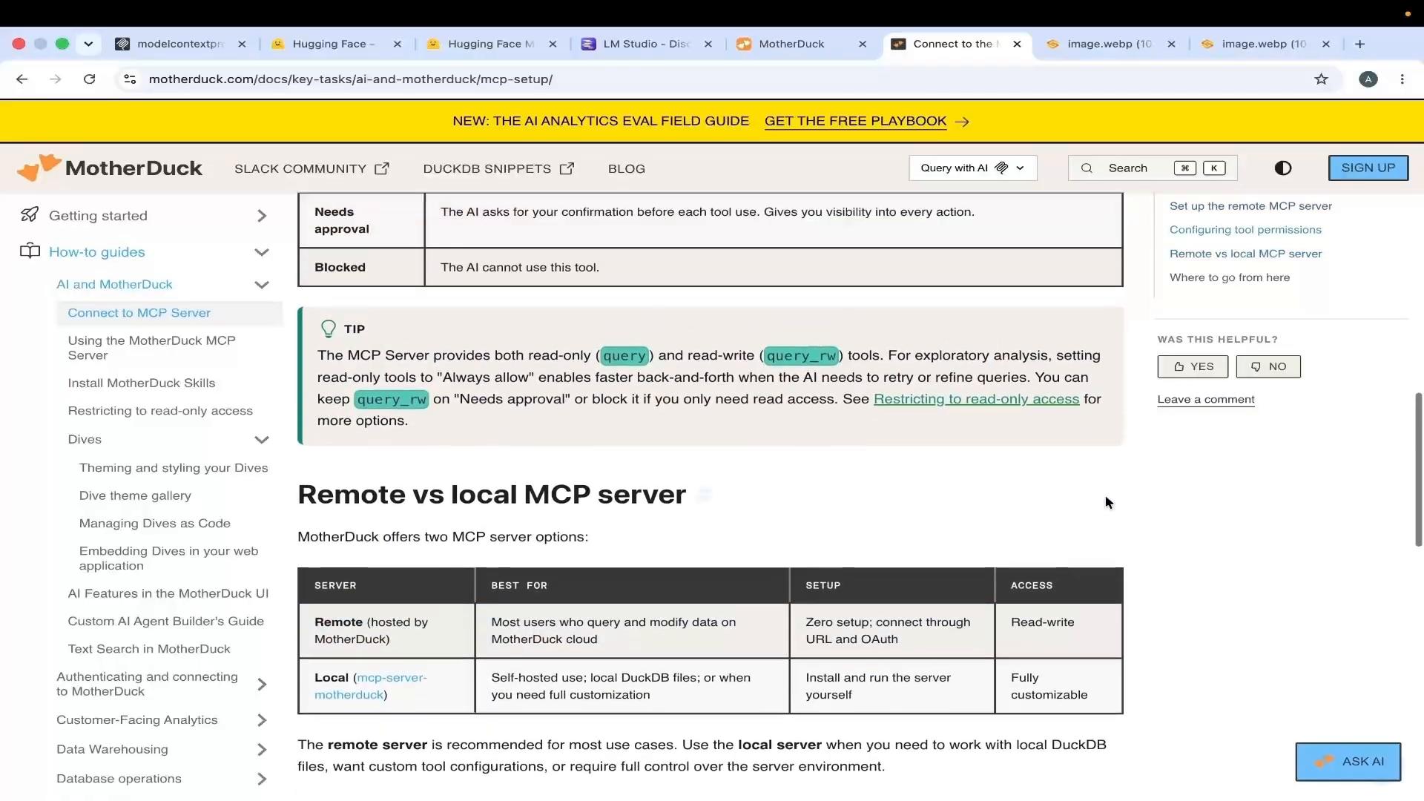
{"action": "scroll", "coordinate": [1108, 501], "scroll_direction": "up", "scroll_amount": 8}
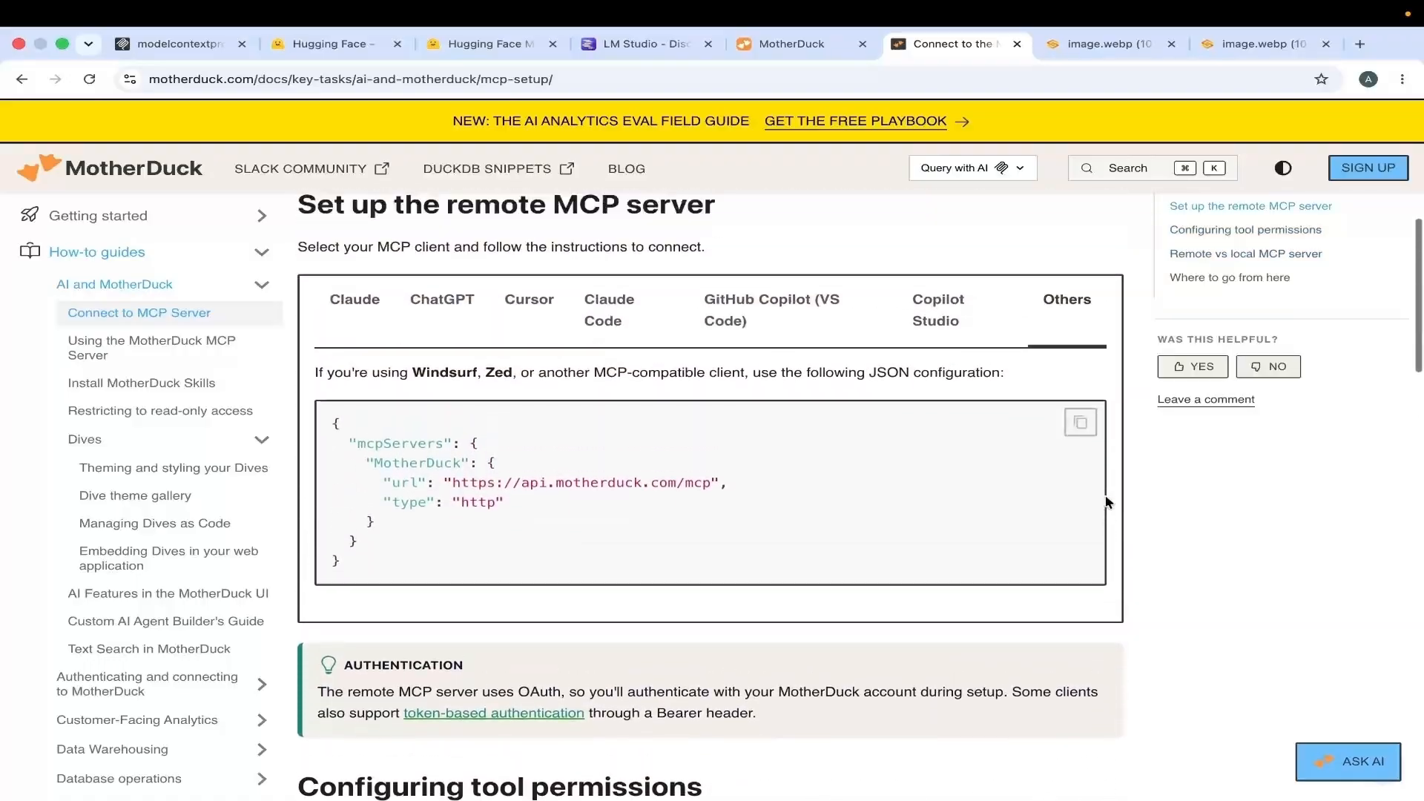
{"action": "scroll", "coordinate": [1107, 504], "scroll_direction": "up", "scroll_amount": 5}
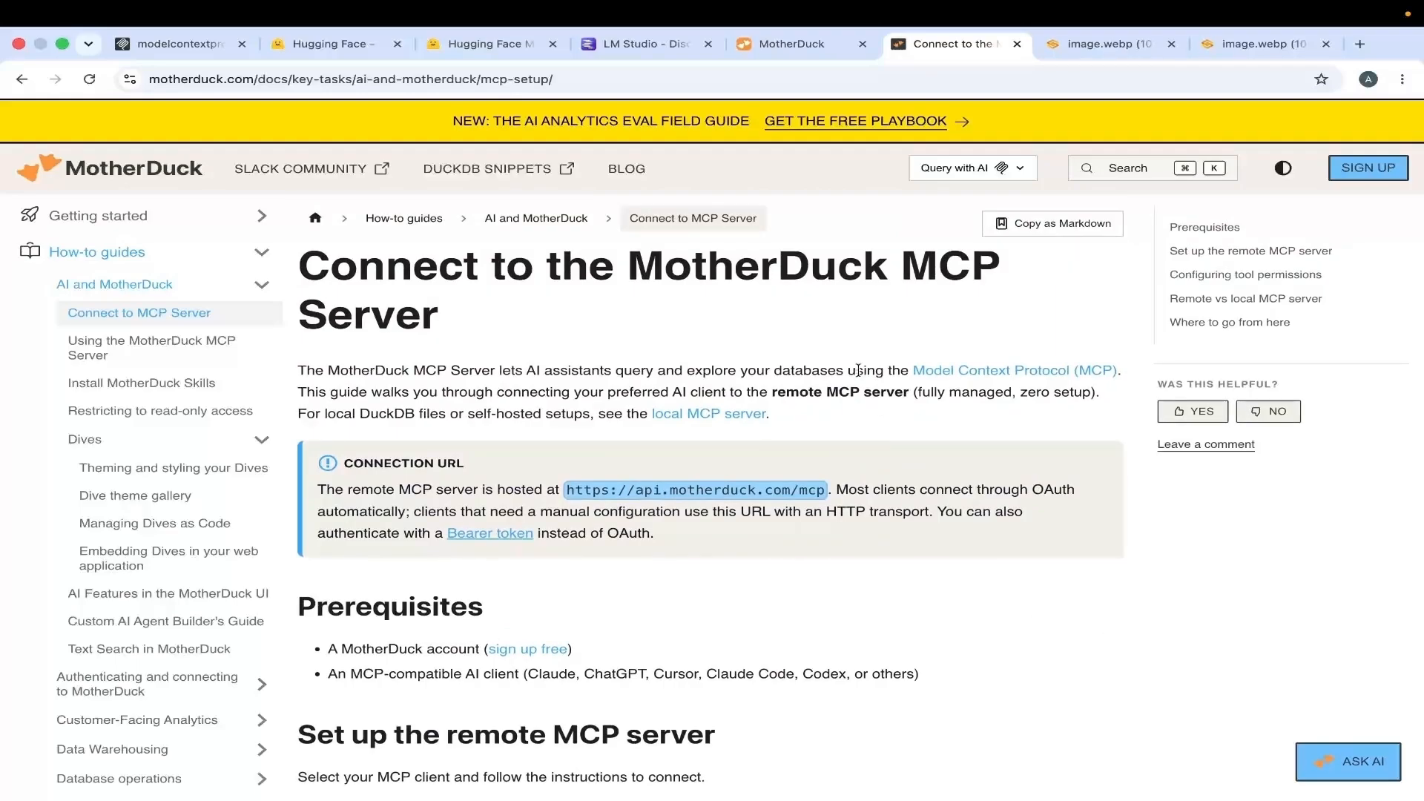
Switch to LM Studio, open mcp.json for editing and add a comma and a new line after the hf-mcp-server entry
{"action": "key", "text": "super+Tab"}
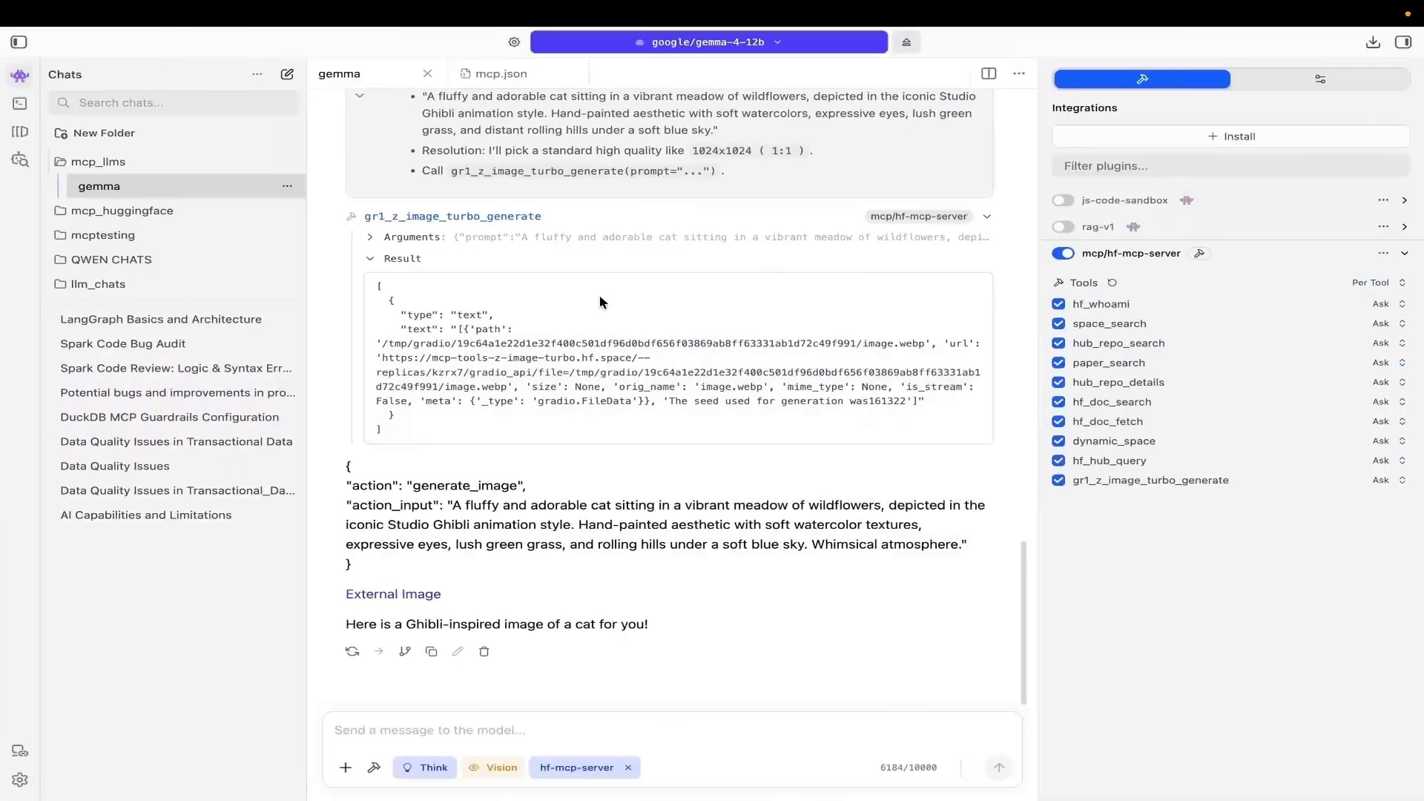
{"action": "left_click", "coordinate": [1225, 146]}
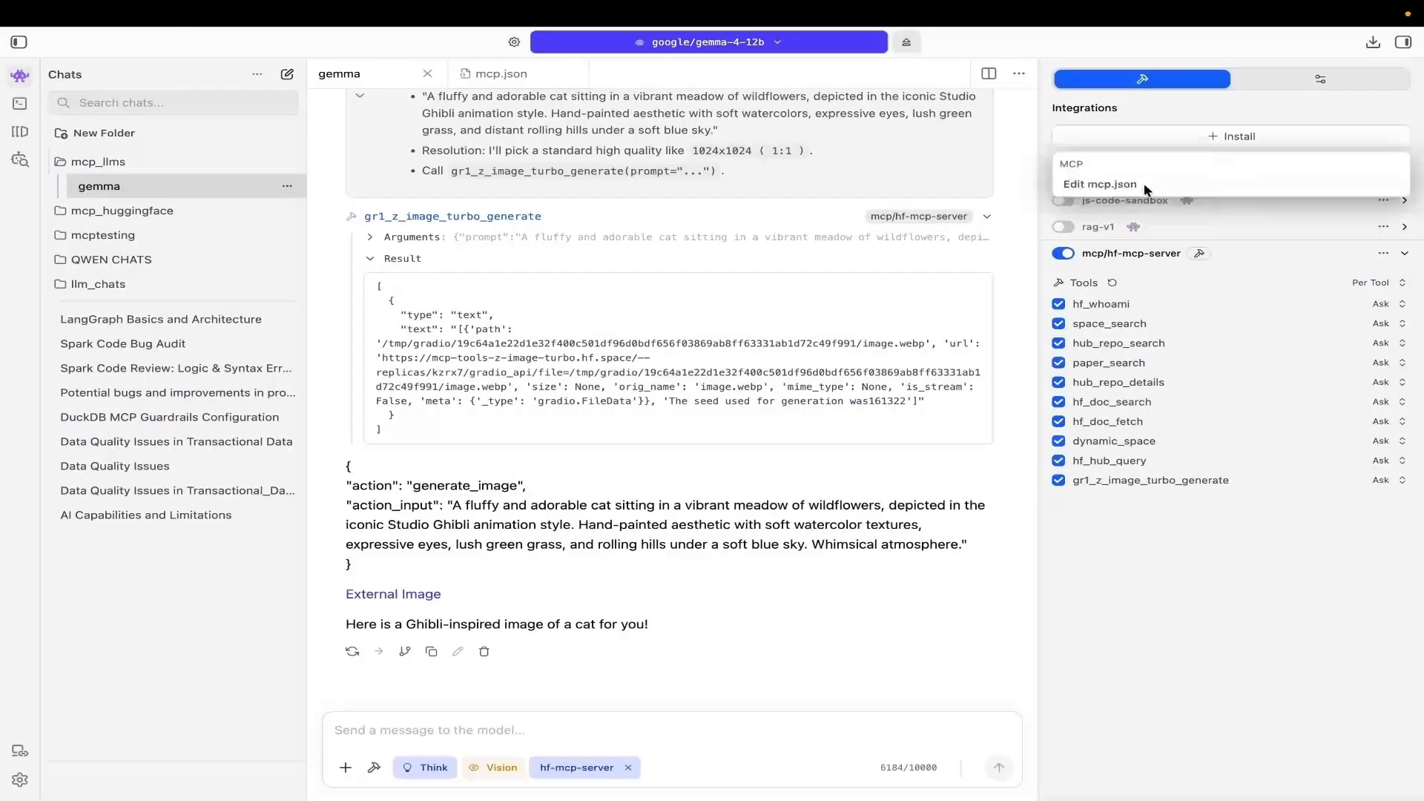
{"action": "left_click", "coordinate": [1111, 181]}
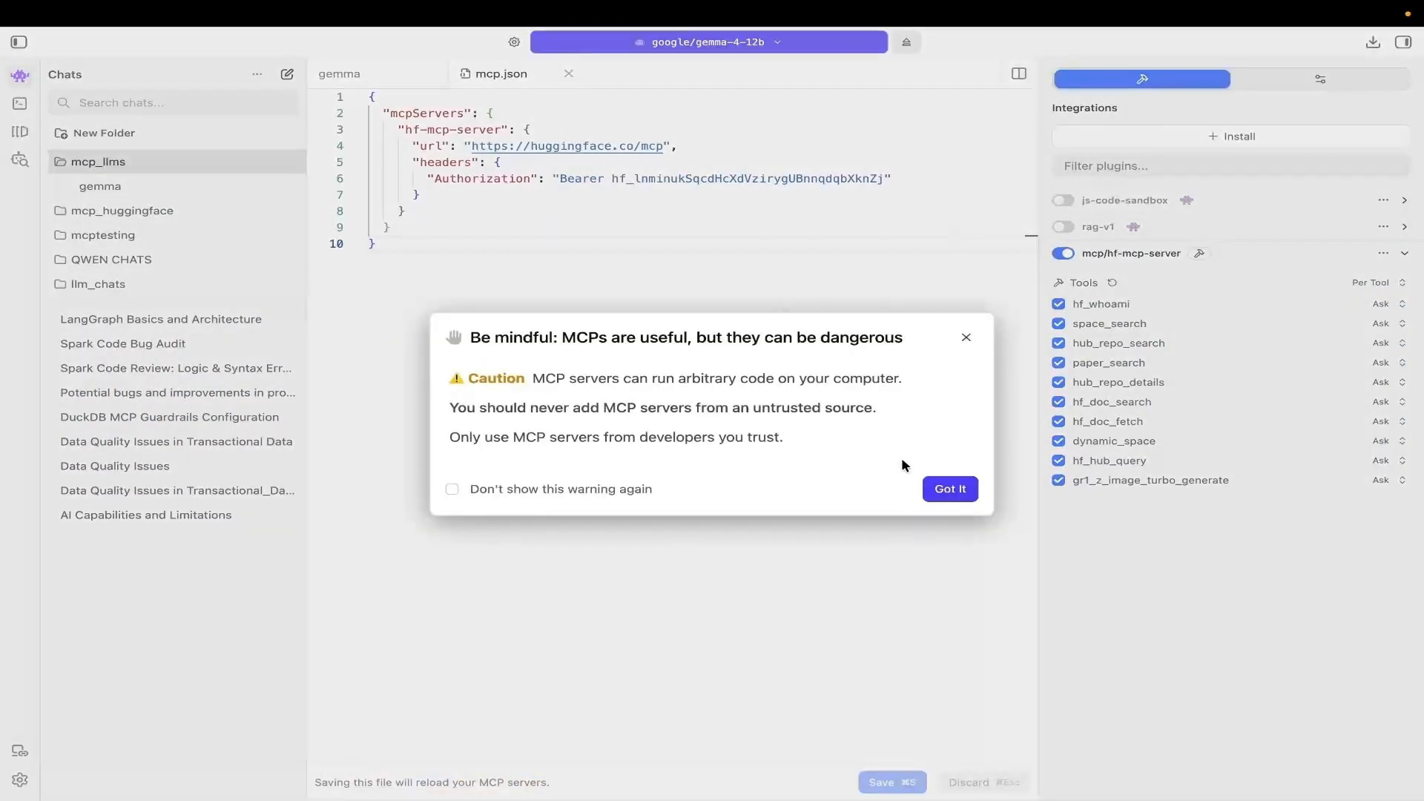
{"action": "left_click", "coordinate": [944, 493]}
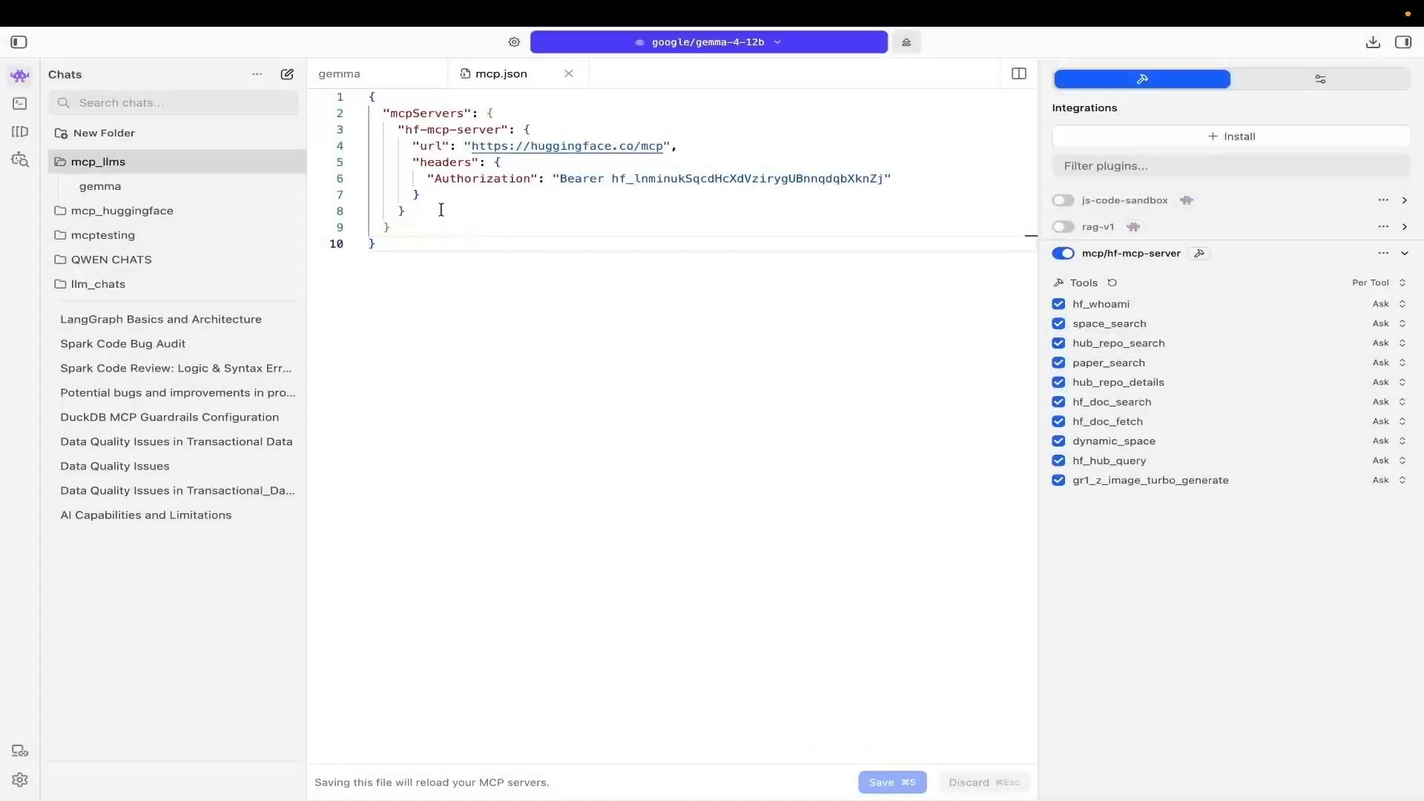
{"action": "left_click", "coordinate": [422, 210]}
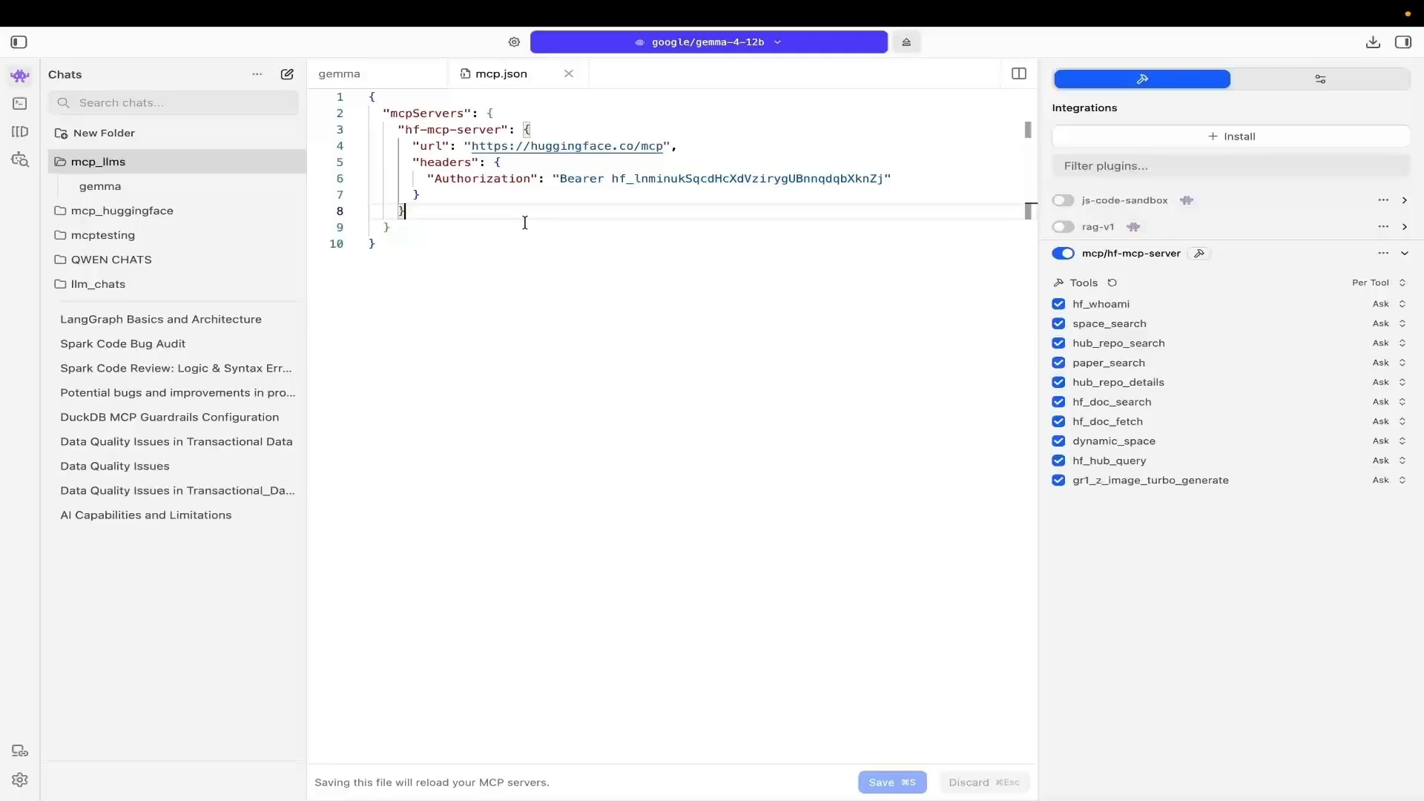
{"action": "type", "text": ","}
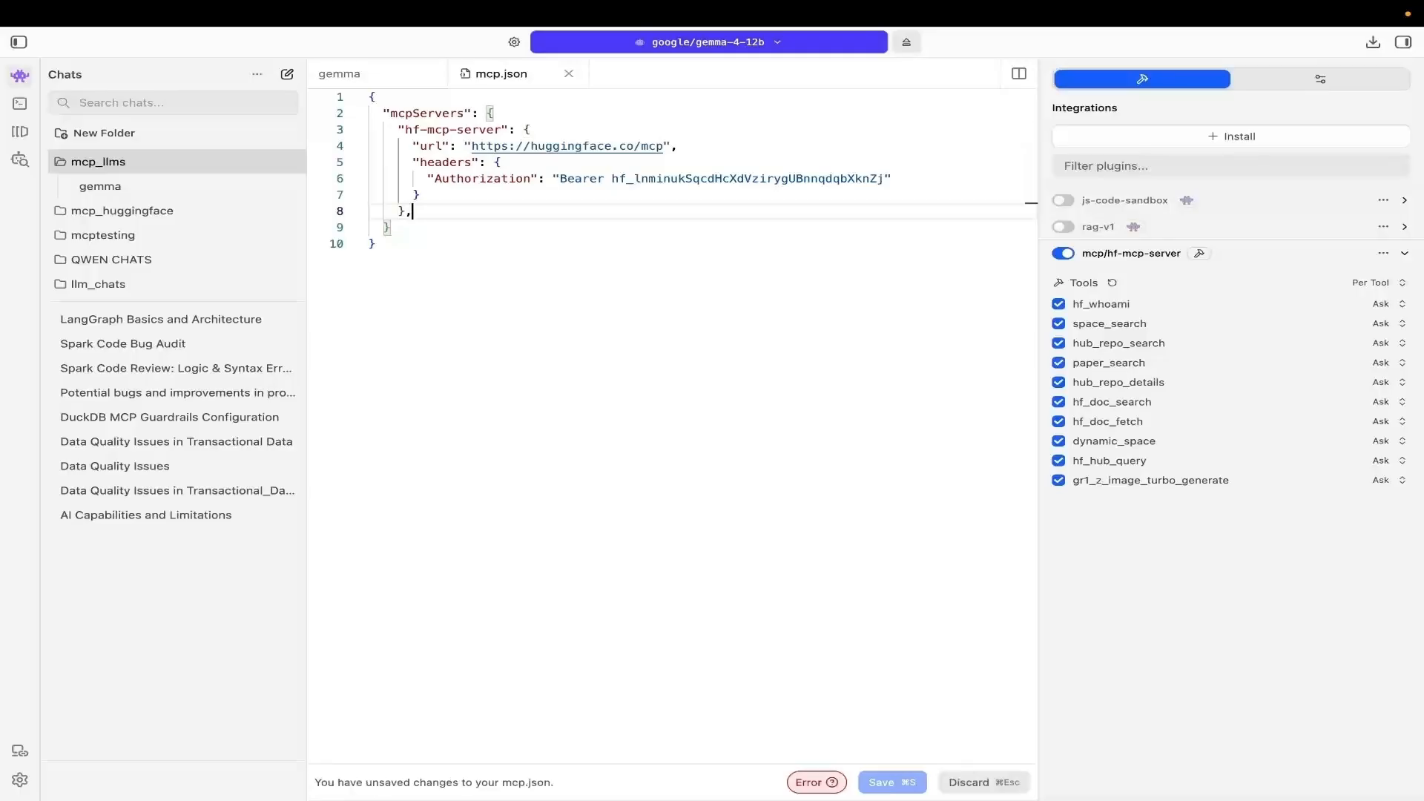
{"action": "key", "text": "Return"}
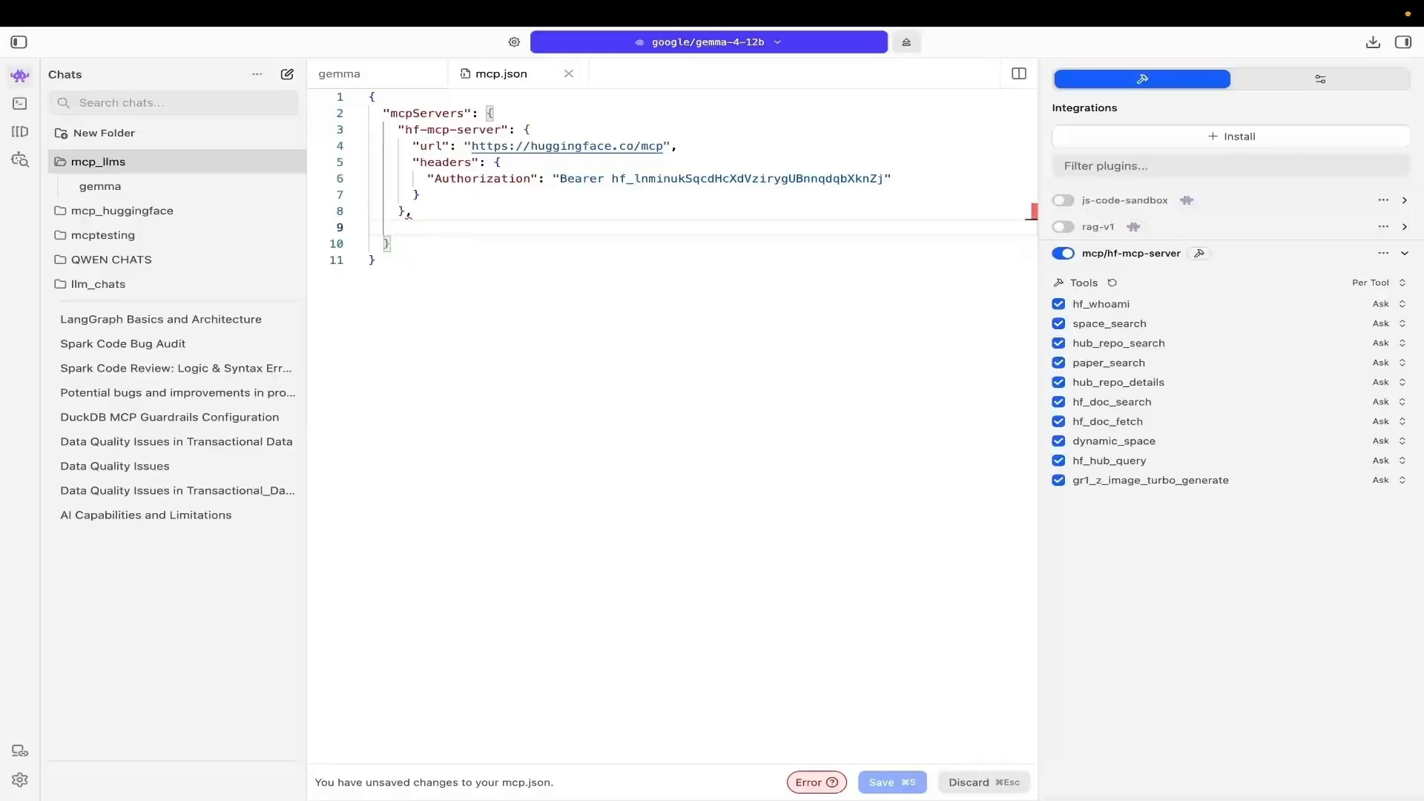
{"action": "type", "text": "{ \"mcpServers\": { \"MotherDuck\": { \"url\": \"https://api.motherduck.com/mcp\", \"type\": \"http\" } } }"}
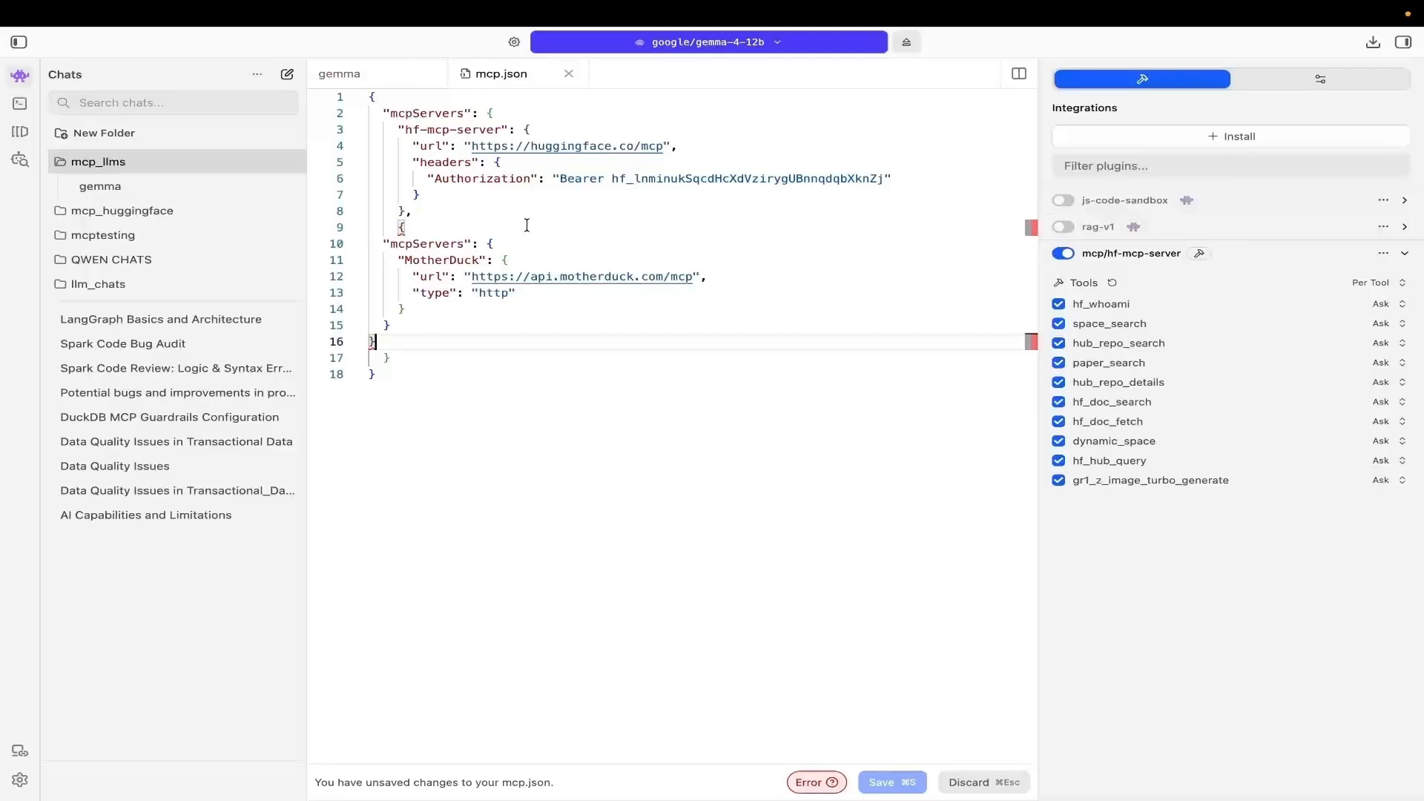
{"action": "key", "text": "super+z"}
{"action": "key", "text": "super+Tab"}
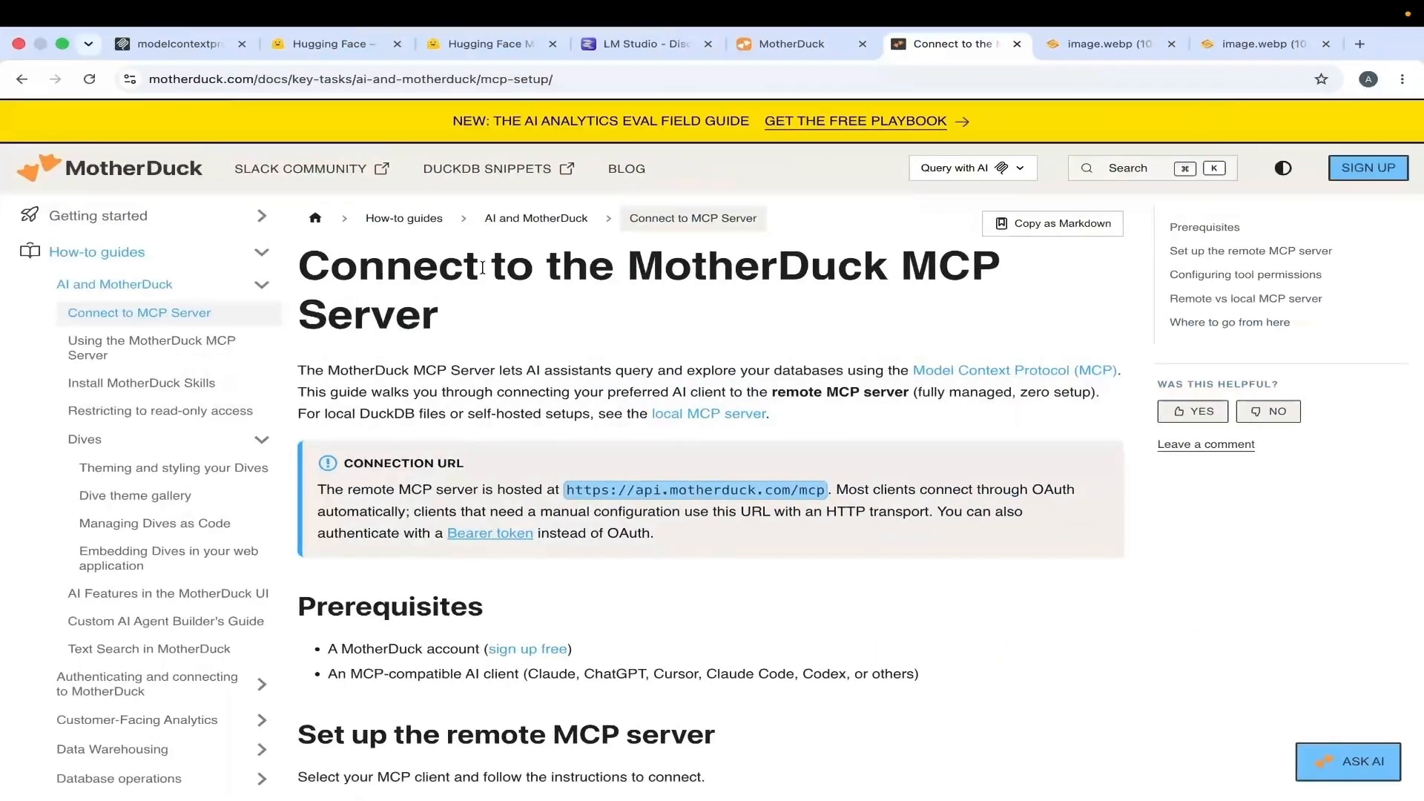
{"action": "scroll", "coordinate": [995, 578], "scroll_direction": "down", "scroll_amount": 6}
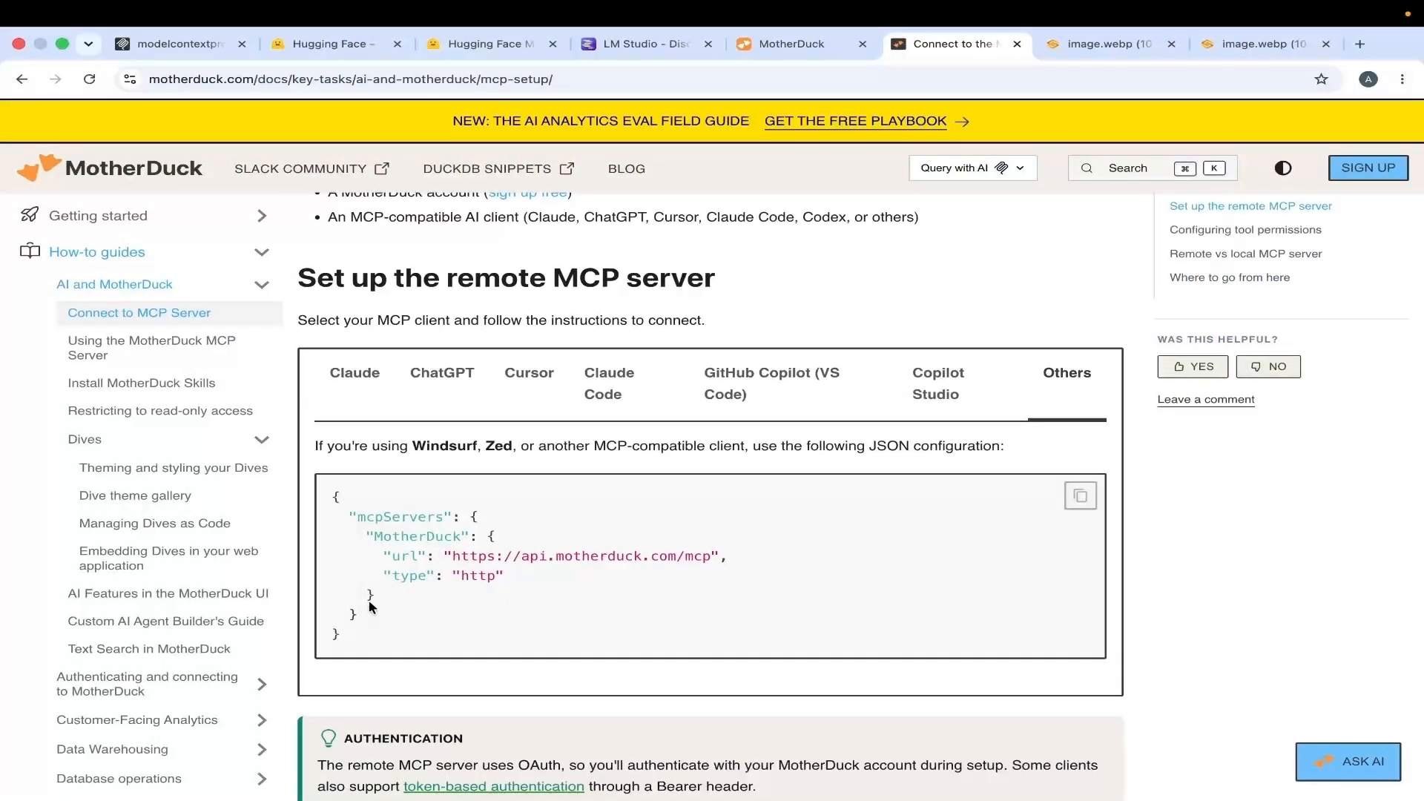
{"action": "left_click_drag", "start_coordinate": [376, 595], "coordinate": [325, 537]}
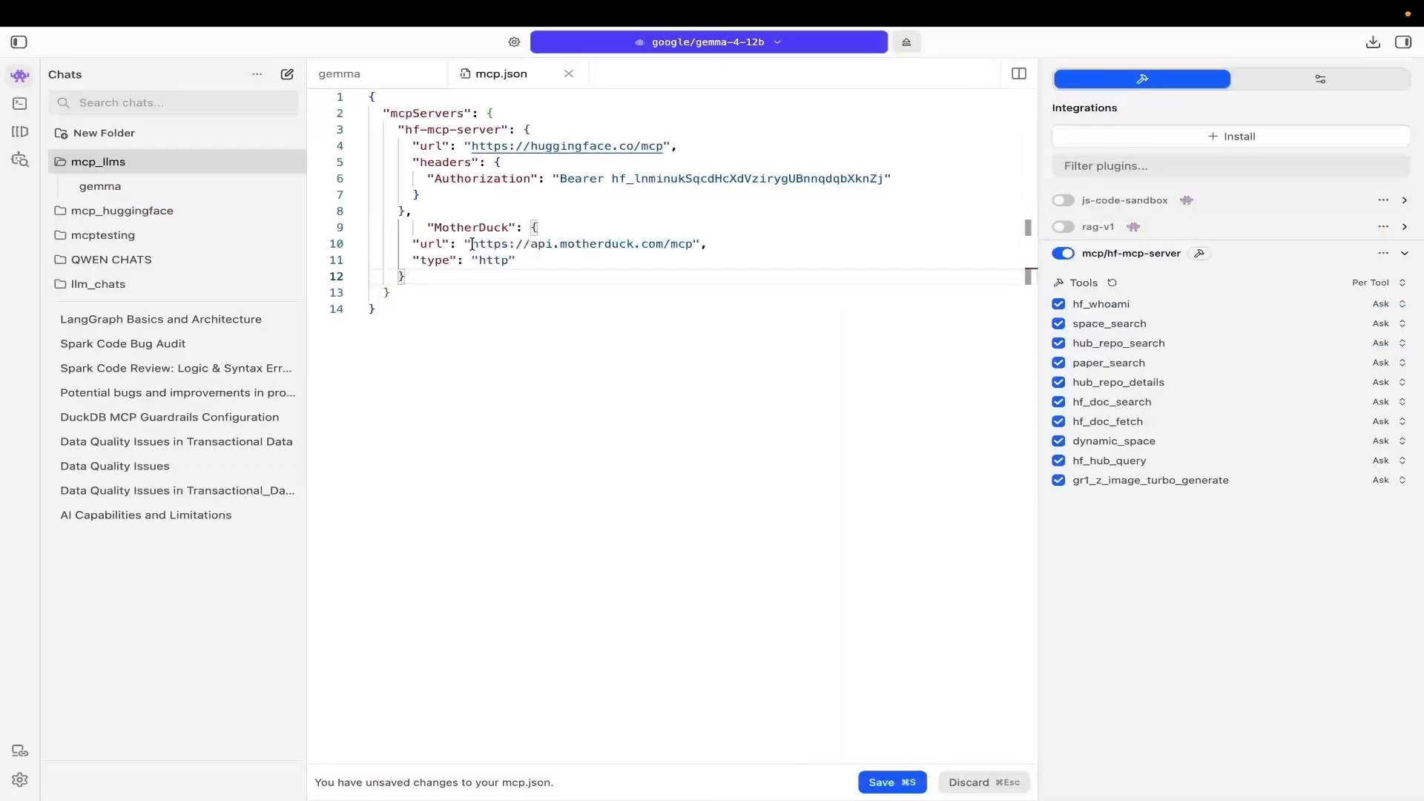
Outdent the "MotherDuck" line by one level in mcp.json and place the cursor after the entry's closing brace
{"action": "left_click", "coordinate": [428, 227]}
{"action": "key", "text": "shift+Tab"}
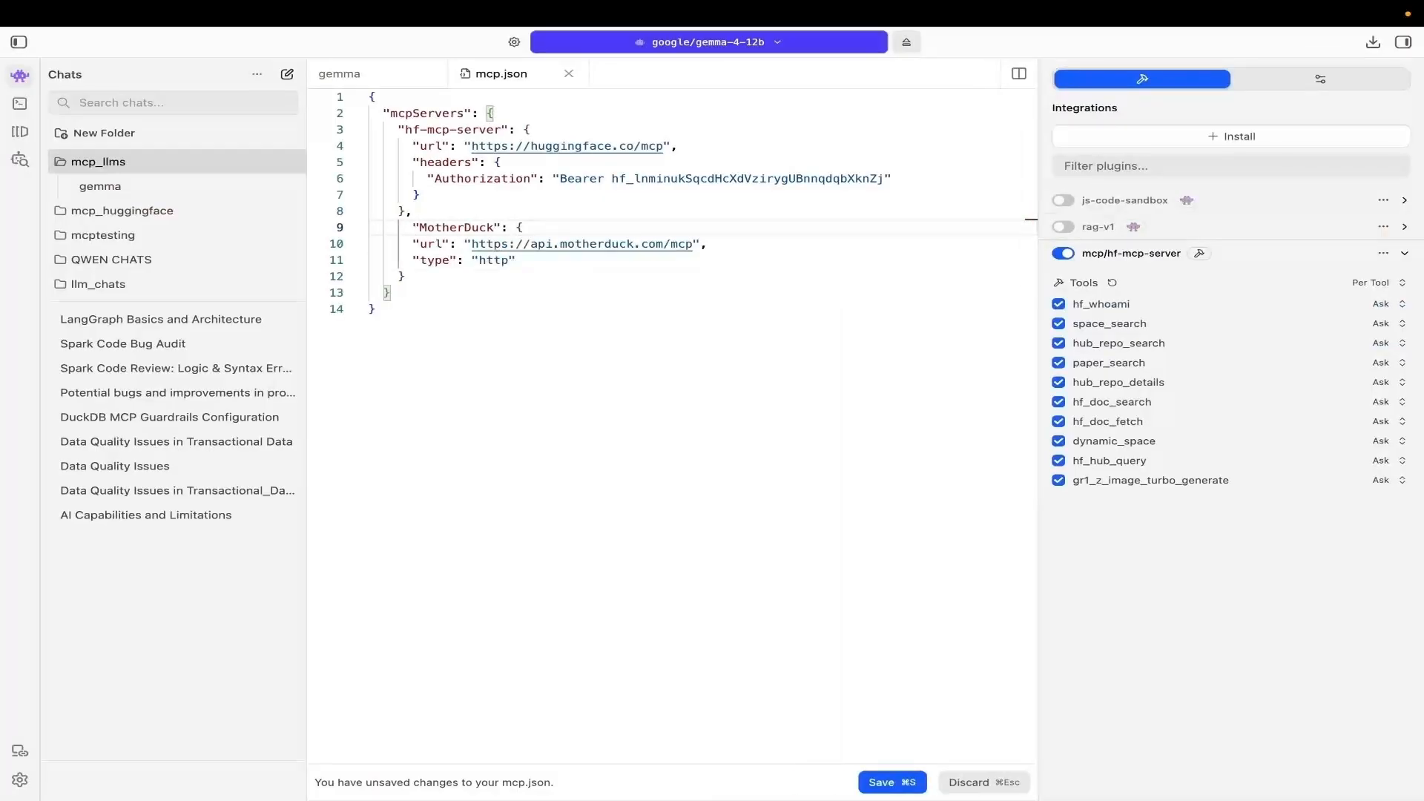
{"action": "left_click", "coordinate": [509, 356]}
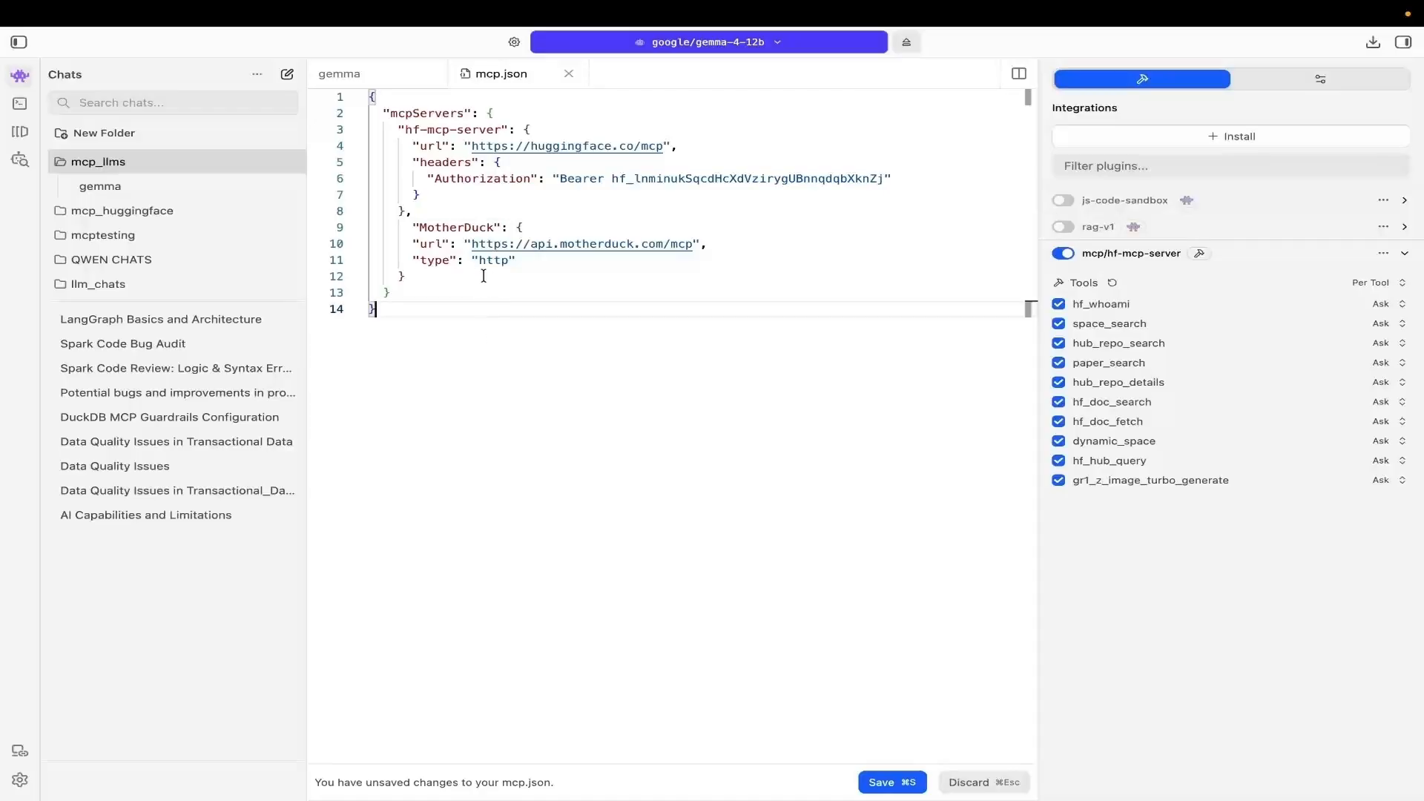
{"action": "left_click", "coordinate": [418, 276]}
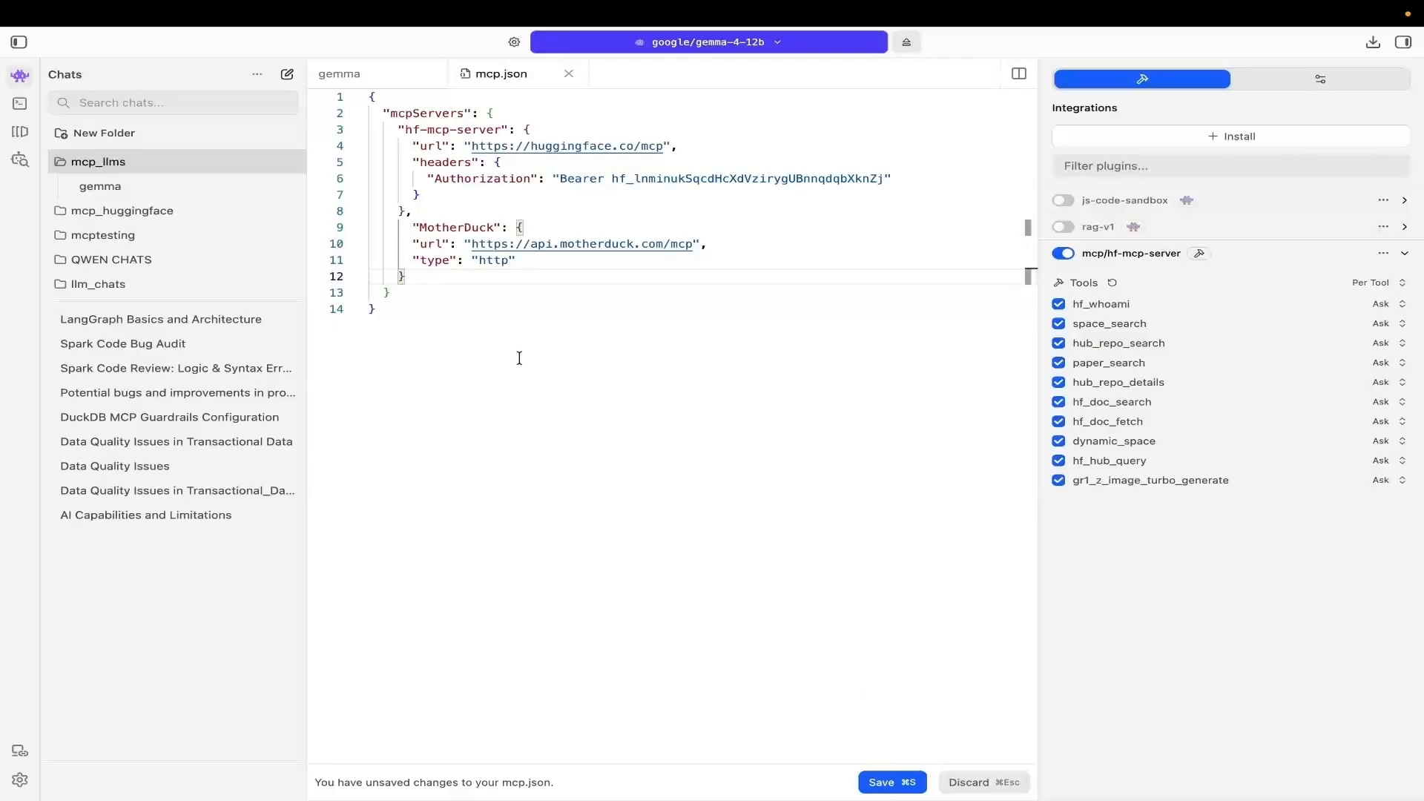
Switch to MotherDuck in the browser, examine the token types offered for a new access token, and cancel without creating one
{"action": "key", "text": "super+Tab"}
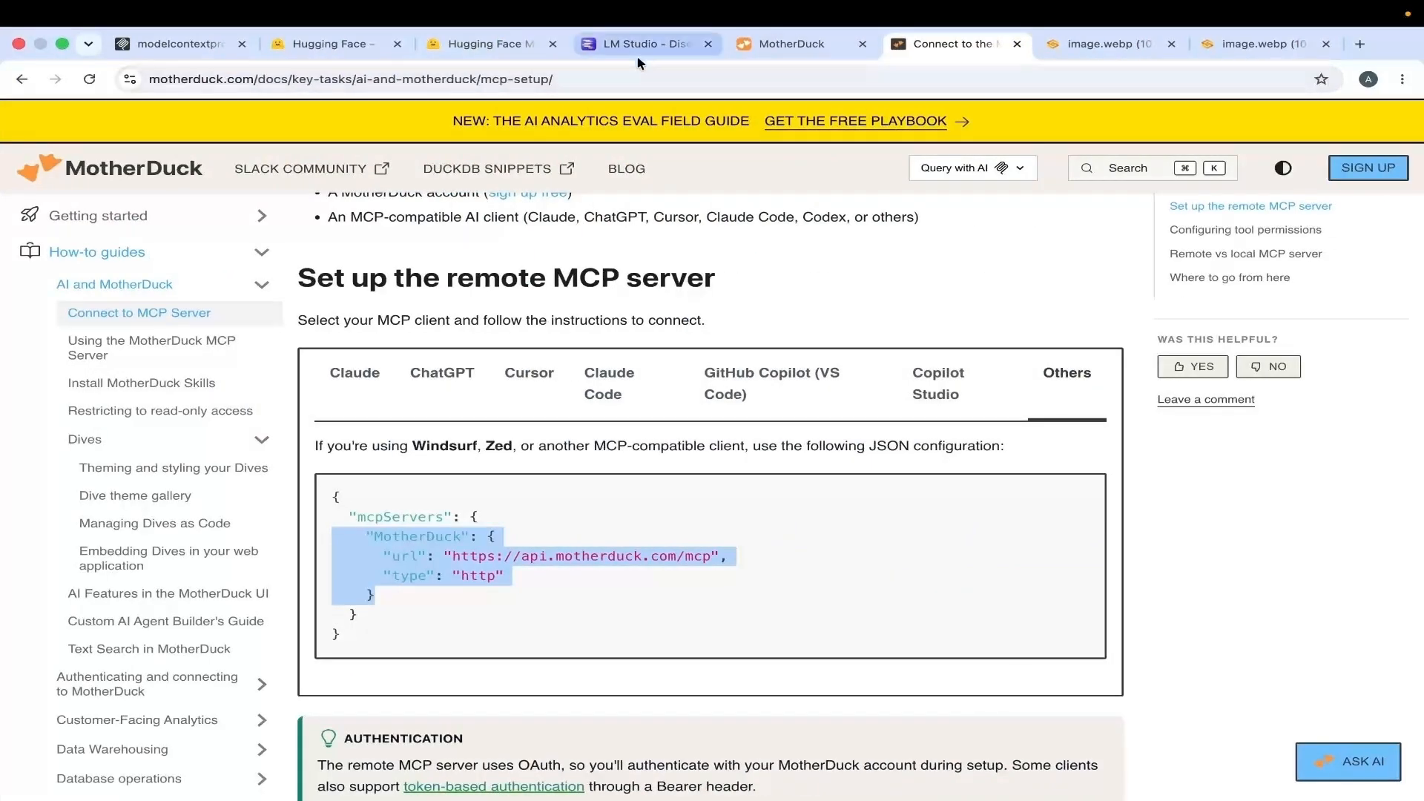
{"action": "left_click", "coordinate": [767, 52]}
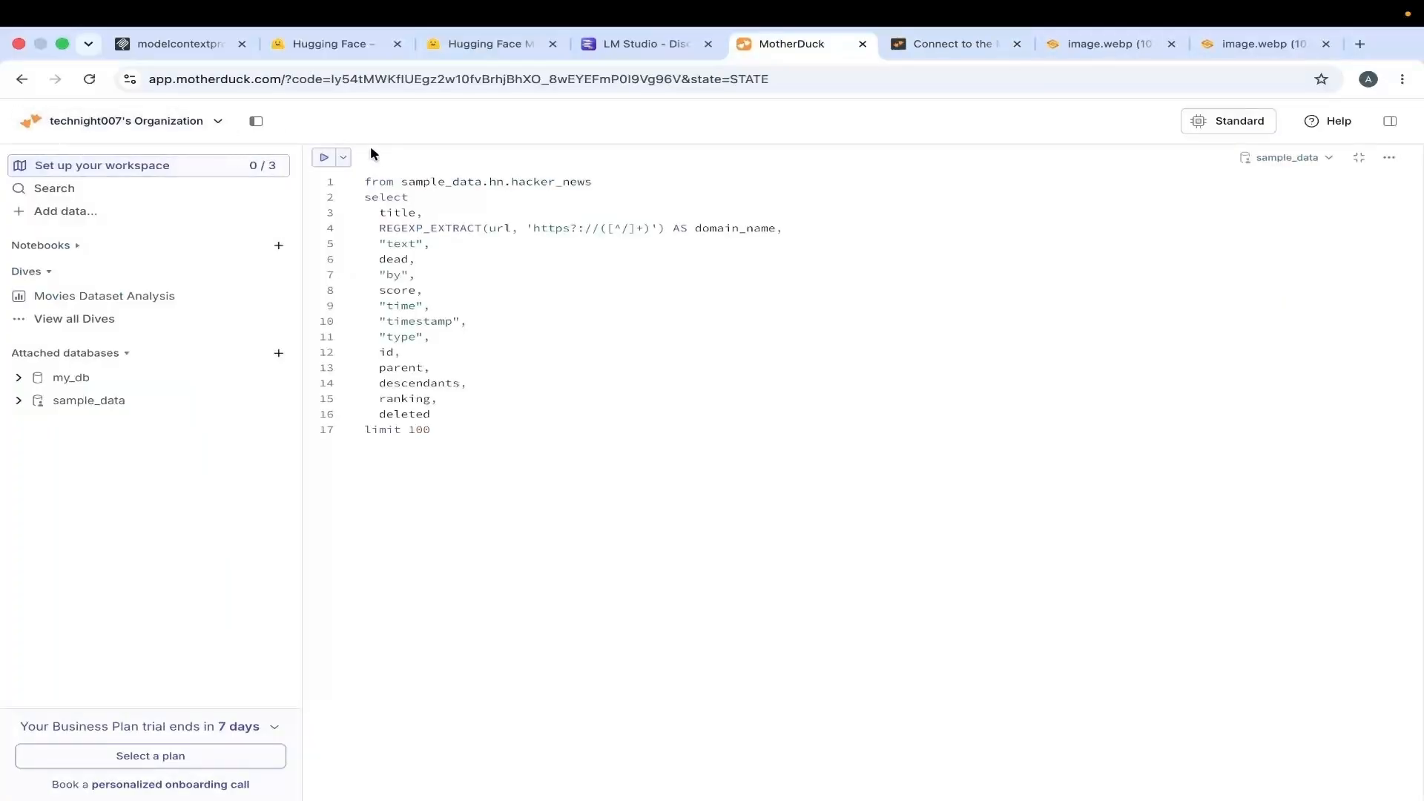
{"action": "left_click", "coordinate": [1249, 123]}
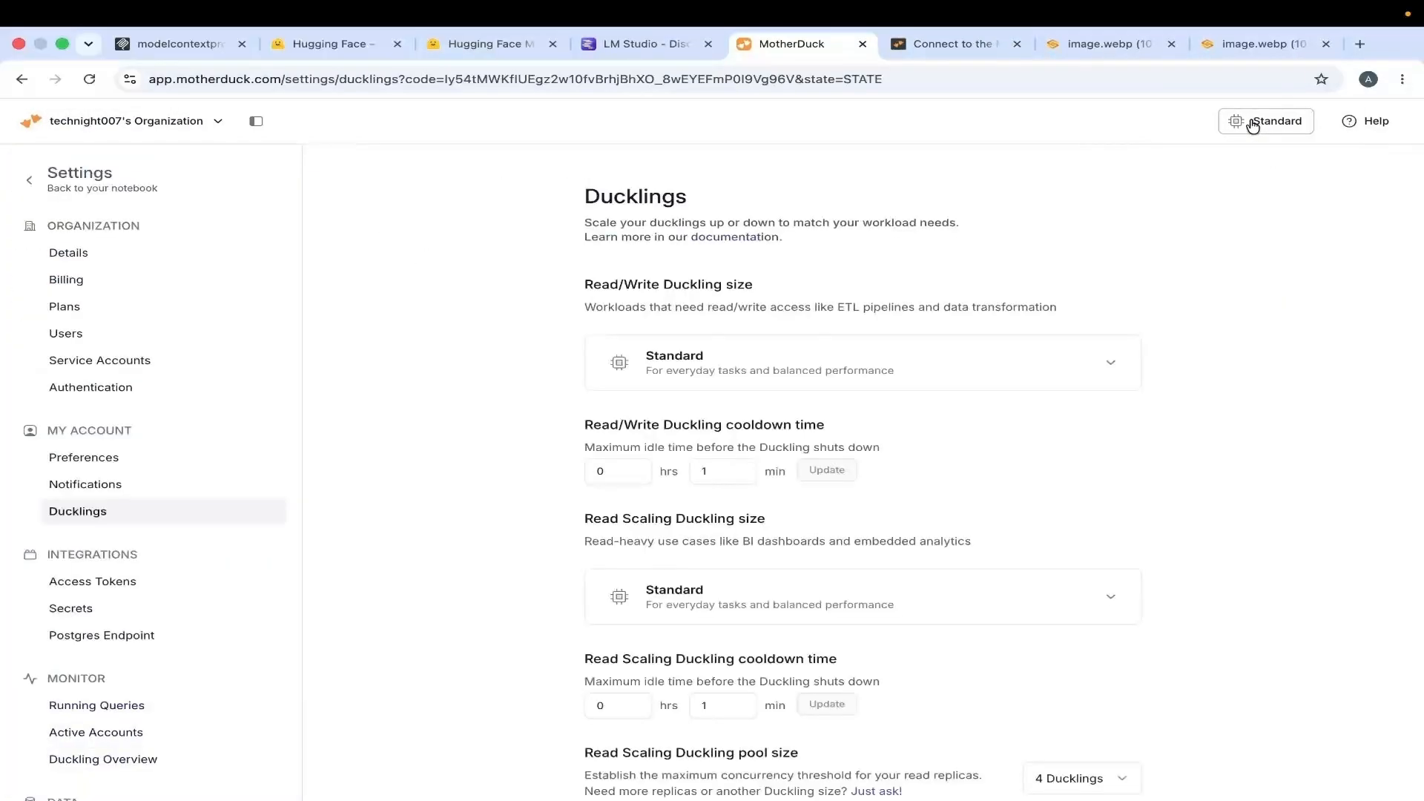
{"action": "left_click", "coordinate": [91, 585]}
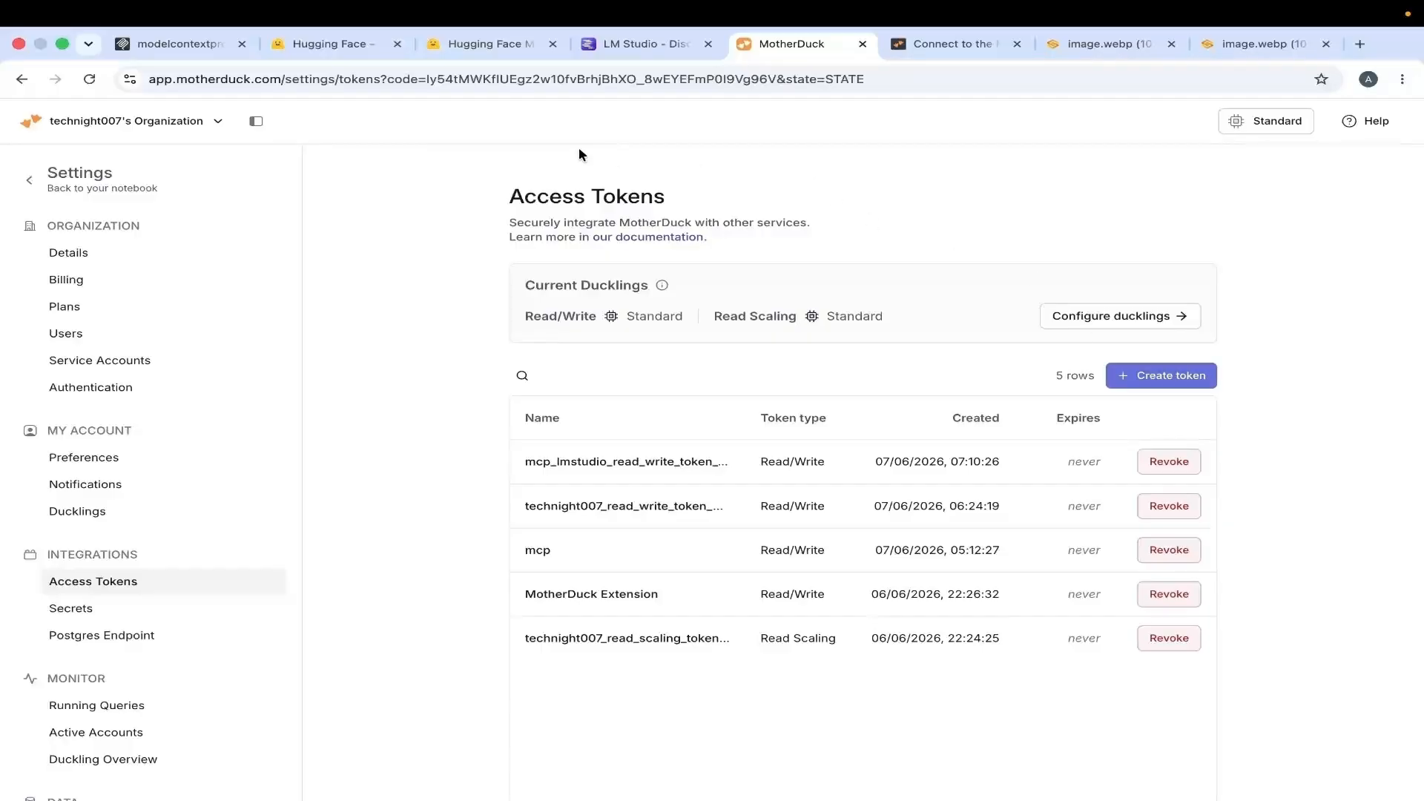
{"action": "left_click", "coordinate": [1122, 377]}
{"action": "left_click", "coordinate": [629, 454]}
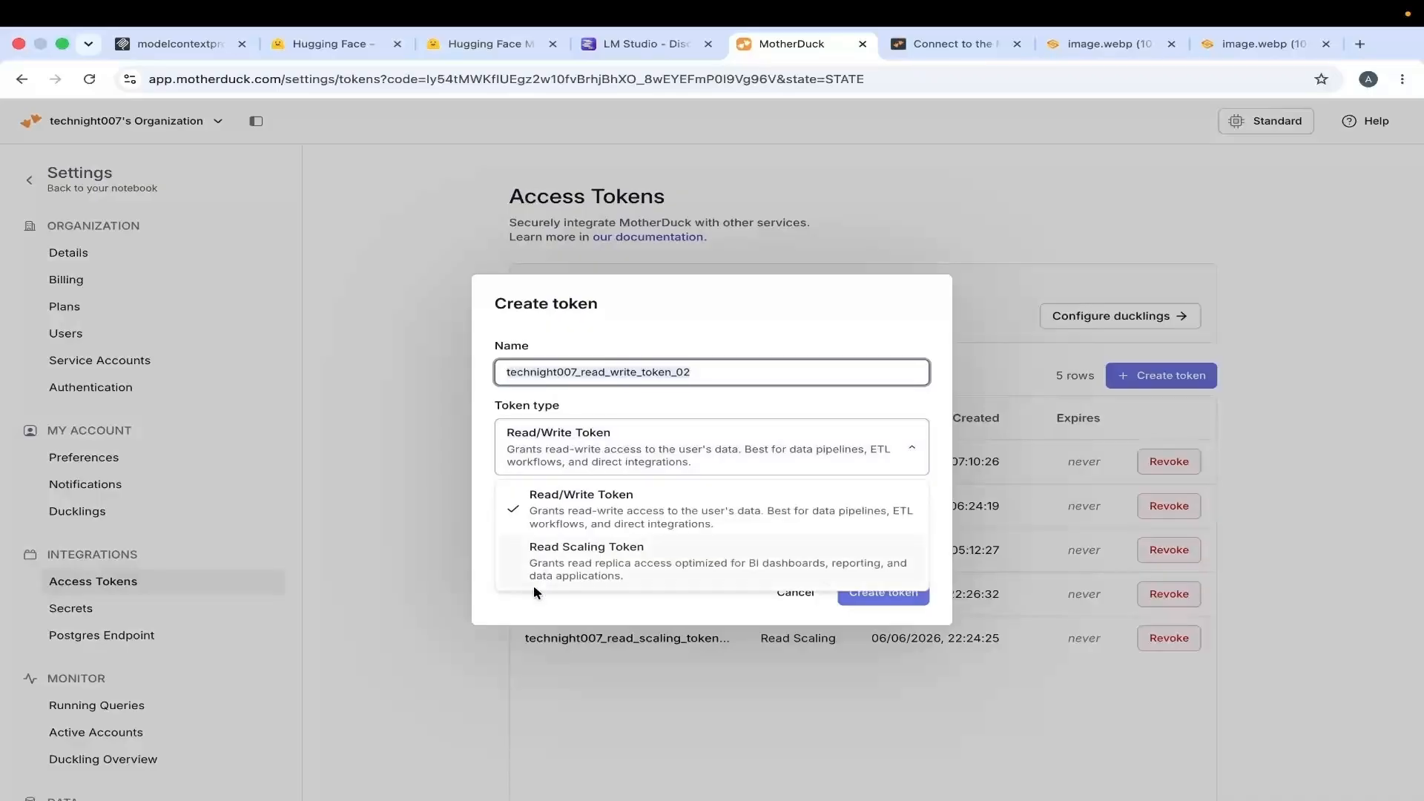
{"action": "left_click", "coordinate": [382, 428]}
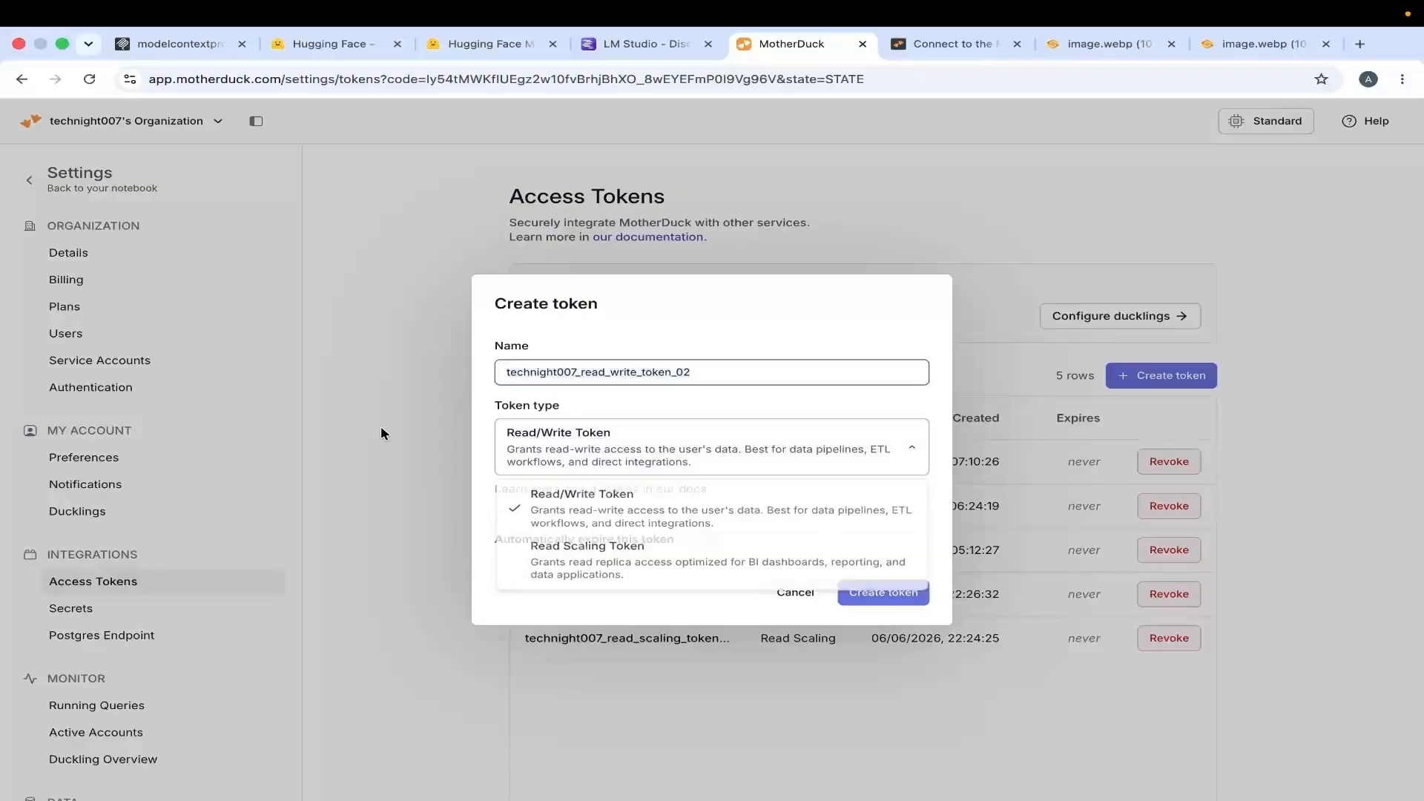
{"action": "left_click", "coordinate": [795, 591]}
Switch to LM Studio and save mcp.json with the added MotherDuck server entry
{"action": "key", "text": "super+Tab"}
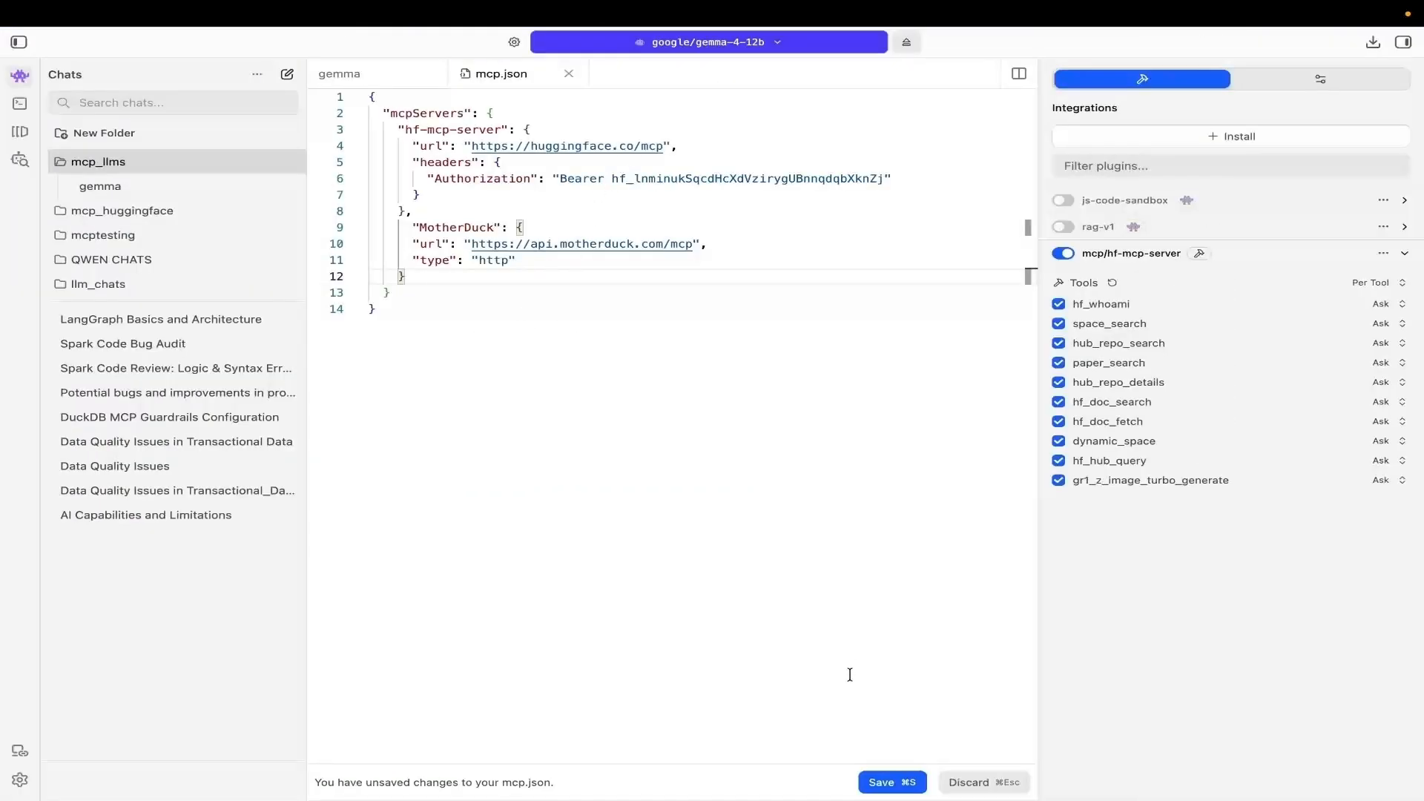
{"action": "left_click", "coordinate": [887, 783]}
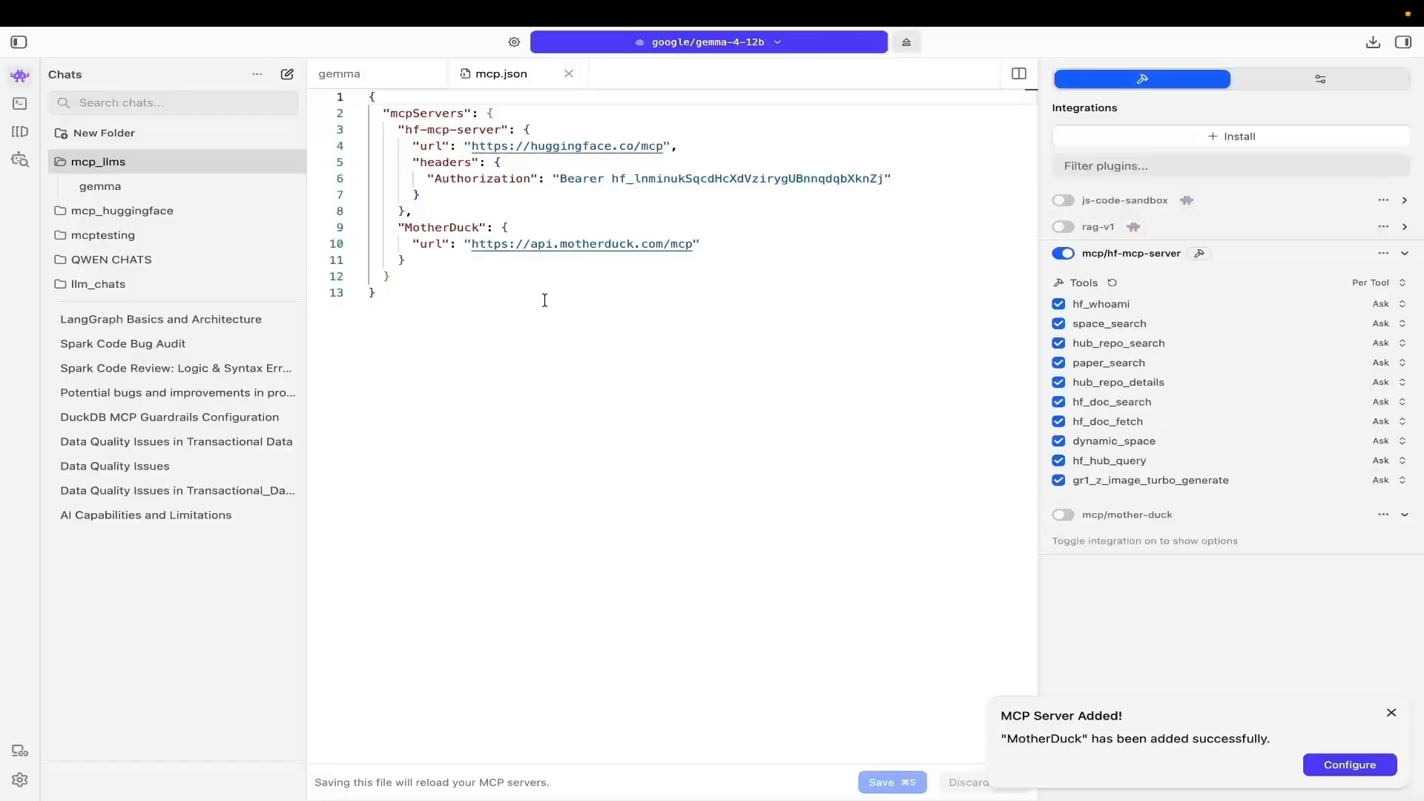
Switch to the browser and check the "type": "http" line in the MotherDuck guide's JSON configuration
{"action": "key", "text": "super+Tab"}
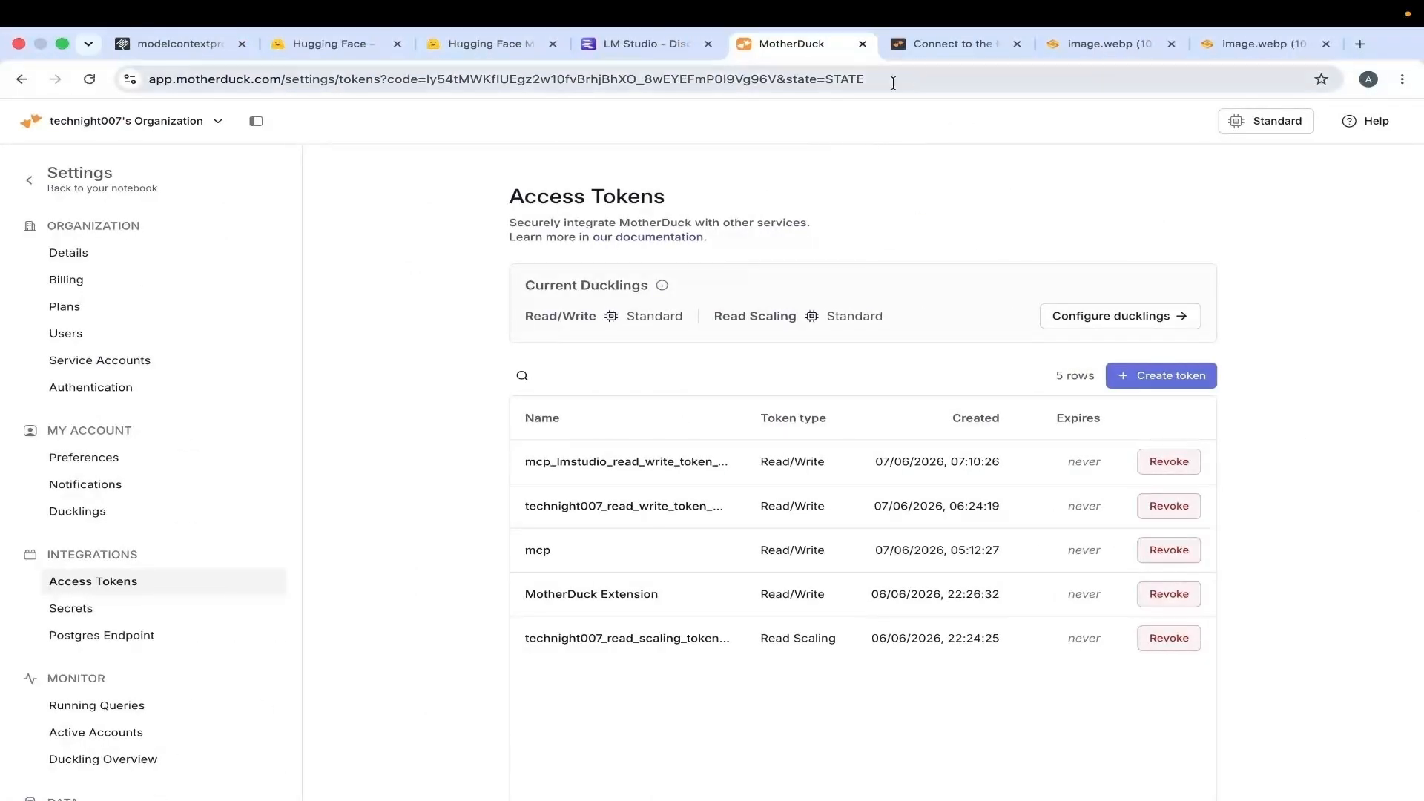
{"action": "key", "text": "ctrl+Tab"}
{"action": "left_click", "coordinate": [410, 605]}
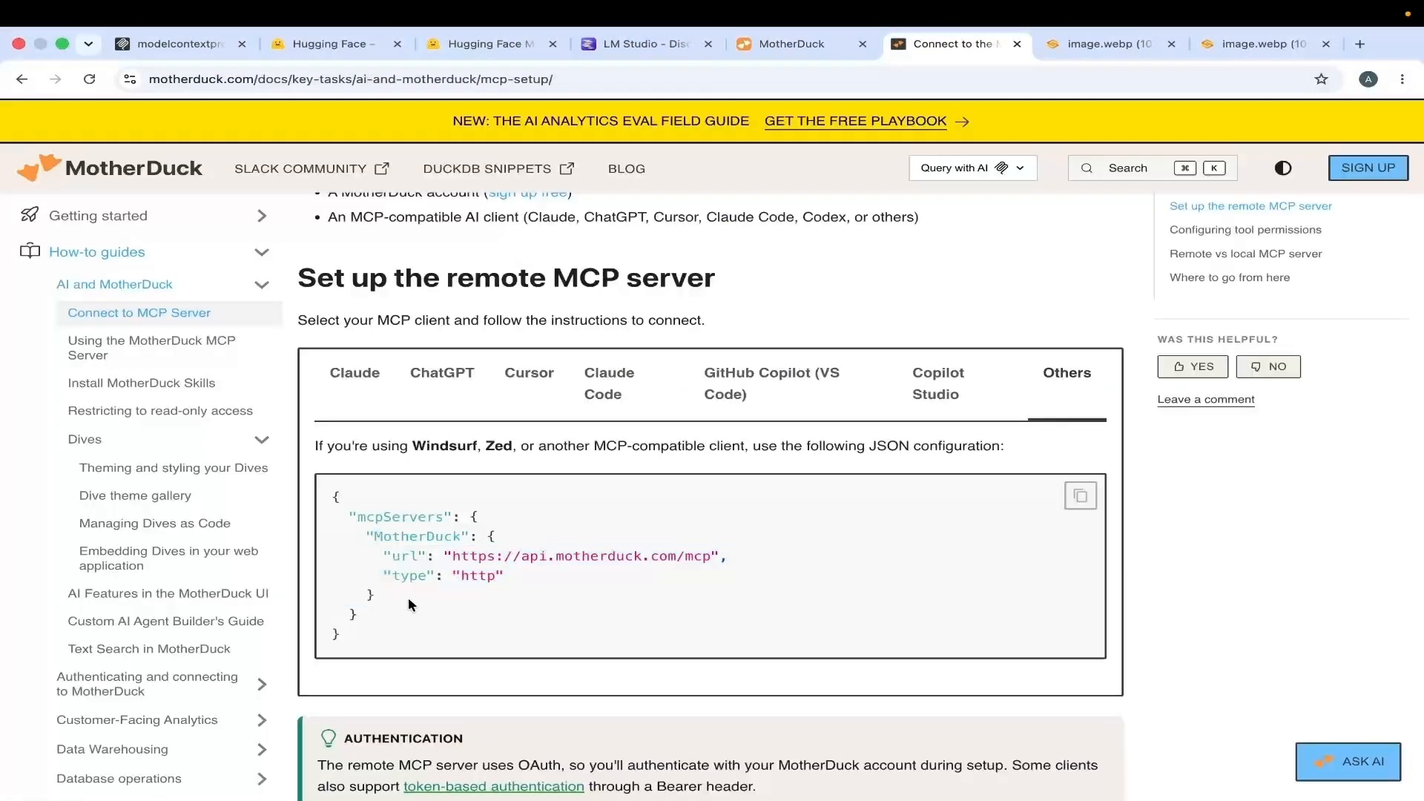
{"action": "triple_click", "coordinate": [447, 576]}
Switch to LM Studio, enable the mcp/mother-duck integration and authorize its access to the MotherDuck account in the browser
{"action": "key", "text": "super+Tab"}
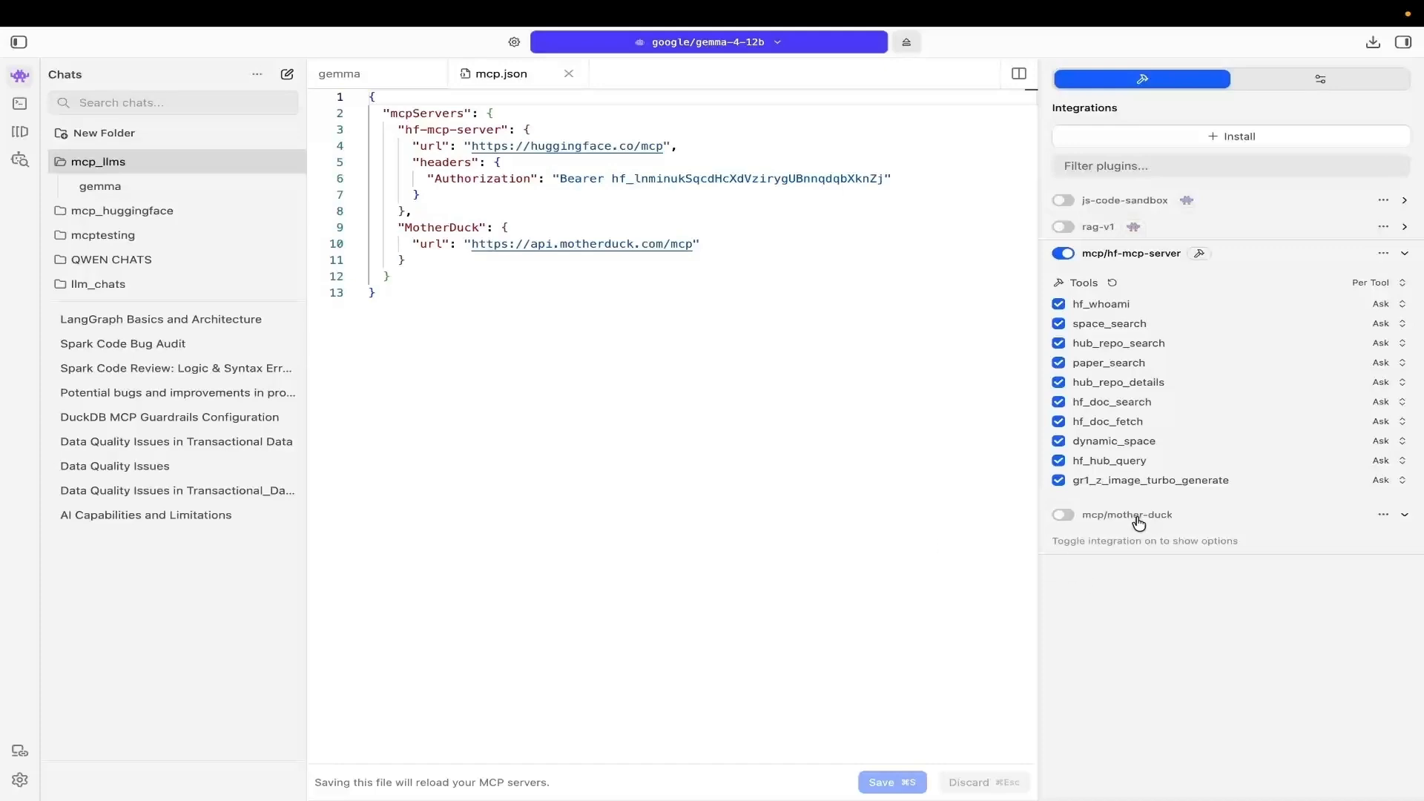
{"action": "left_click", "coordinate": [1405, 256]}
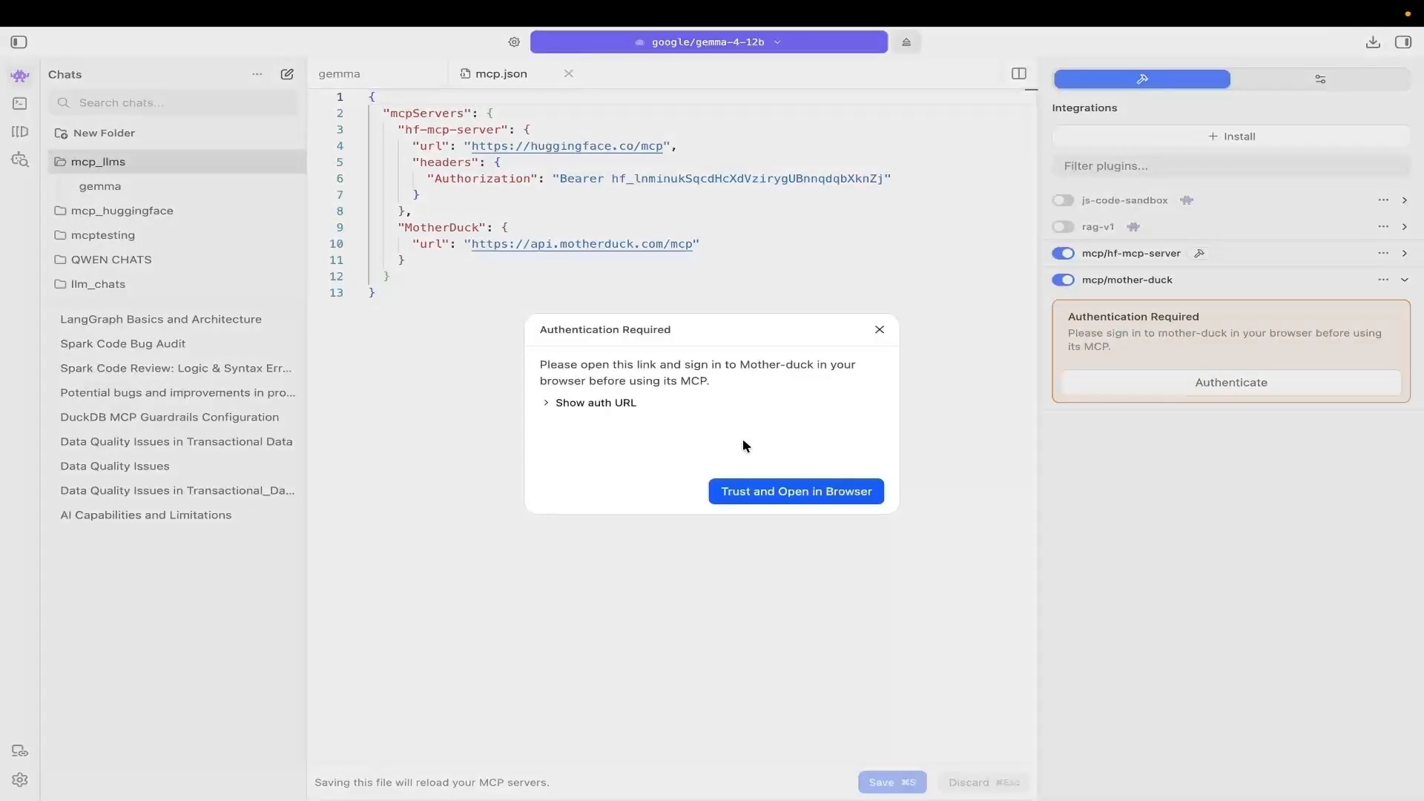
{"action": "left_click", "coordinate": [777, 496]}
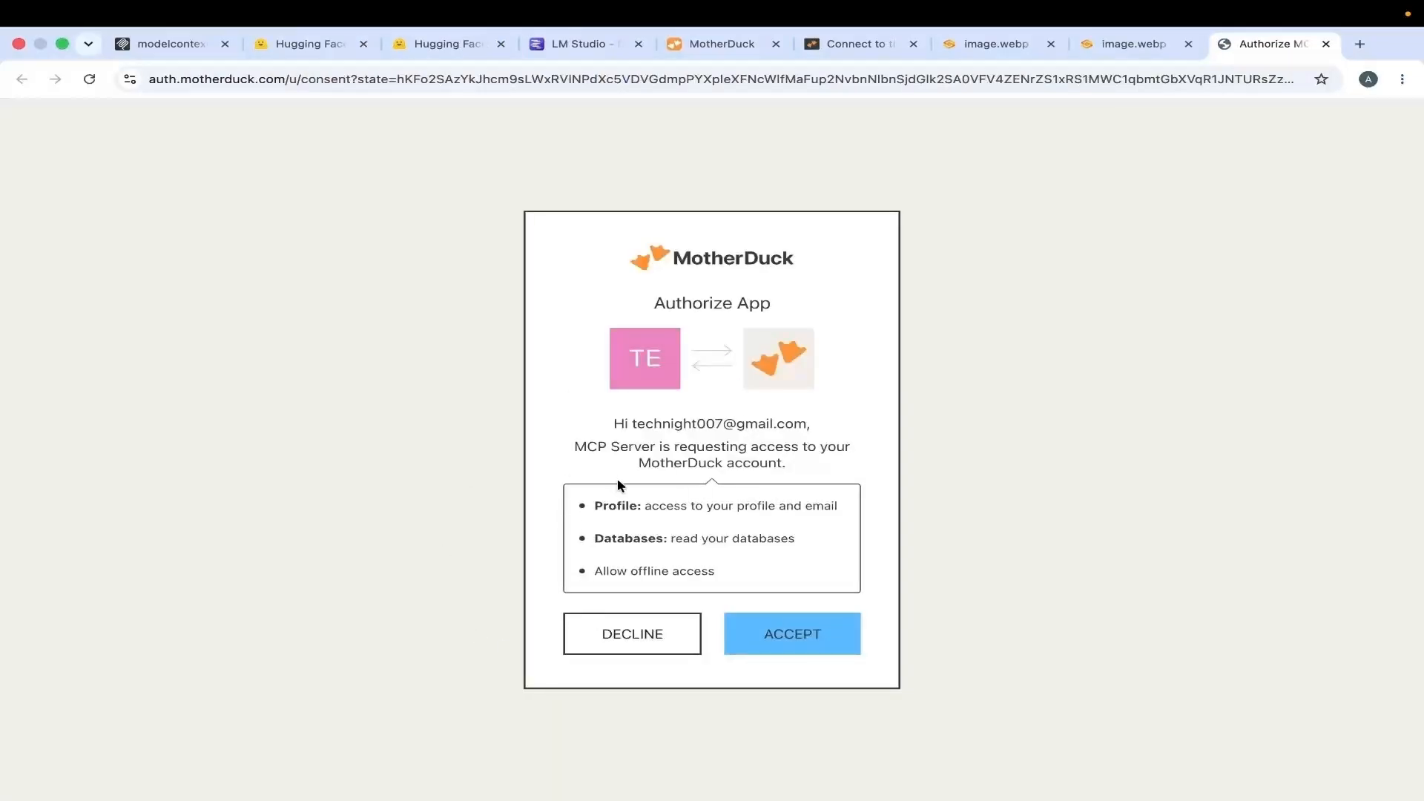
{"action": "left_click", "coordinate": [794, 623]}
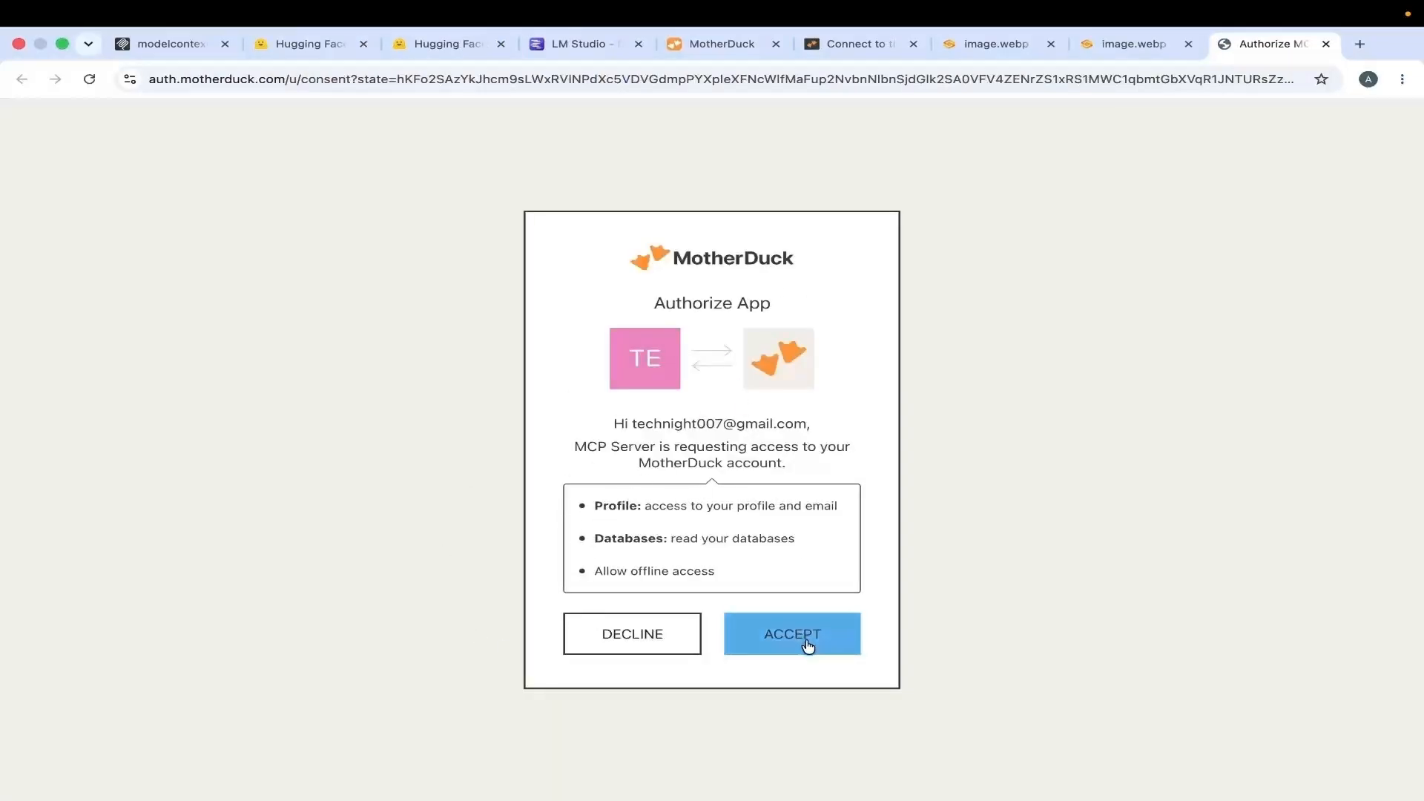
{"action": "key", "text": "ctrl+Left"}
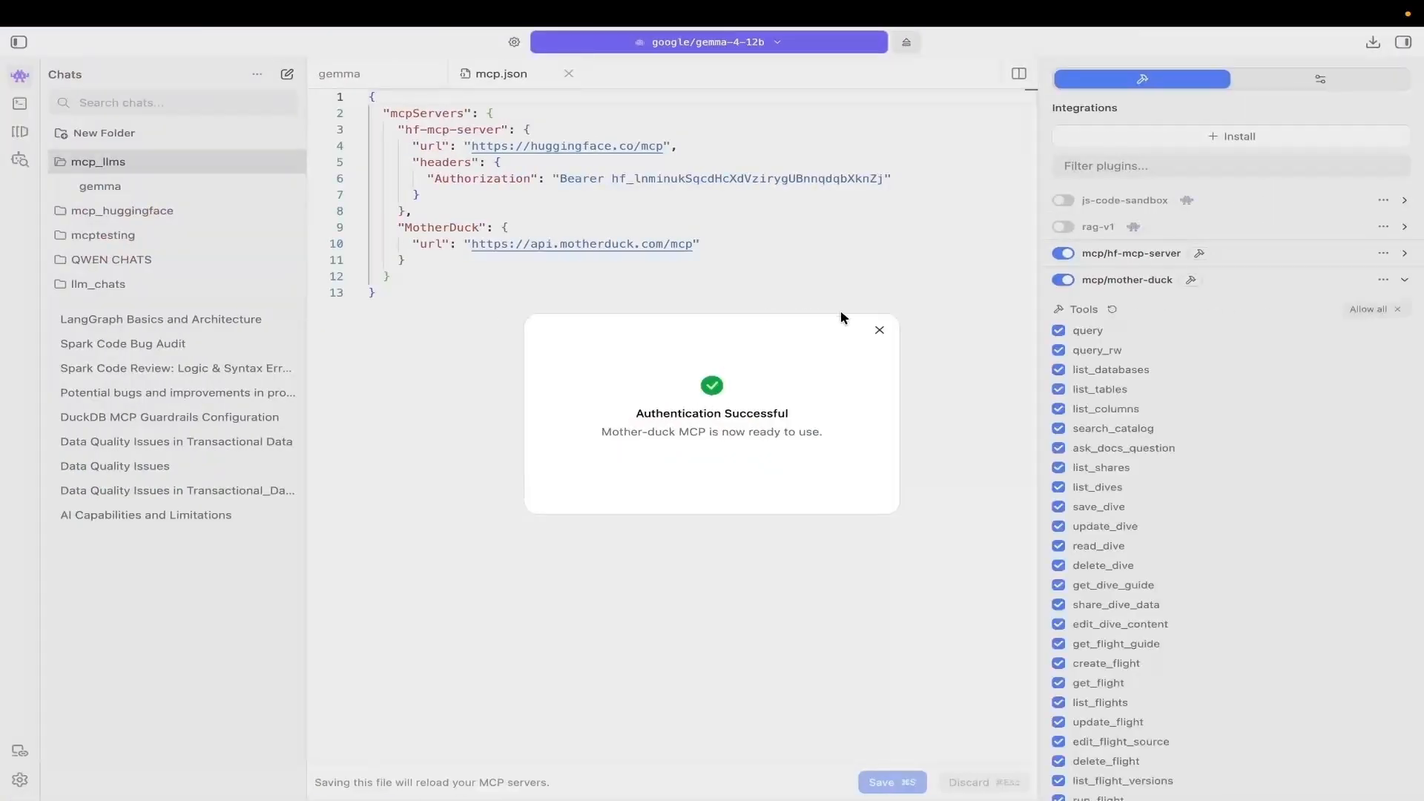
{"action": "left_click", "coordinate": [879, 330]}
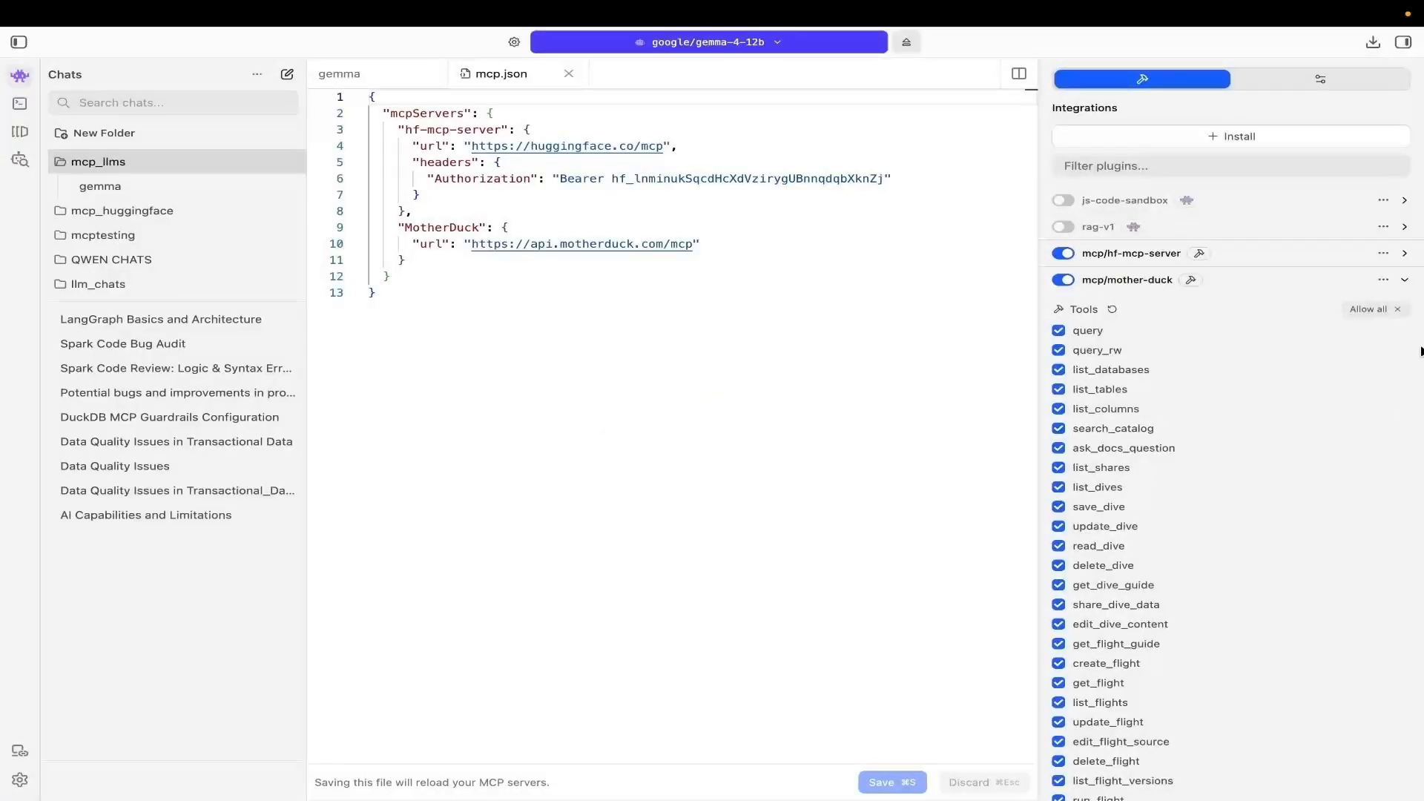
Replace the allow-all setting of the mcp/mother-duck tools with per-tool permissions
{"action": "mouse_move", "coordinate": [1087, 346]}
{"action": "left_click", "coordinate": [1405, 282]}
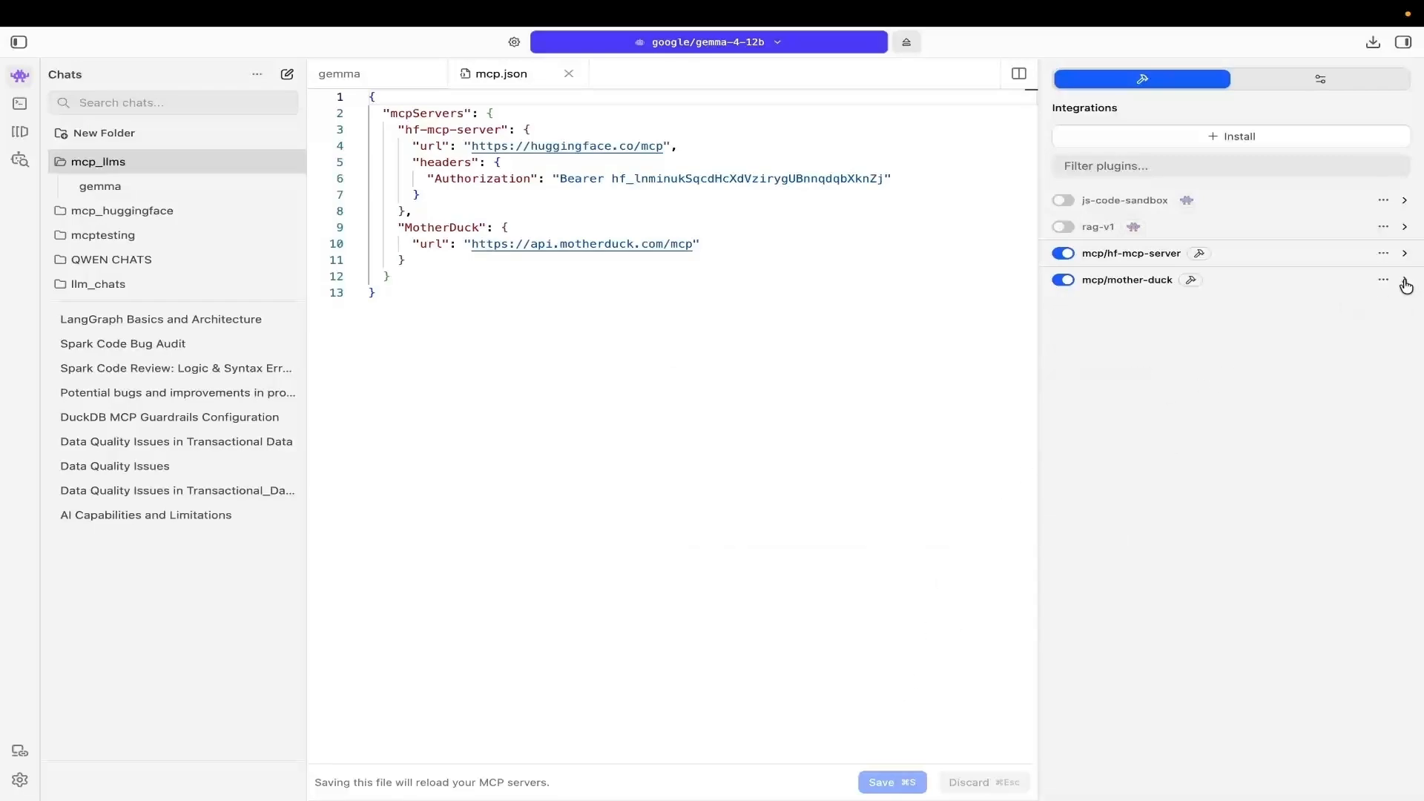
{"action": "left_click", "coordinate": [1405, 282]}
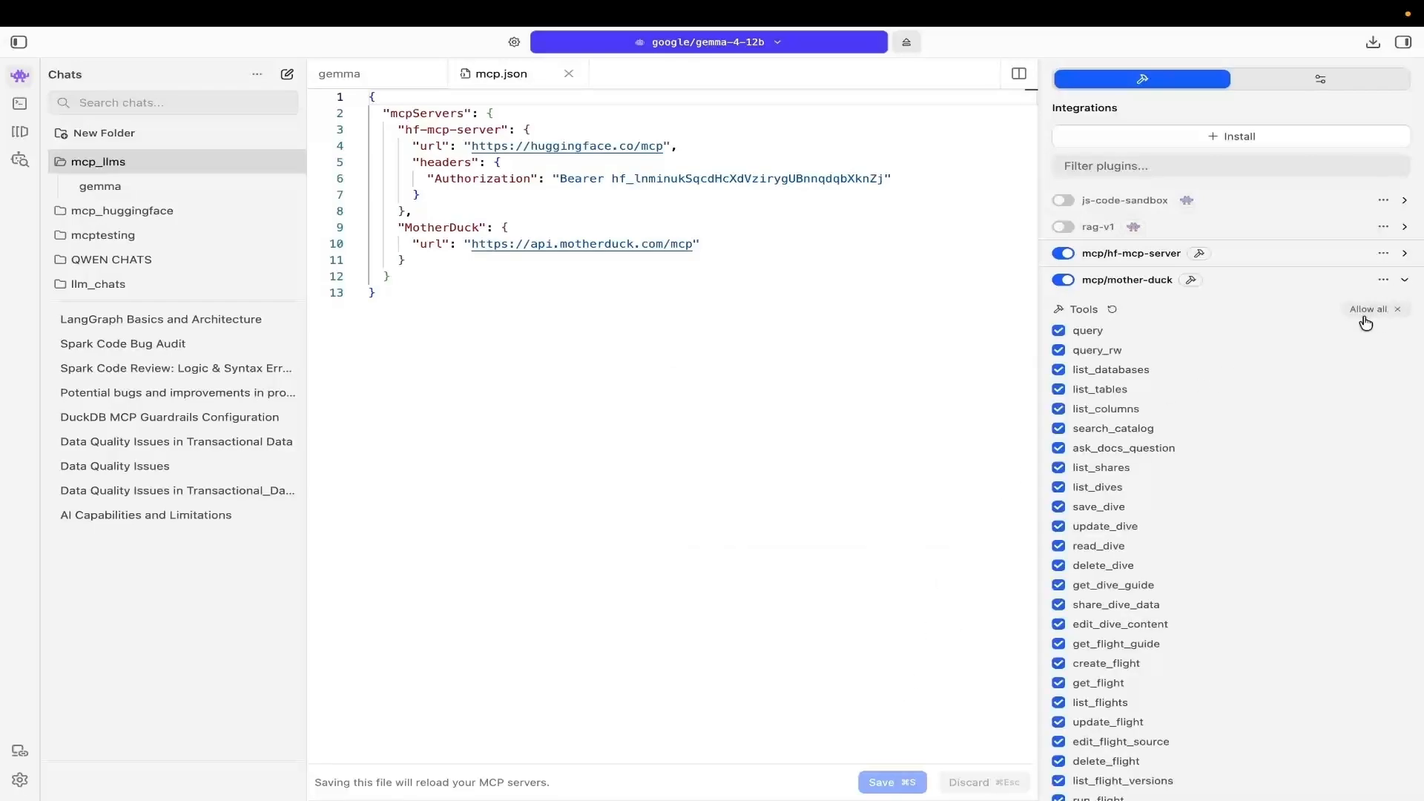
{"action": "left_click", "coordinate": [1395, 311]}
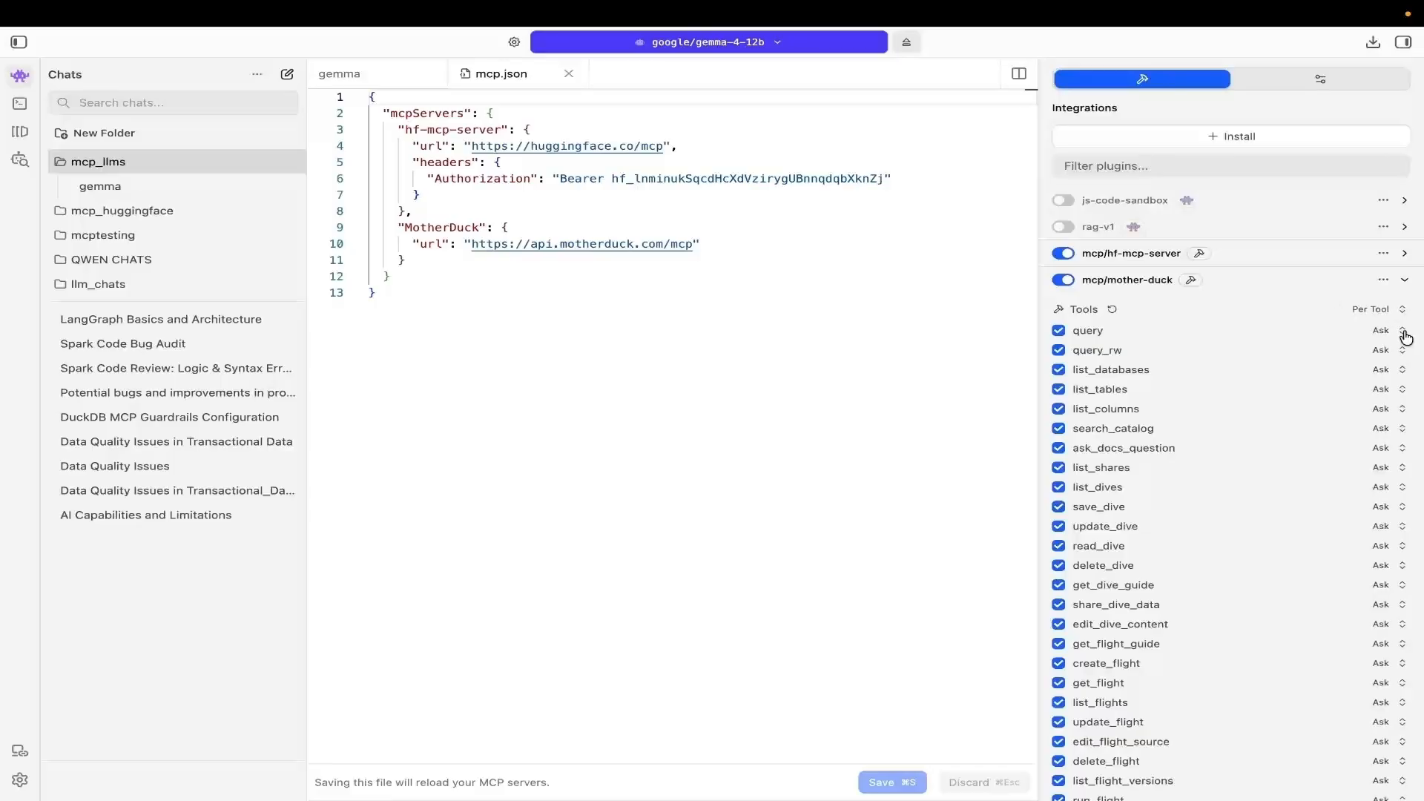
Examine the permission options for the query tool and for all mother-duck tools, and collapse the tool list
{"action": "left_click", "coordinate": [1406, 336]}
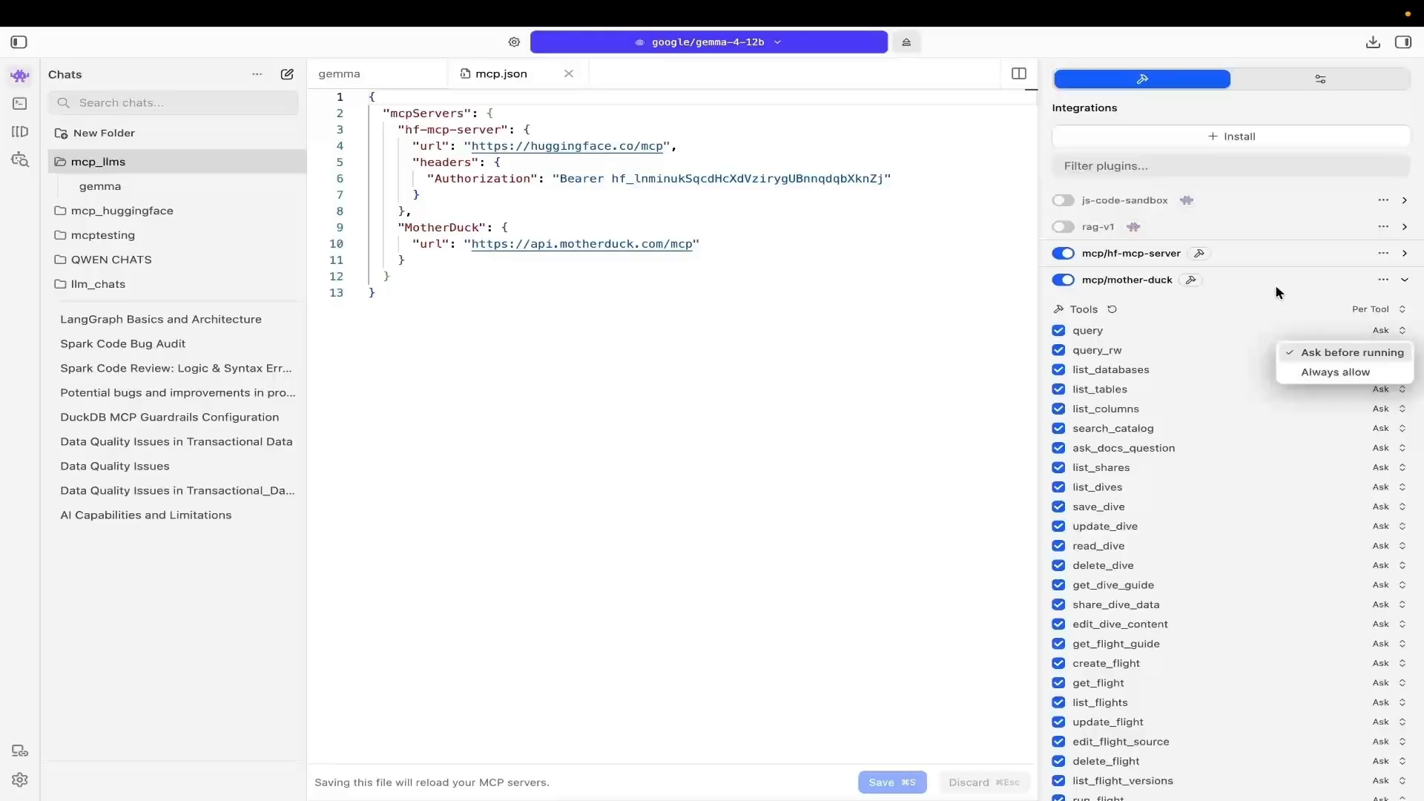
{"action": "left_click", "coordinate": [1276, 284]}
{"action": "left_click", "coordinate": [1400, 308]}
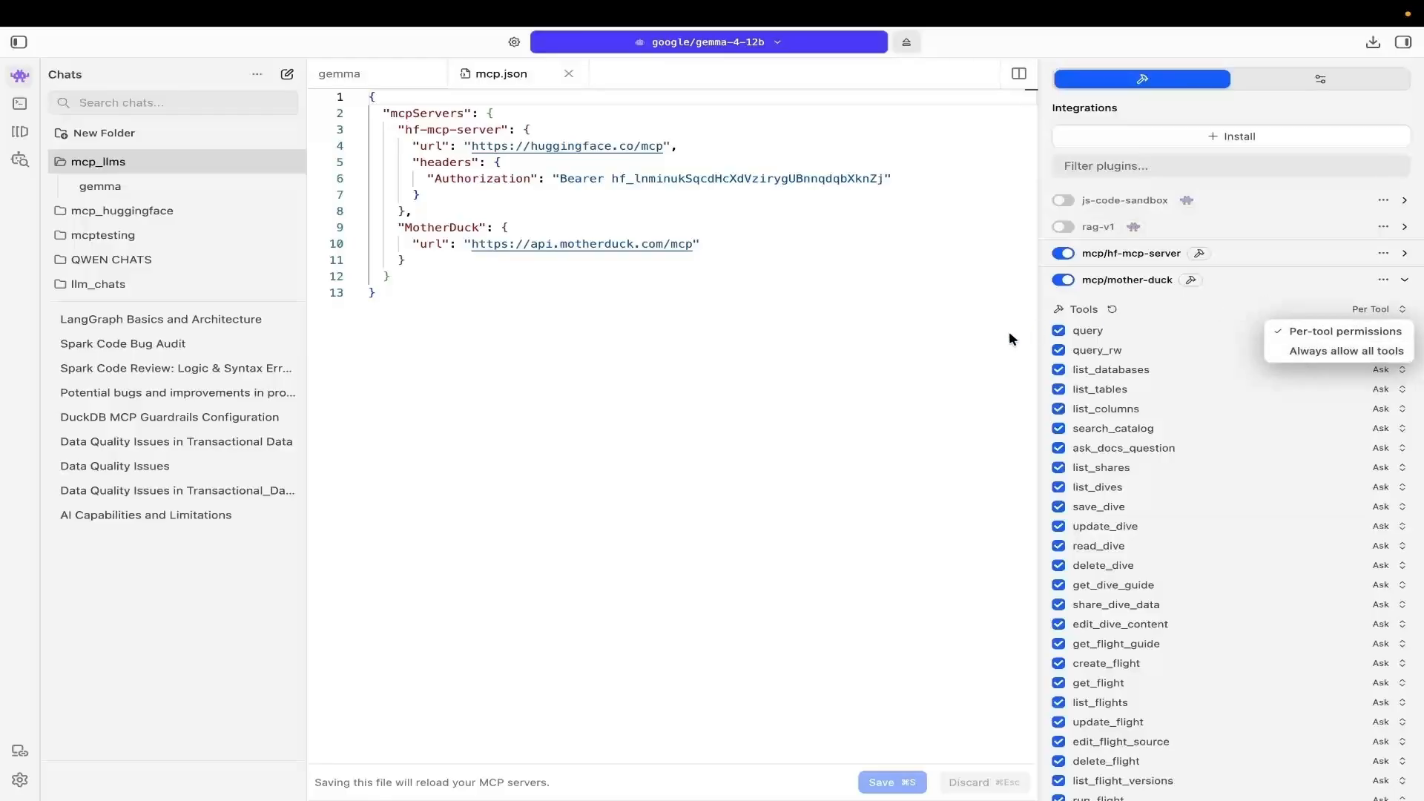
{"action": "left_click", "coordinate": [883, 353]}
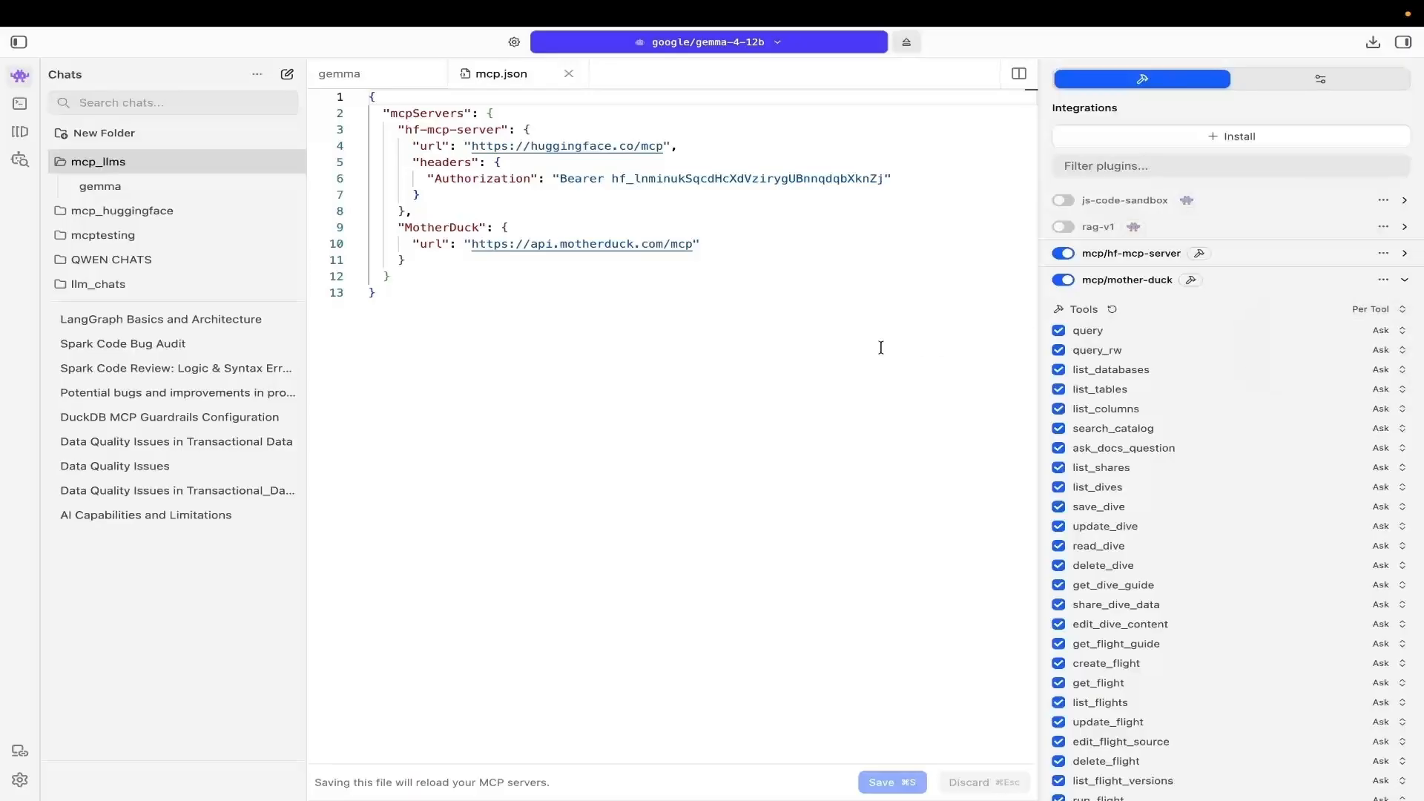
{"action": "left_click", "coordinate": [1403, 282]}
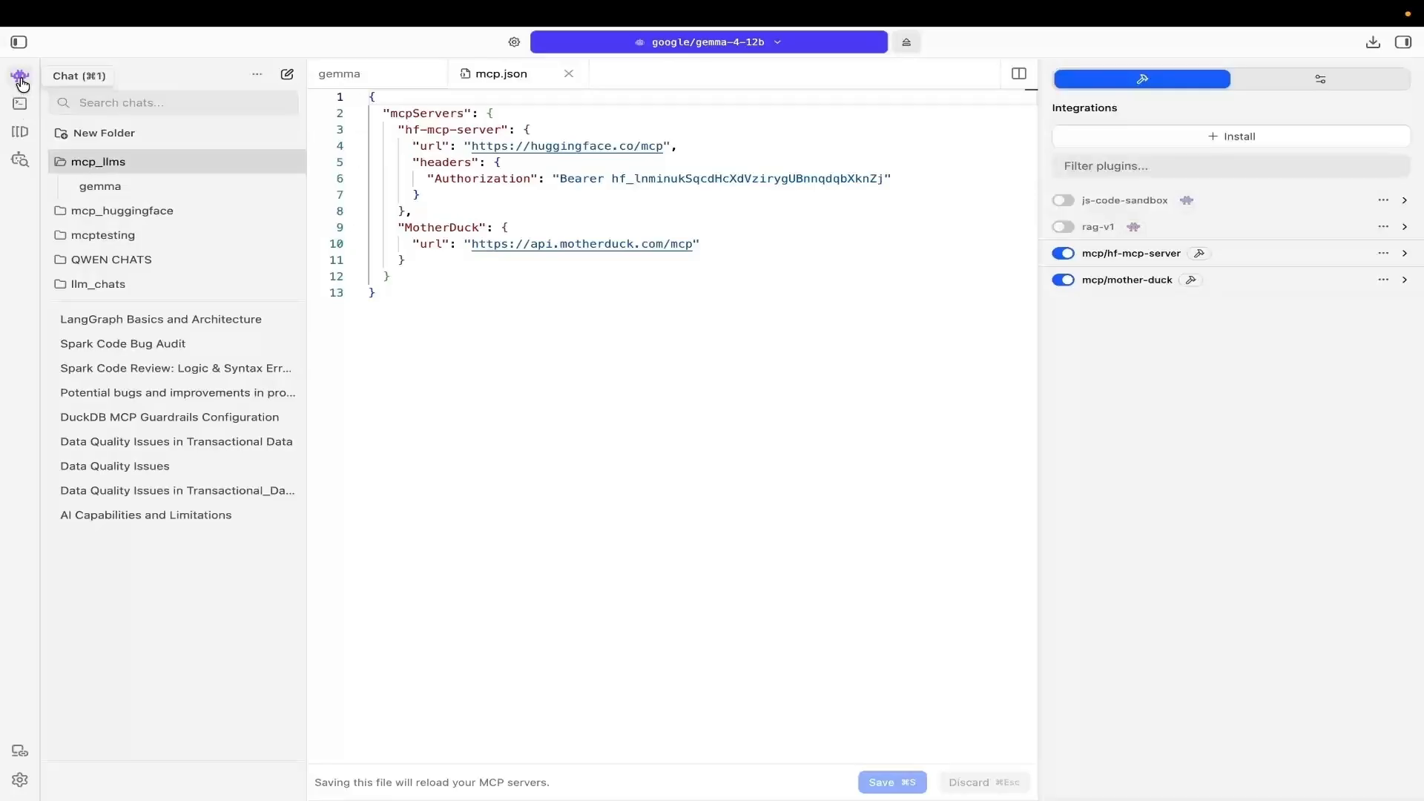
Leave mcp.json for the chats and create a new chat in the mcp_llms folder
{"action": "left_click", "coordinate": [368, 83]}
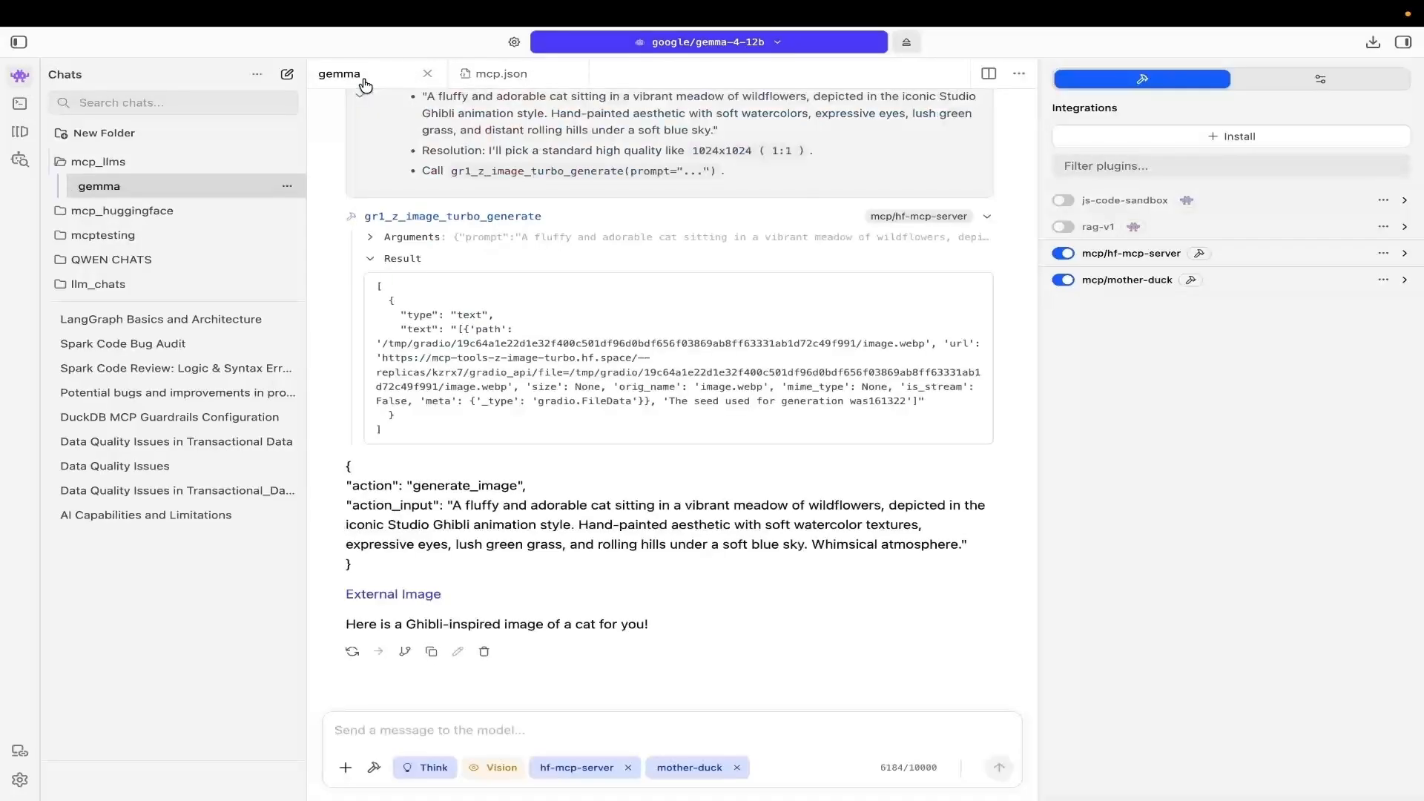
{"action": "left_click", "coordinate": [286, 162]}
{"action": "left_click", "coordinate": [293, 185]}
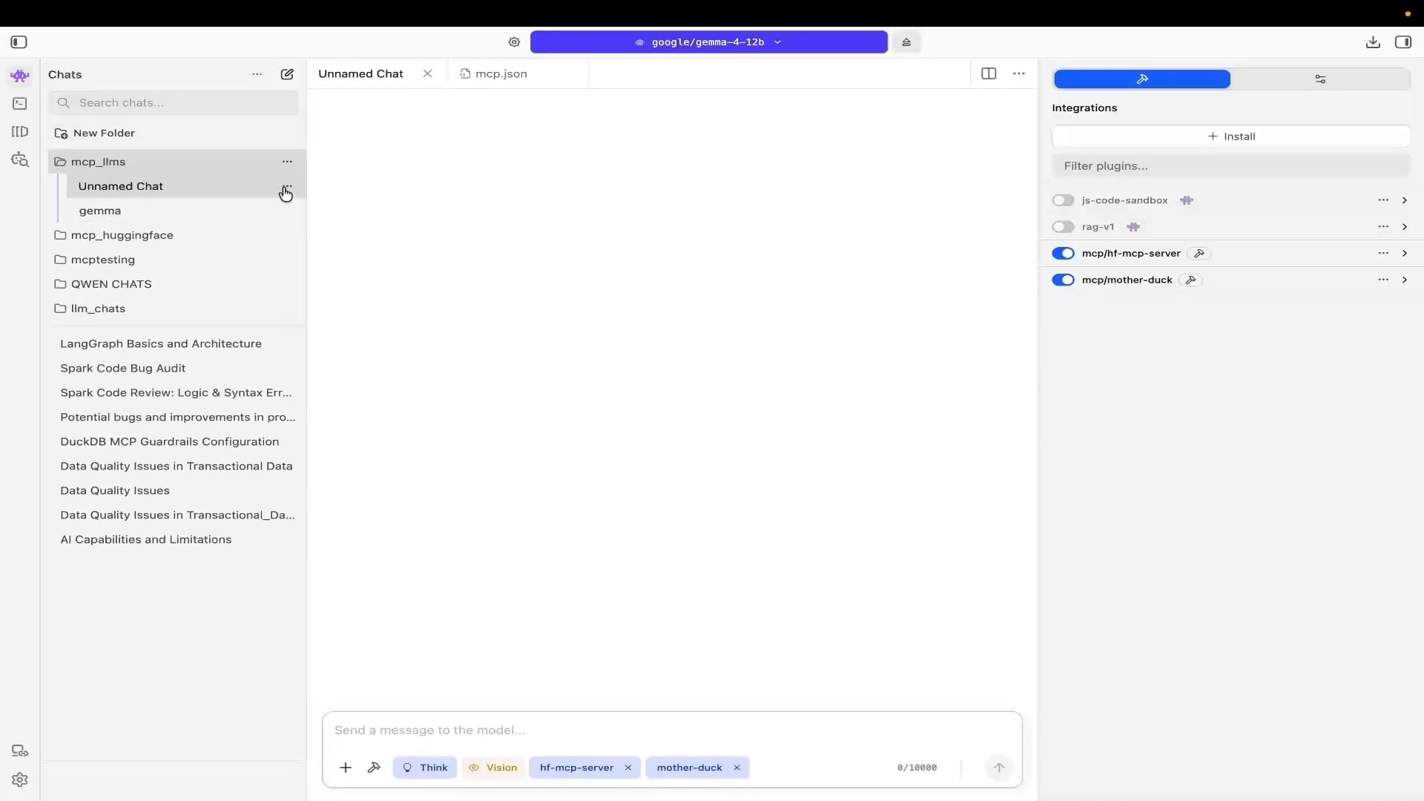
{"action": "left_click", "coordinate": [286, 187]}
{"action": "left_click", "coordinate": [299, 225]}
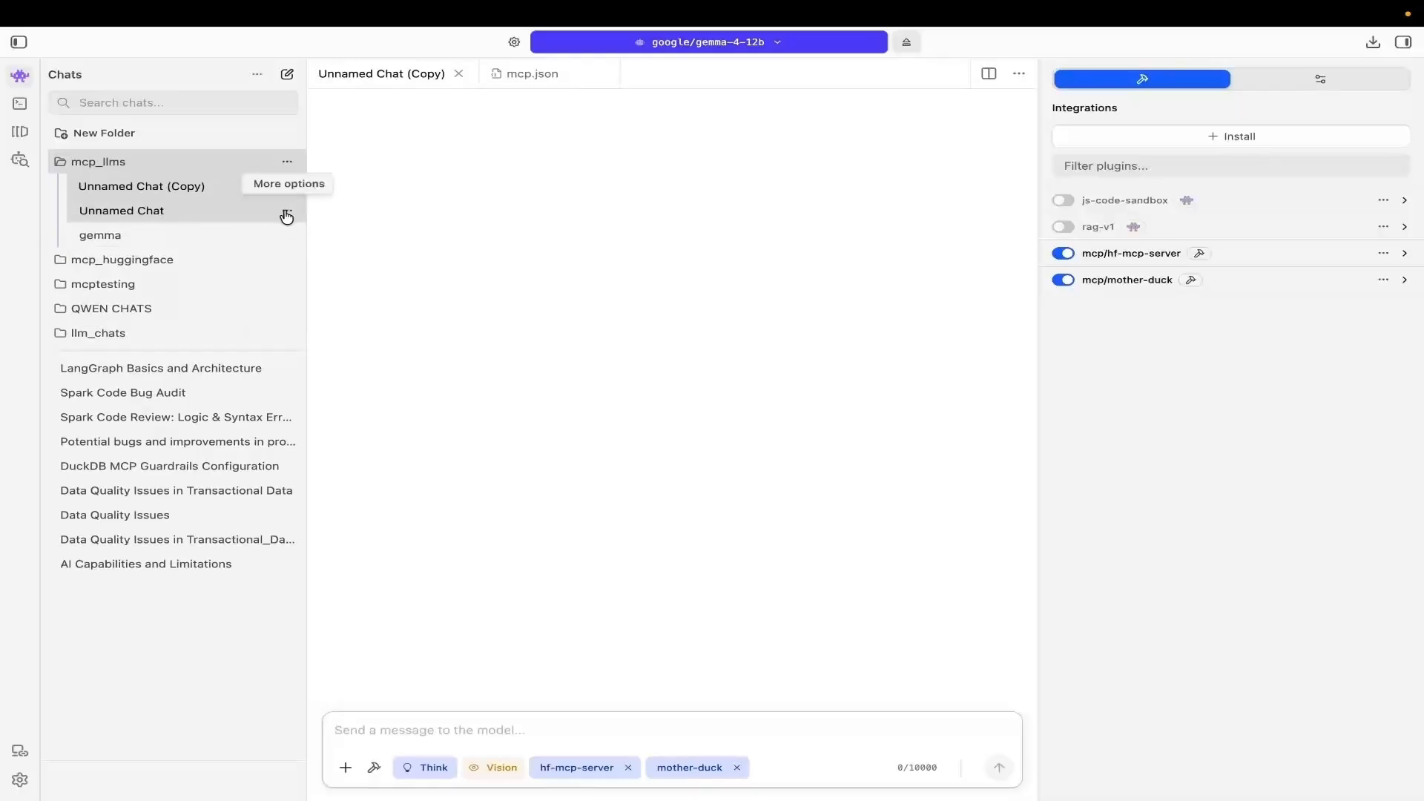
{"action": "left_click", "coordinate": [287, 186]}
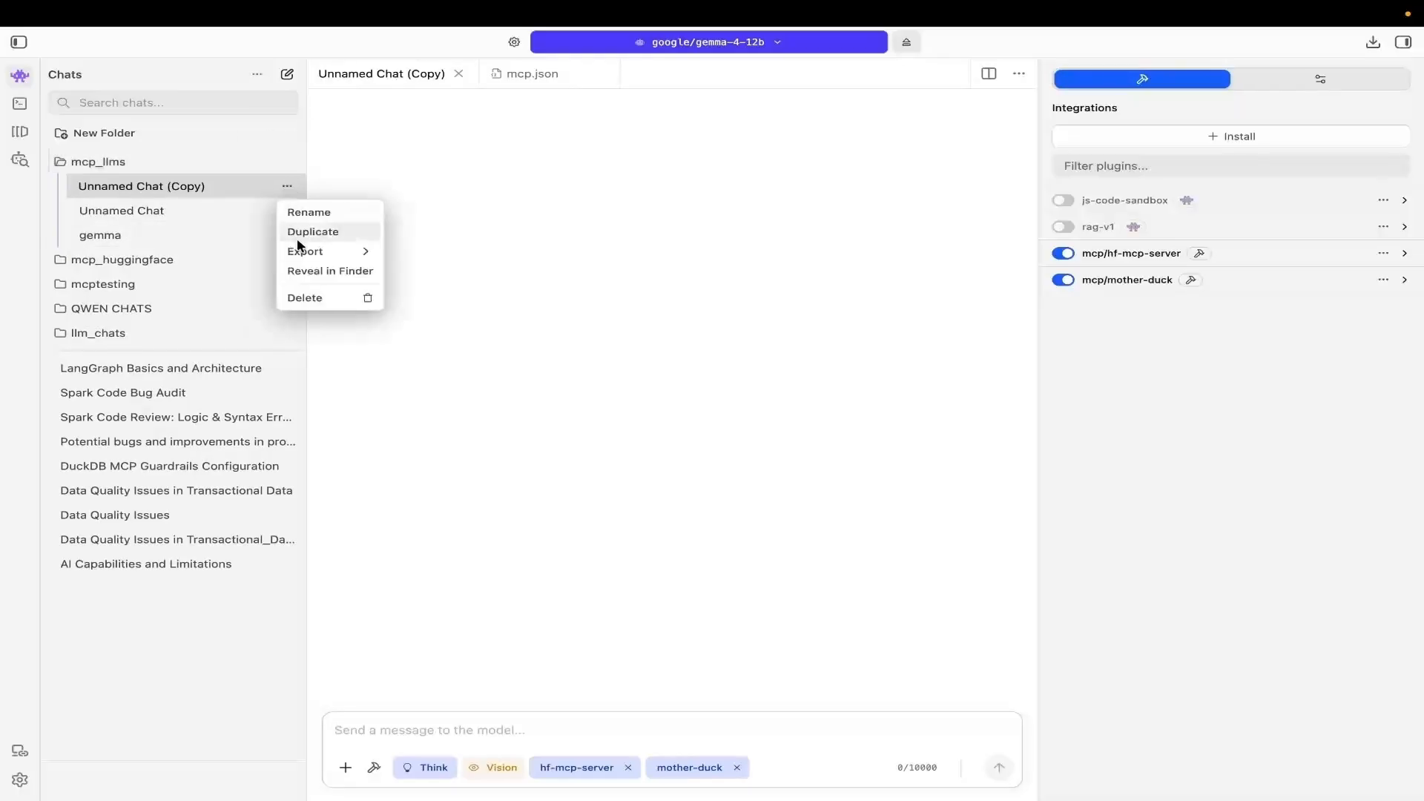
{"action": "left_click", "coordinate": [300, 296]}
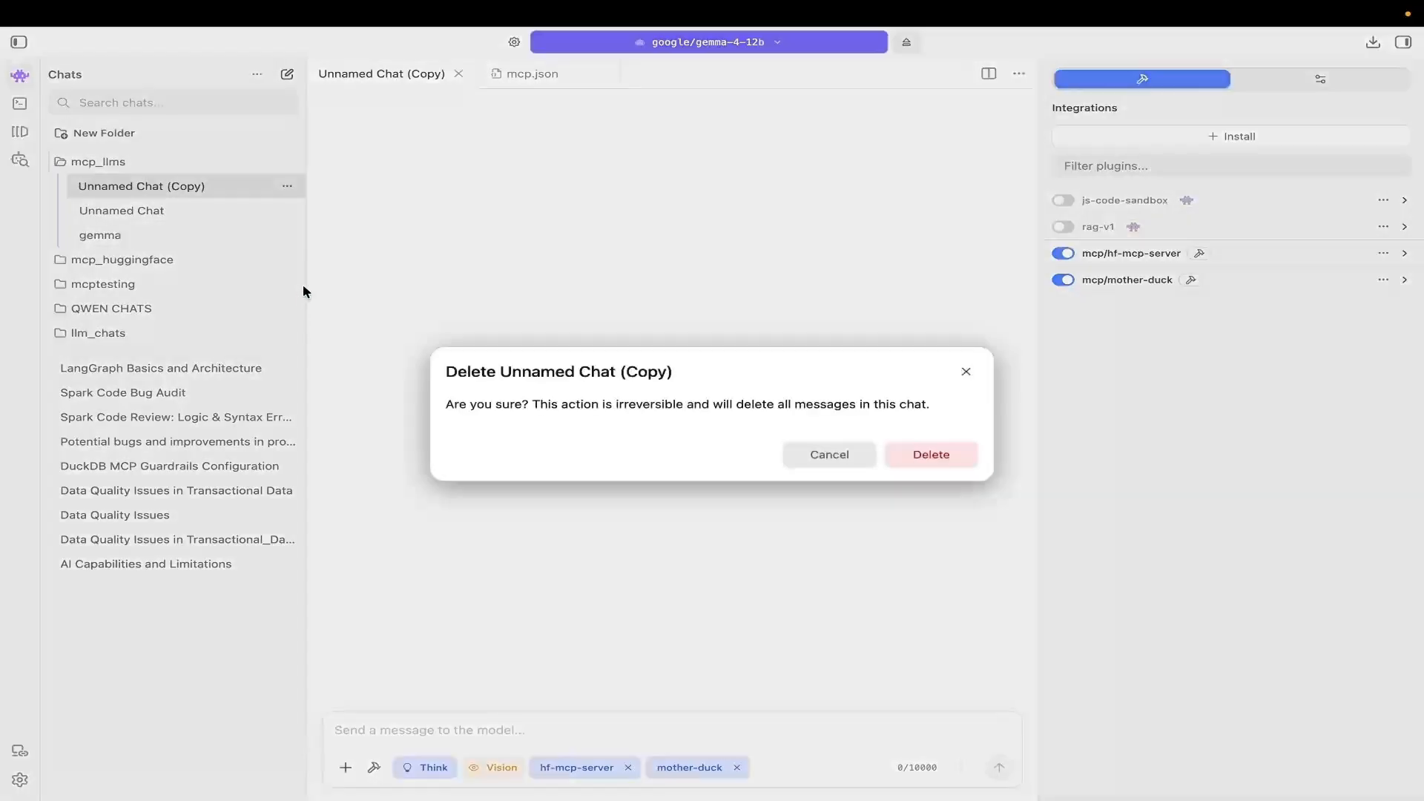
{"action": "left_click", "coordinate": [923, 457]}
Rename the unnamed chat in the mcp_llms folder as motherduck
{"action": "left_click", "coordinate": [287, 186]}
{"action": "left_click", "coordinate": [308, 212]}
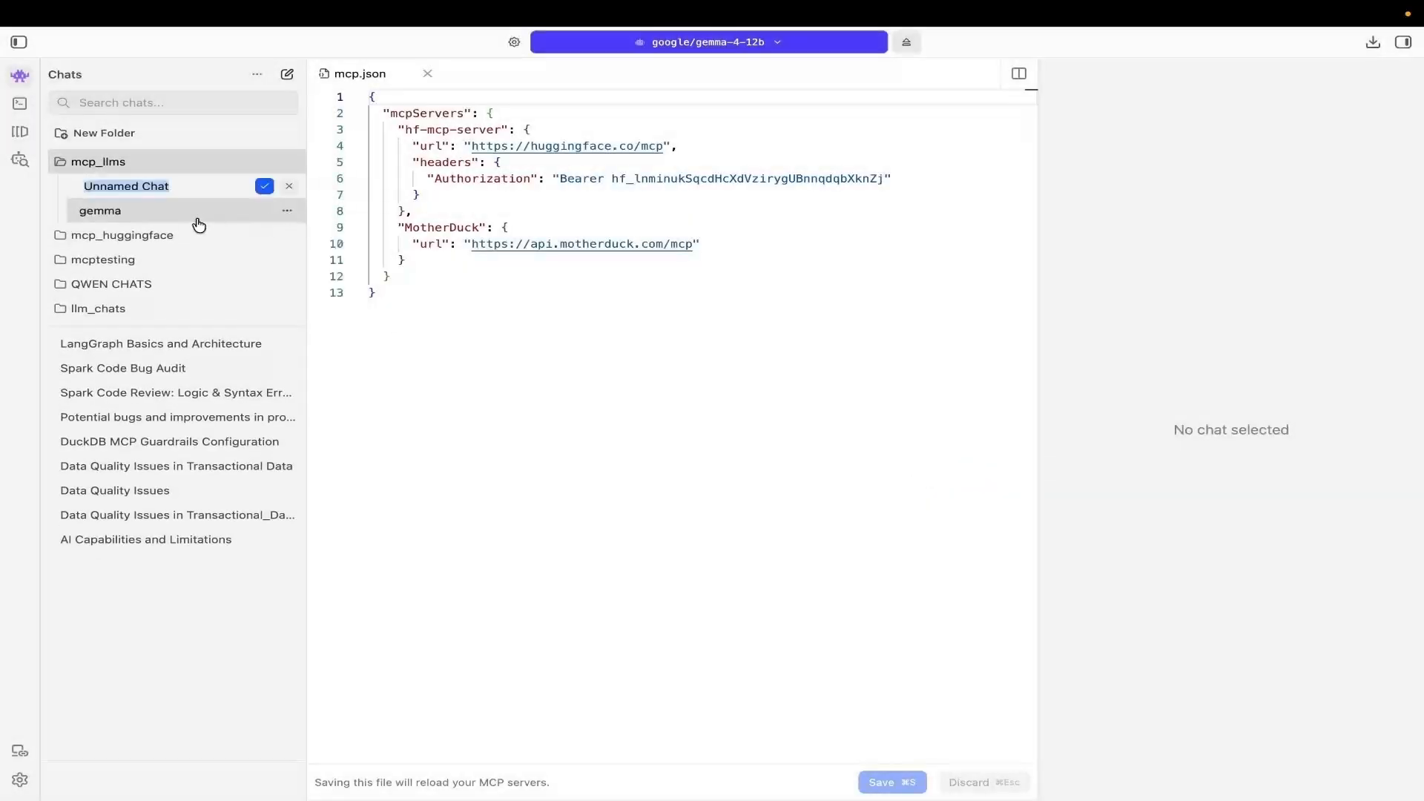
{"action": "key", "text": "BackSpace"}
{"action": "type", "text": "mot"}
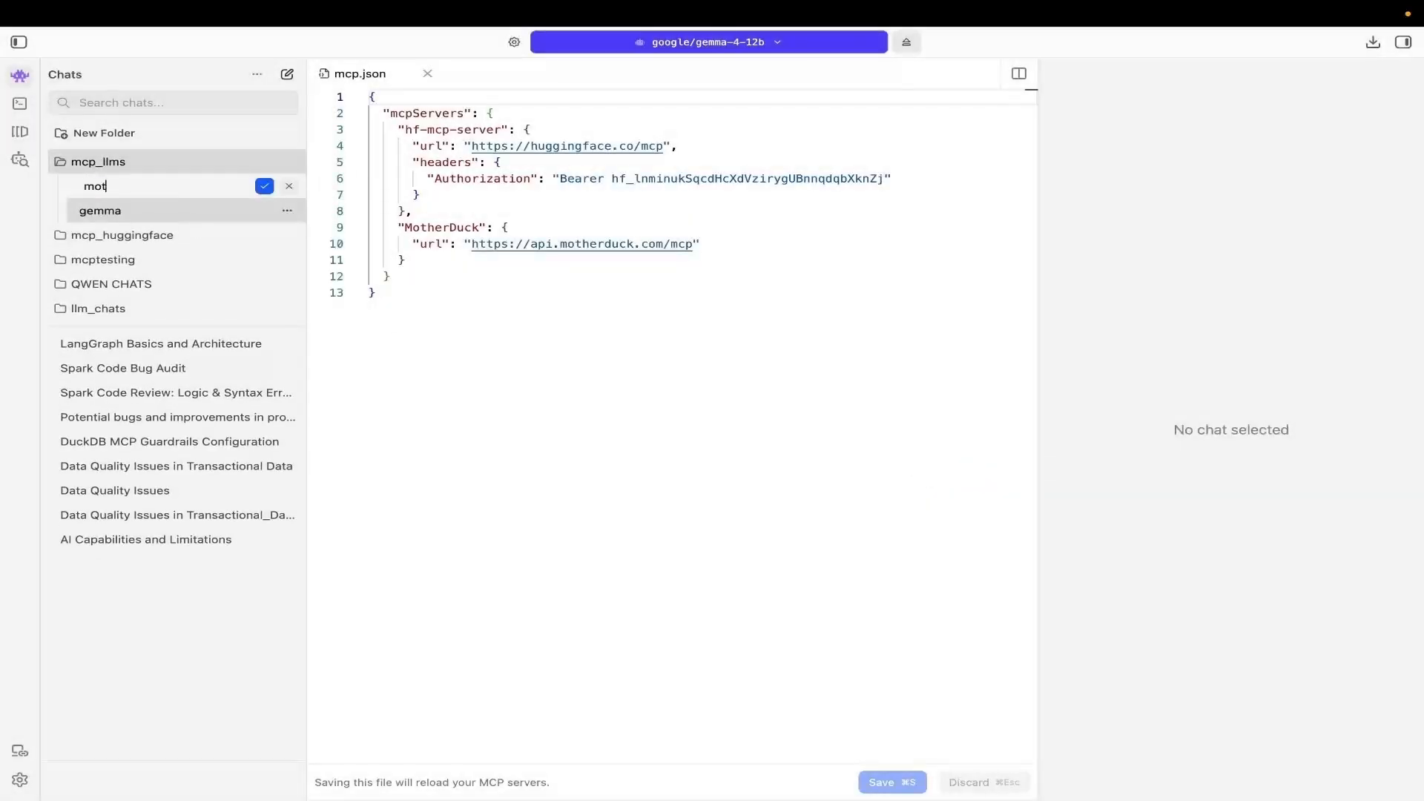
{"action": "type", "text": "herduck"}
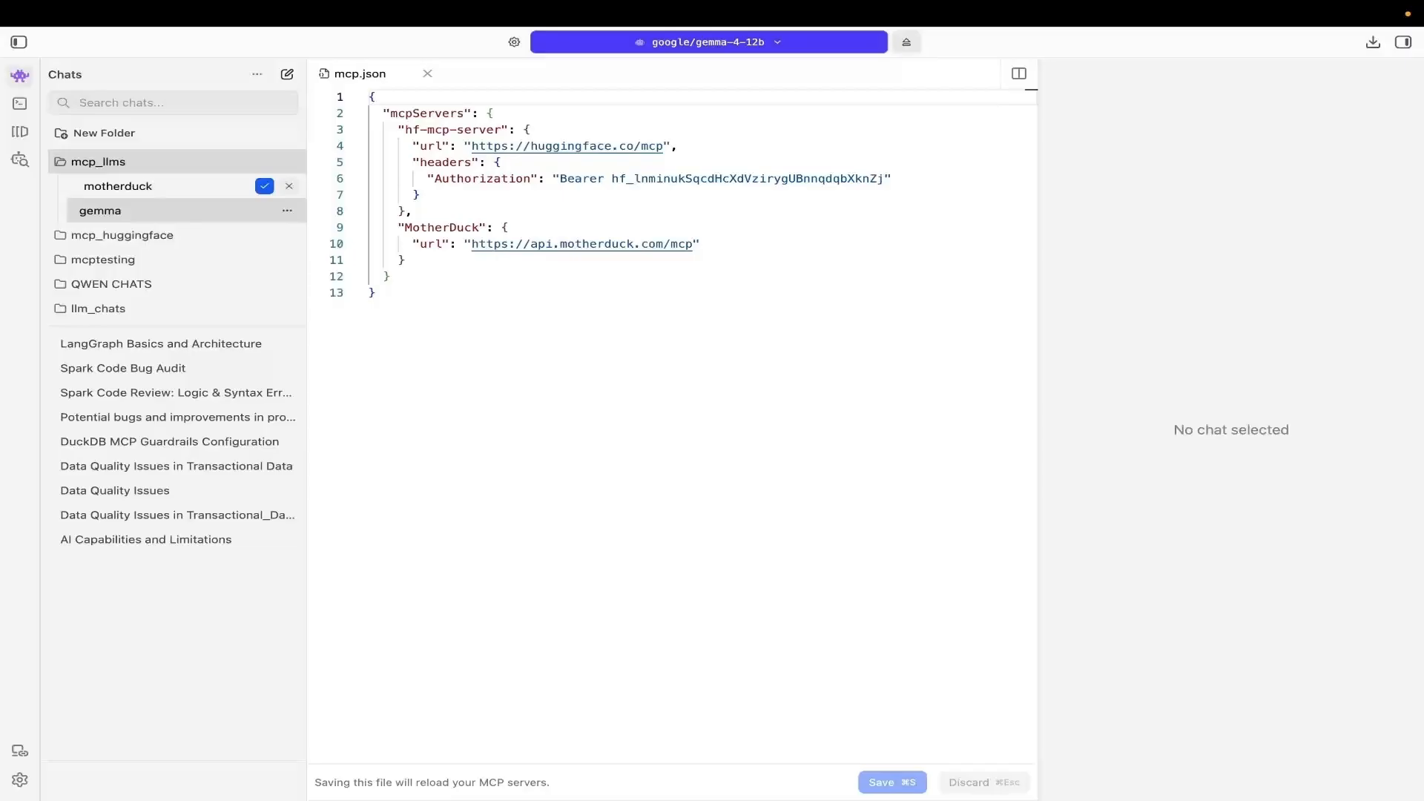
{"action": "left_click", "coordinate": [265, 187]}
{"action": "left_click", "coordinate": [285, 191]}
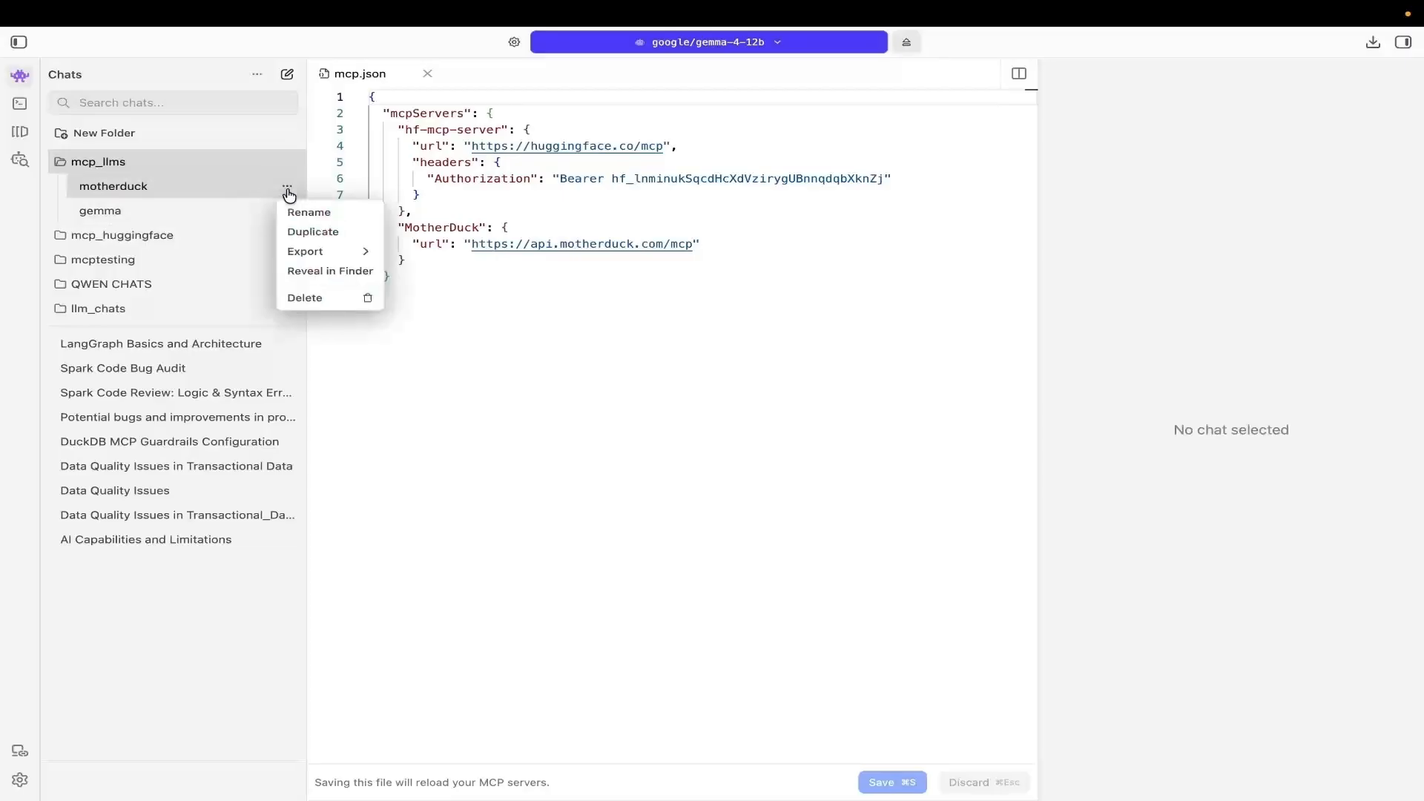
{"action": "left_click", "coordinate": [152, 199]}
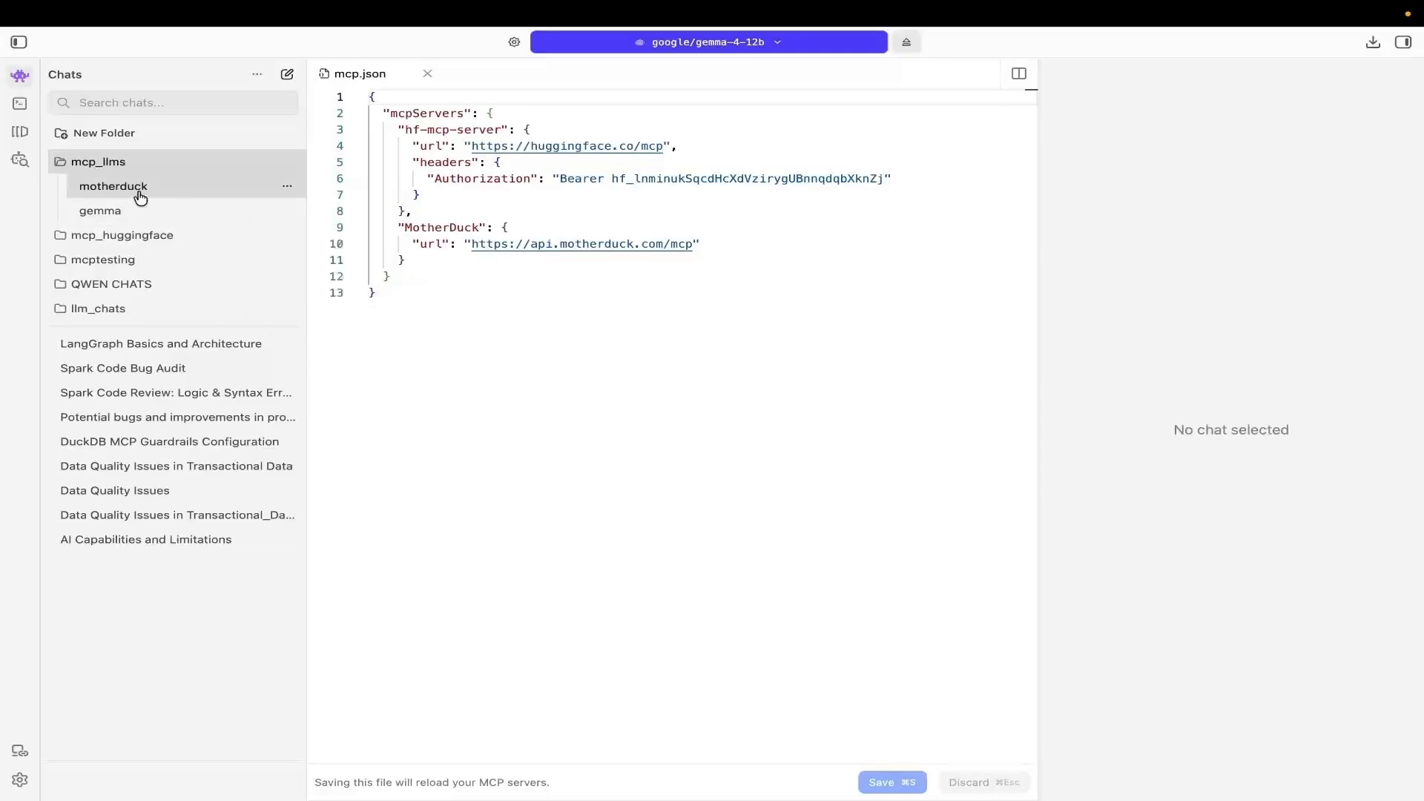
Open the motherduck chat and draft the prompt "list all tables in sample_data database"
{"action": "left_click", "coordinate": [141, 194]}
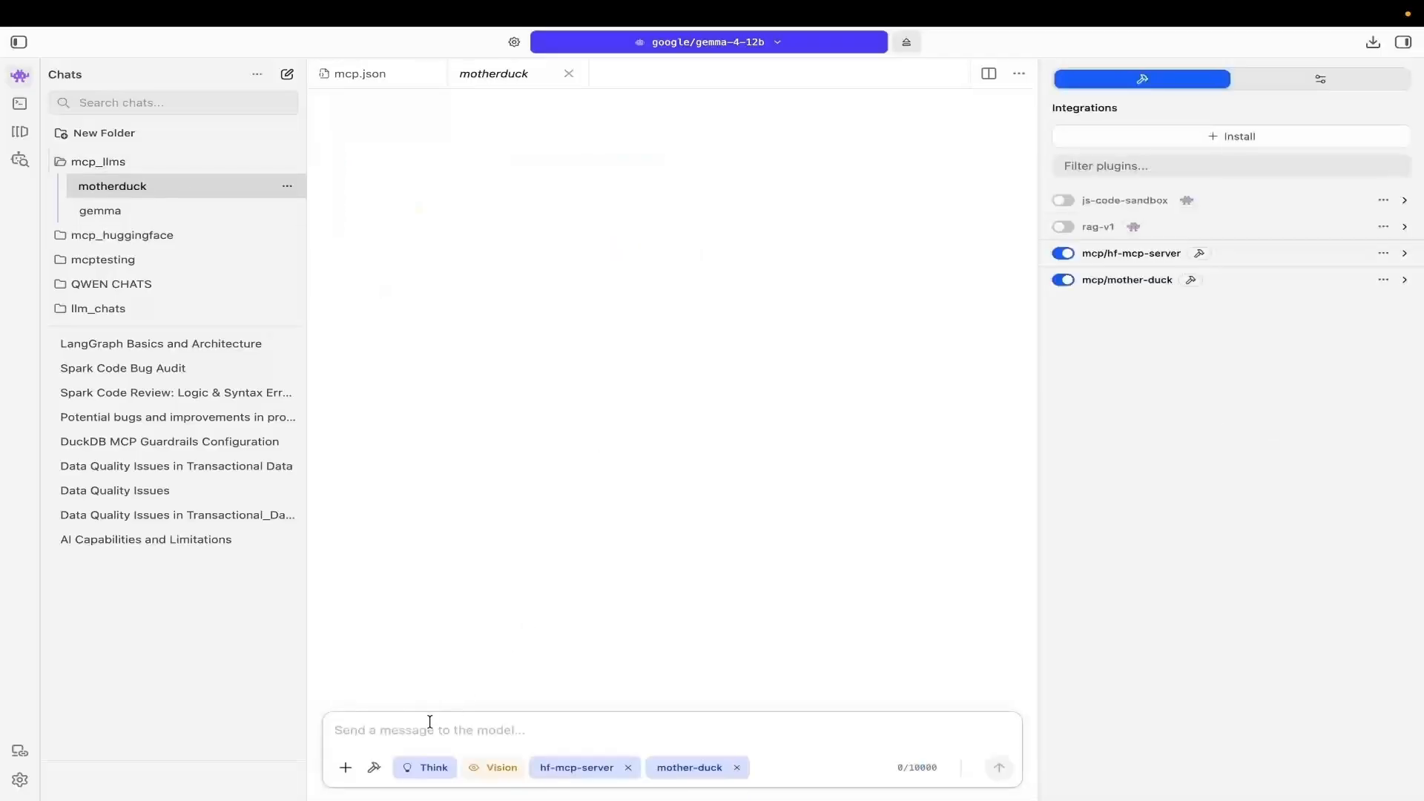
{"action": "type", "text": "list"}
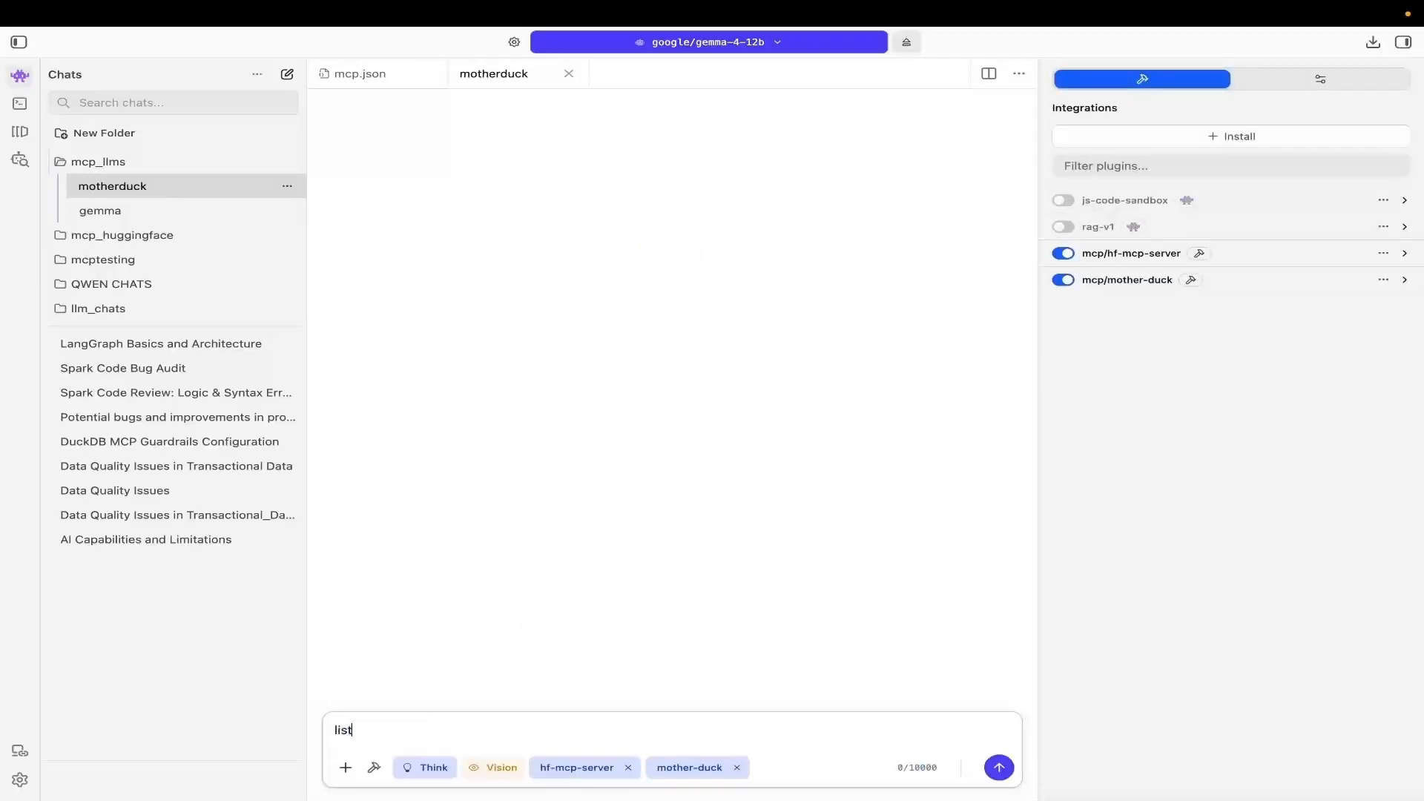
{"action": "type", "text": " all tables in sample_data databs"}
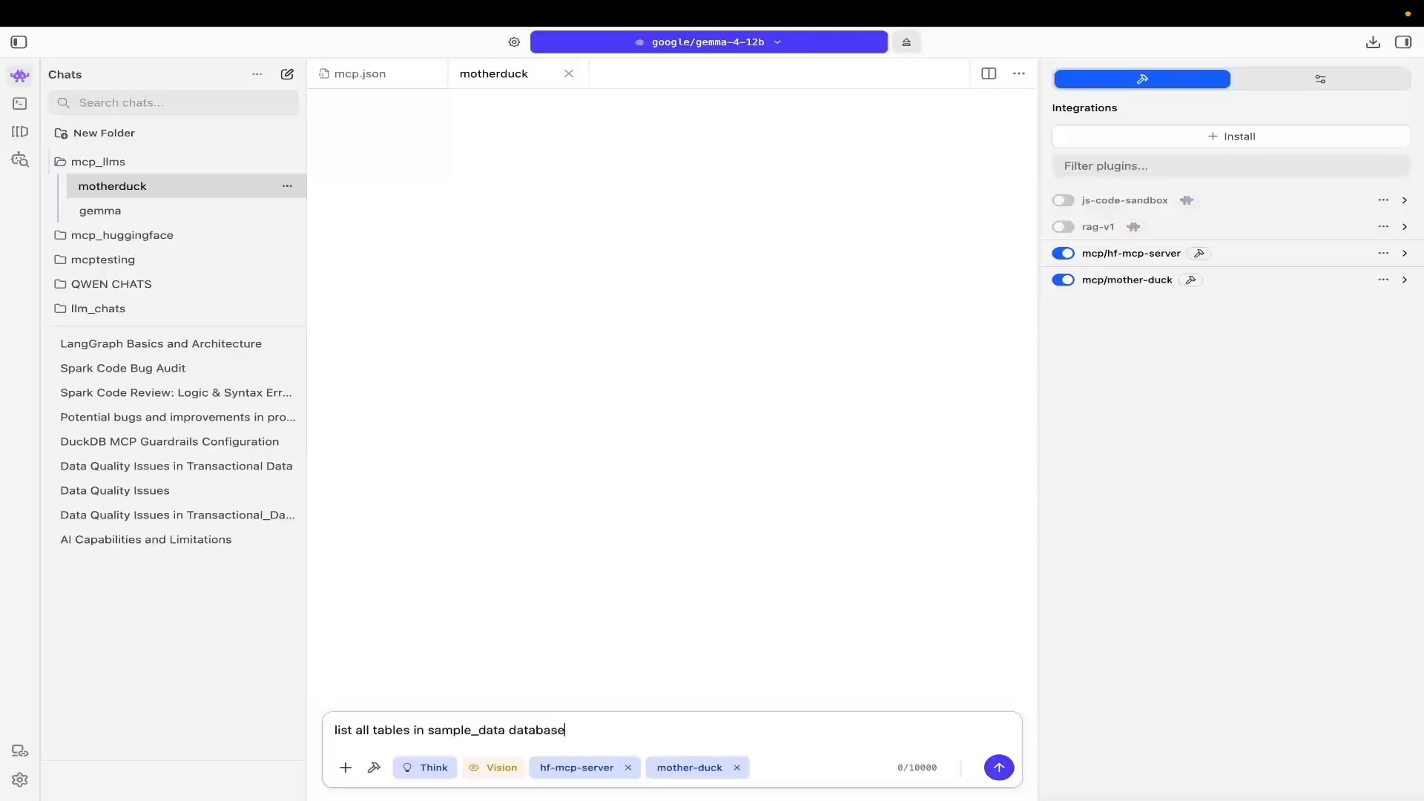
Switch to MotherDuck in the browser and expand the sample_data database to examine its schemas
{"action": "key", "text": "super+Tab"}
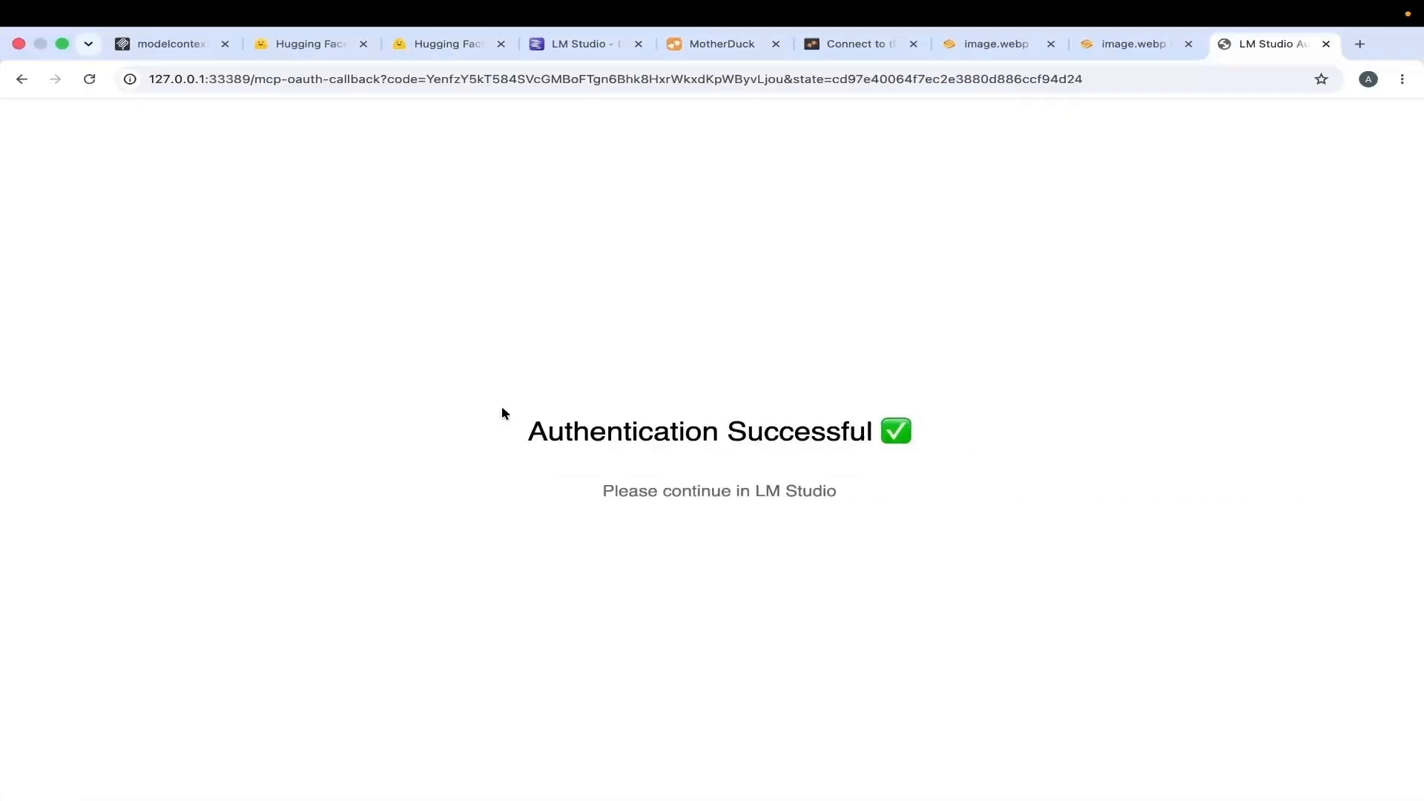
{"action": "left_click", "coordinate": [719, 45]}
{"action": "left_click", "coordinate": [25, 373]}
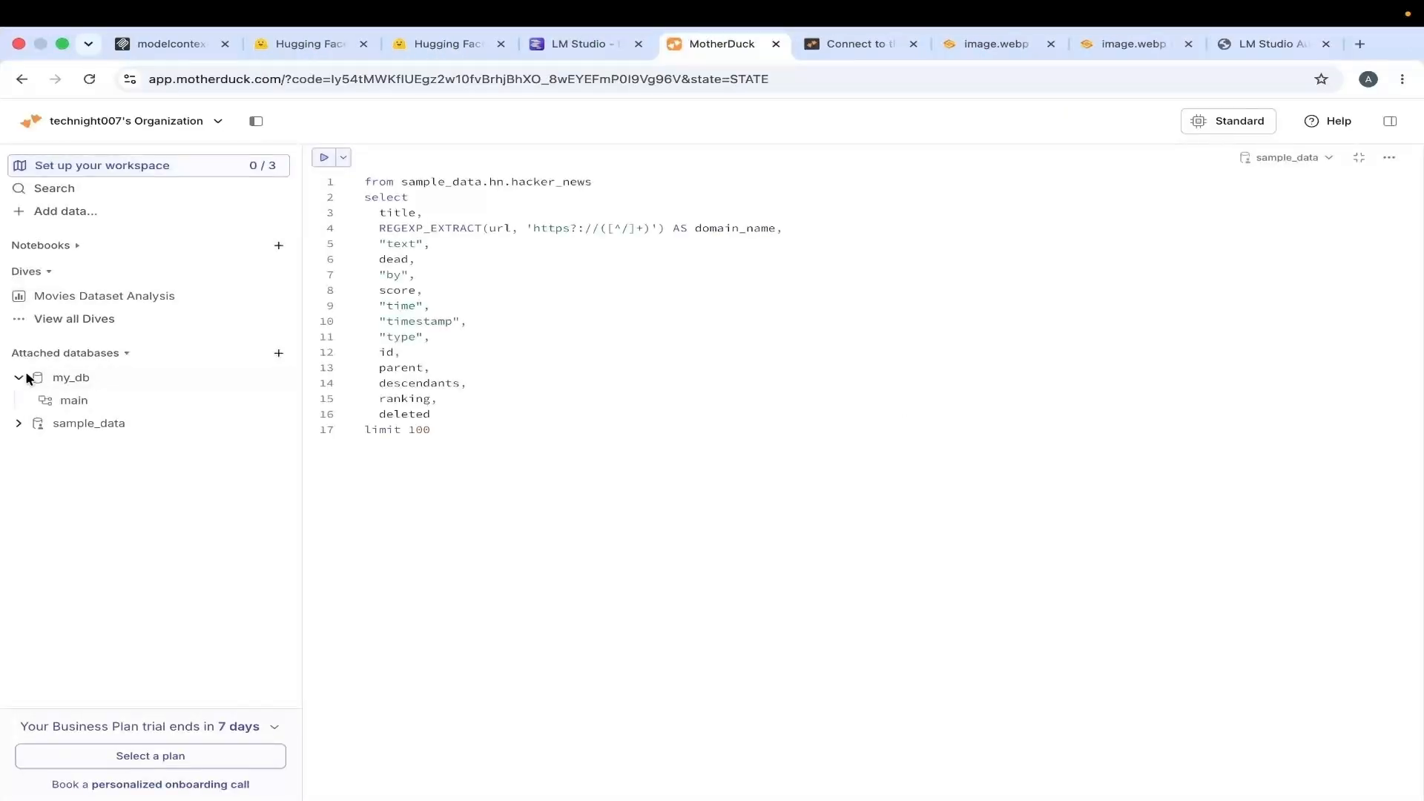
{"action": "left_click", "coordinate": [19, 423]}
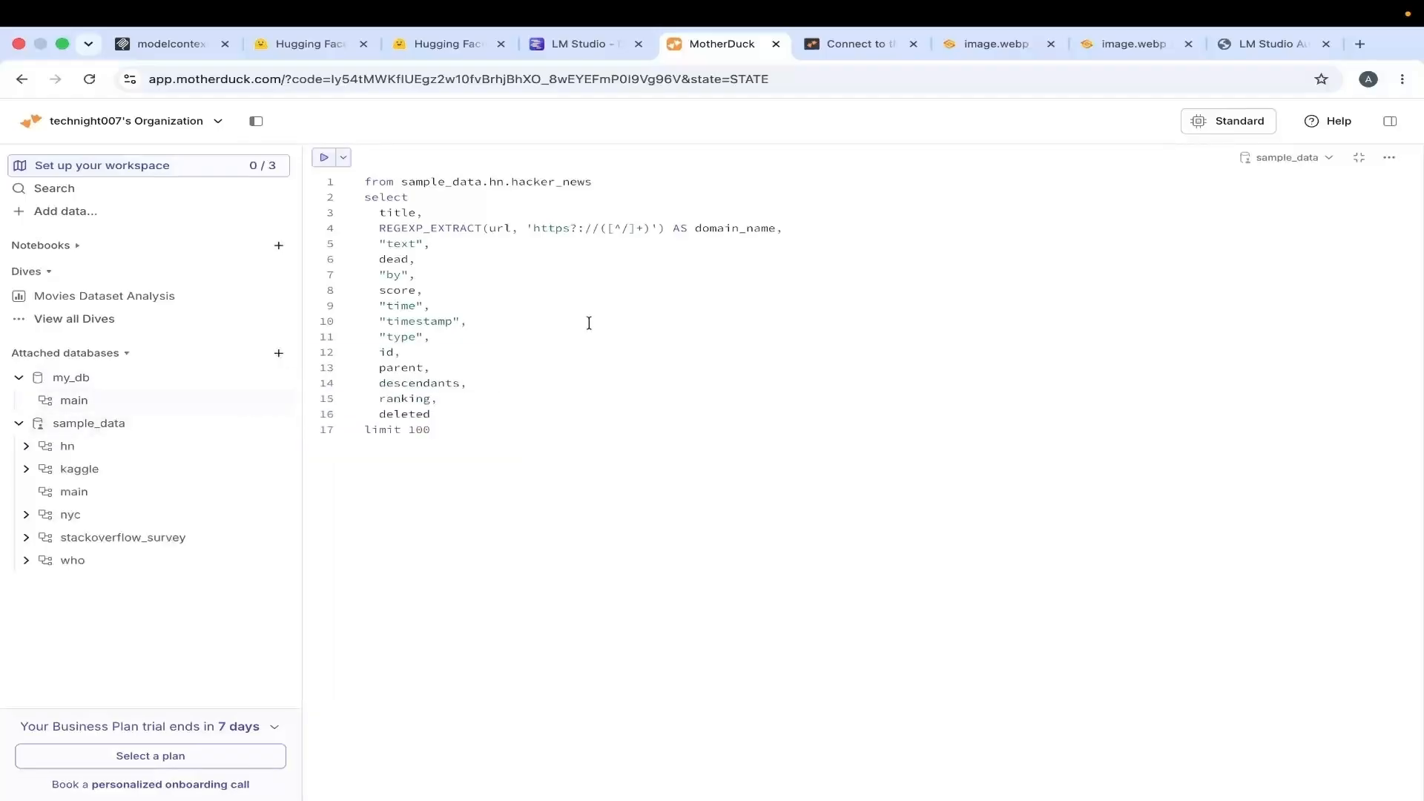
Return to LM Studio, disable mcp/hf-mcp-server for the chat and send the drafted table-listing prompt
{"action": "key", "text": "super+Tab"}
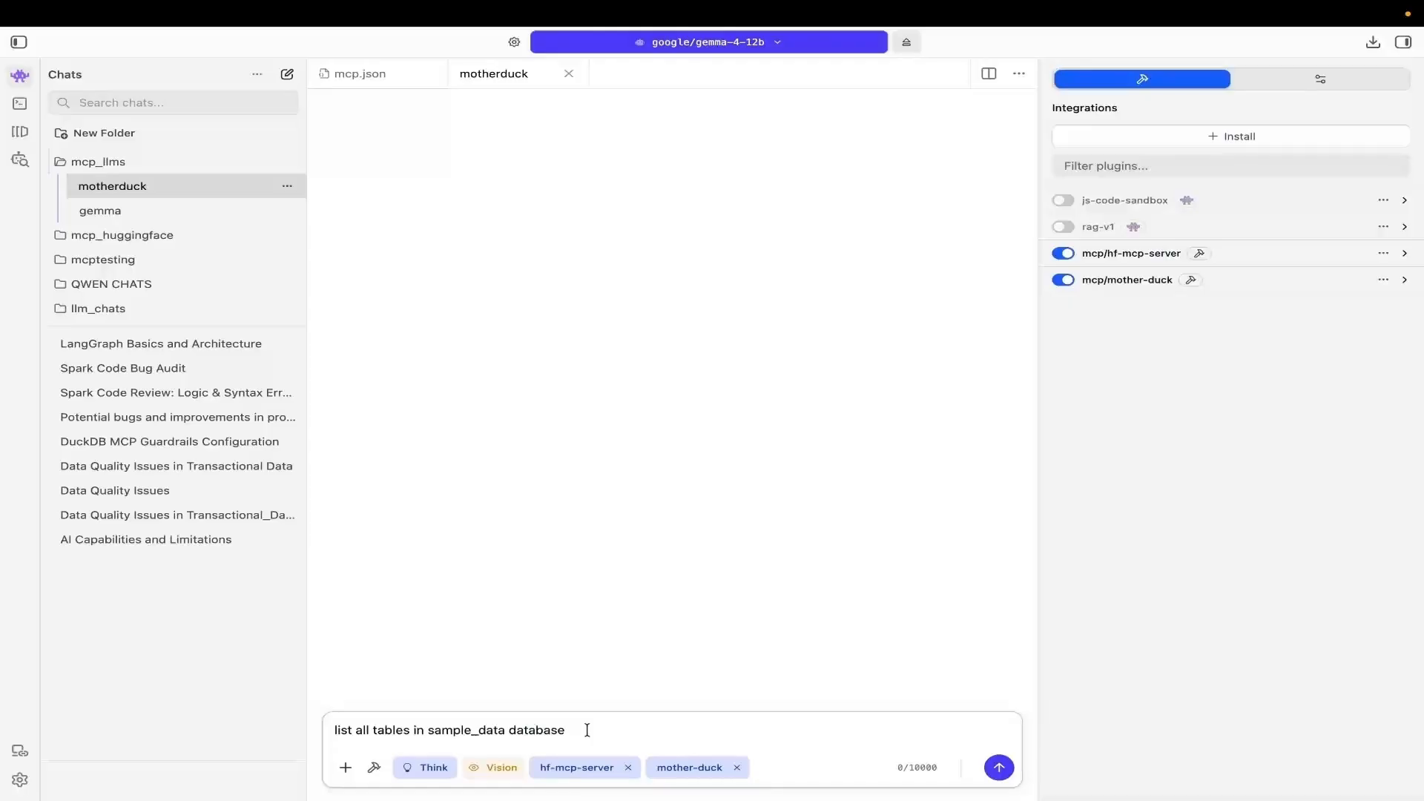
{"action": "left_click", "coordinate": [1063, 254]}
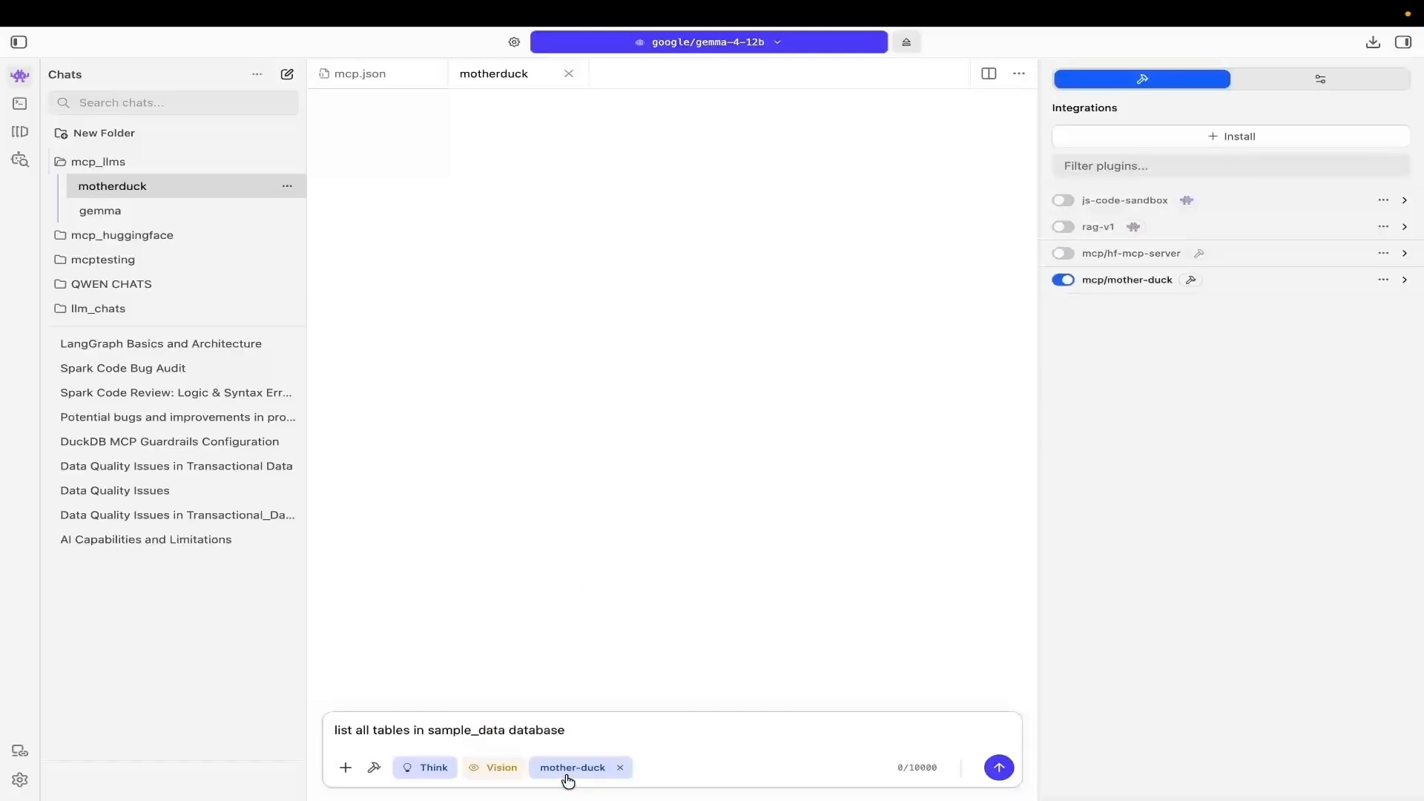
{"action": "key", "text": "Return"}
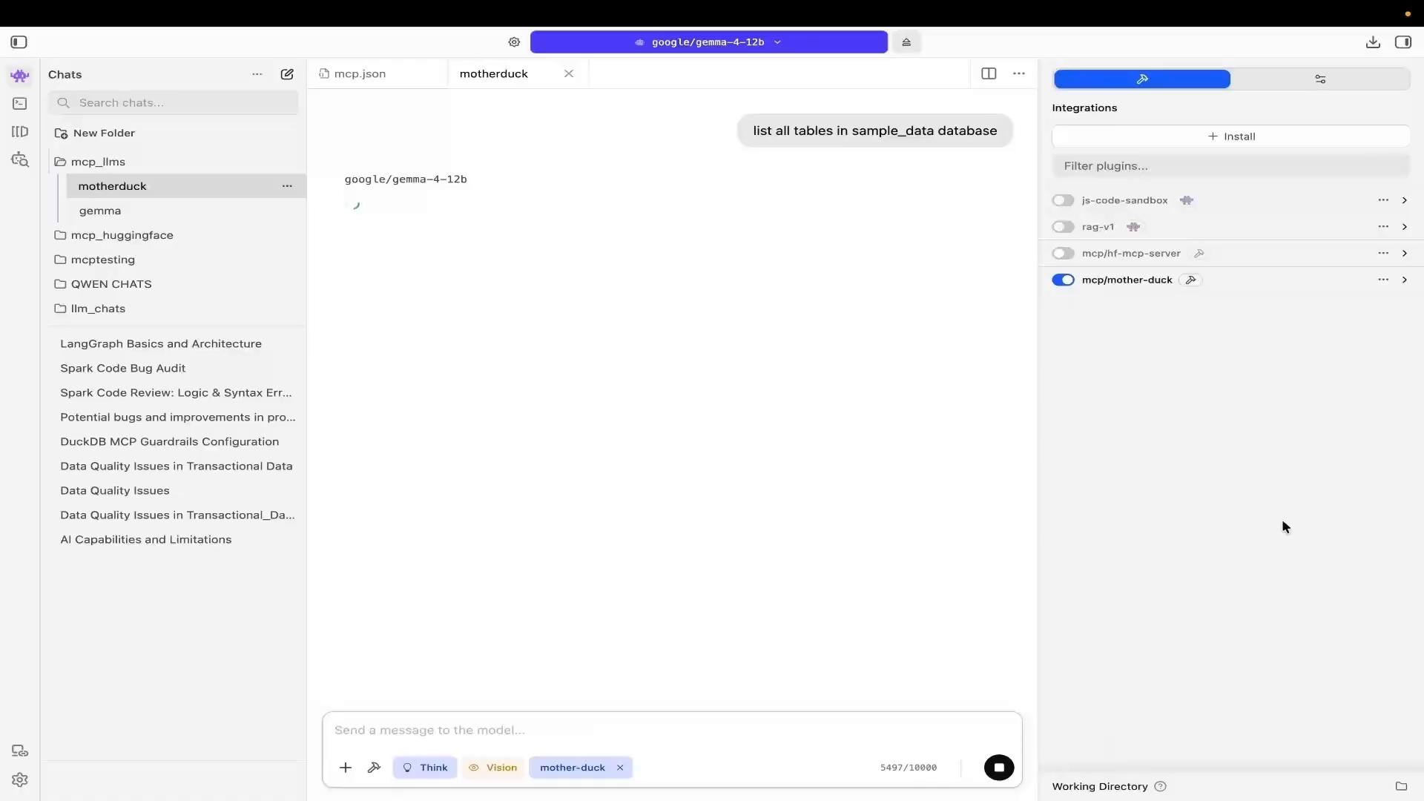
Show the mcp/mother-duck tools and approve the model's list_tables call on sample_data
{"action": "left_click", "coordinate": [1406, 282]}
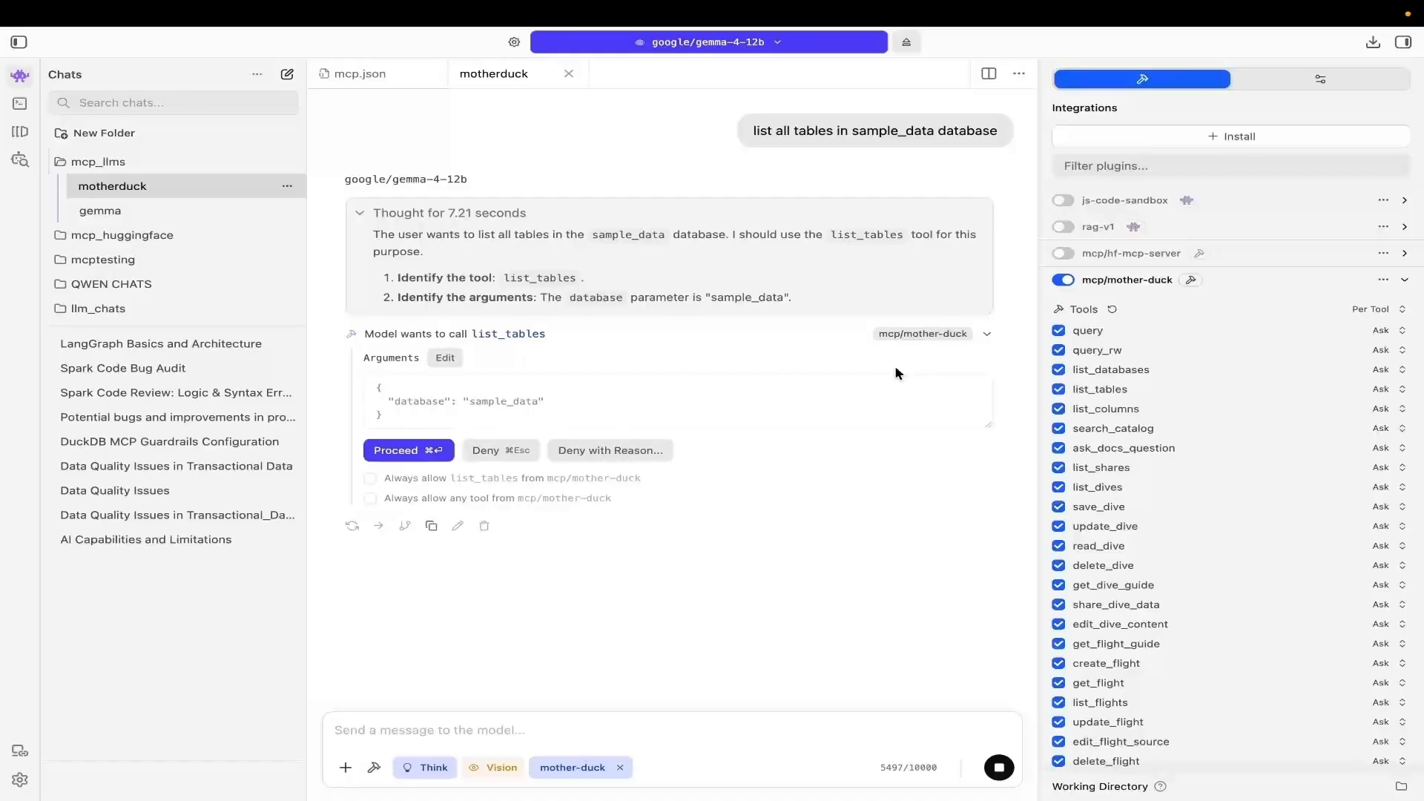
{"action": "mouse_move", "coordinate": [1089, 389]}
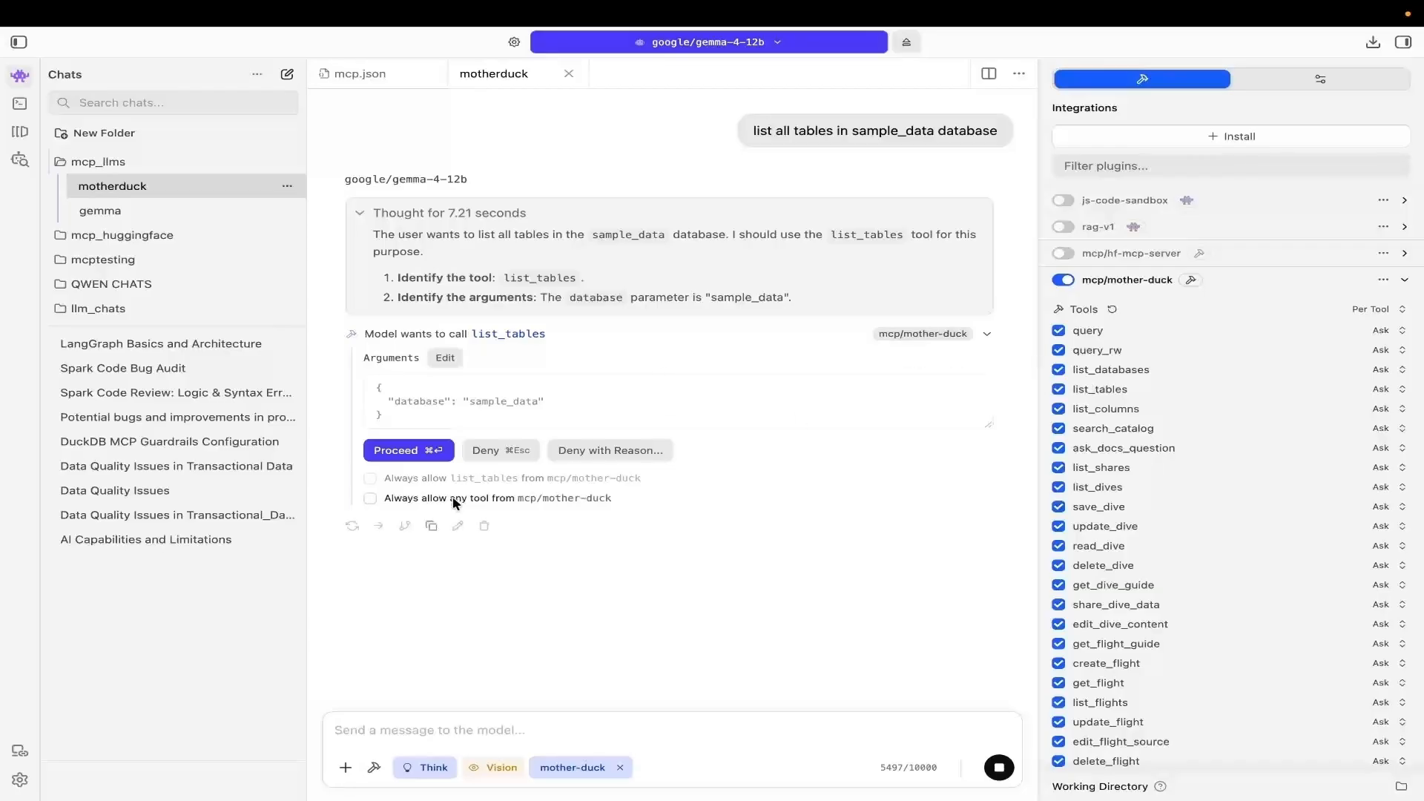
{"action": "left_click", "coordinate": [401, 450]}
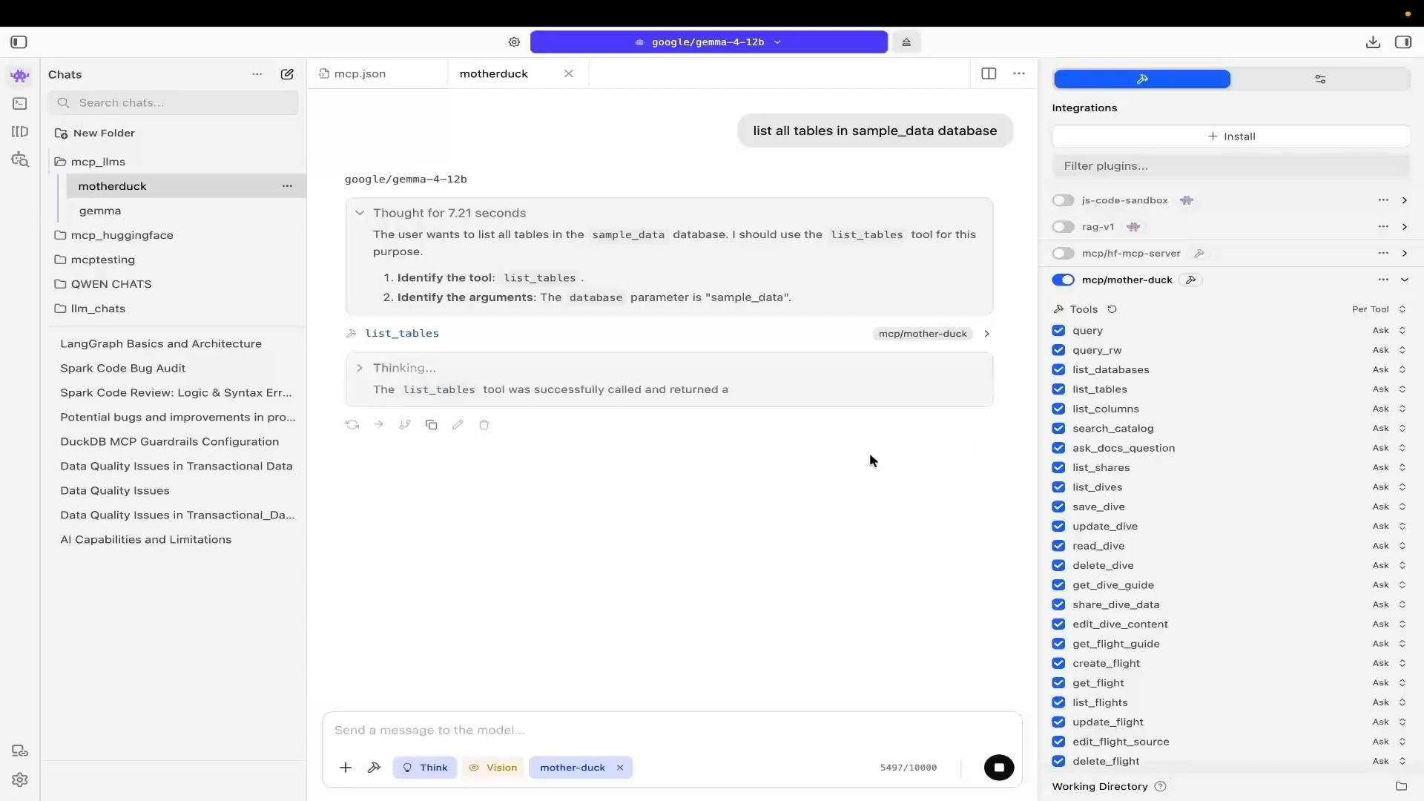
Set the mcp/mother-duck tool permissions to always allow all tools
{"action": "left_click", "coordinate": [1402, 281]}
{"action": "left_click", "coordinate": [1403, 281]}
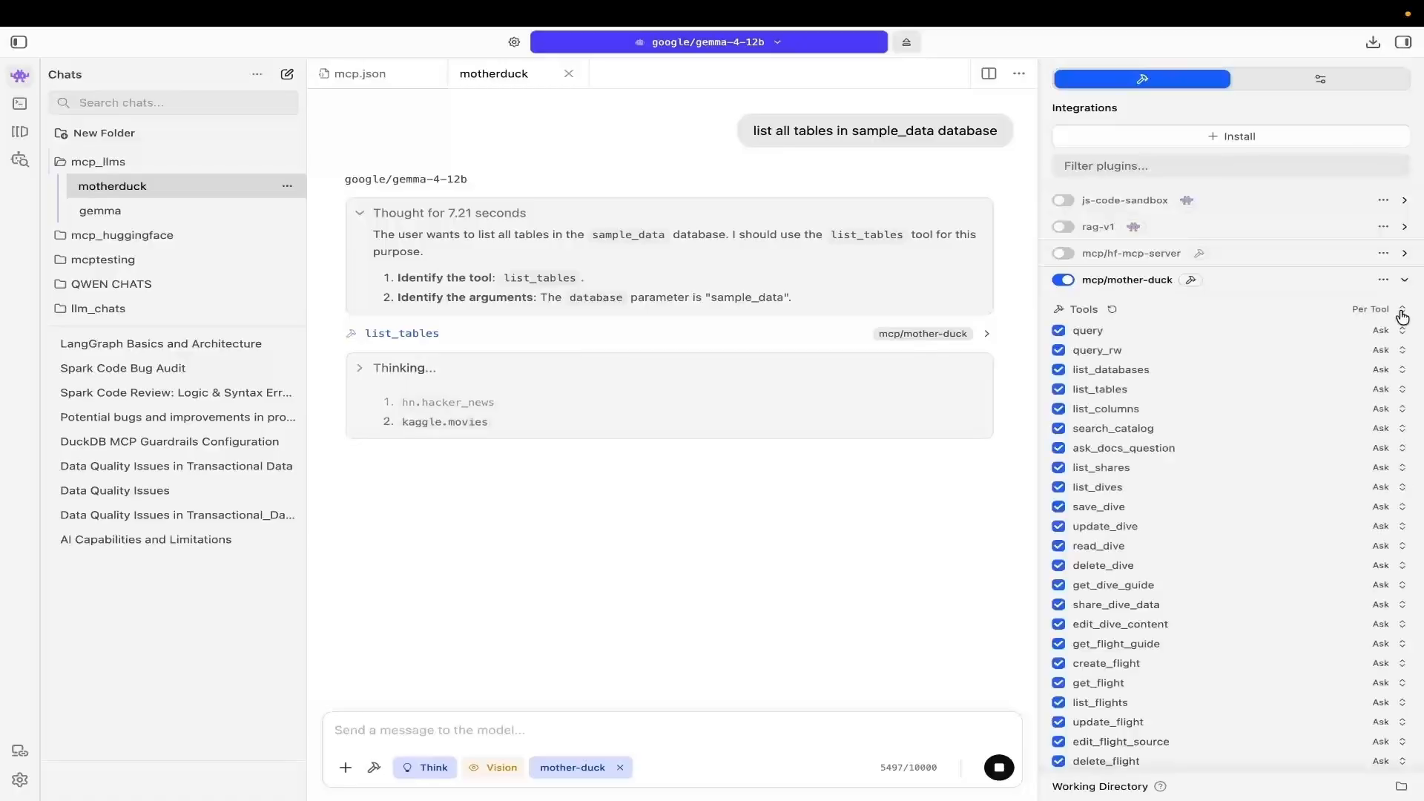
{"action": "left_click", "coordinate": [1402, 313]}
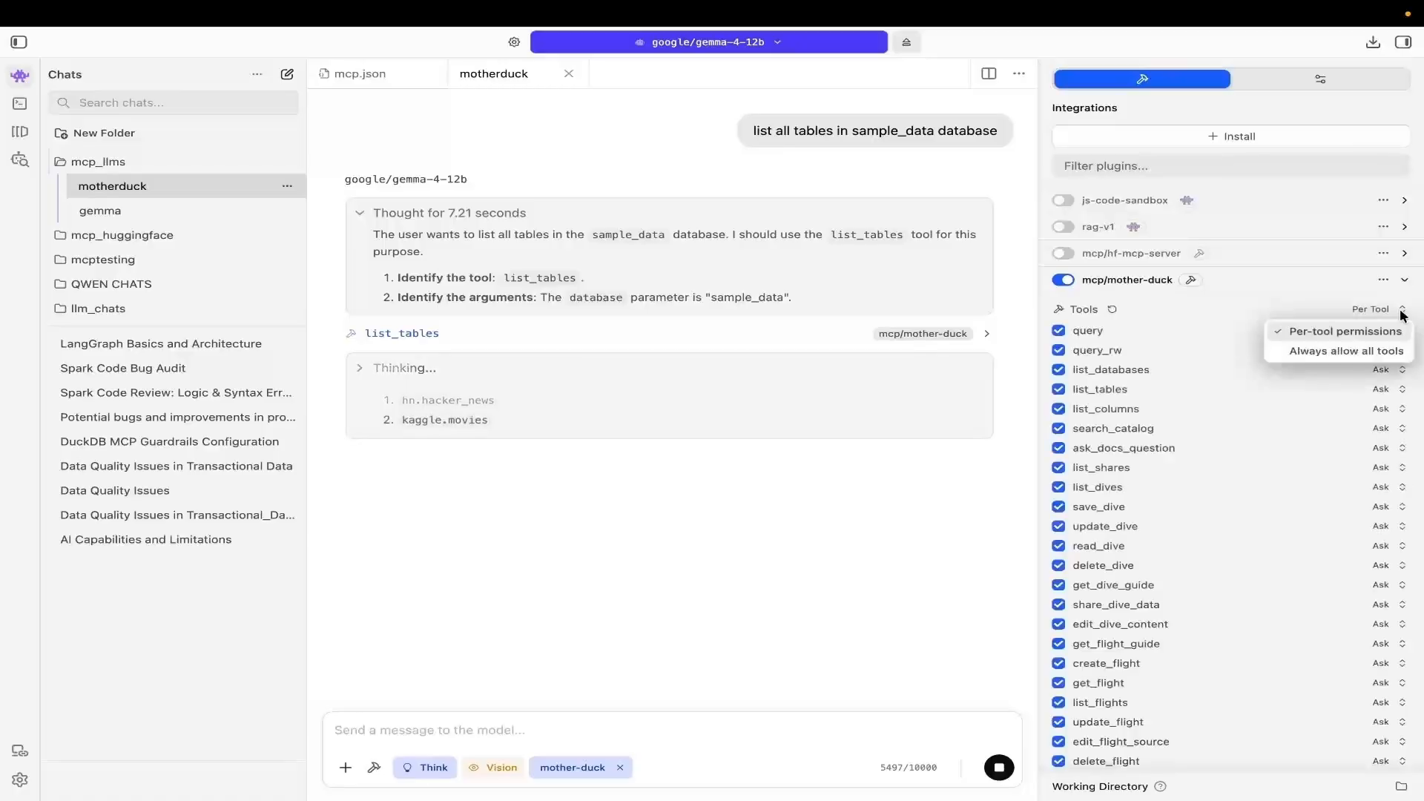
{"action": "left_click", "coordinate": [1305, 350]}
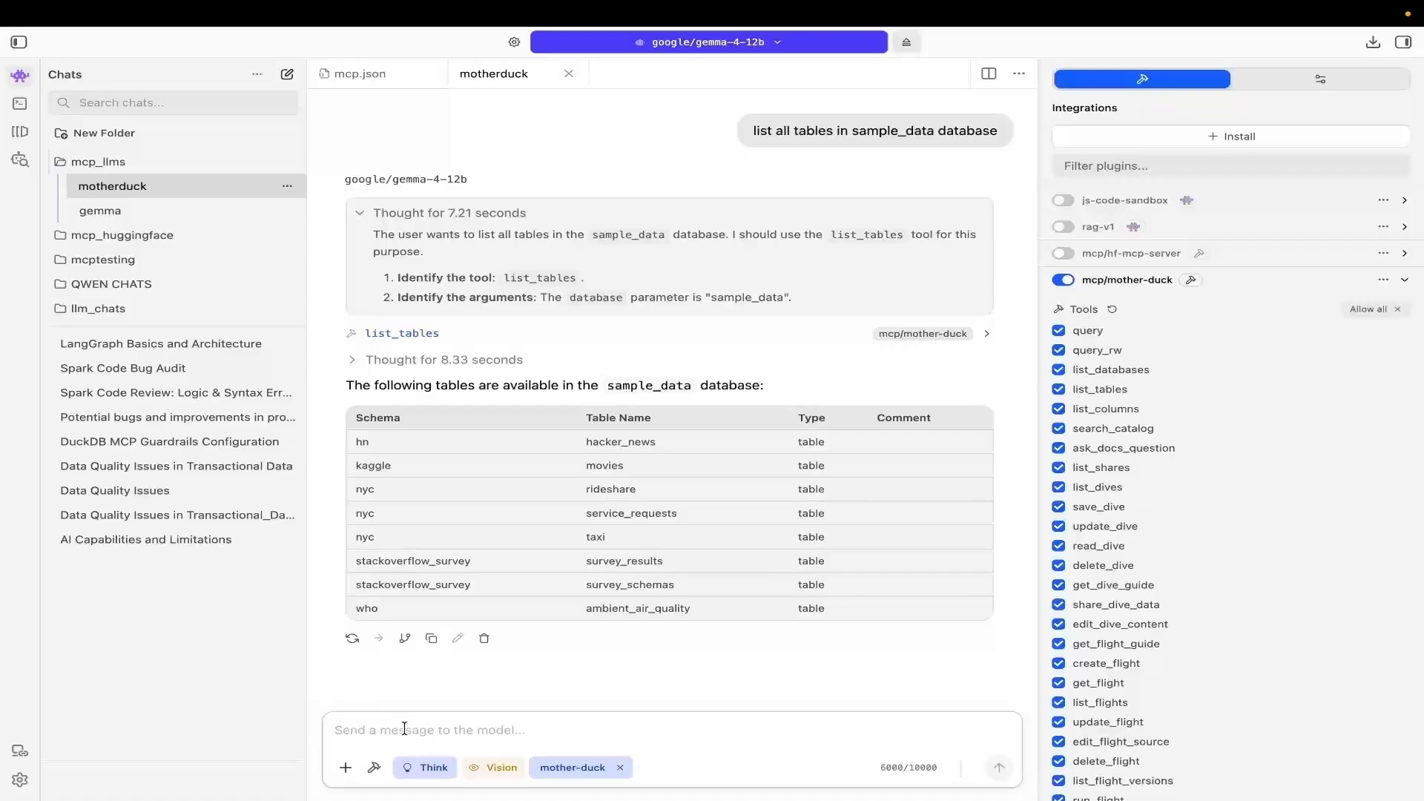
Ask the model to create a new database employeedb and a new table called uk_employee
{"action": "type", "text": "create a new "}
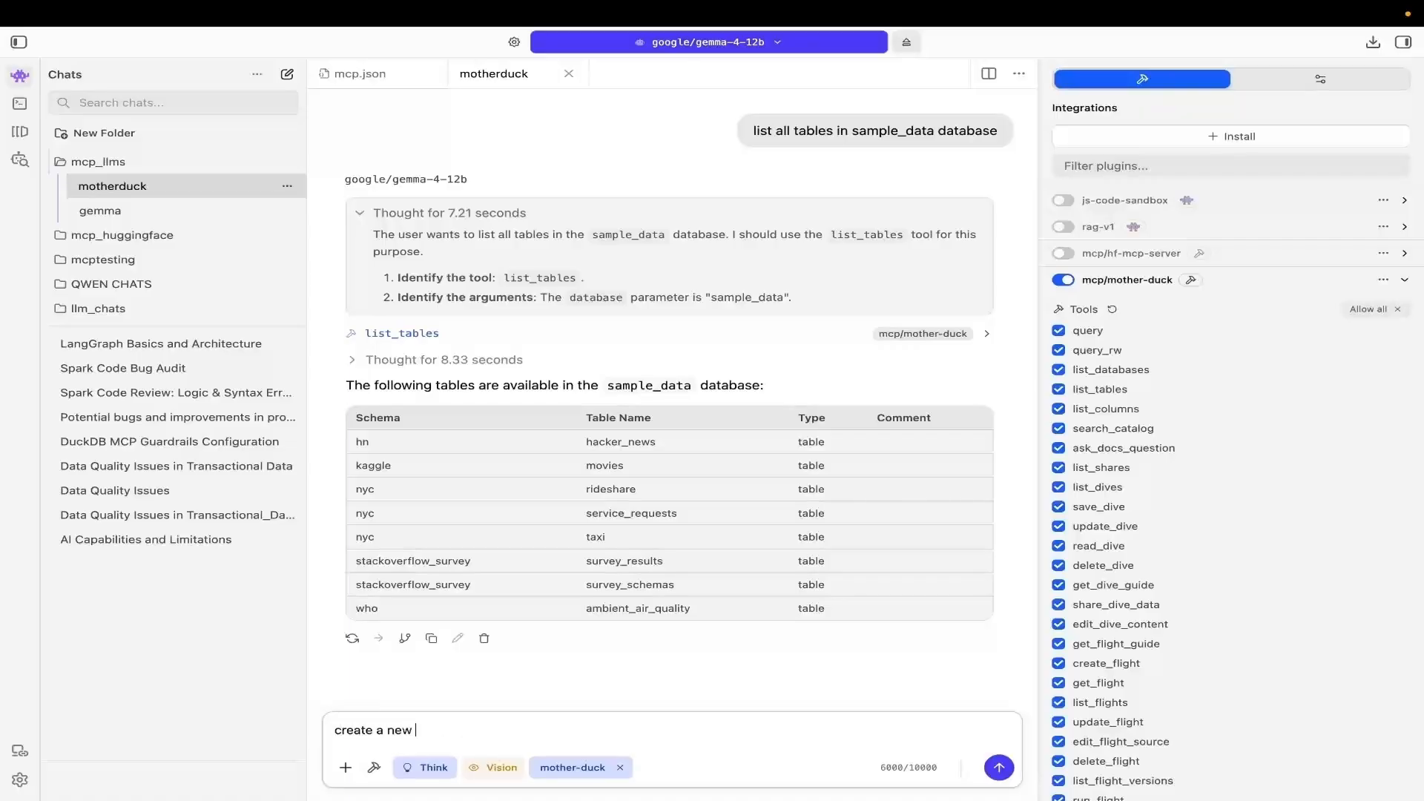
{"action": "type", "text": "databse employee and also craete"}
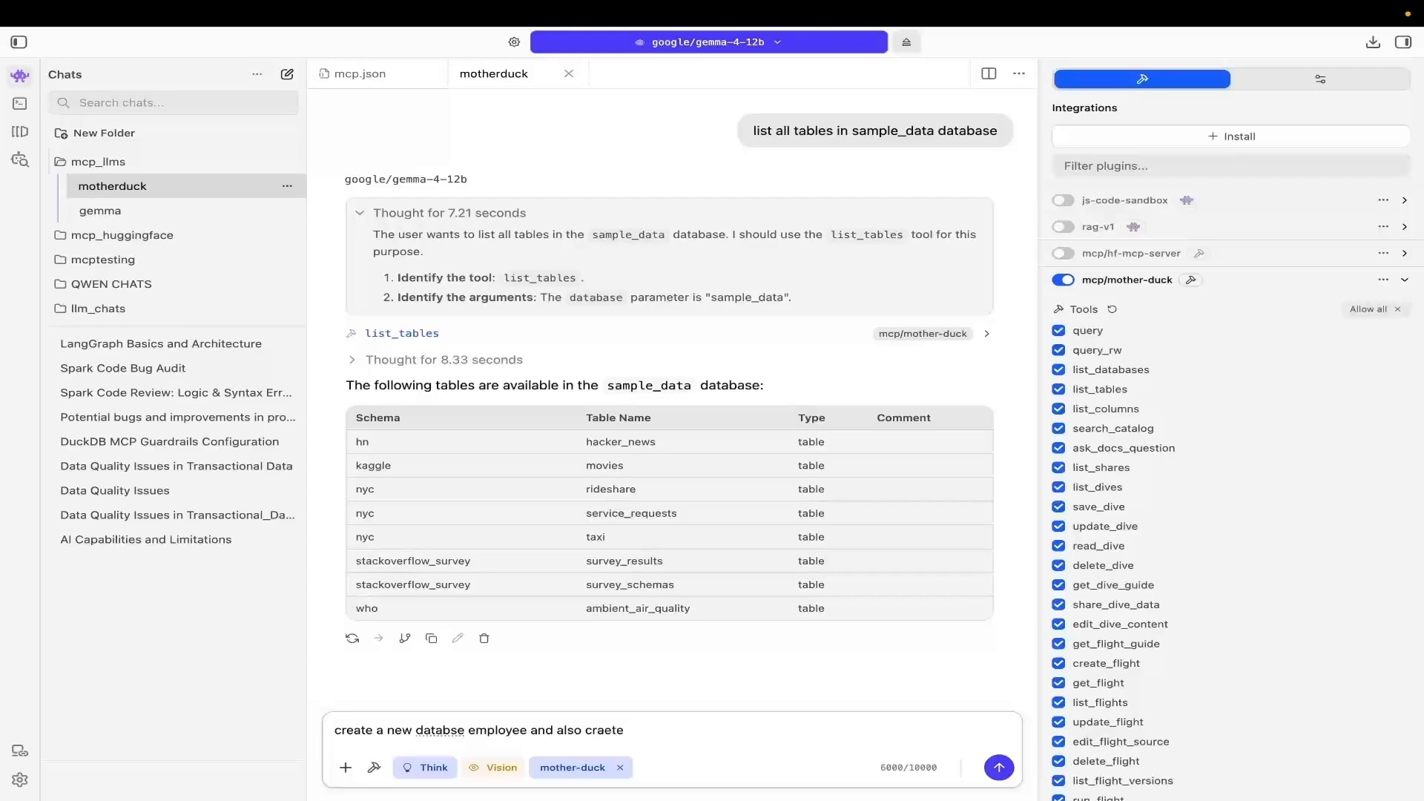
{"action": "key", "text": "BackSpace"}
{"action": "key", "text": "BackSpace"}
{"action": "key", "text": "BackSpace"}
{"action": "key", "text": "BackSpace"}
{"action": "key", "text": "BackSpace"}
{"action": "key", "text": "BackSpace"}
{"action": "key", "text": "BackSpace"}
{"action": "key", "text": "BackSpace"}
{"action": "key", "text": "BackSpace"}
{"action": "key", "text": "BackSpace"}
{"action": "key", "text": "BackSpace"}
{"action": "key", "text": "BackSpace"}
{"action": "type", "text": "db and create a new table called U"}
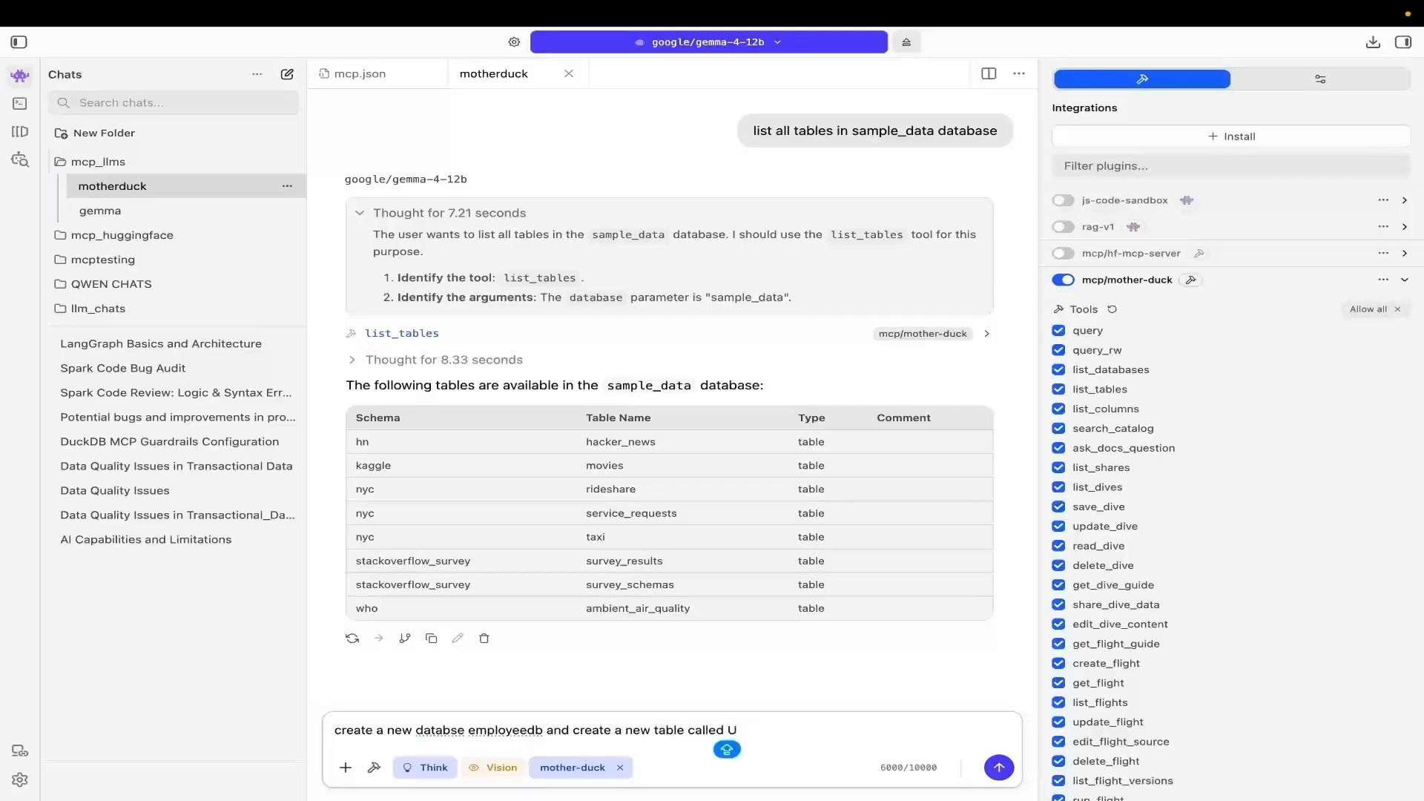
{"action": "key", "text": "Caps_Lock"}
{"action": "key", "text": "BackSpace"}
{"action": "type", "text": "uk_employee."}
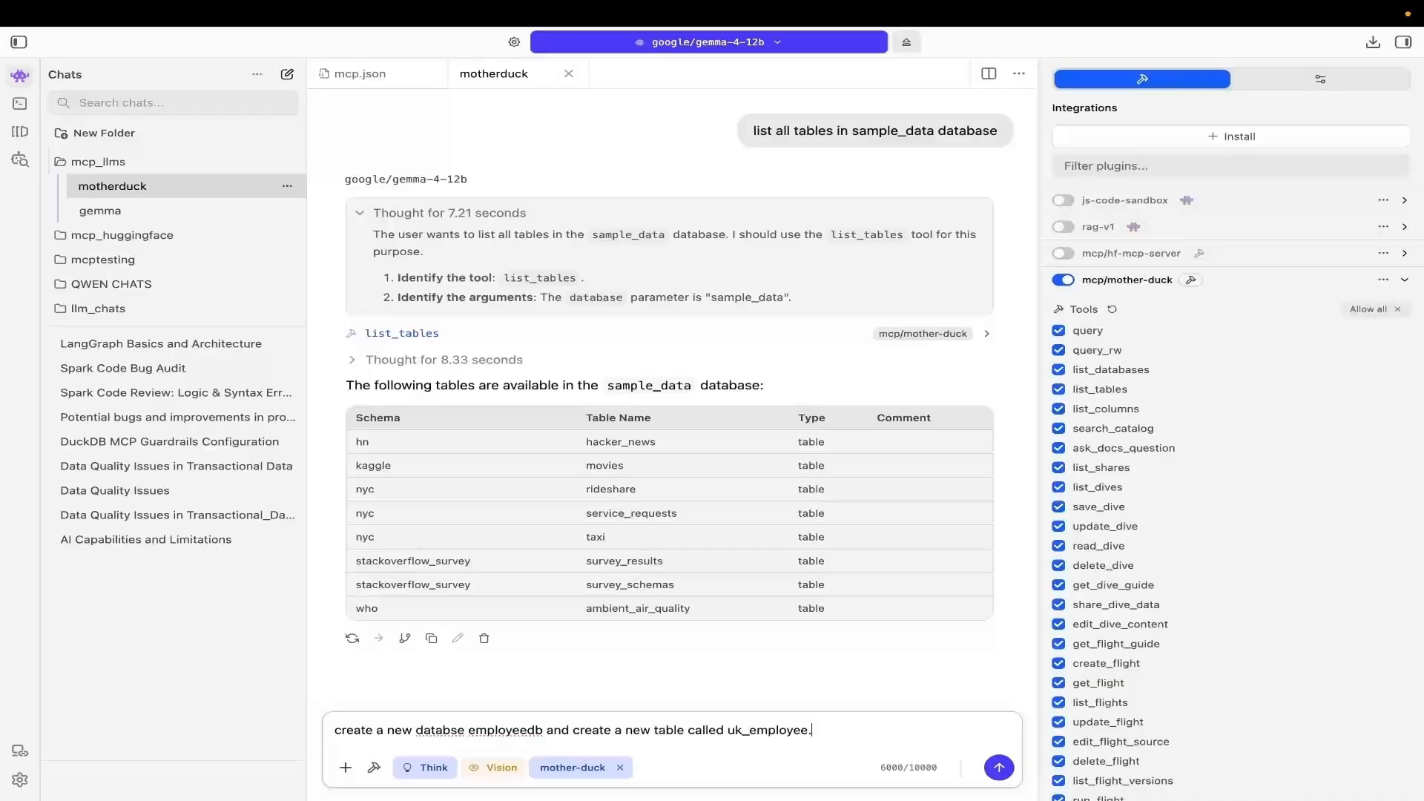
{"action": "key", "text": "Return"}
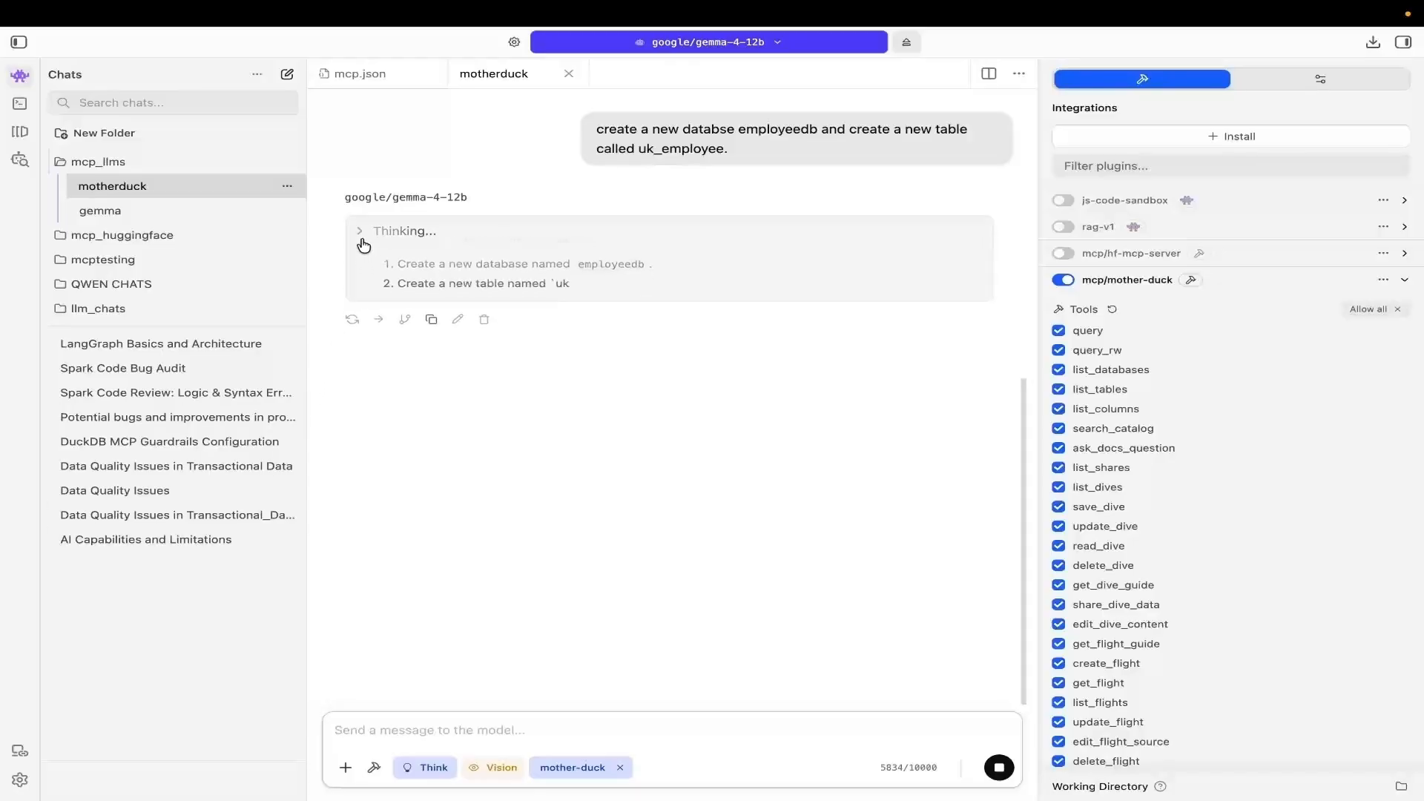
Expand the model's reasoning on the database request and read through it to the end of the reply
{"action": "left_click", "coordinate": [361, 236]}
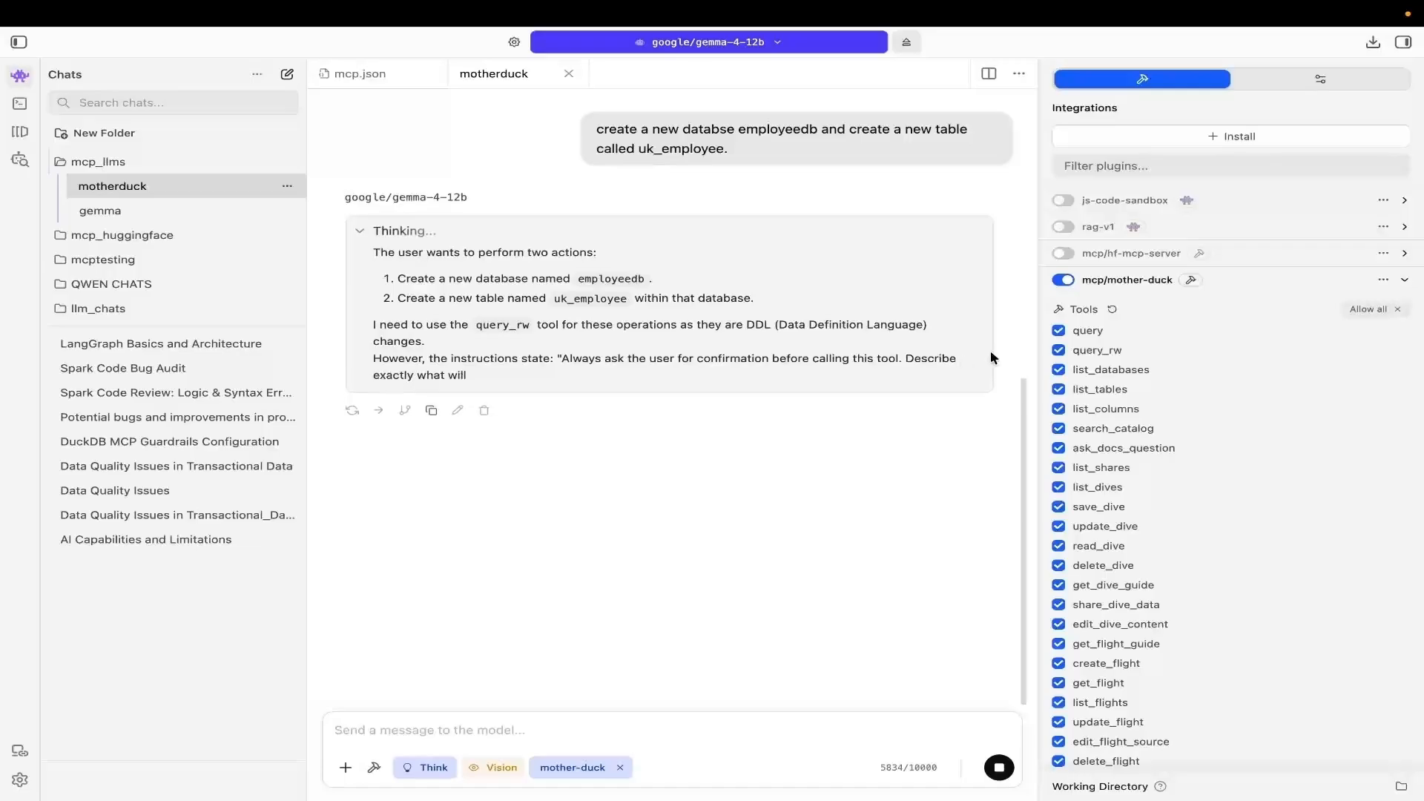
{"action": "mouse_move", "coordinate": [1116, 353]}
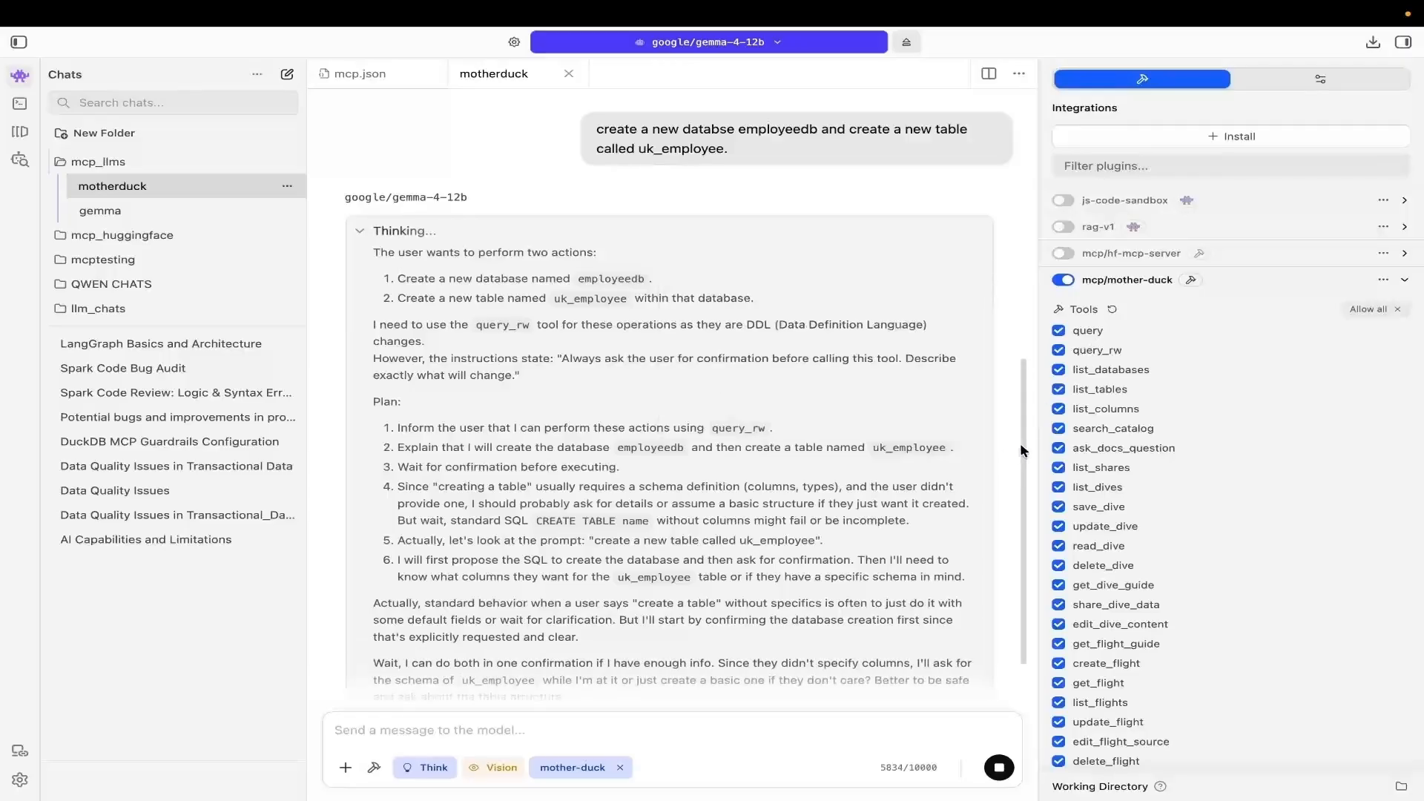
{"action": "scroll", "coordinate": [1025, 448], "scroll_direction": "down", "scroll_amount": 3}
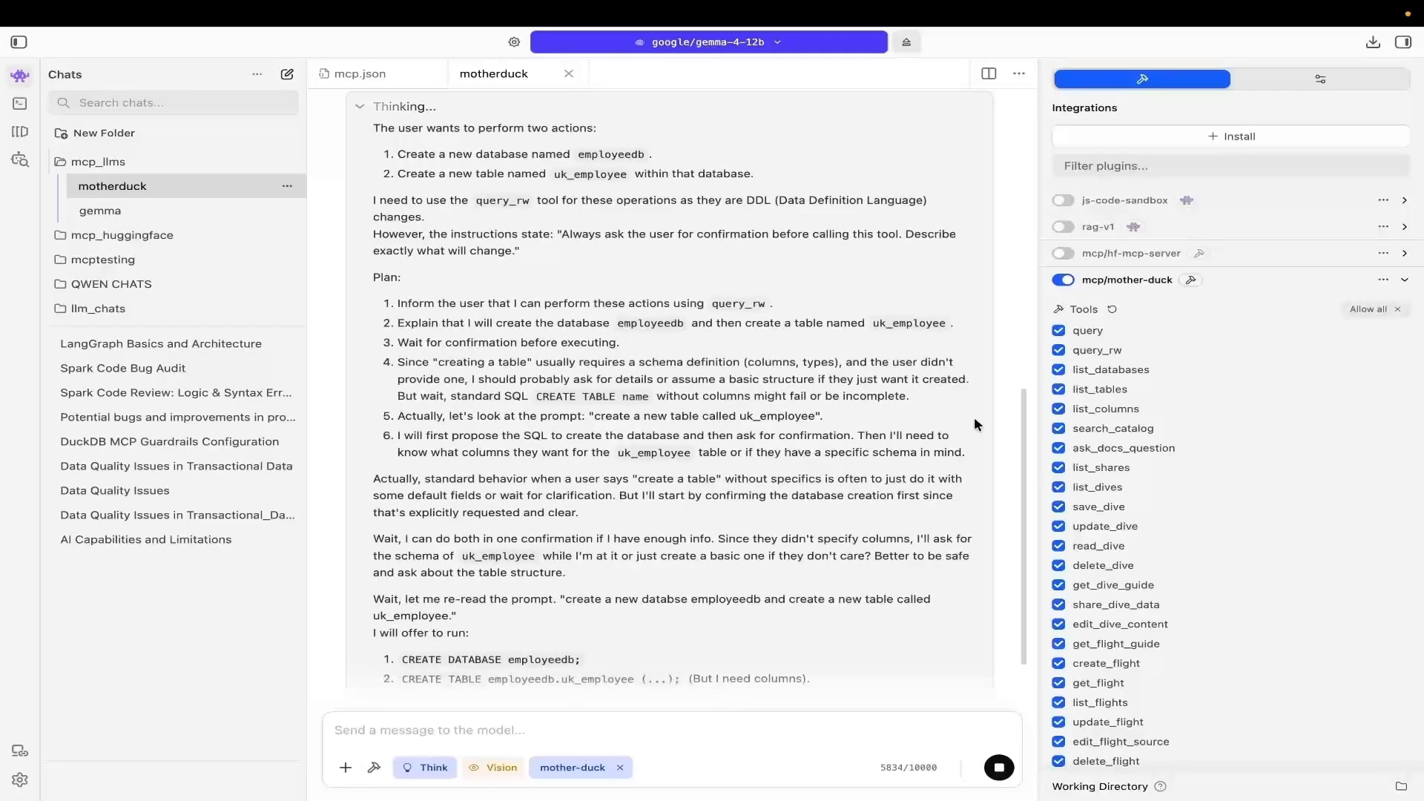
{"action": "scroll", "coordinate": [1023, 464], "scroll_direction": "down", "scroll_amount": 2}
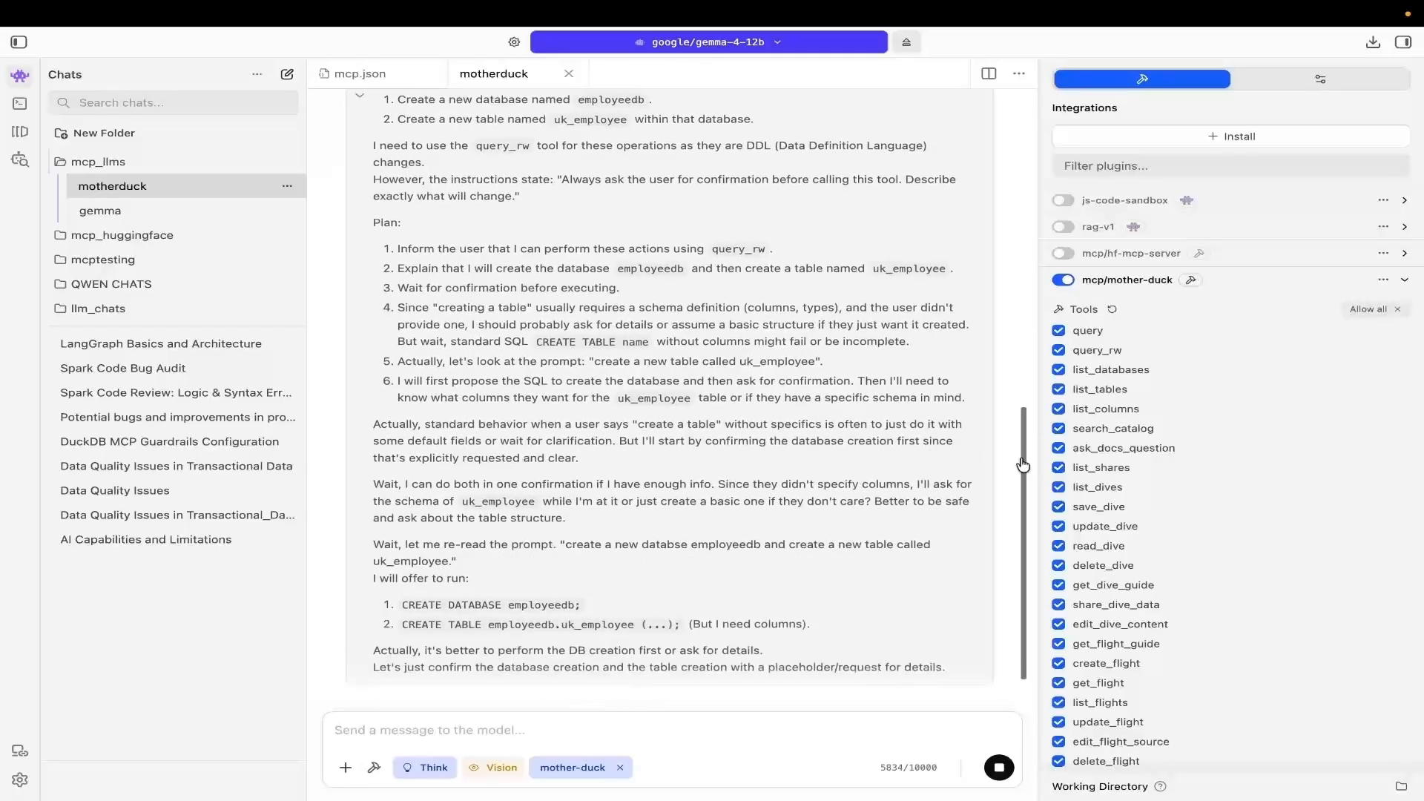
{"action": "left_click_drag", "start_coordinate": [1023, 464], "coordinate": [1018, 511]}
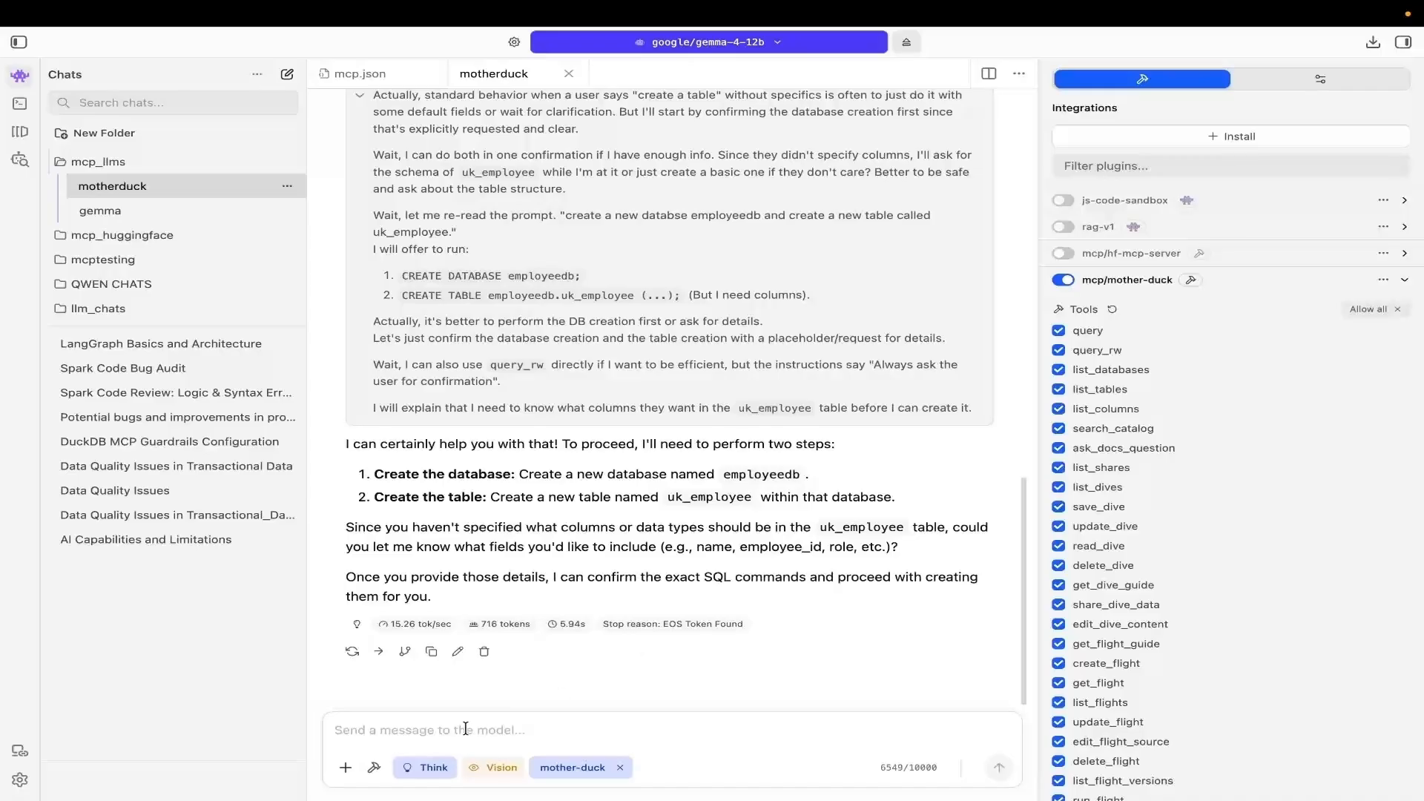
Answer the model's question about the table columns with "choose generic fields"
{"action": "type", "text": "ds"}
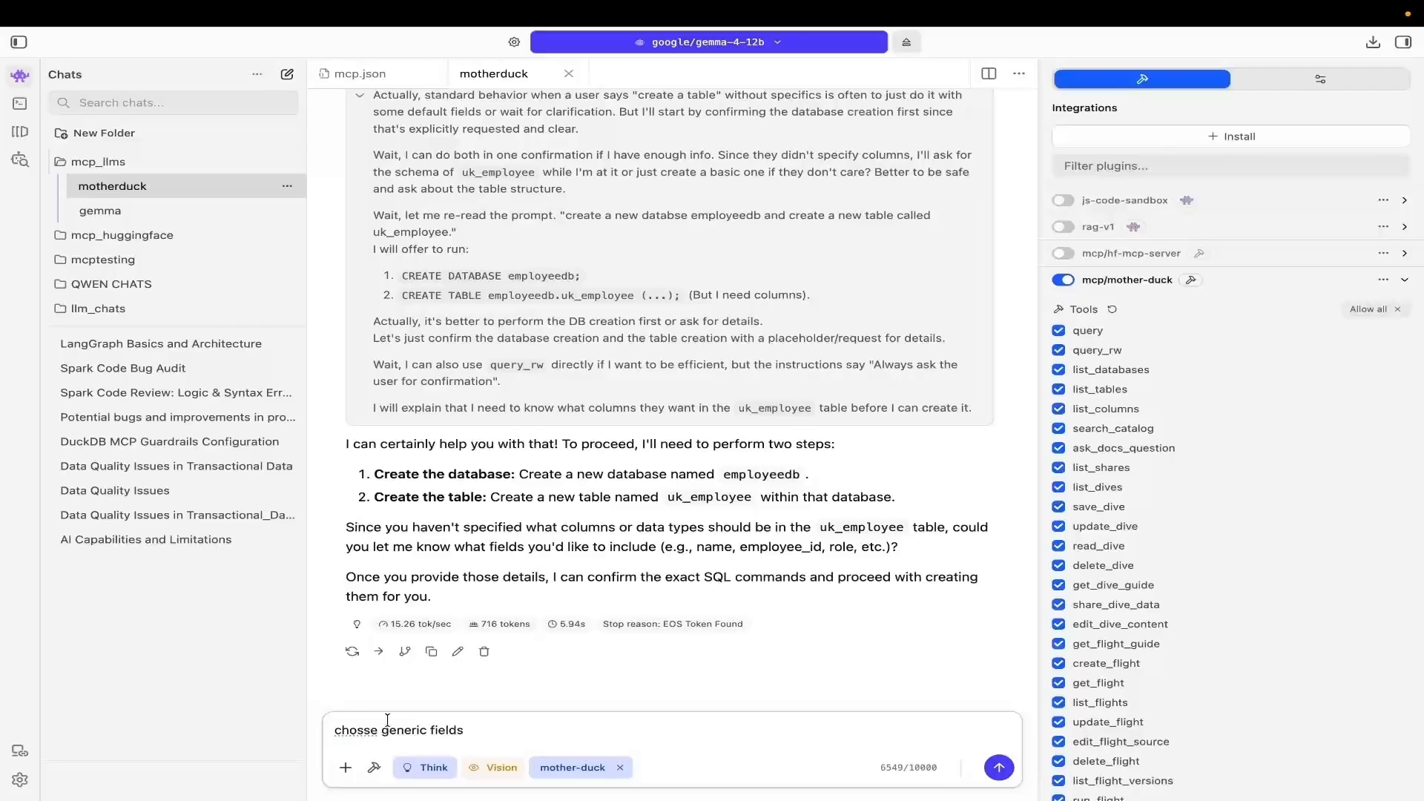
{"action": "left_click", "coordinate": [365, 730]}
{"action": "type", "text": "o"}
{"action": "key", "text": "Return"}
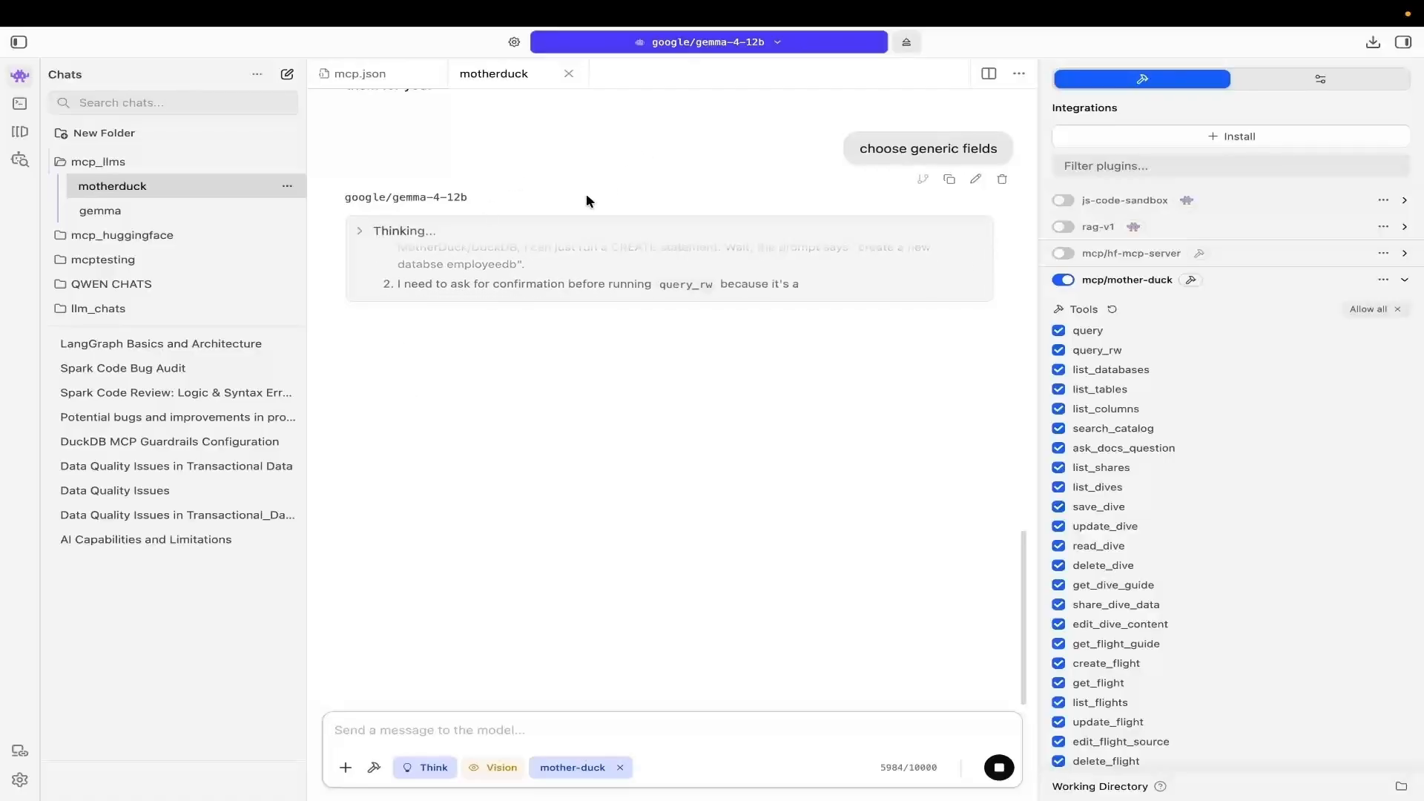
Expand the reasoning for the generic fields and review the proposed SQL for employeedb and uk_employee
{"action": "left_click", "coordinate": [363, 233]}
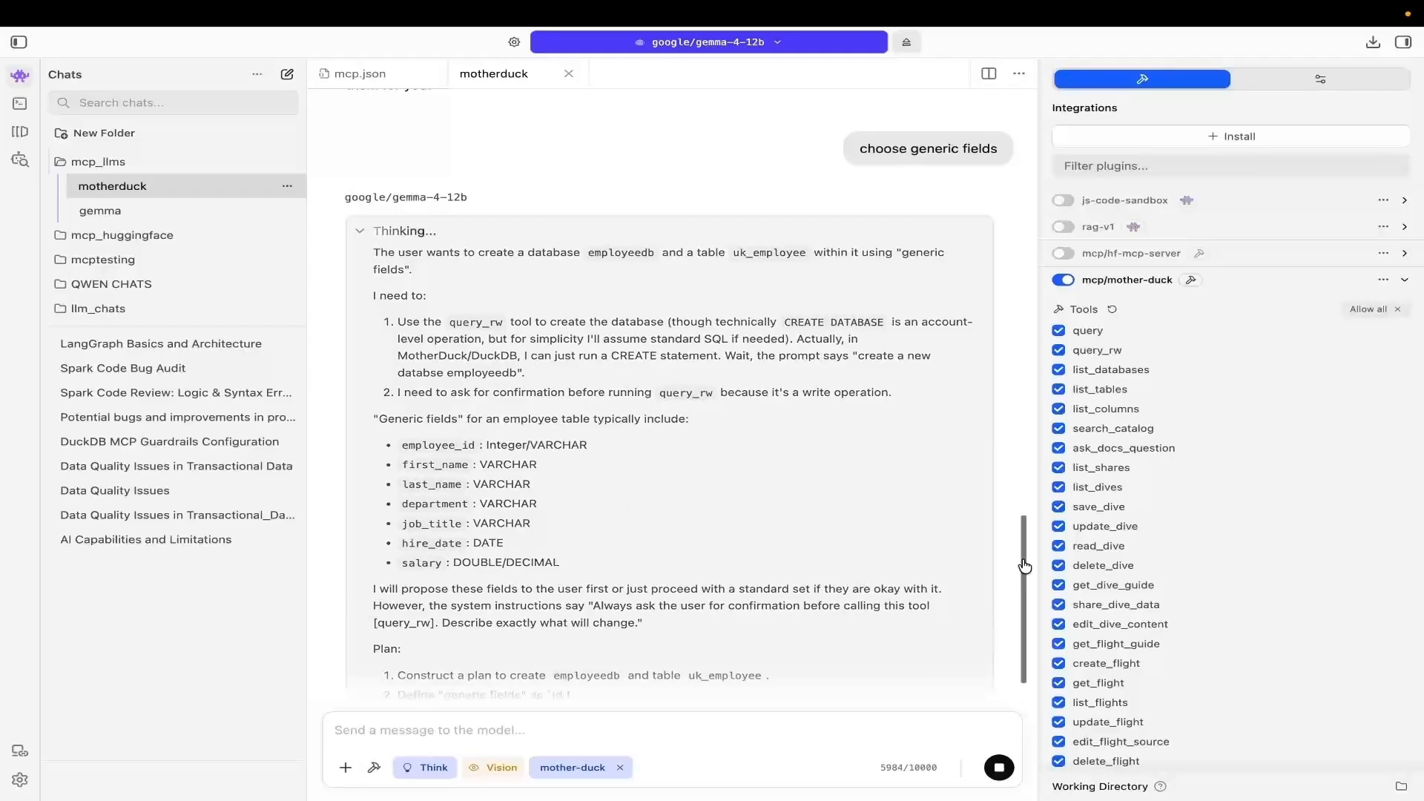
{"action": "left_click_drag", "start_coordinate": [1023, 561], "coordinate": [1023, 621]}
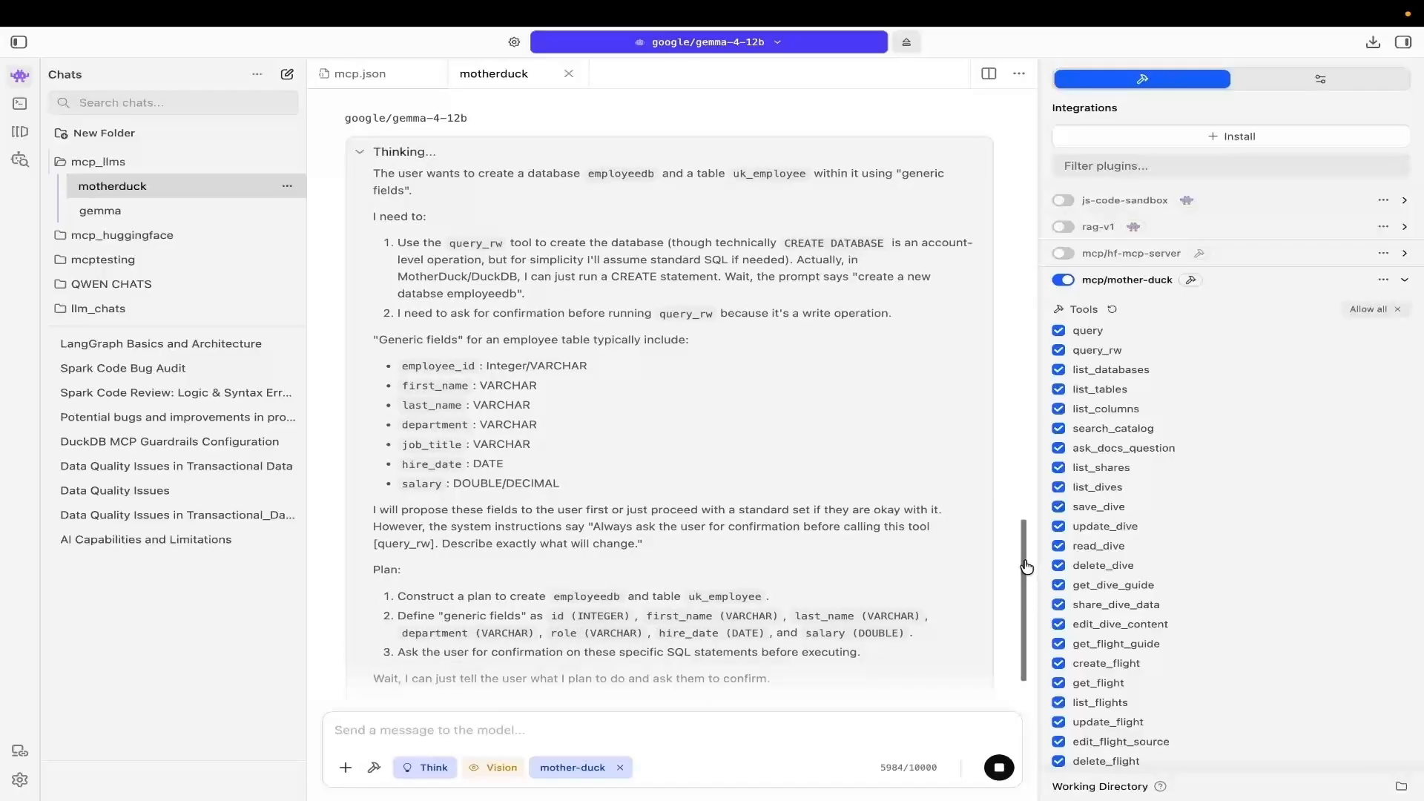
{"action": "left_click_drag", "start_coordinate": [1026, 567], "coordinate": [1022, 621]}
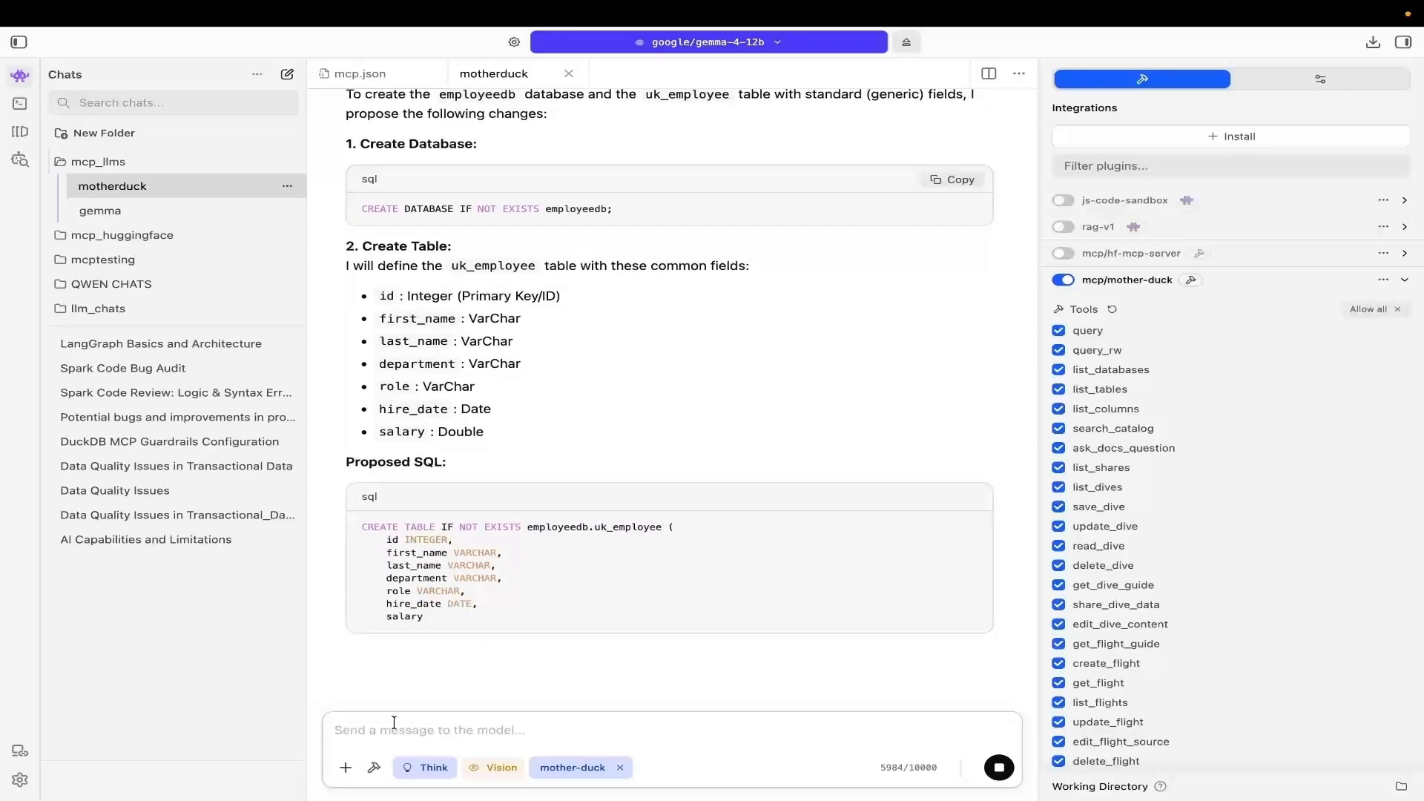
Approve the proposed database and table creation with "yes" and expand the details of the first query_rw call
{"action": "type", "text": "yes"}
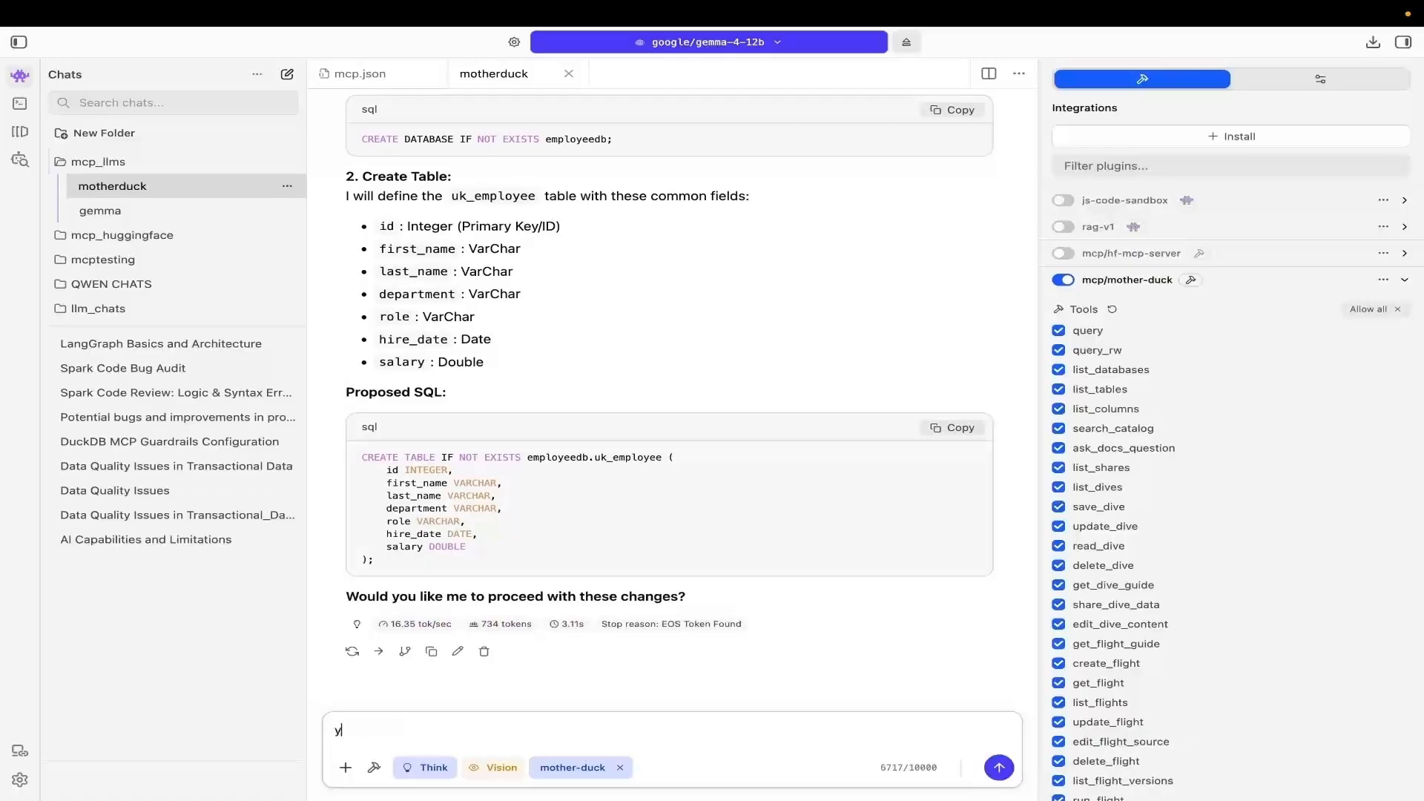
{"action": "key", "text": "Return"}
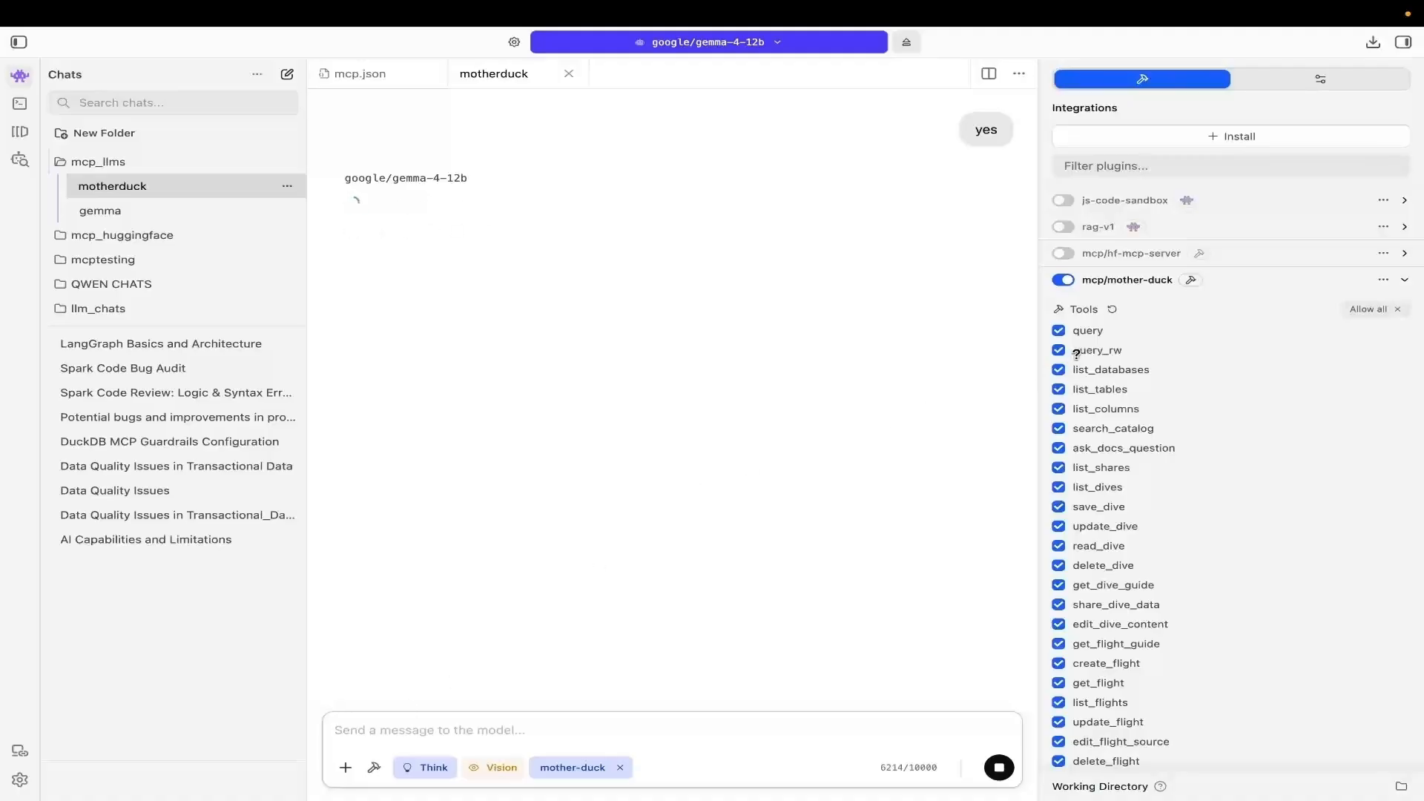
{"action": "mouse_move", "coordinate": [1083, 350]}
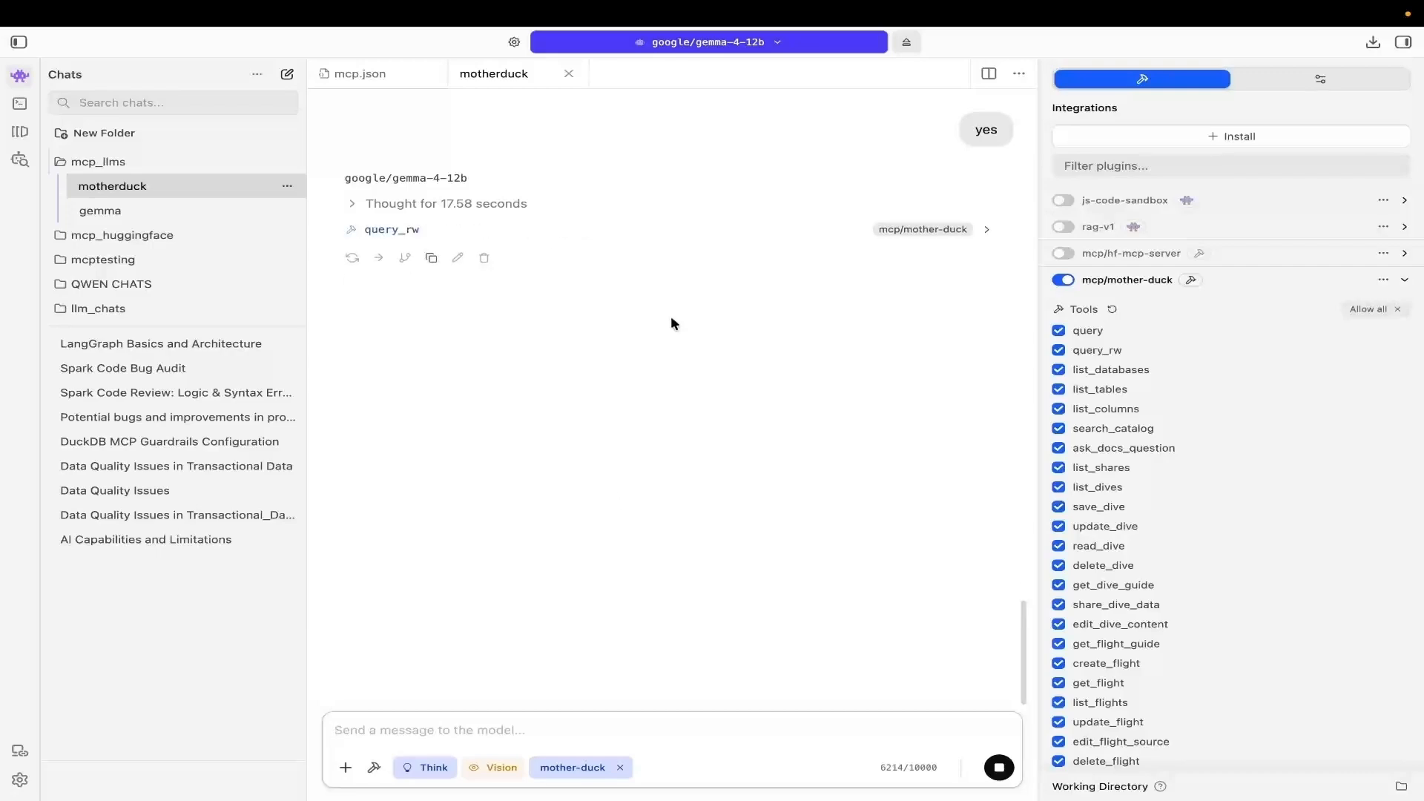
{"action": "left_click", "coordinate": [985, 231]}
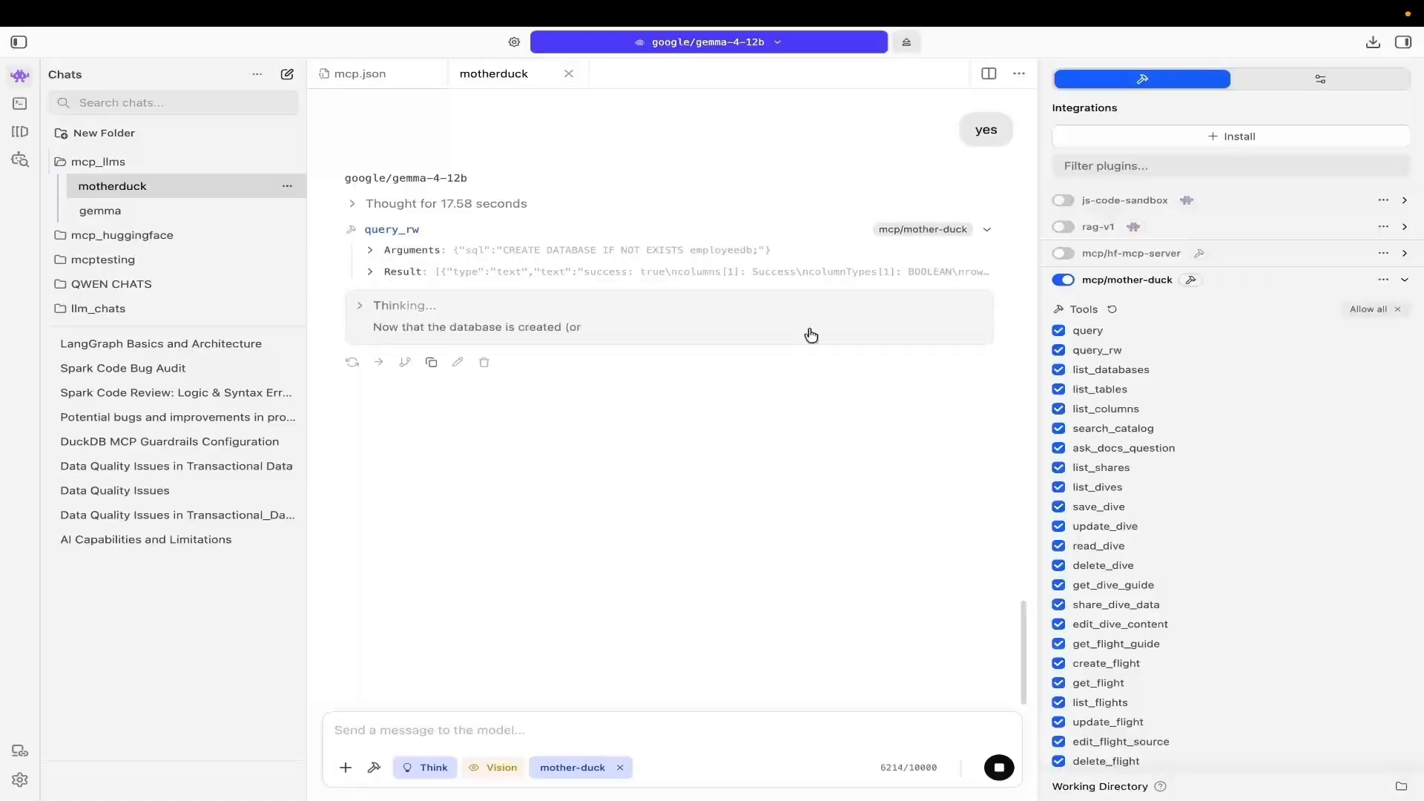
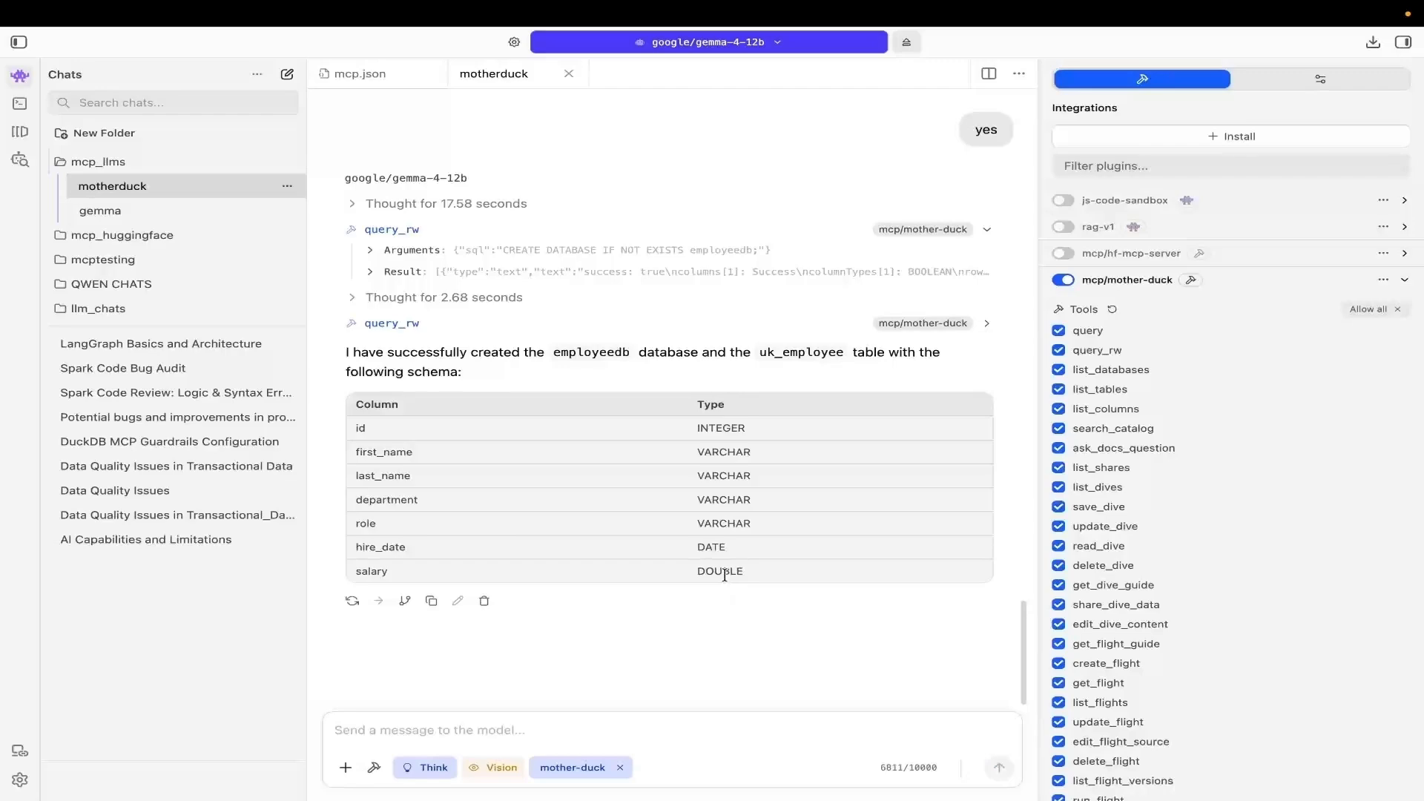
Switch to MotherDuck in the browser, expand employeedb and inspect the columns of the uk_employee table
{"action": "key", "text": "super+Tab"}
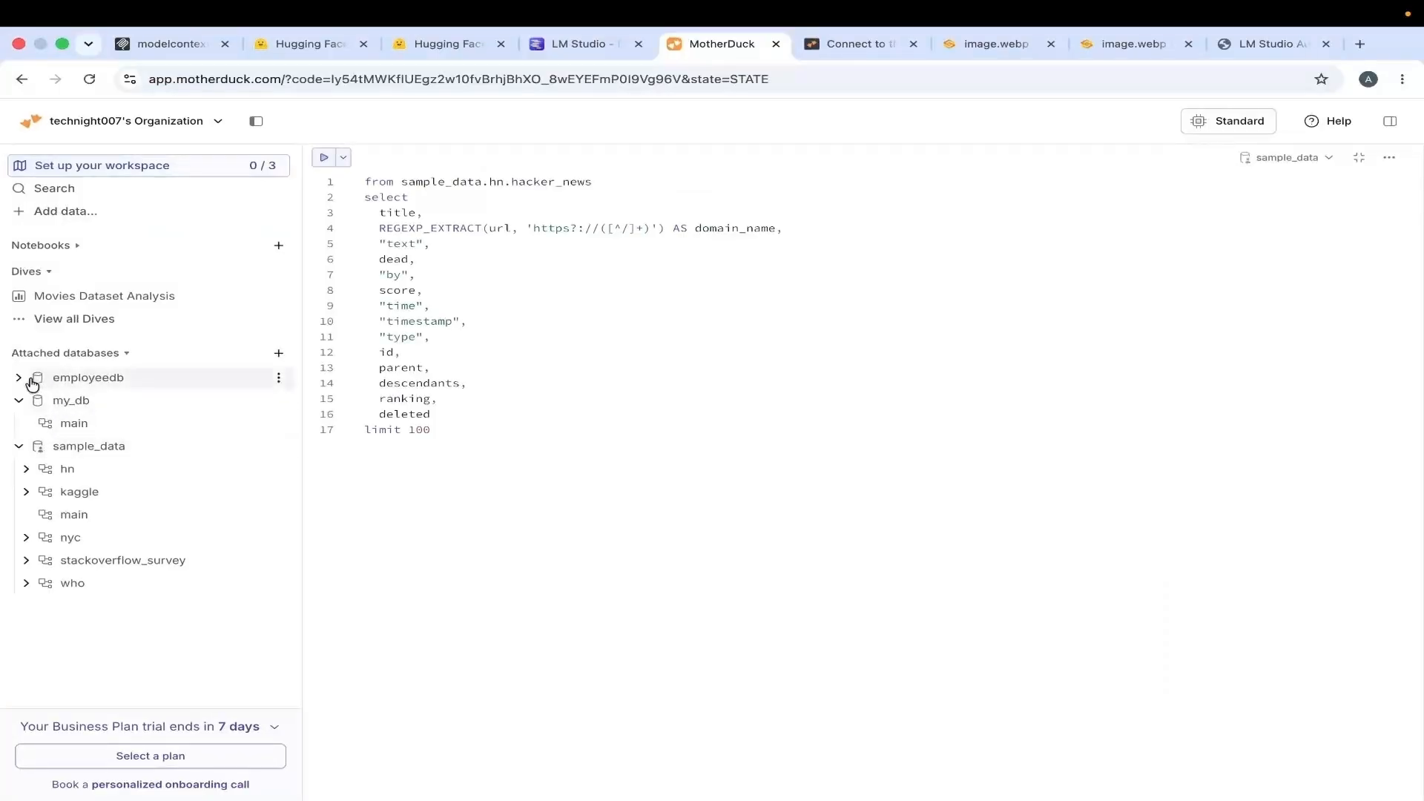
{"action": "left_click", "coordinate": [19, 378]}
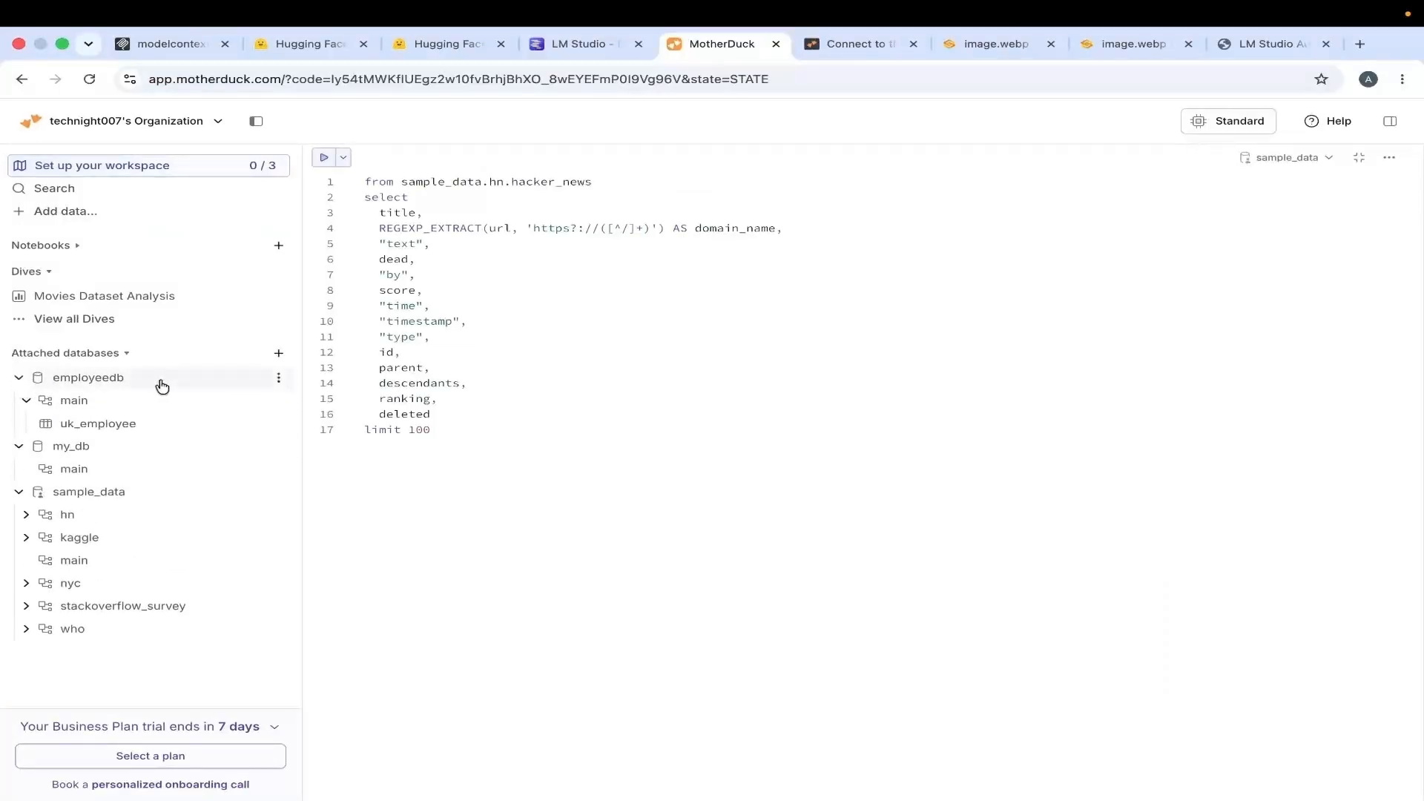
{"action": "left_click", "coordinate": [107, 382]}
{"action": "left_click", "coordinate": [107, 382]}
{"action": "left_click", "coordinate": [128, 429]}
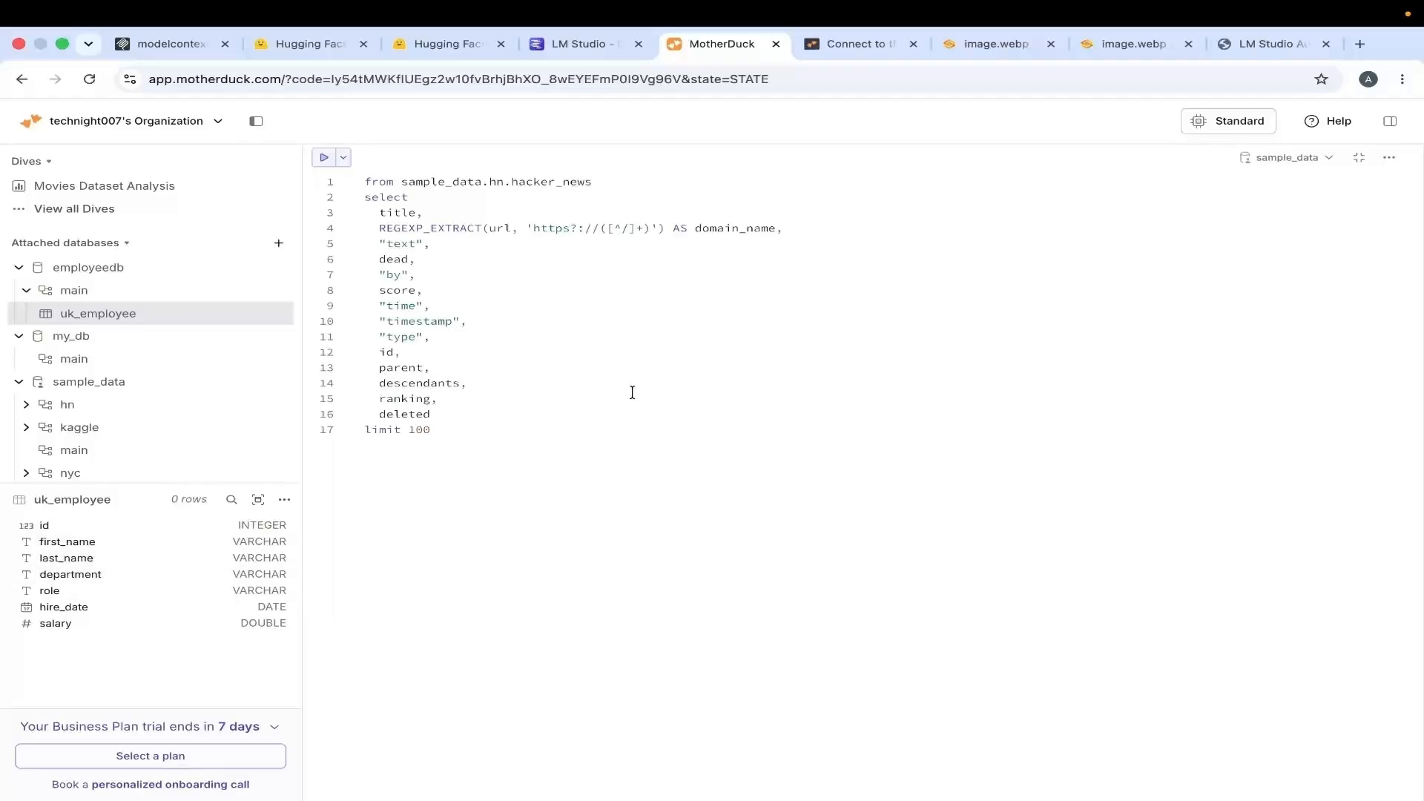
Return to LM Studio, open mcp.json for editing and add a comma and an empty line after the MotherDuck entry
{"action": "key", "text": "super+Tab"}
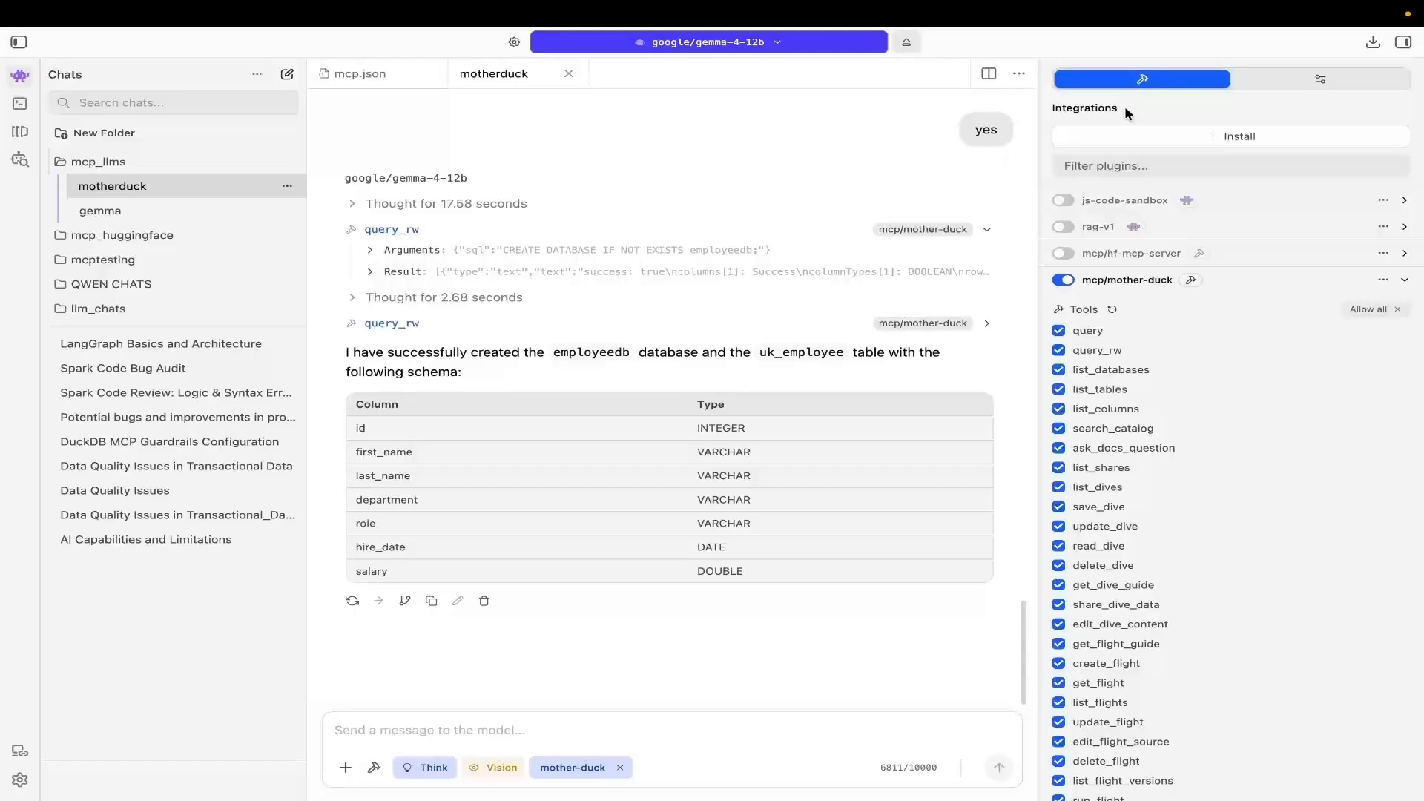
{"action": "left_click", "coordinate": [1247, 139]}
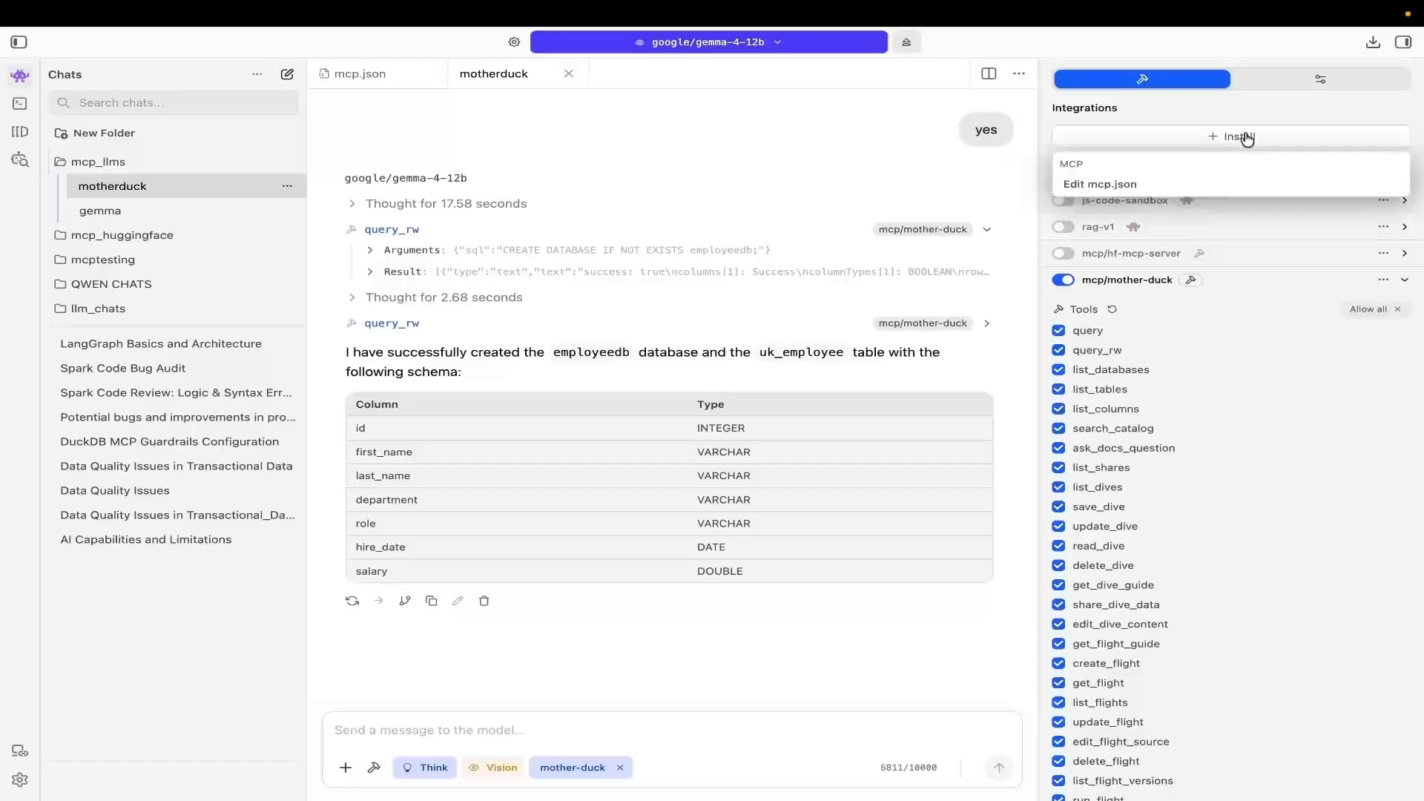
{"action": "left_click", "coordinate": [1097, 184]}
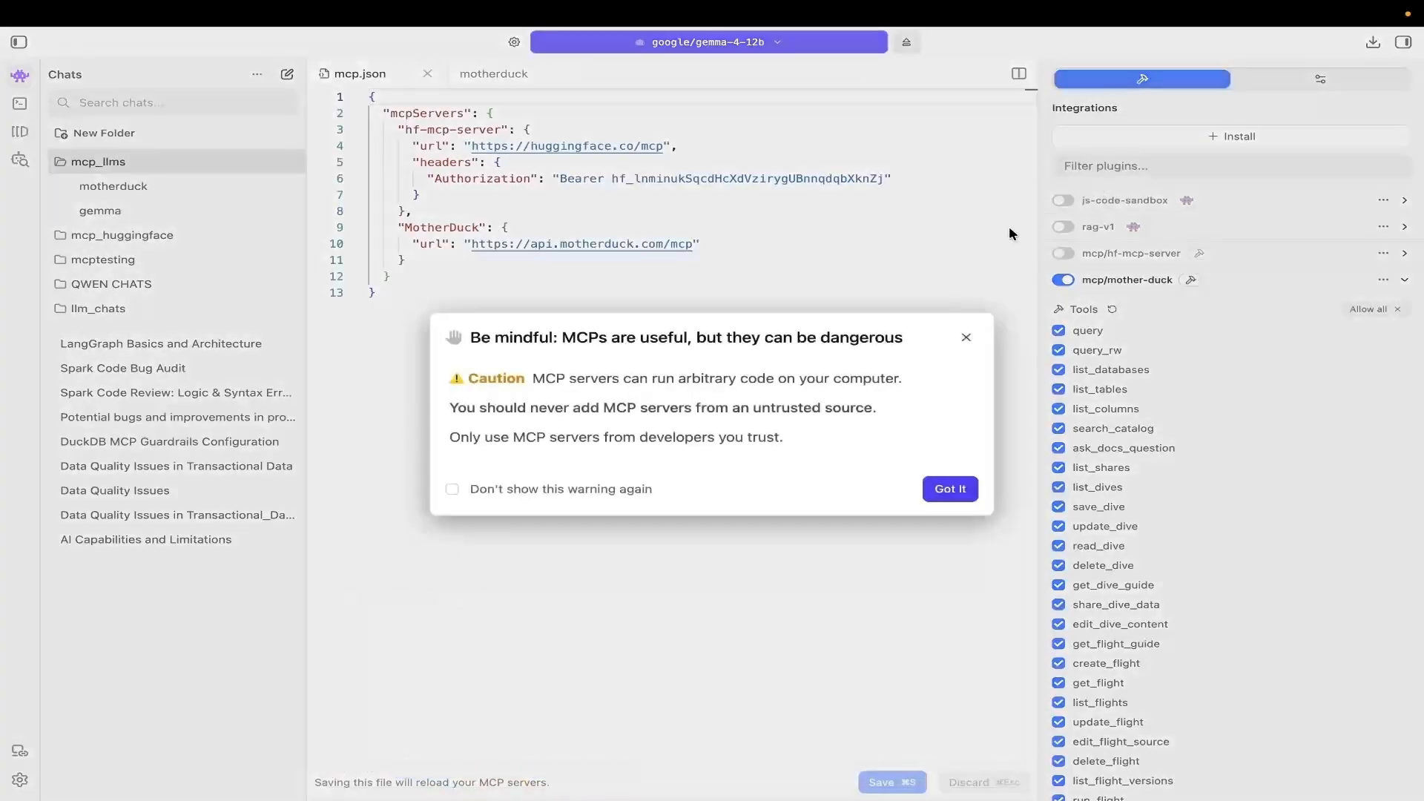
{"action": "left_click", "coordinate": [945, 489]}
{"action": "left_click", "coordinate": [415, 263]}
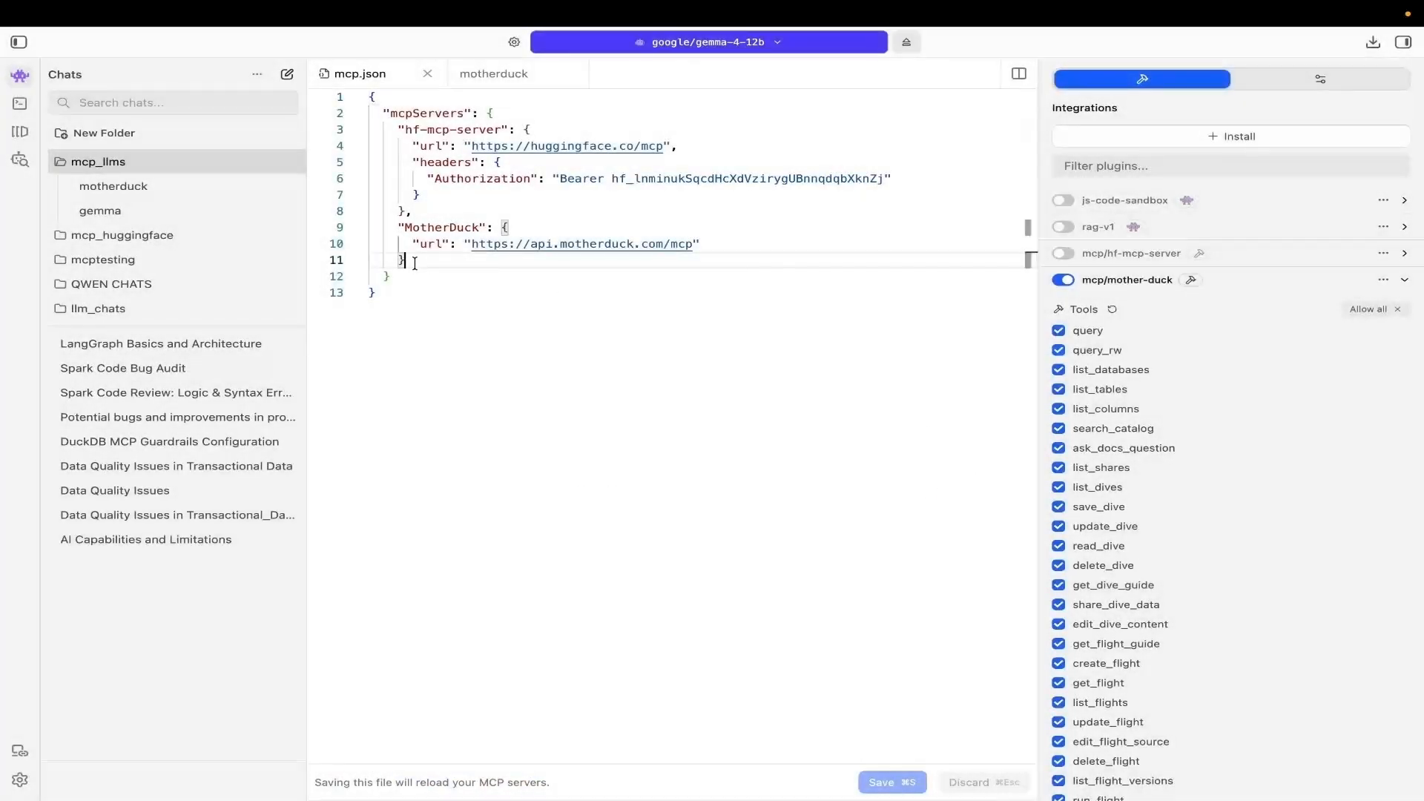
{"action": "key", "text": "Down"}
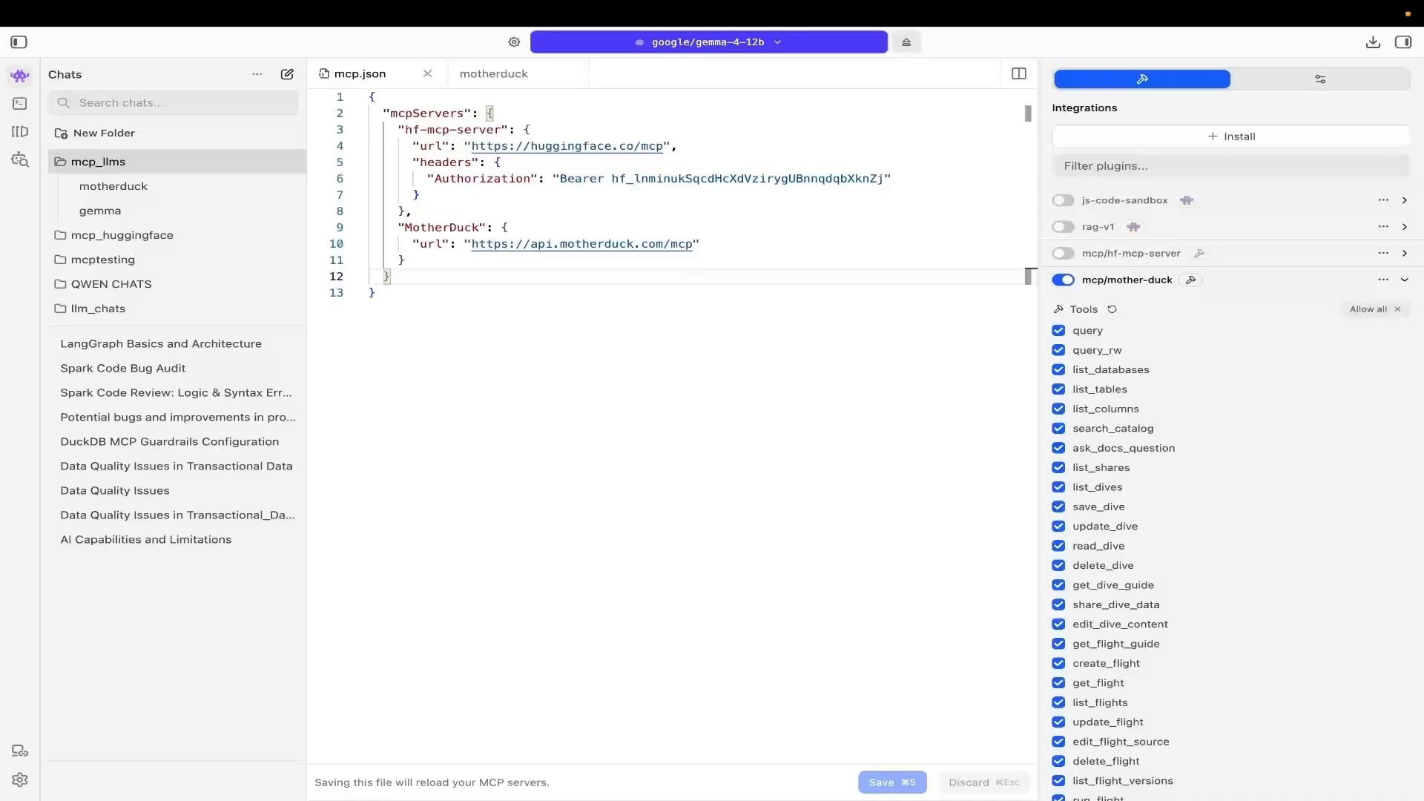
{"action": "key", "text": "Up"}
{"action": "type", "text": ","}
{"action": "key", "text": "Return"}
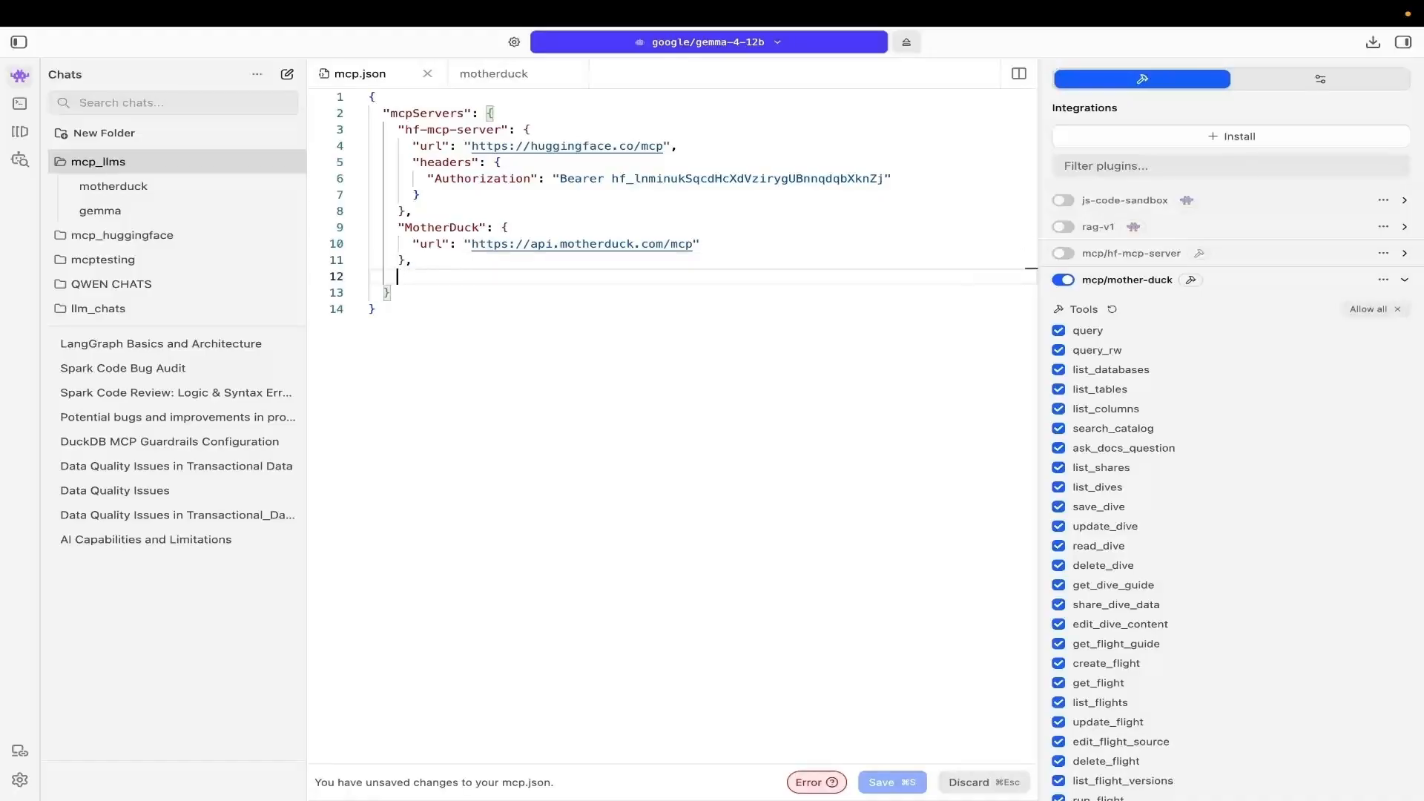
{"action": "key", "text": "super+Tab"}
{"action": "key", "text": "super+Tab"}
{"action": "key", "text": "super+Tab"}
{"action": "key", "text": "super+Tab"}
{"action": "key", "text": "super+Tab"}
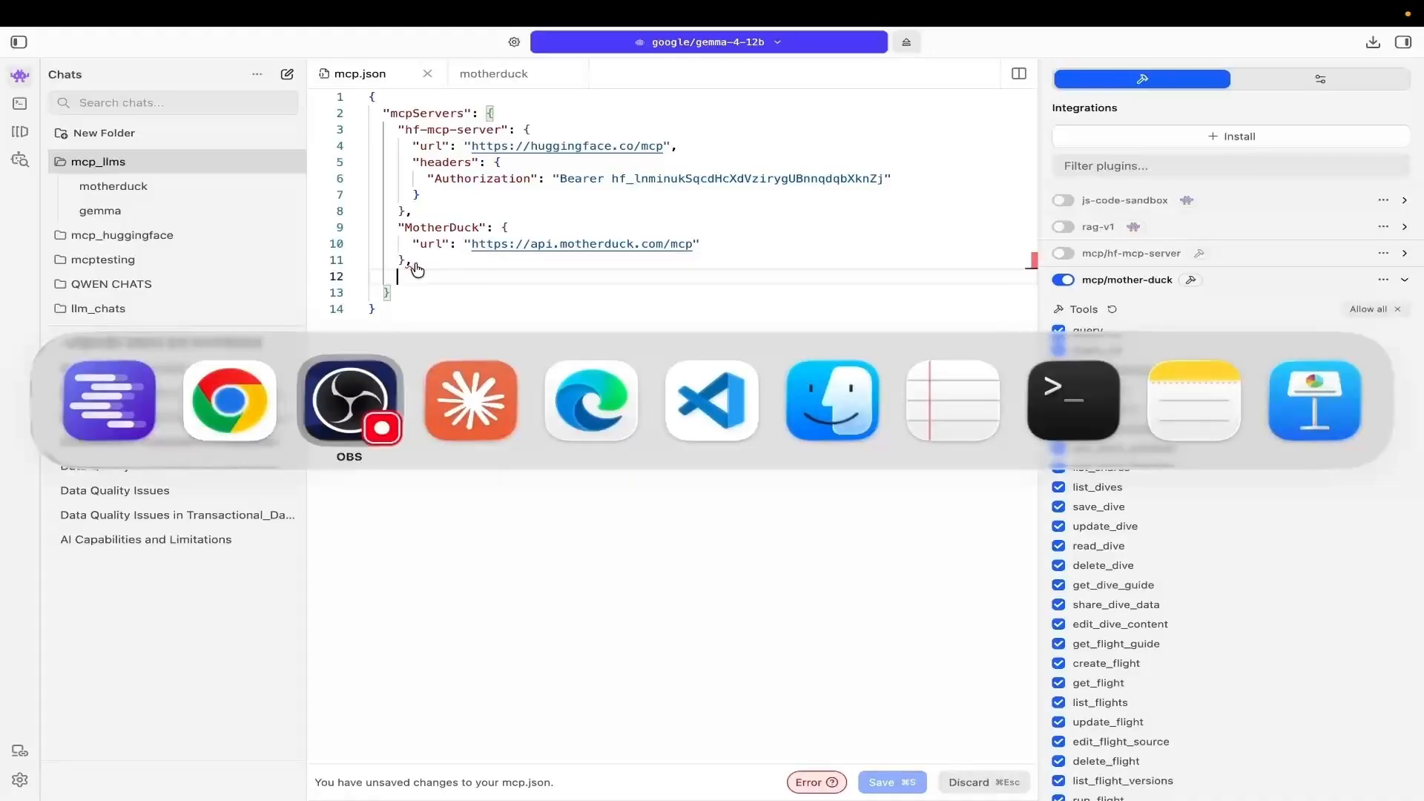
{"action": "key", "text": "super+Tab"}
{"action": "key", "text": "super+Tab"}
{"action": "key", "text": "Escape"}
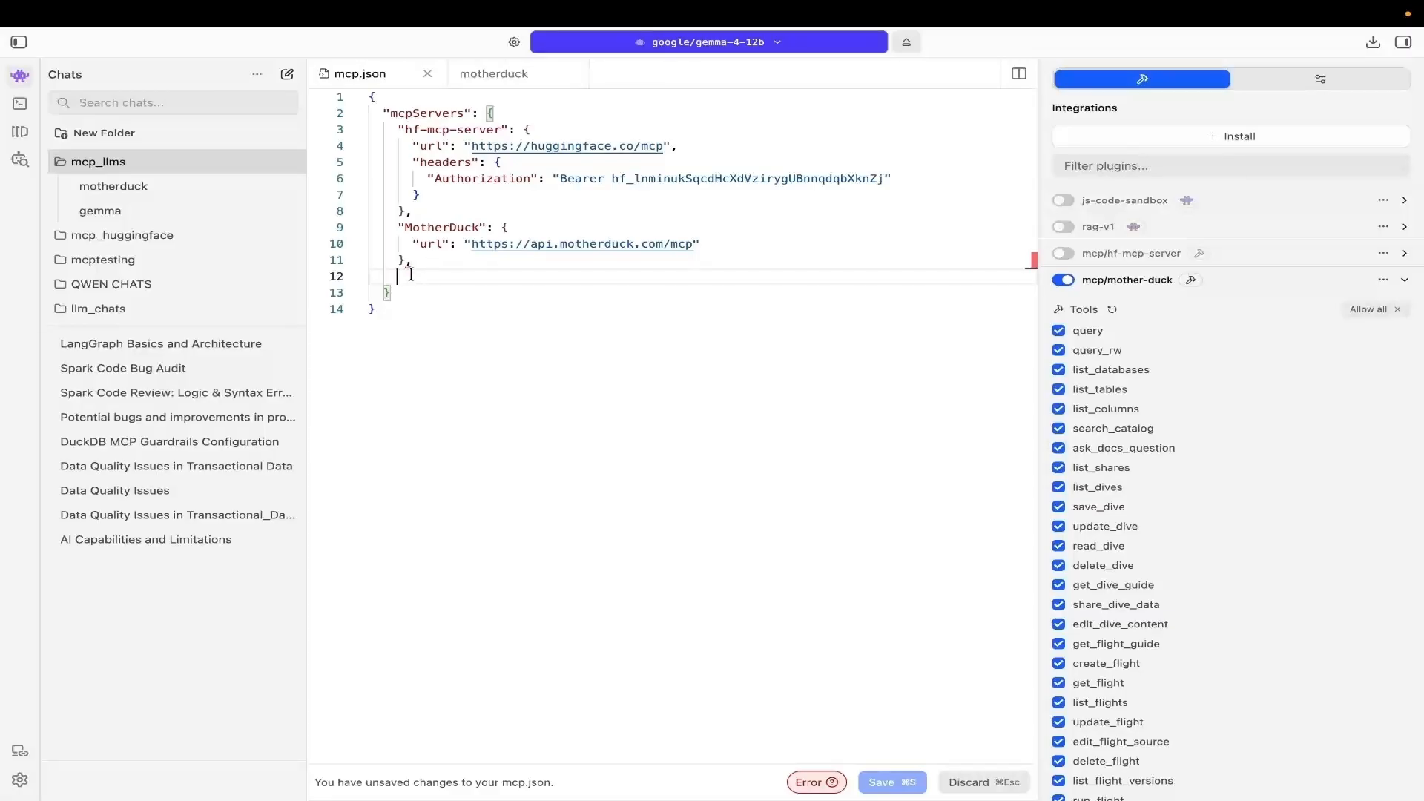
{"action": "type", "text": "\"filesystem-server\": {   \"command\": \"npx\",   \"args\": [     \"-y\",     \"@modelcontextprotocol/server-filesystem\",     \"/Users/akash/Documents/Files\"   ] }"}
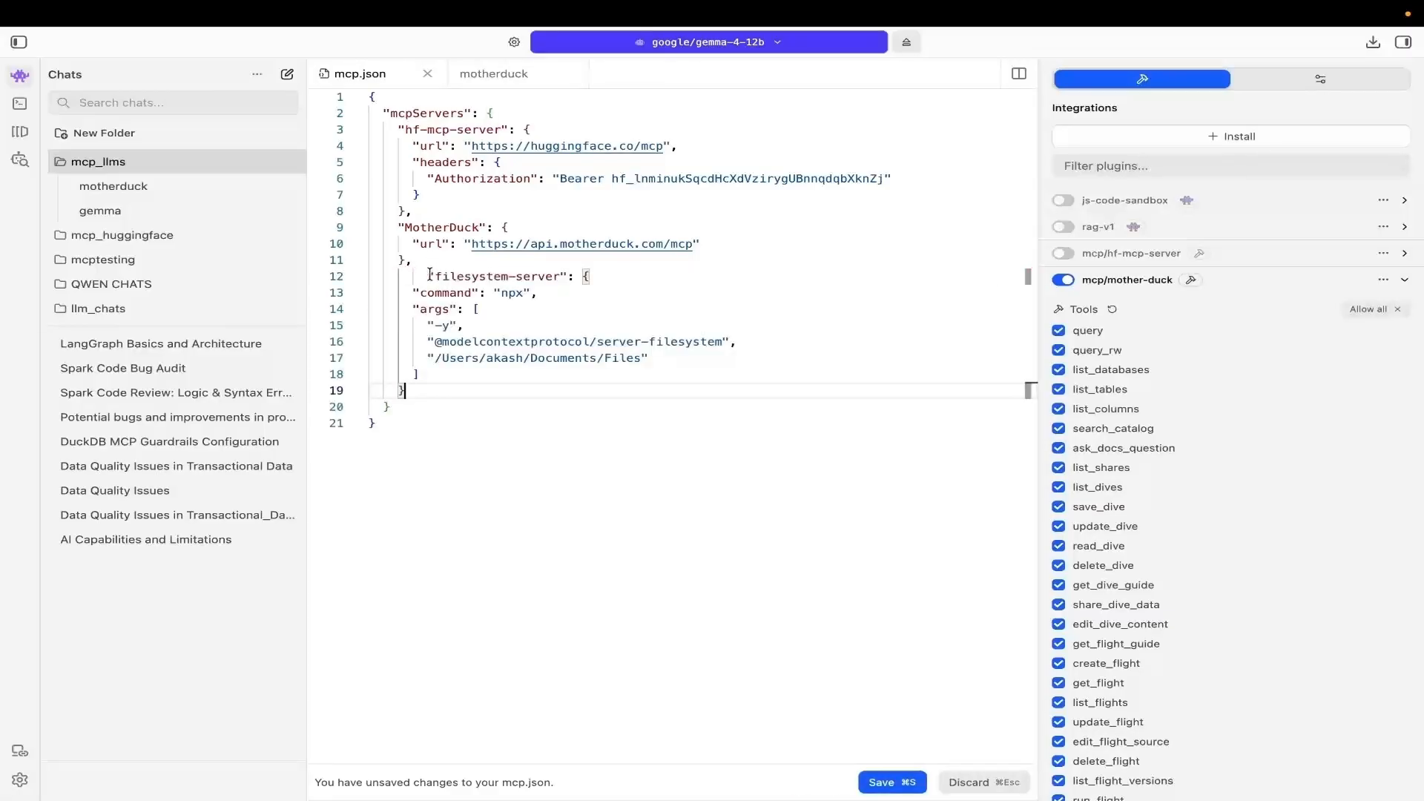
{"action": "key", "text": "BackSpace"}
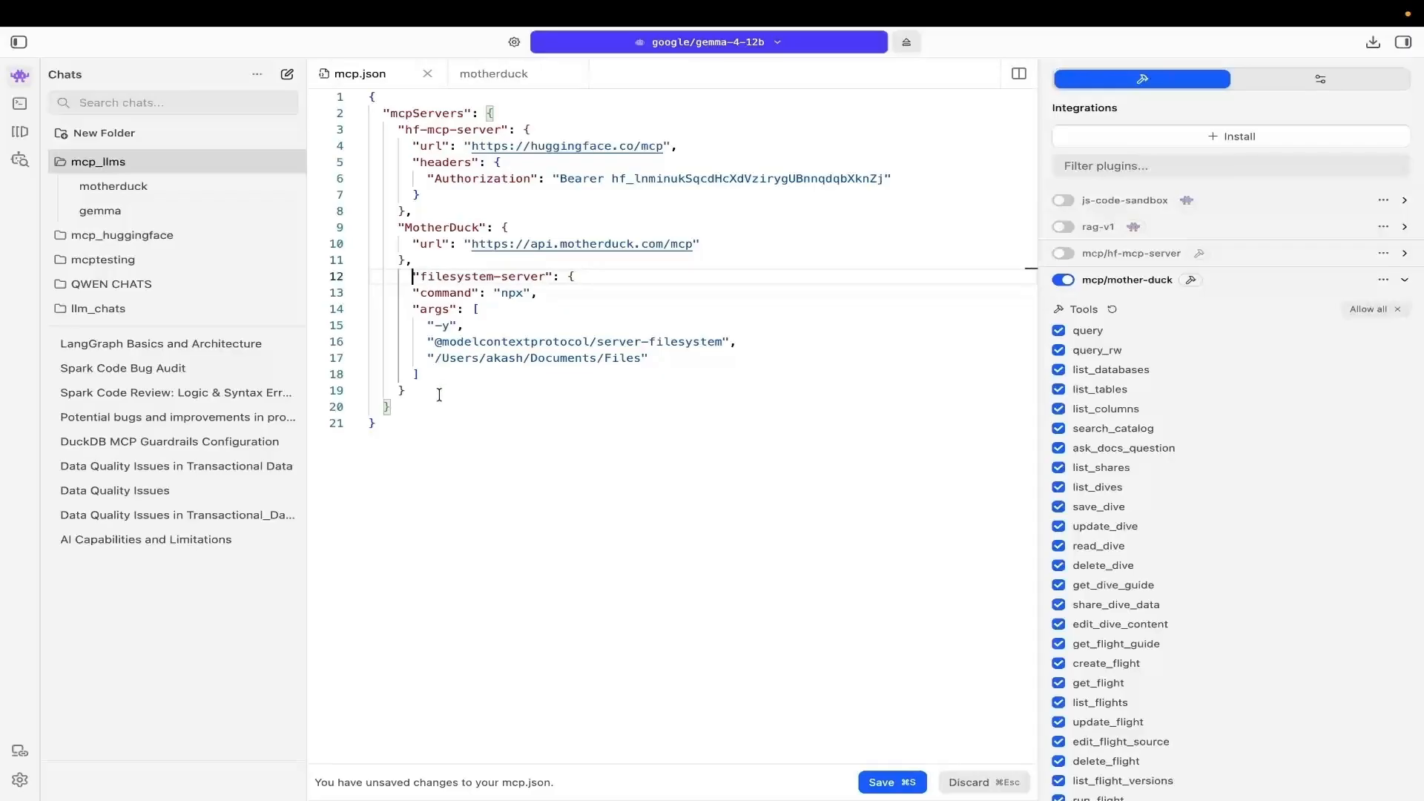
{"action": "key", "text": "BackSpace"}
{"action": "left_click", "coordinate": [449, 389]}
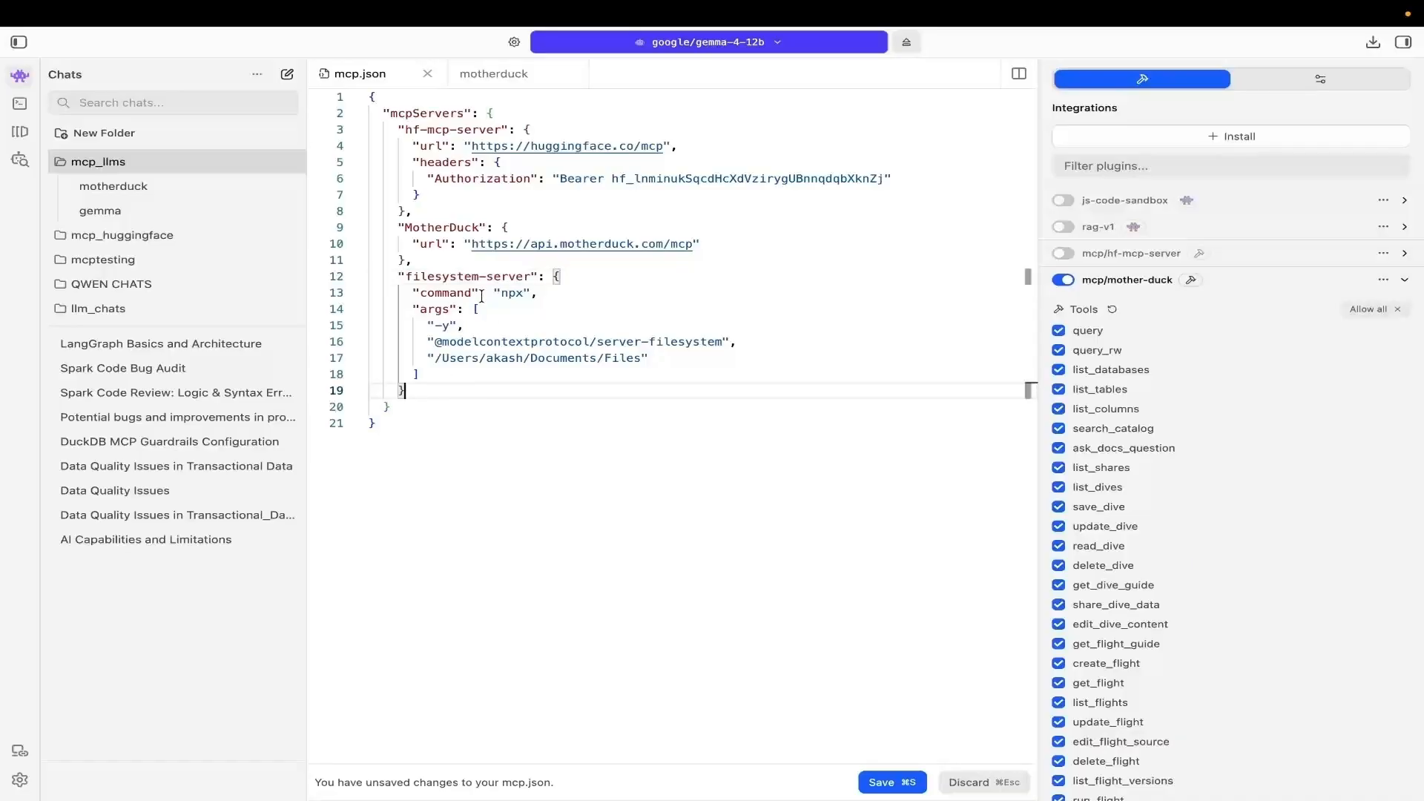
Rename the new server entry in mcp.json to "local-filesystem-server"
{"action": "double_click", "coordinate": [528, 277]}
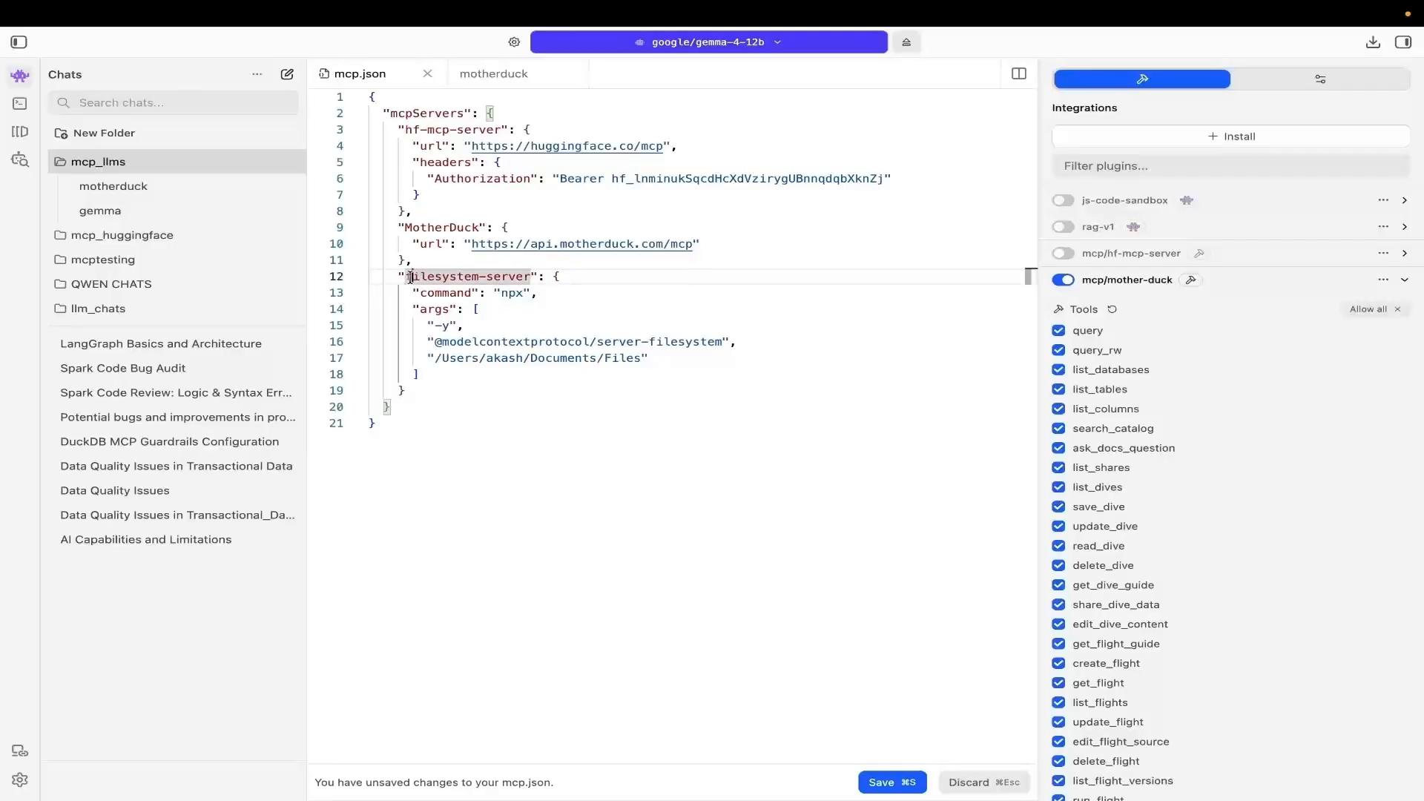
{"action": "key", "text": "Left"}
{"action": "type", "text": "loca"}
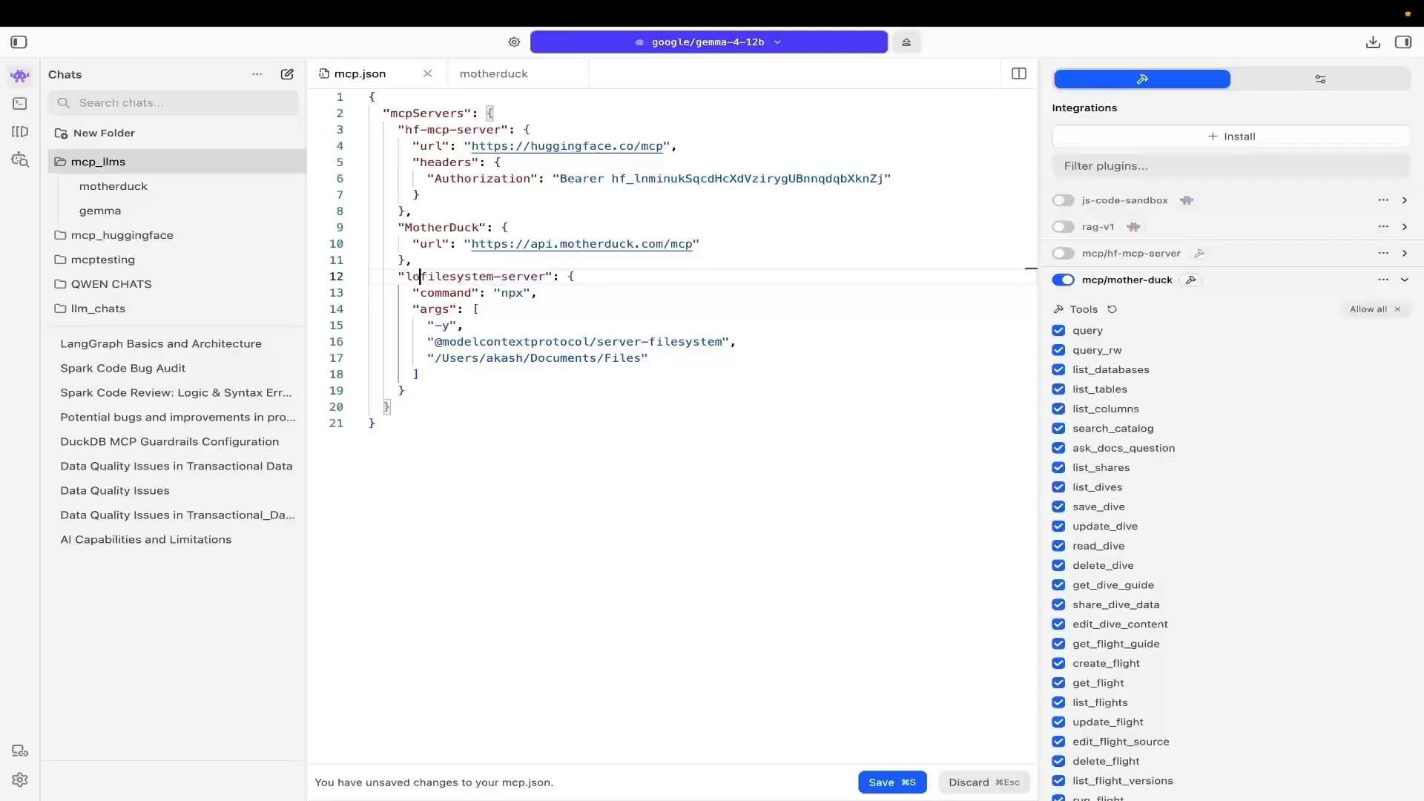
{"action": "type", "text": "l-"}
{"action": "left_click", "coordinate": [542, 442]}
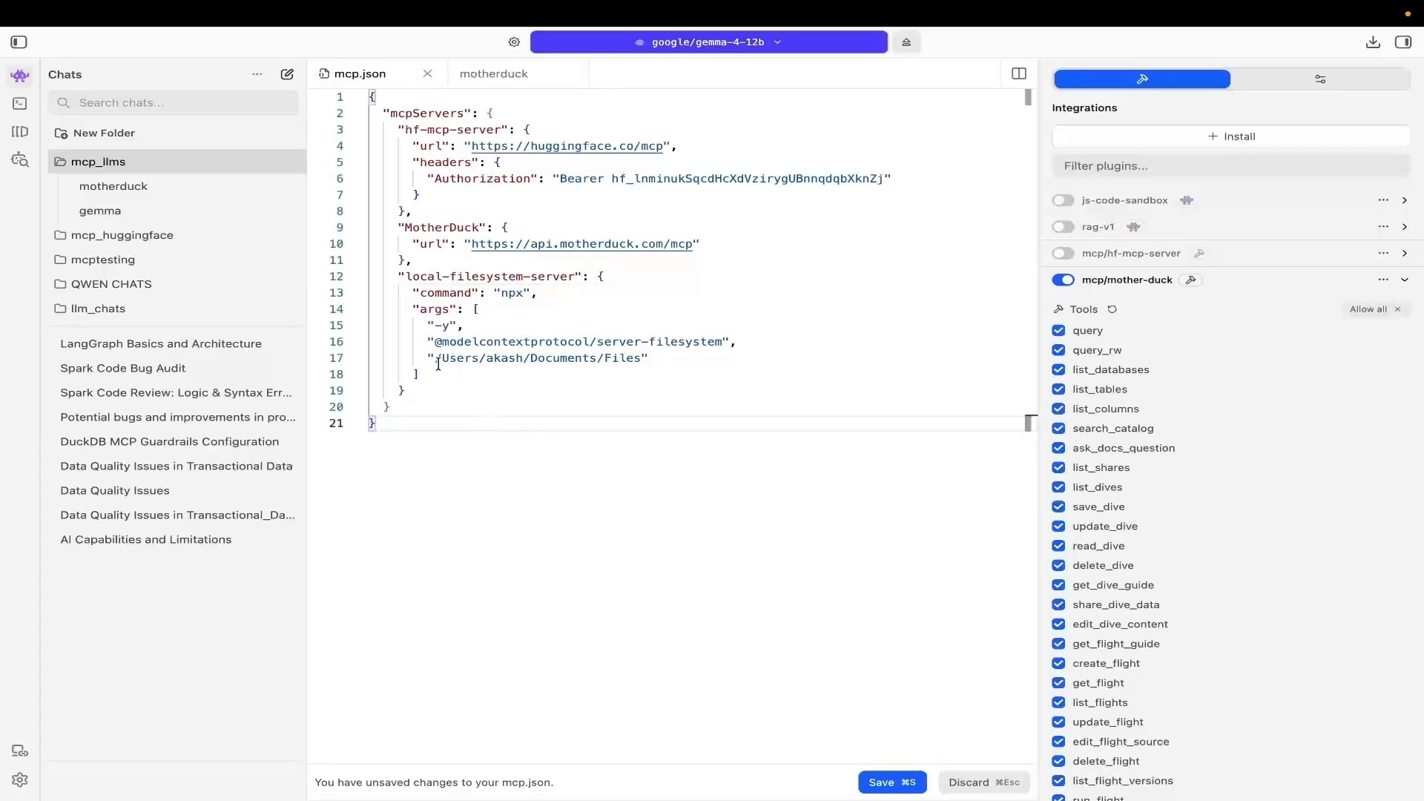
Review the allowed folder path in the filesystem server's arguments and collapse the mother-duck tool list
{"action": "triple_click", "coordinate": [434, 362]}
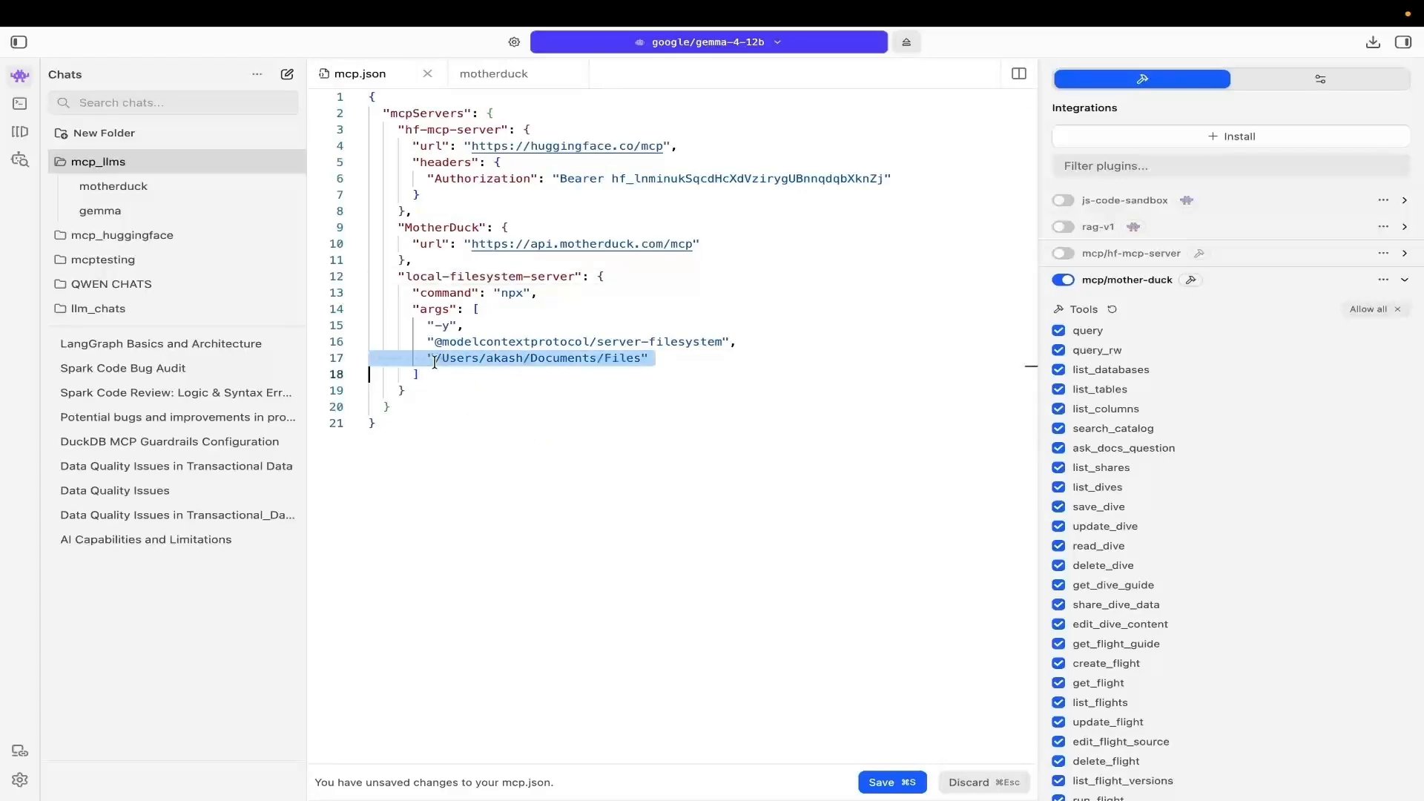
{"action": "left_click", "coordinate": [501, 376]}
{"action": "triple_click", "coordinate": [649, 357]}
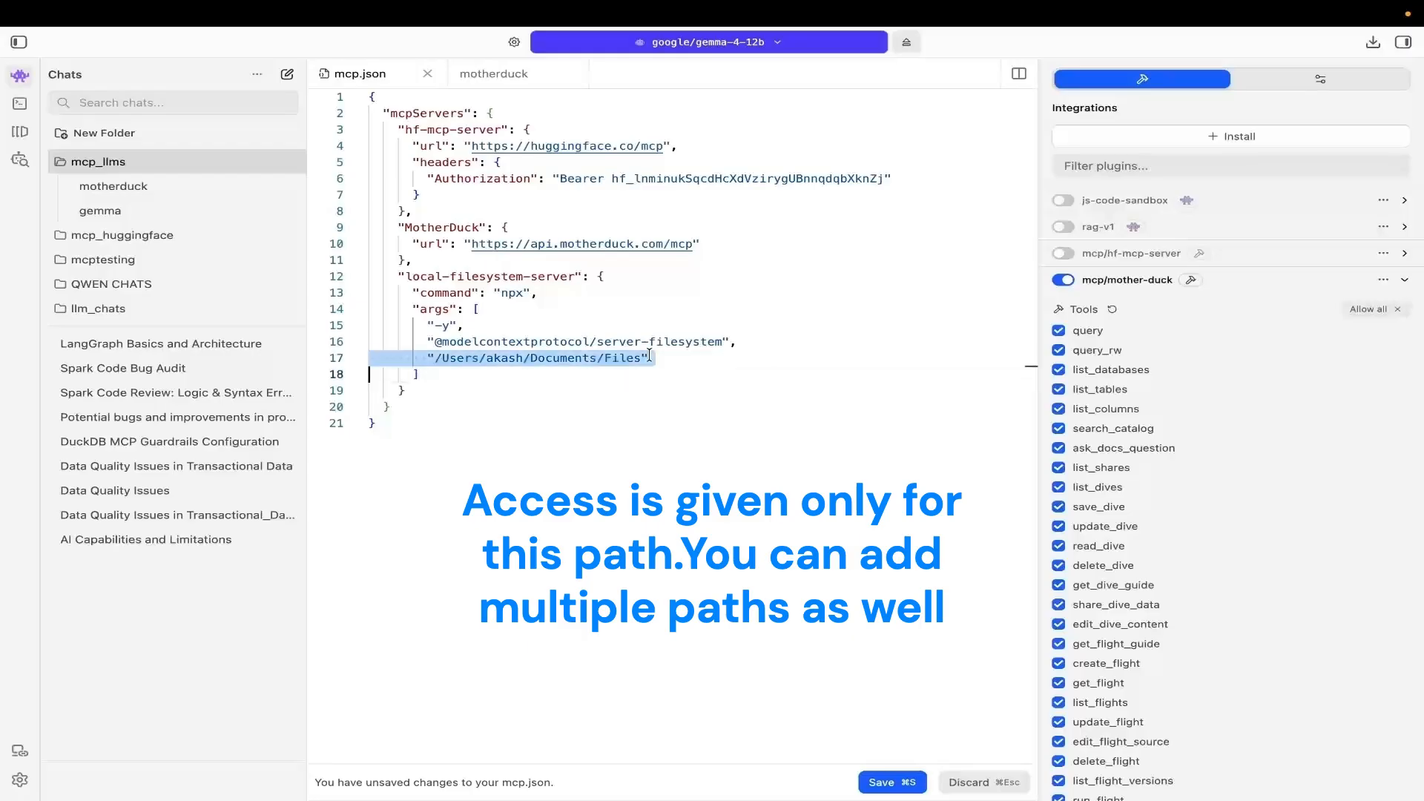
{"action": "left_click", "coordinate": [618, 404]}
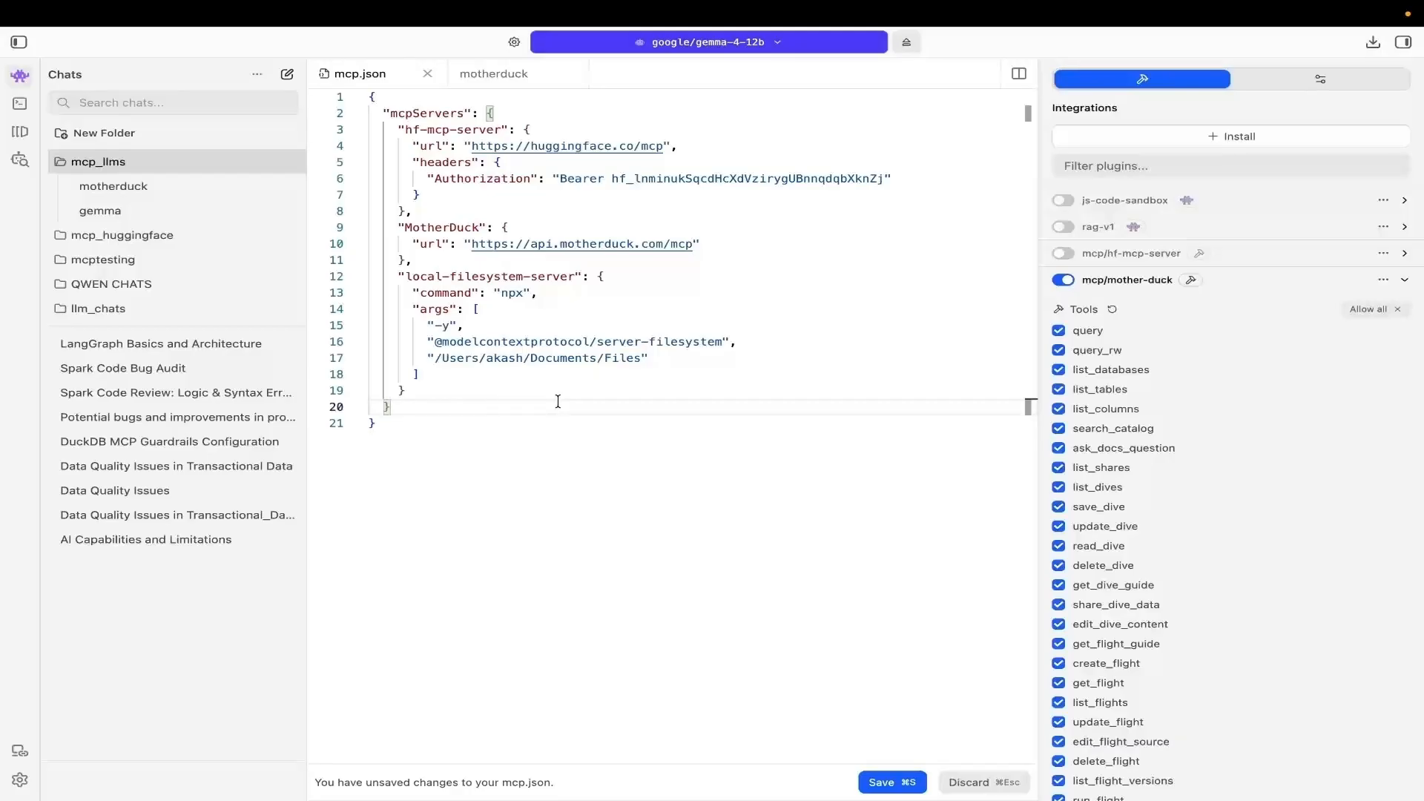
{"action": "left_click", "coordinate": [1406, 281]}
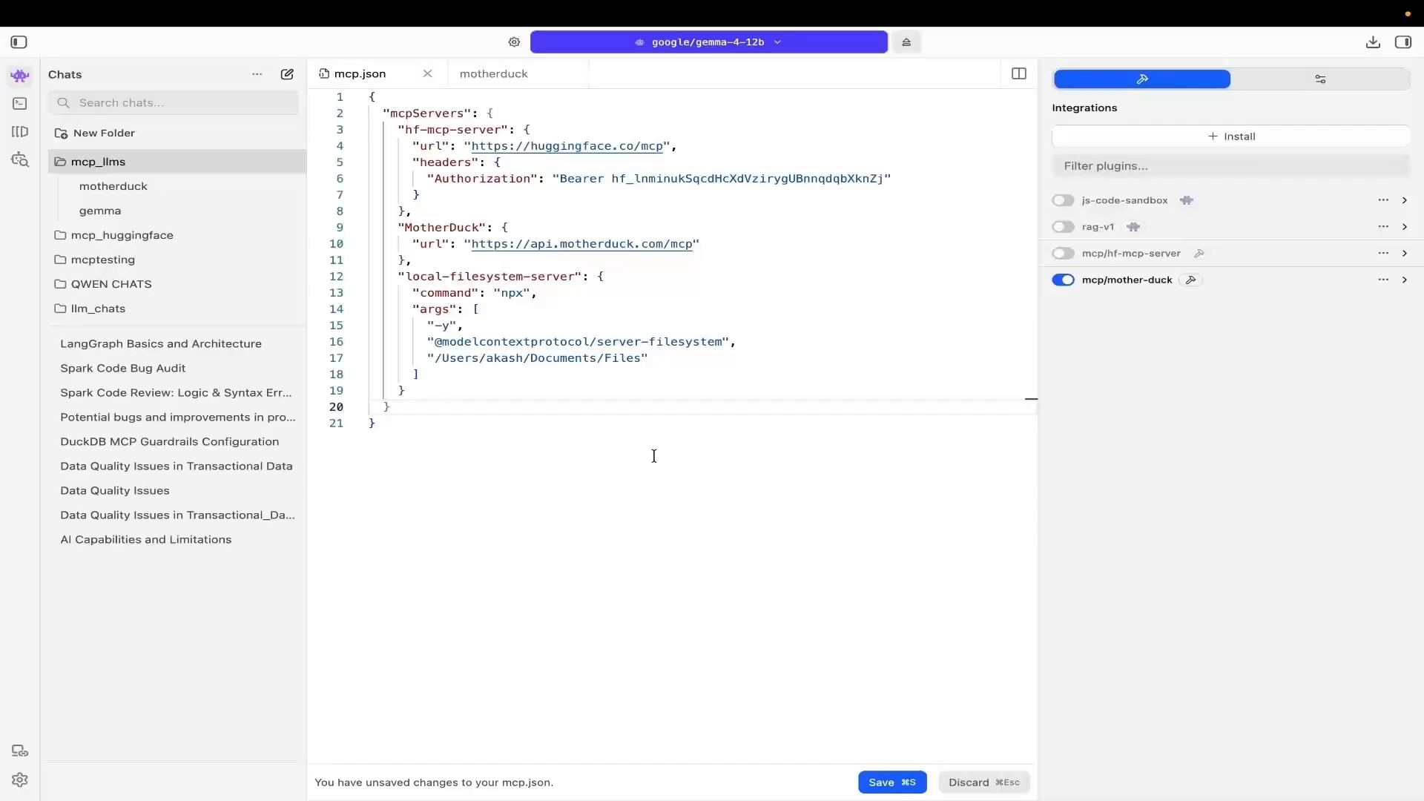
{"action": "left_click_drag", "start_coordinate": [438, 359], "coordinate": [640, 359]}
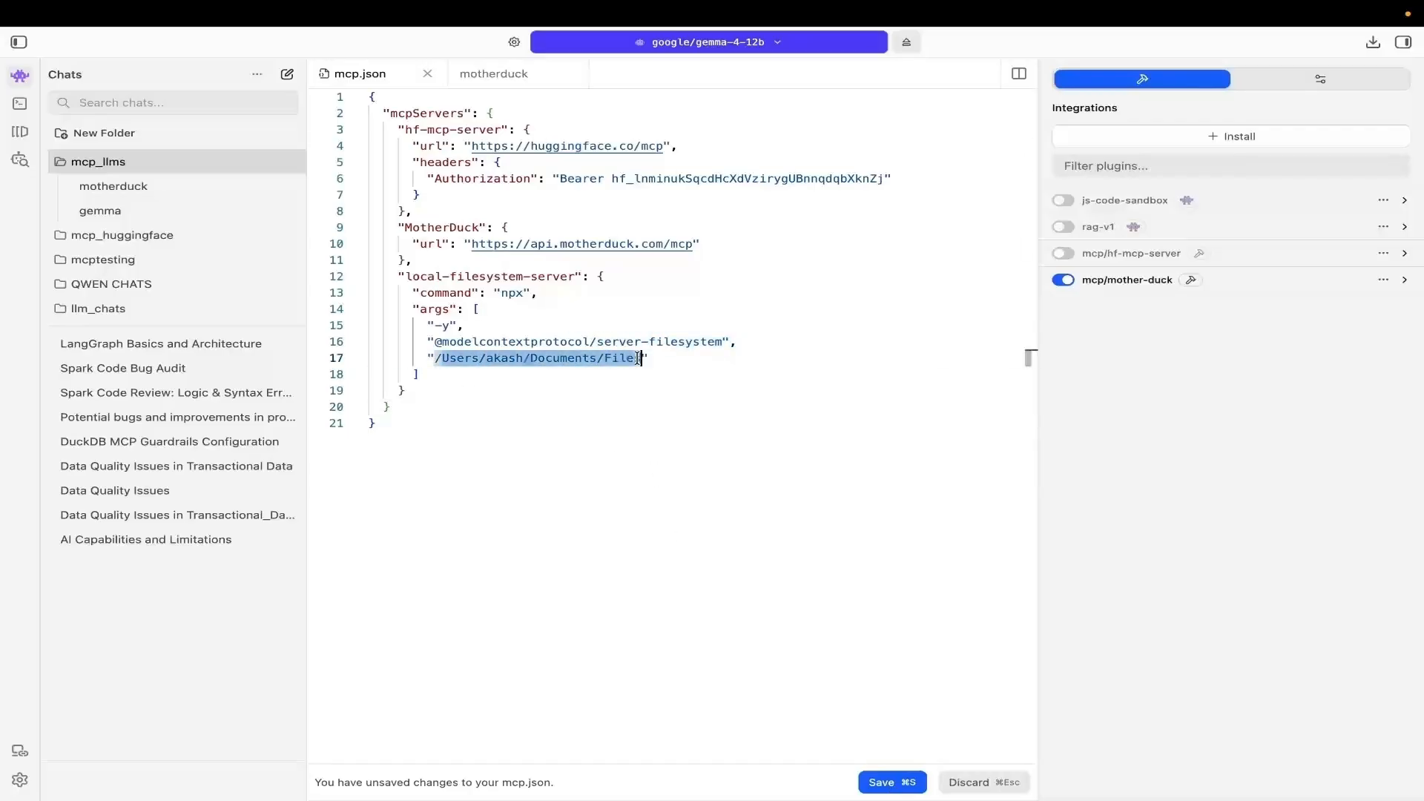
{"action": "left_click", "coordinate": [674, 422]}
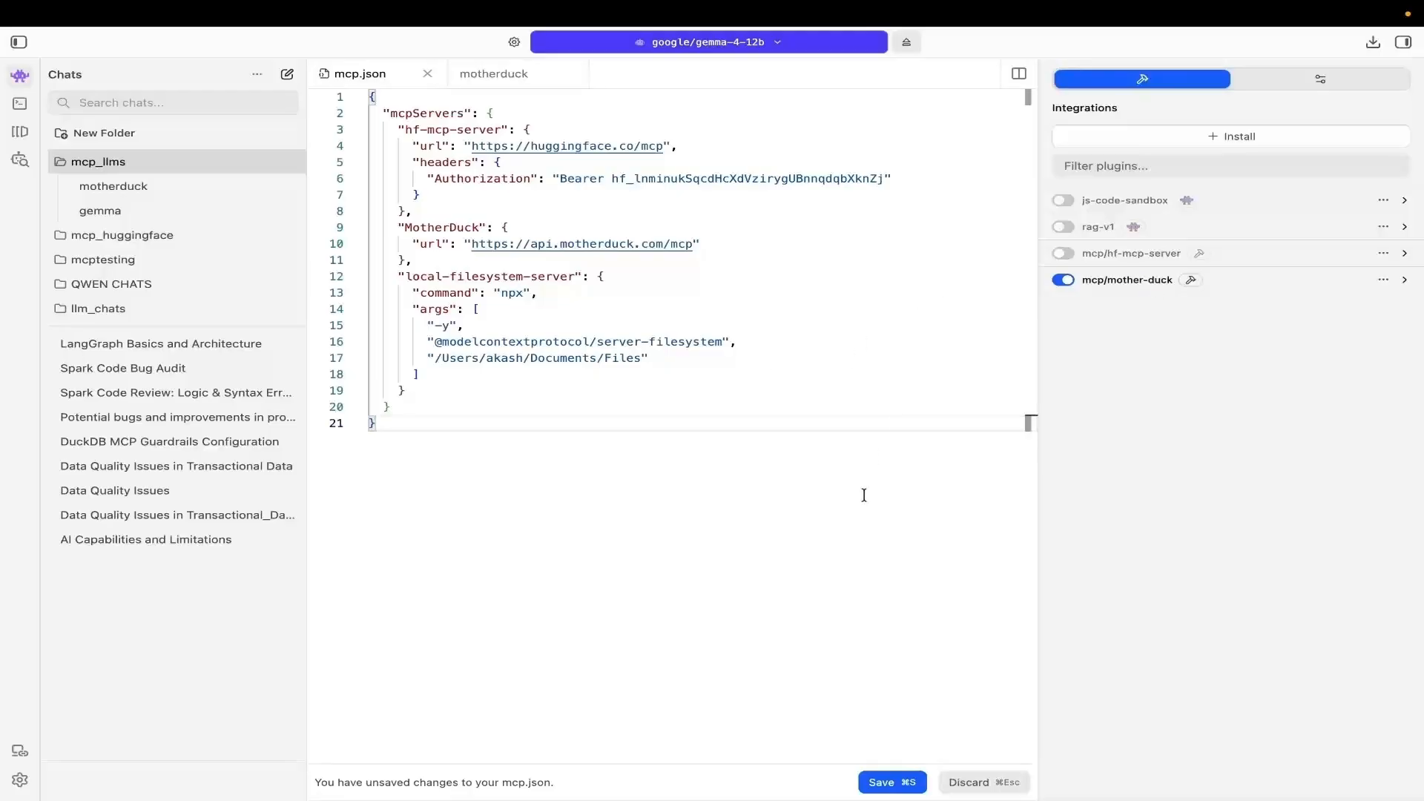
Save mcp.json, enable the mcp/local-filesystem-server integration and expand its list of tools
{"action": "left_click", "coordinate": [884, 785]}
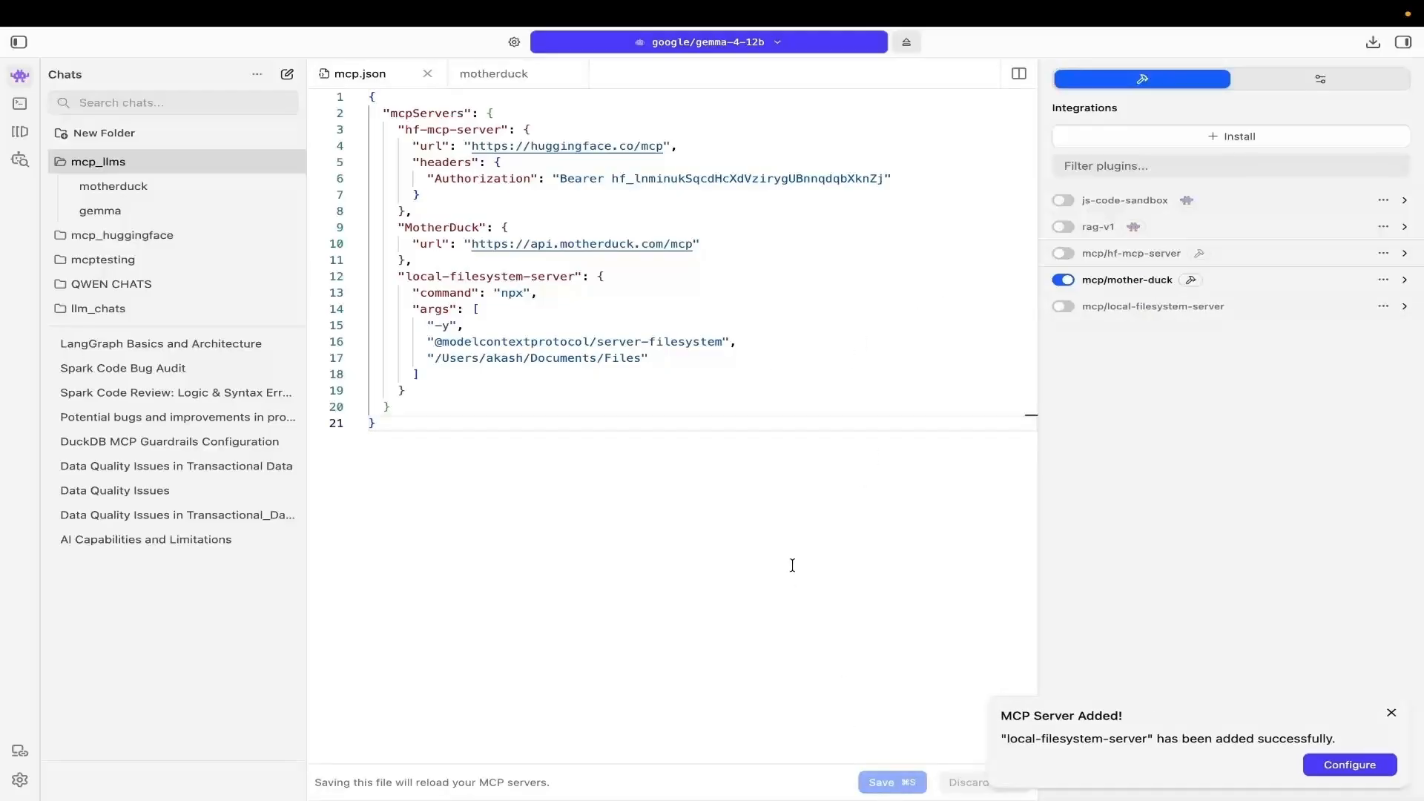
{"action": "left_click", "coordinate": [1390, 713]}
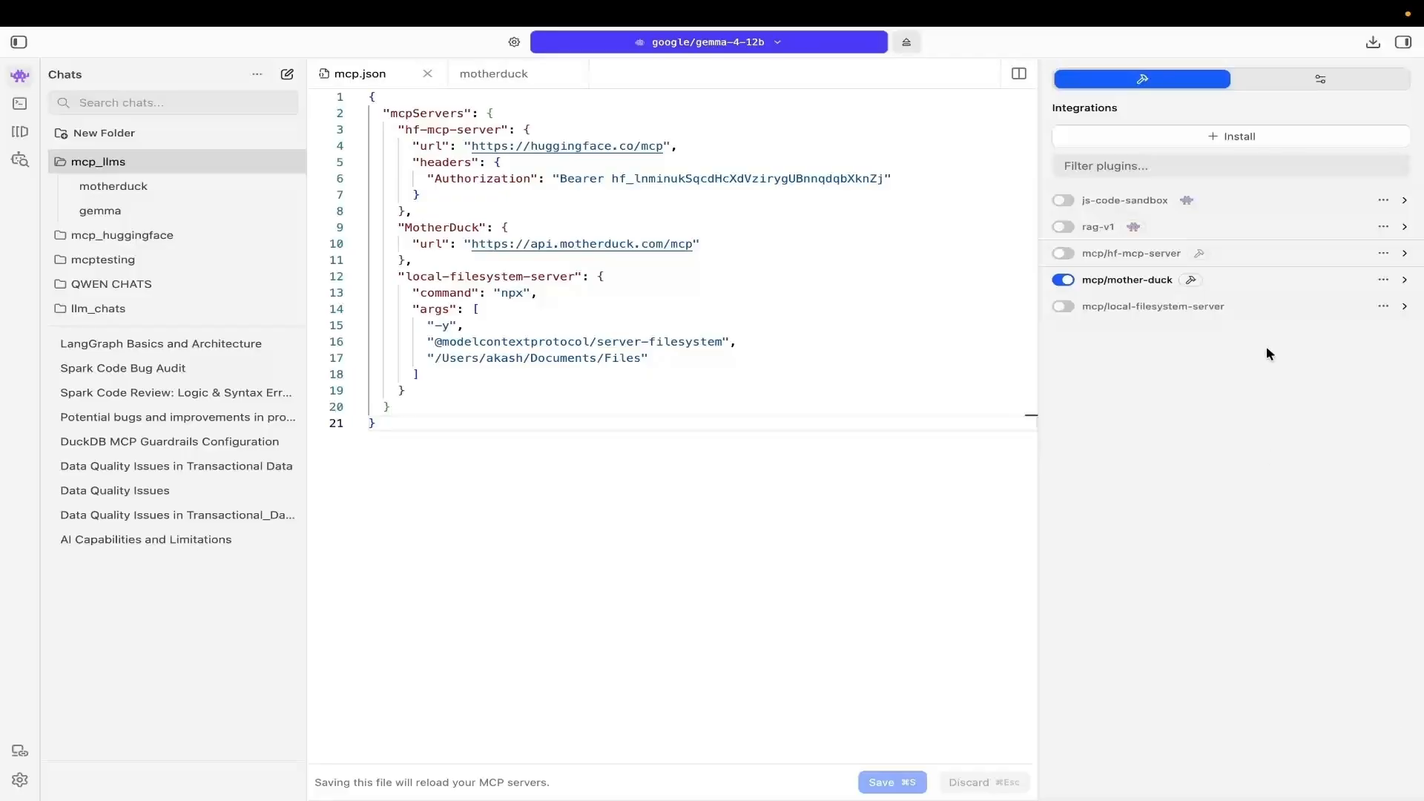
{"action": "left_click", "coordinate": [1068, 307]}
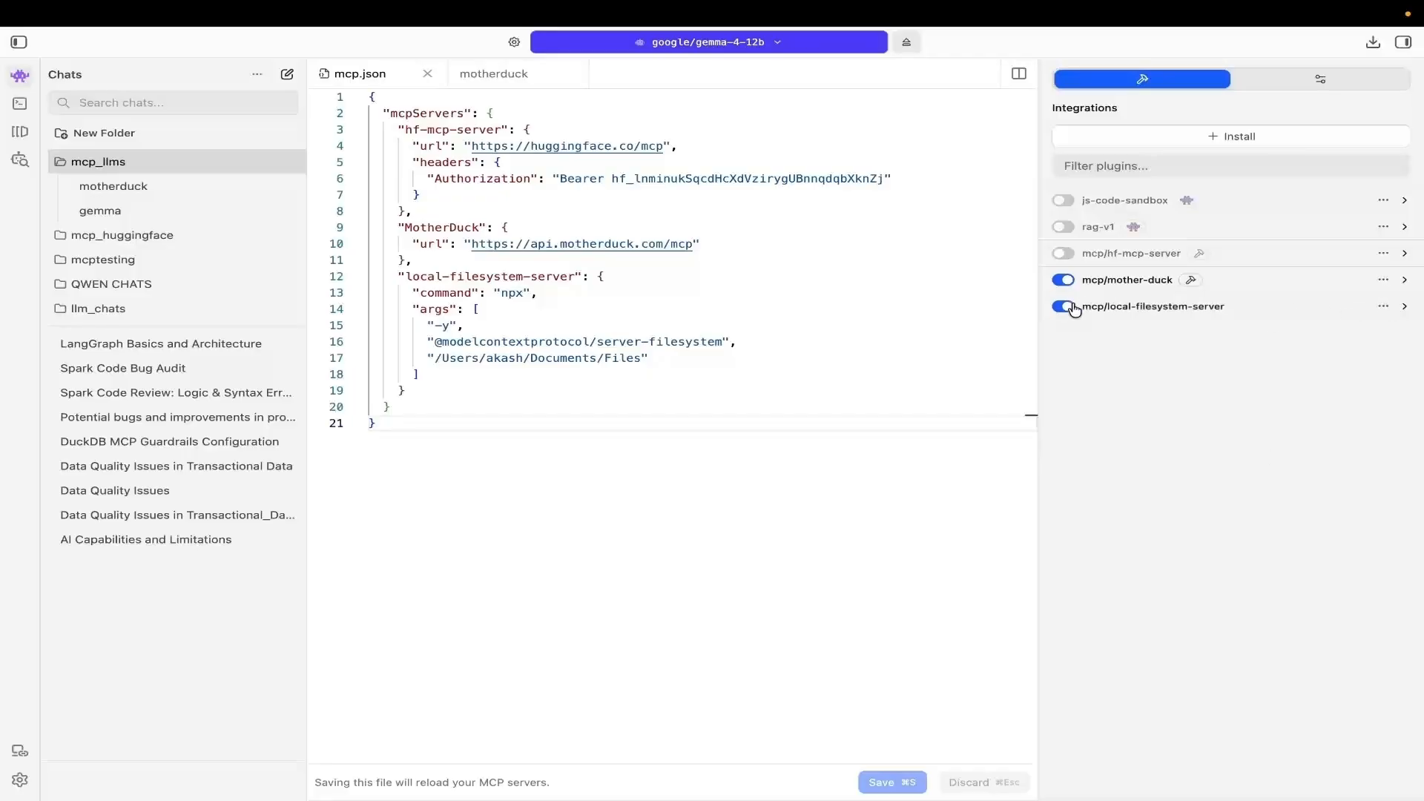
{"action": "left_click", "coordinate": [1405, 308]}
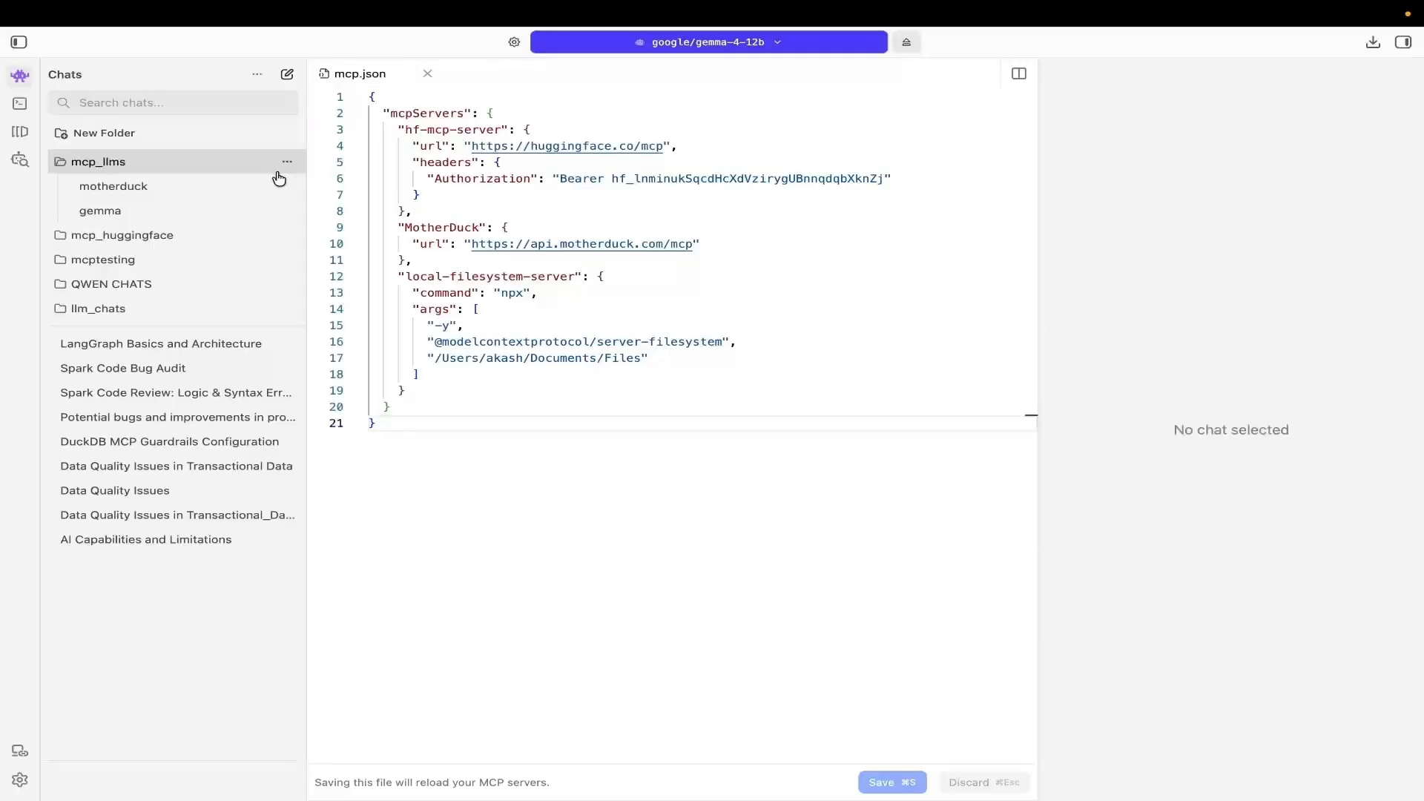
Create a new chat in the mcp_llms folder and name it "localmcp"
{"action": "left_click", "coordinate": [287, 162]}
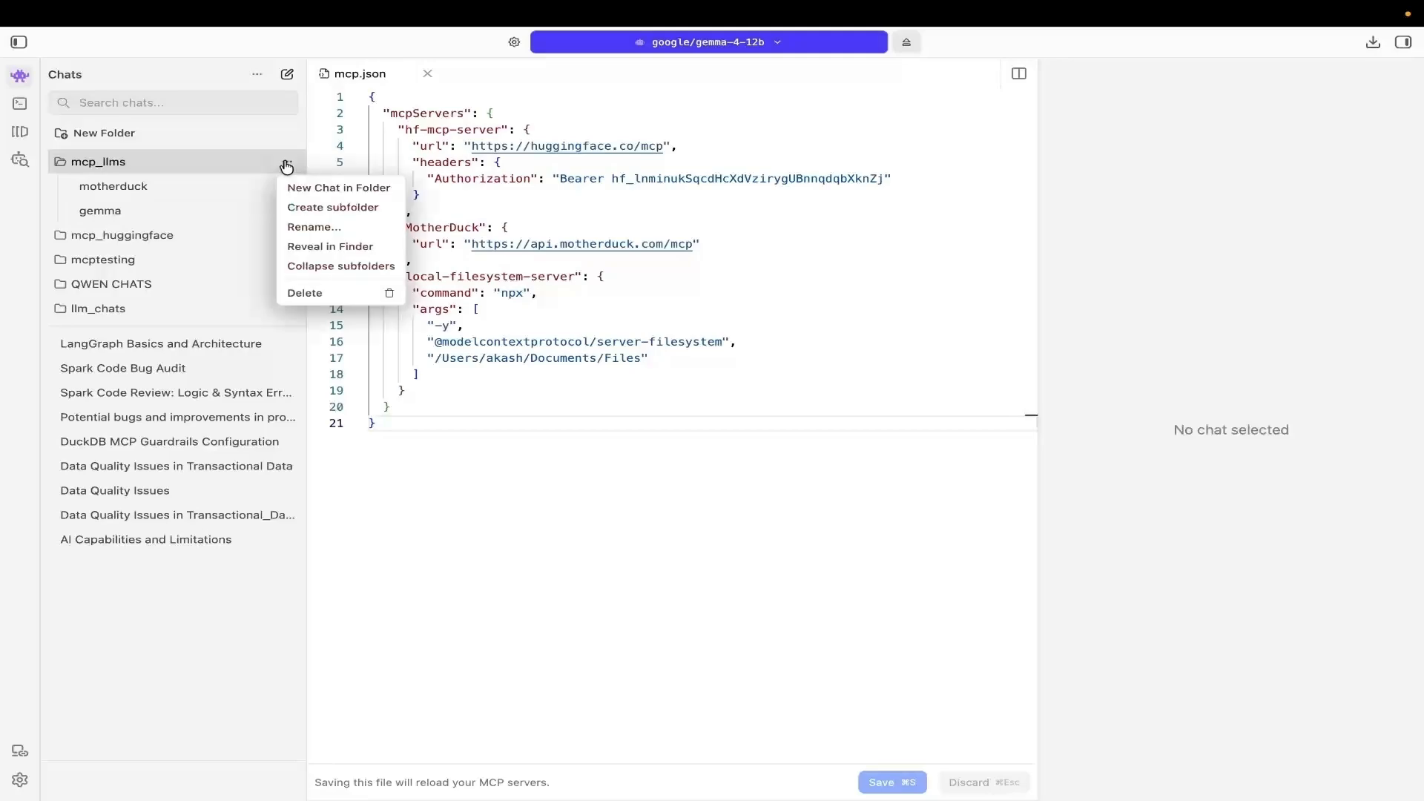
{"action": "left_click", "coordinate": [322, 187]}
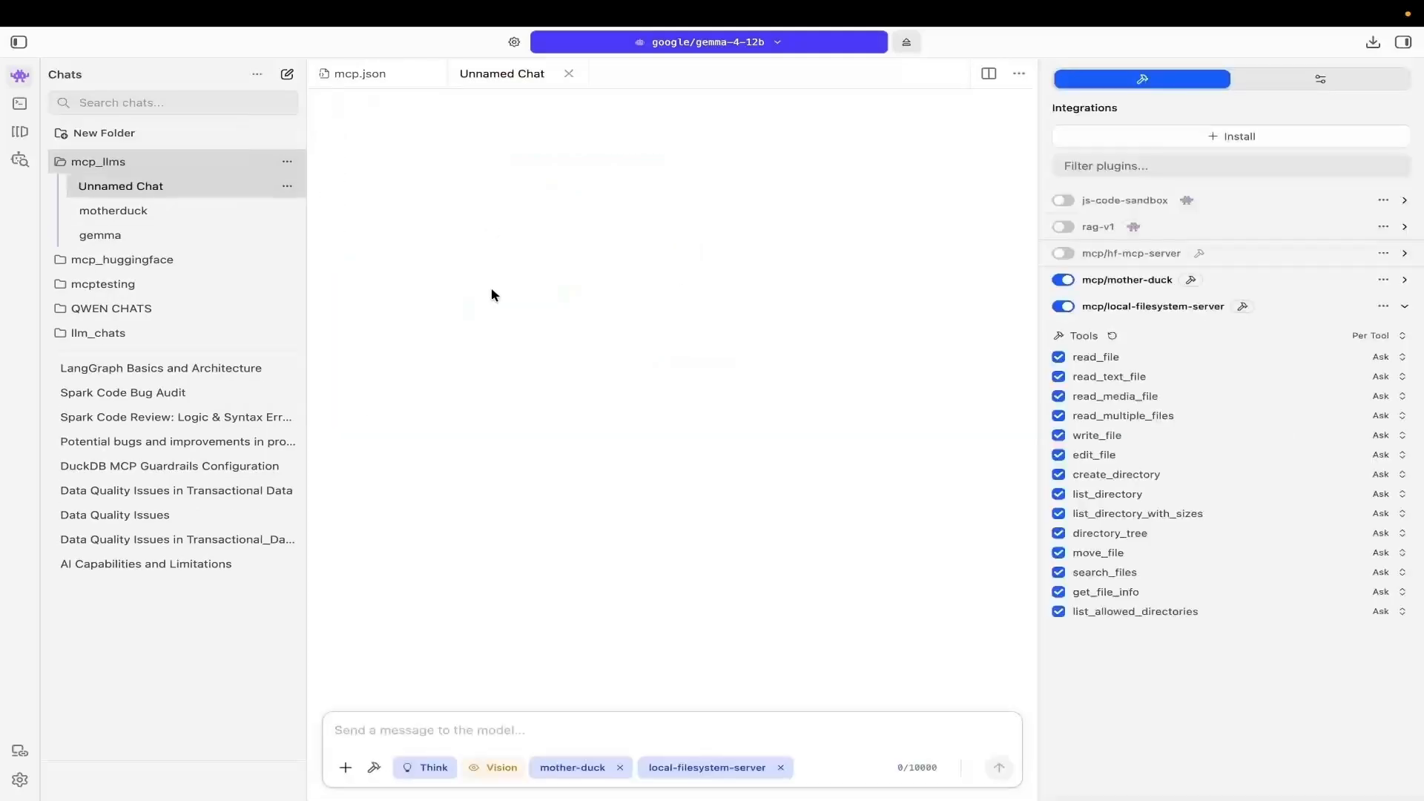
{"action": "left_click", "coordinate": [287, 187]}
{"action": "left_click", "coordinate": [306, 208]}
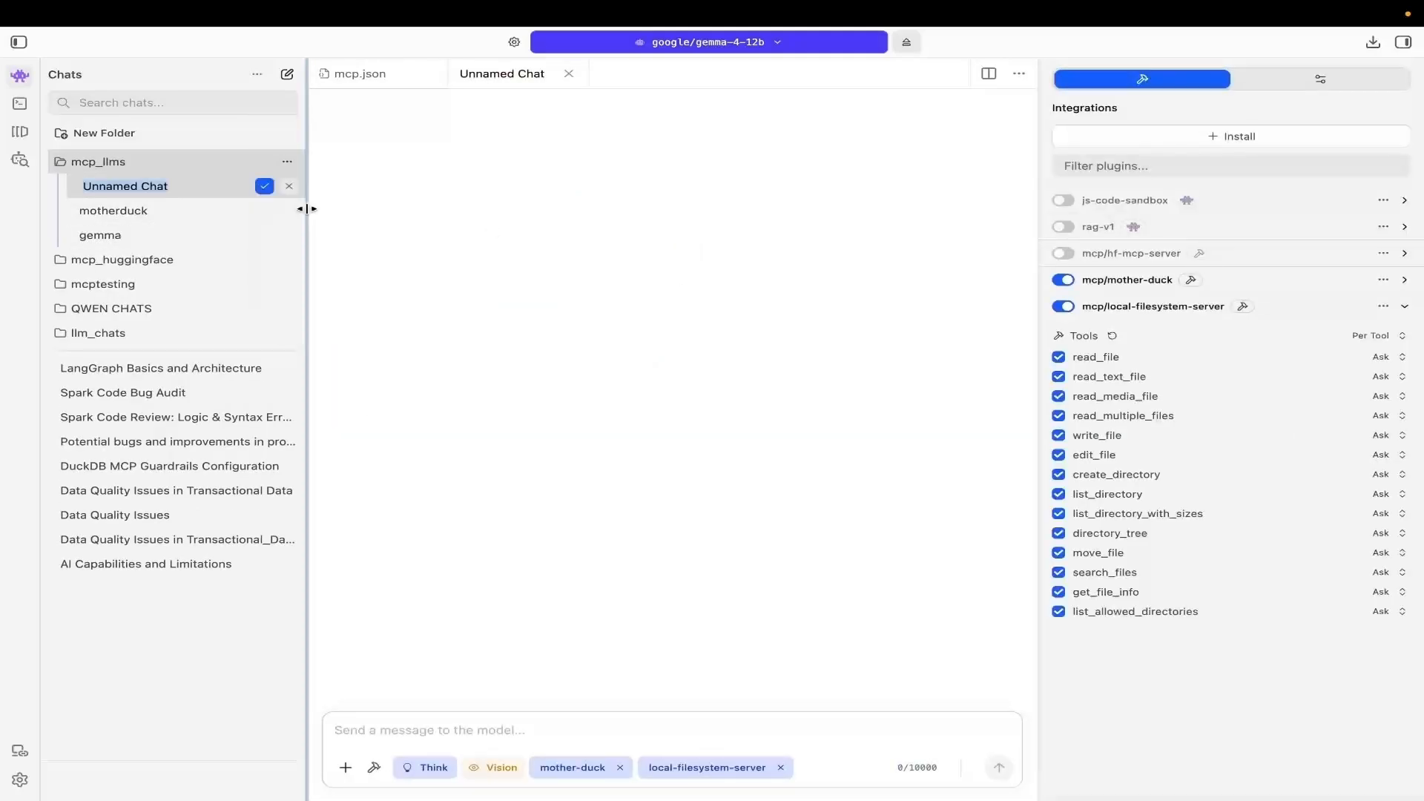
{"action": "type", "text": "localmcp"}
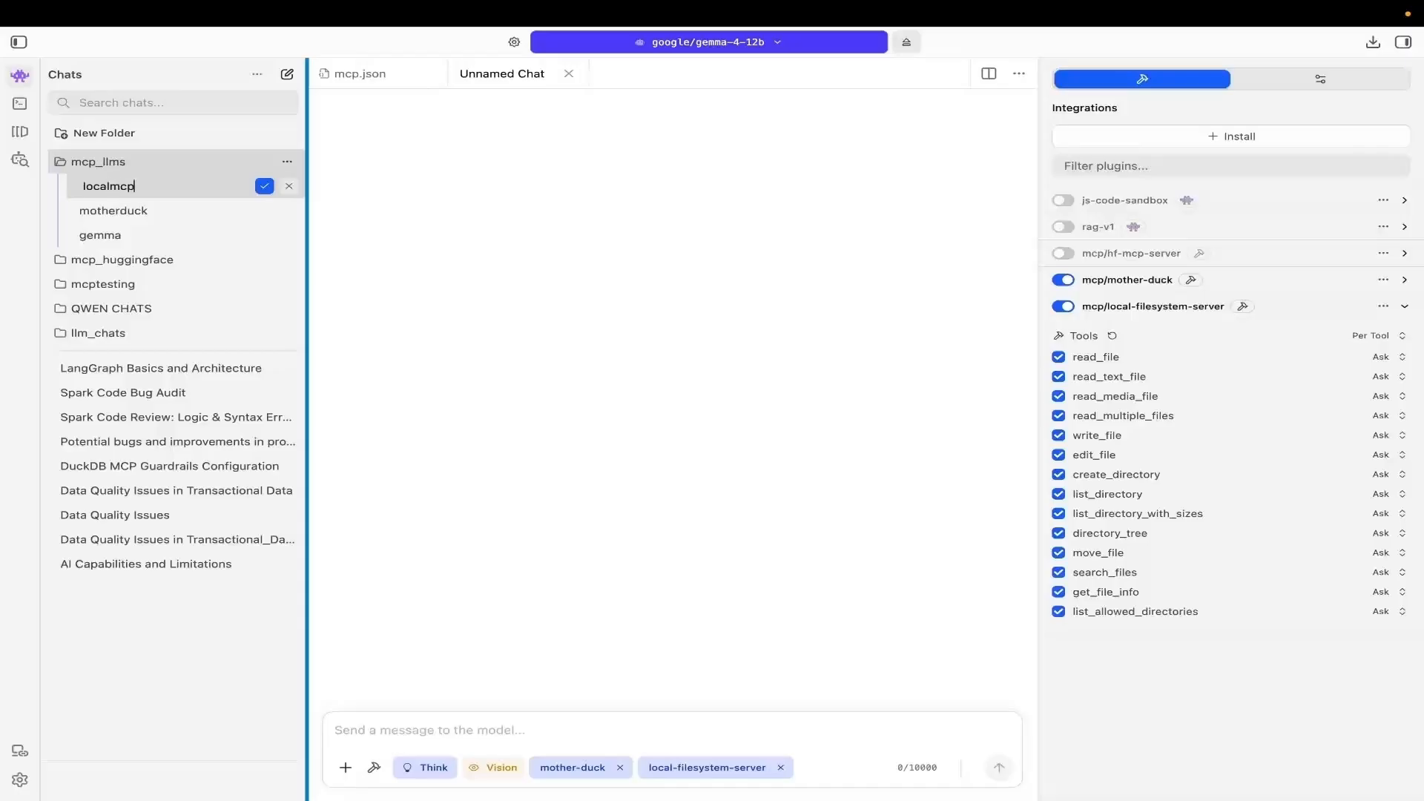
{"action": "left_click", "coordinate": [264, 185]}
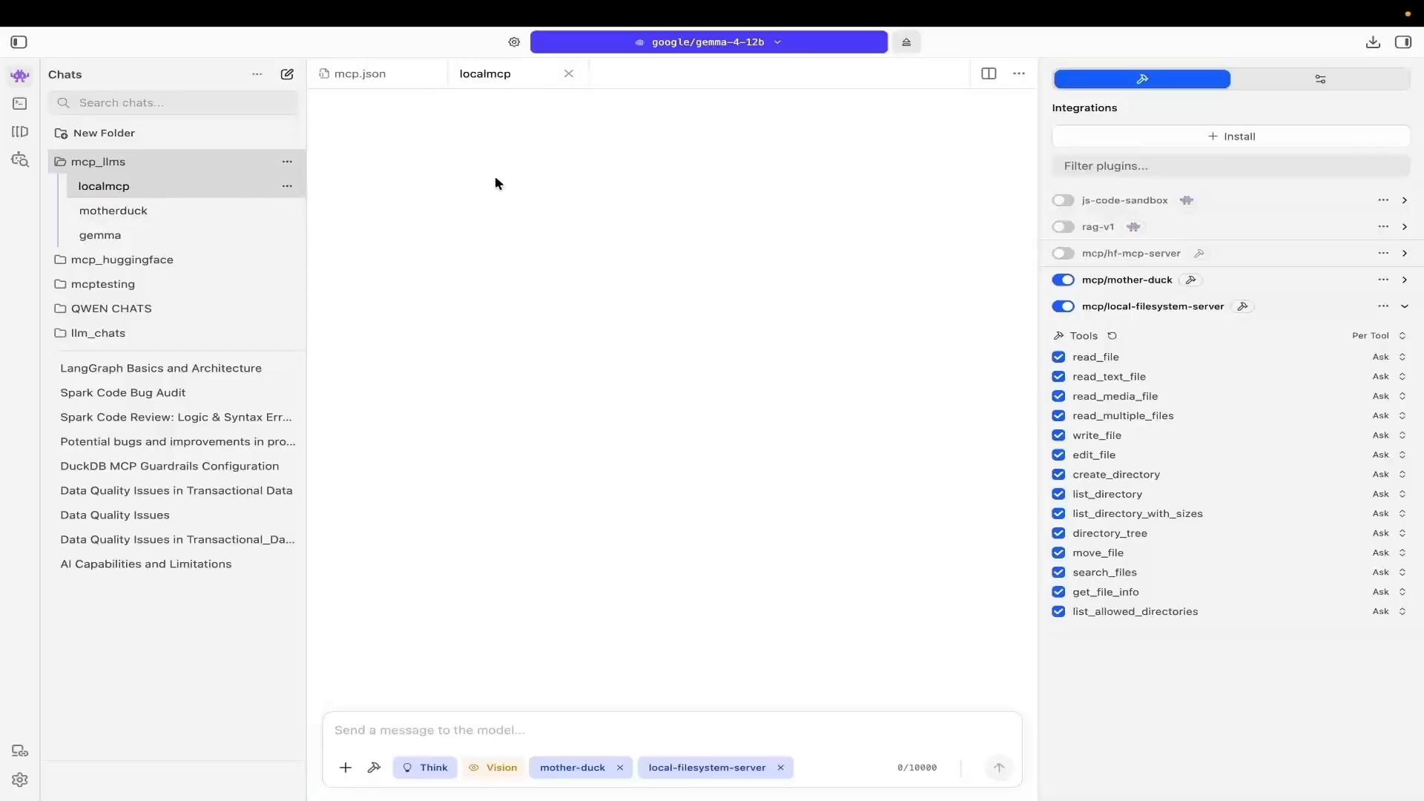
Send the prompt "list all files under Files folder.path mentioned is aboslute" in the localmcp chat
{"action": "left_click", "coordinate": [457, 717]}
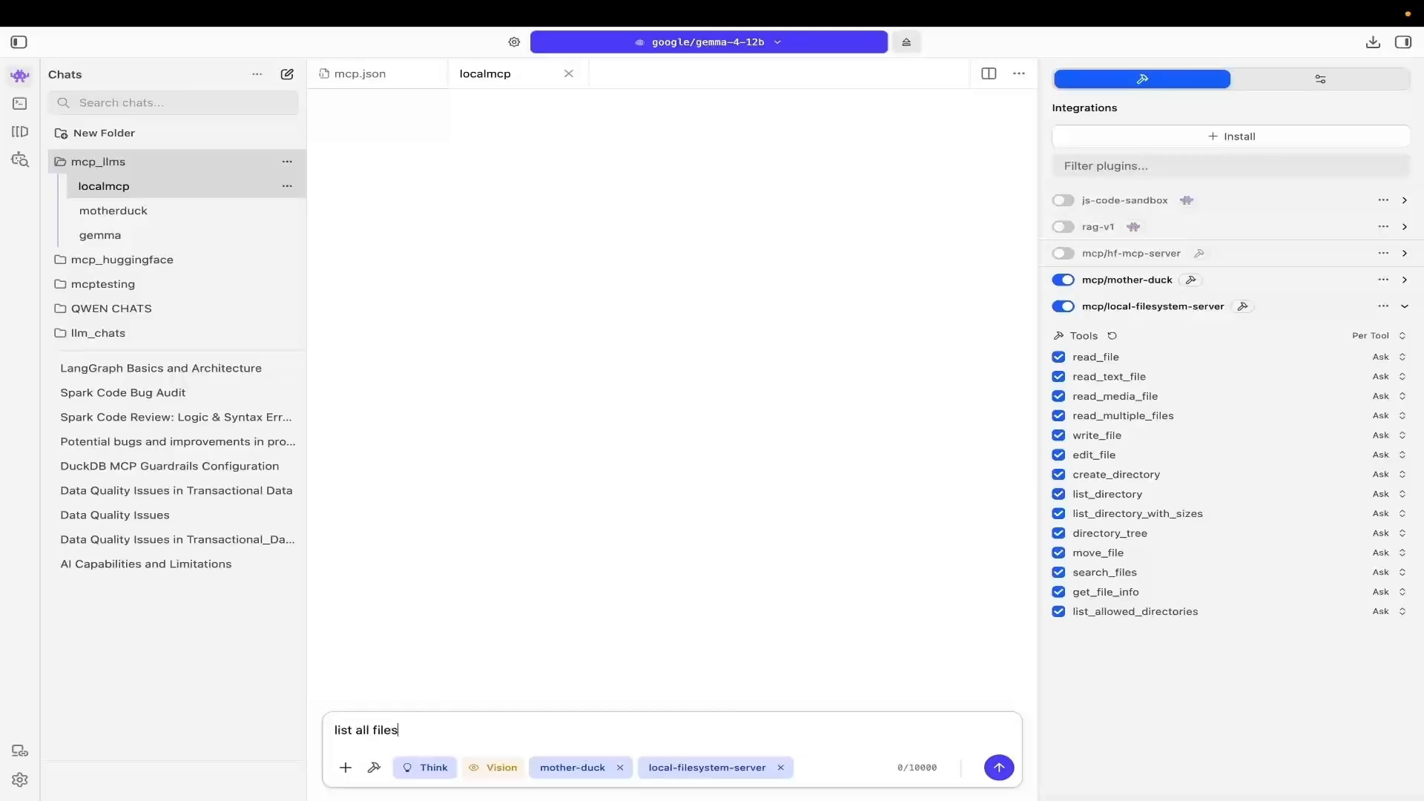
{"action": "type", "text": "list all files under Files folder.path mentioned is aboslute"}
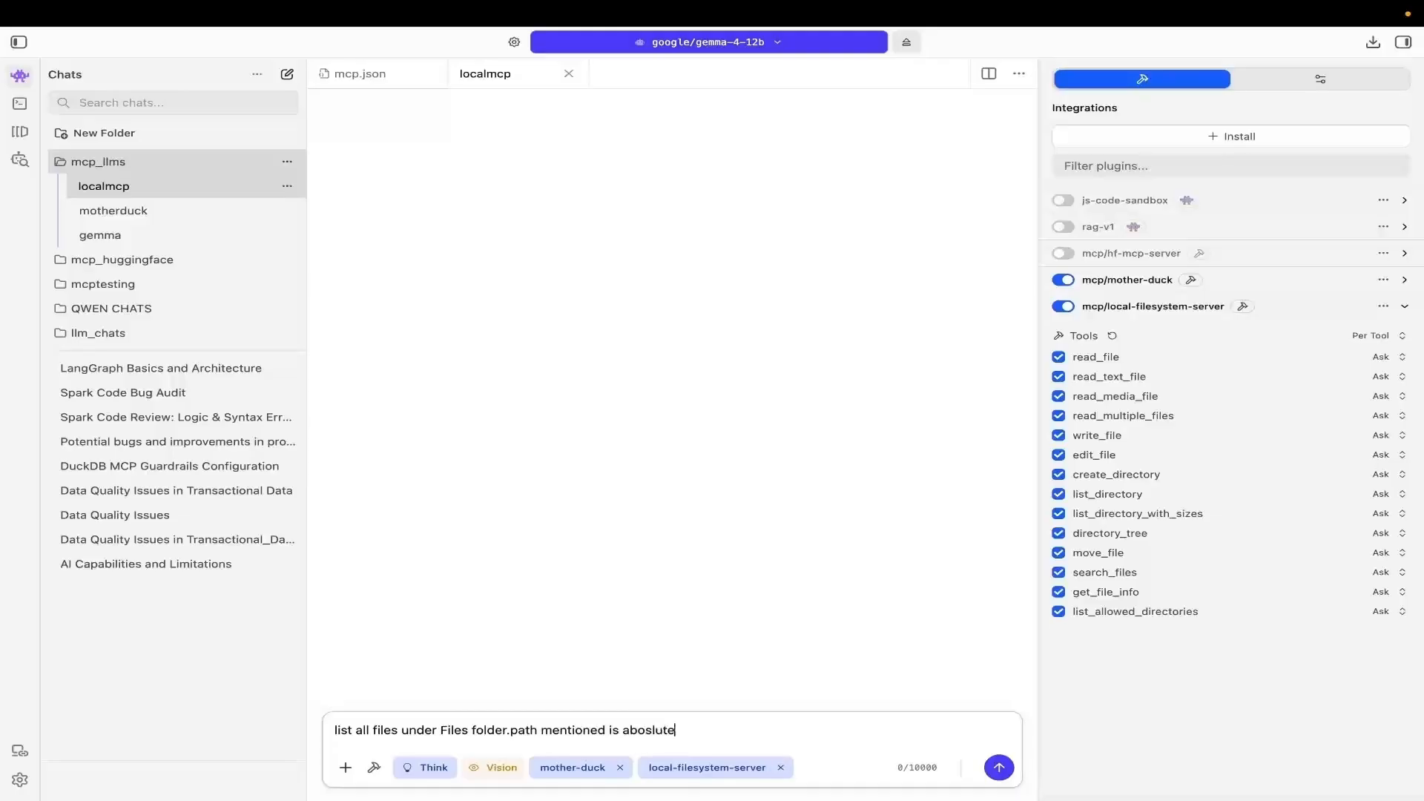
{"action": "key", "text": "Return"}
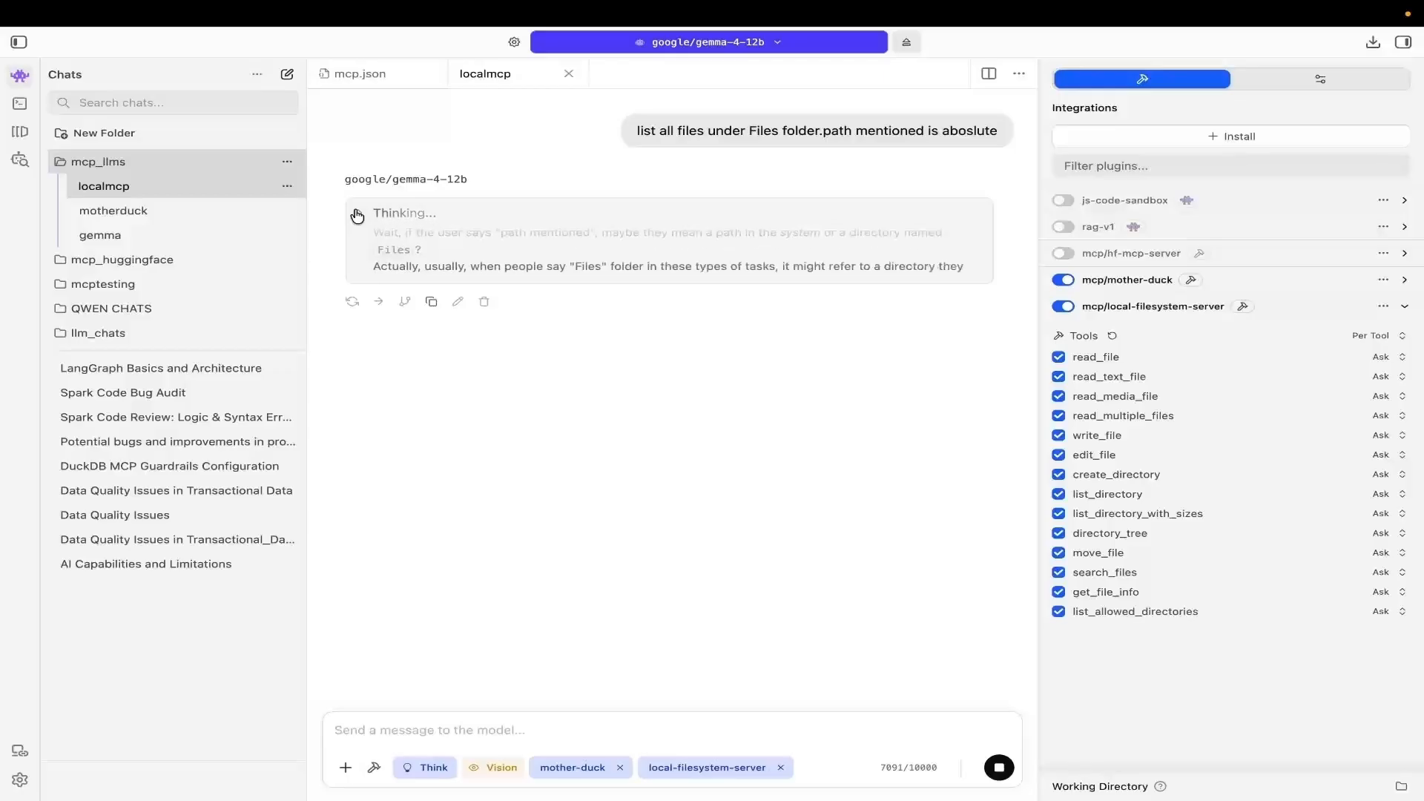
Expand the model's reasoning, allow the list_allowed_directories call and show its full result
{"action": "left_click", "coordinate": [356, 215]}
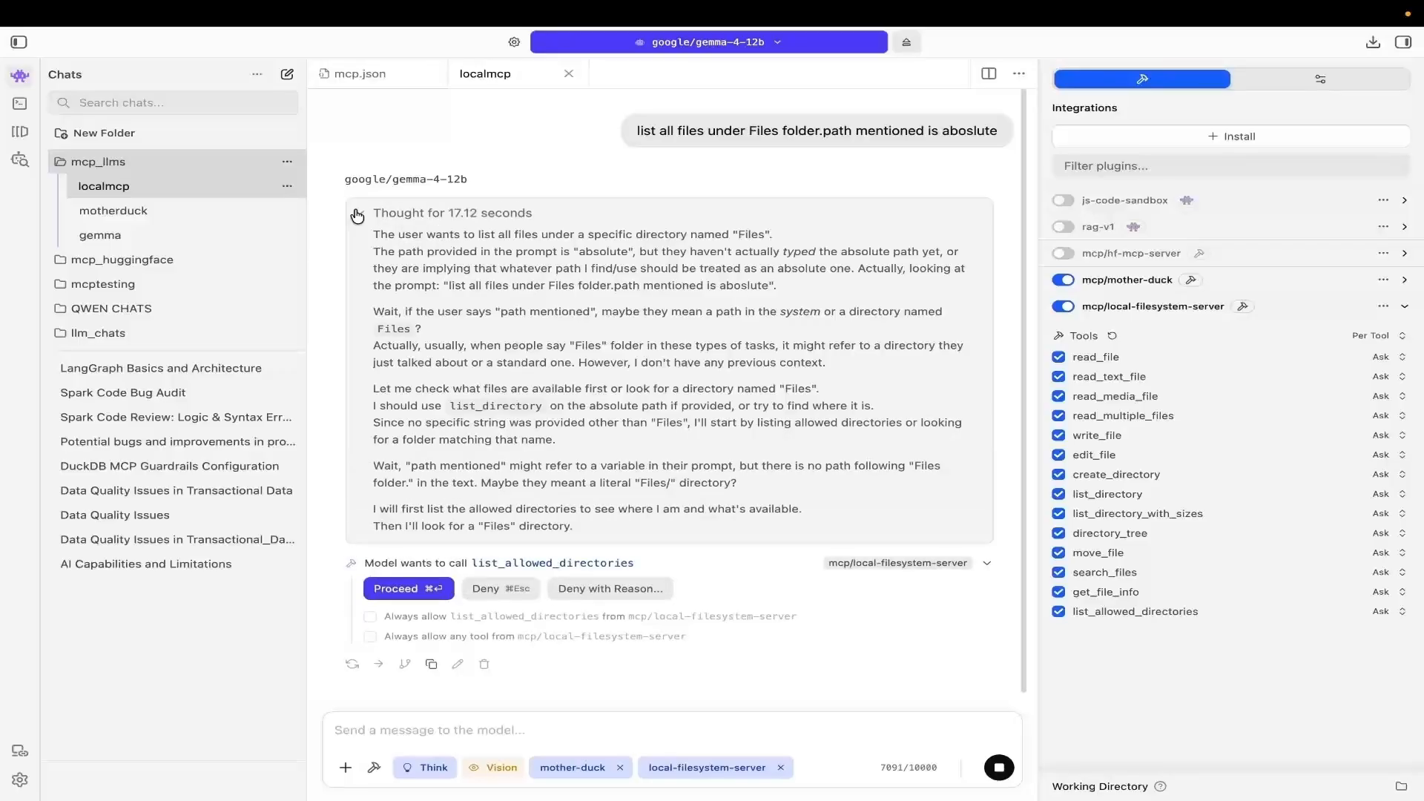
{"action": "left_click", "coordinate": [400, 587]}
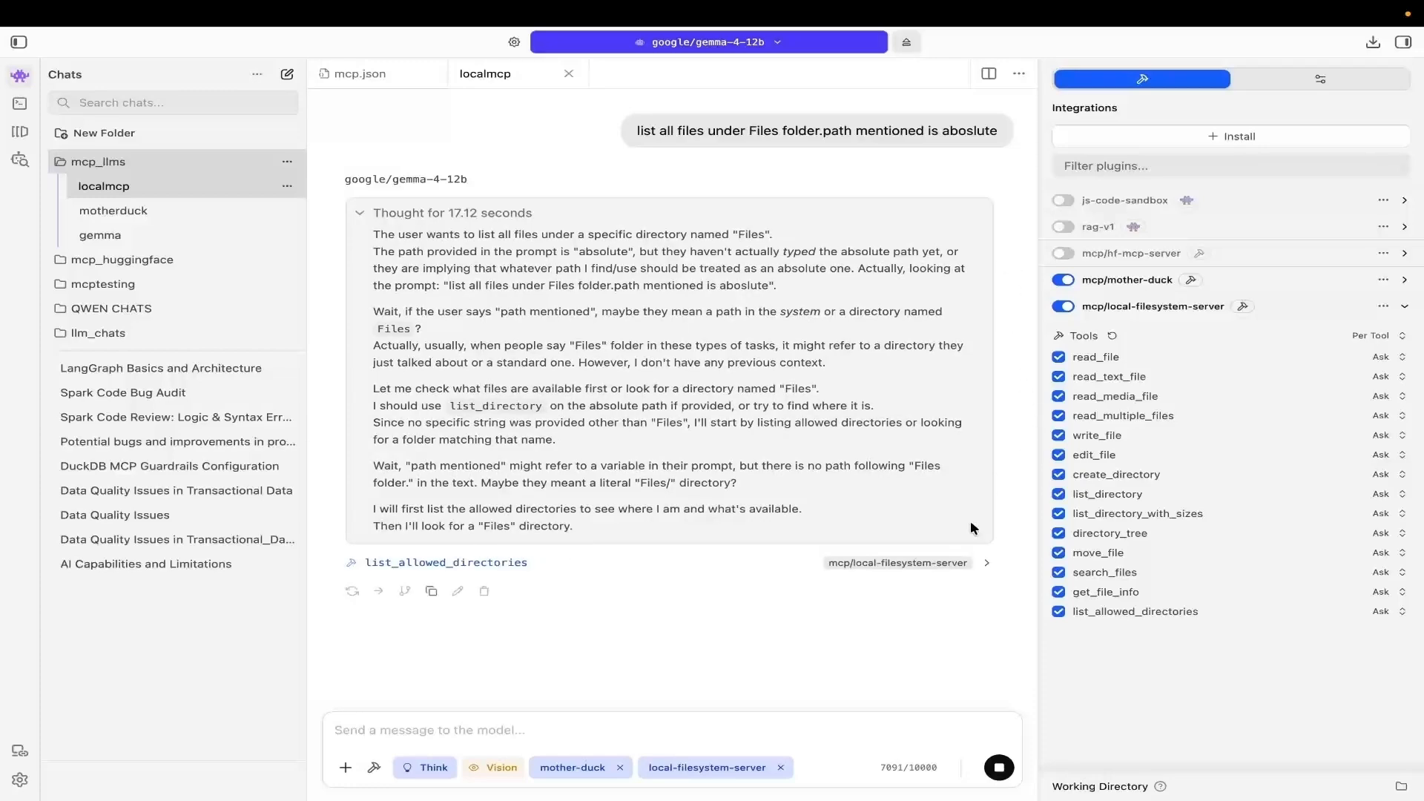
{"action": "left_click", "coordinate": [987, 564]}
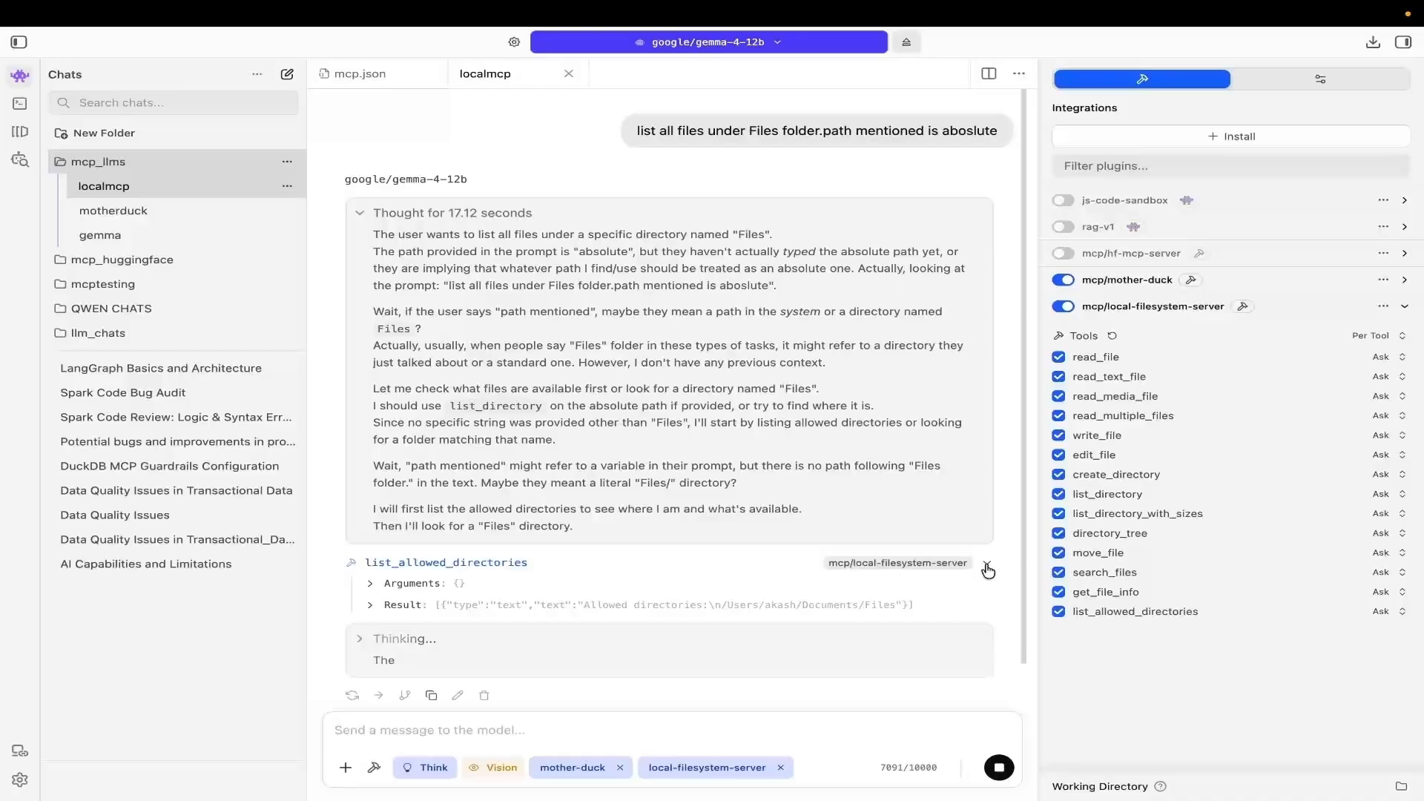
{"action": "left_click", "coordinate": [371, 605]}
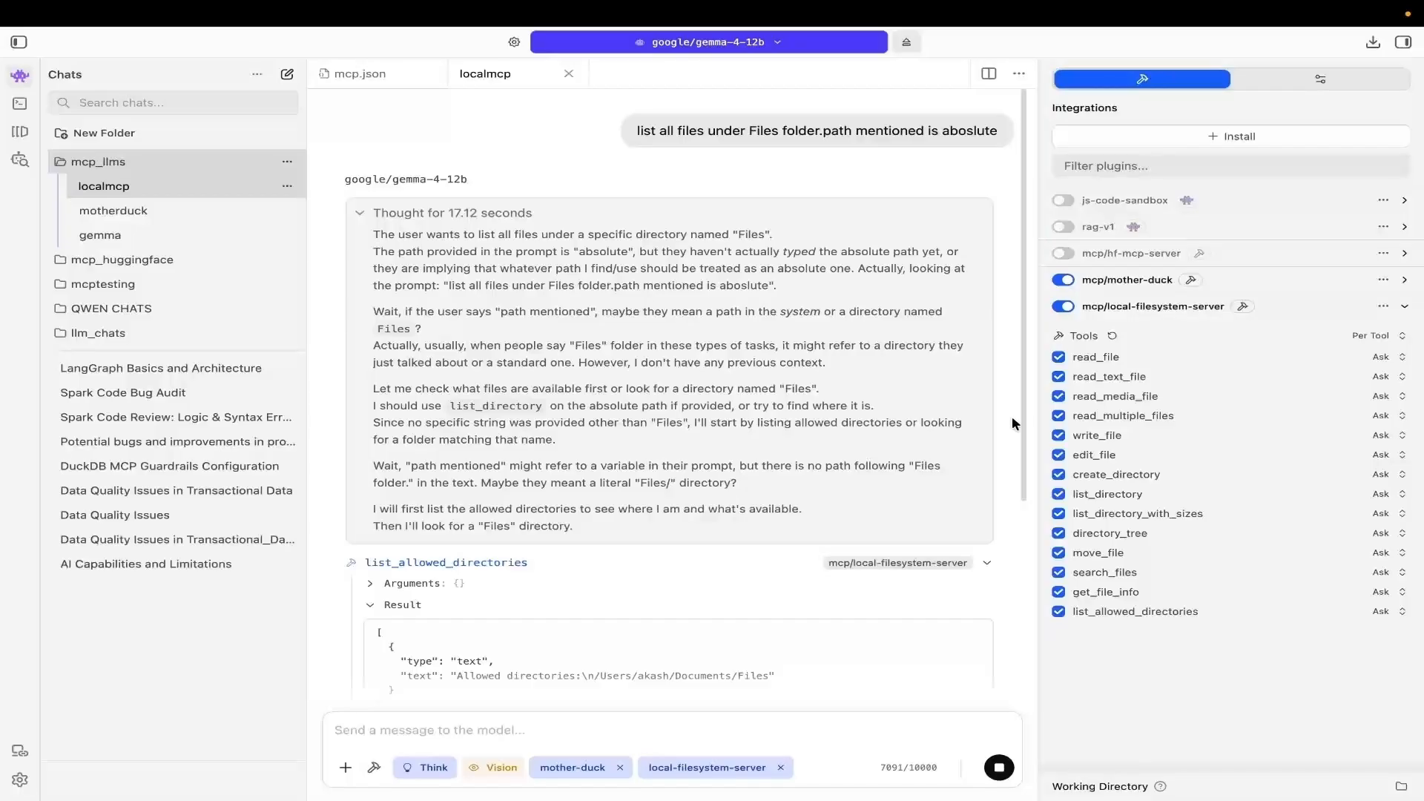
Allow the model's list_directory call on the Files folder
{"action": "scroll", "coordinate": [1014, 519], "scroll_direction": "down", "scroll_amount": 3}
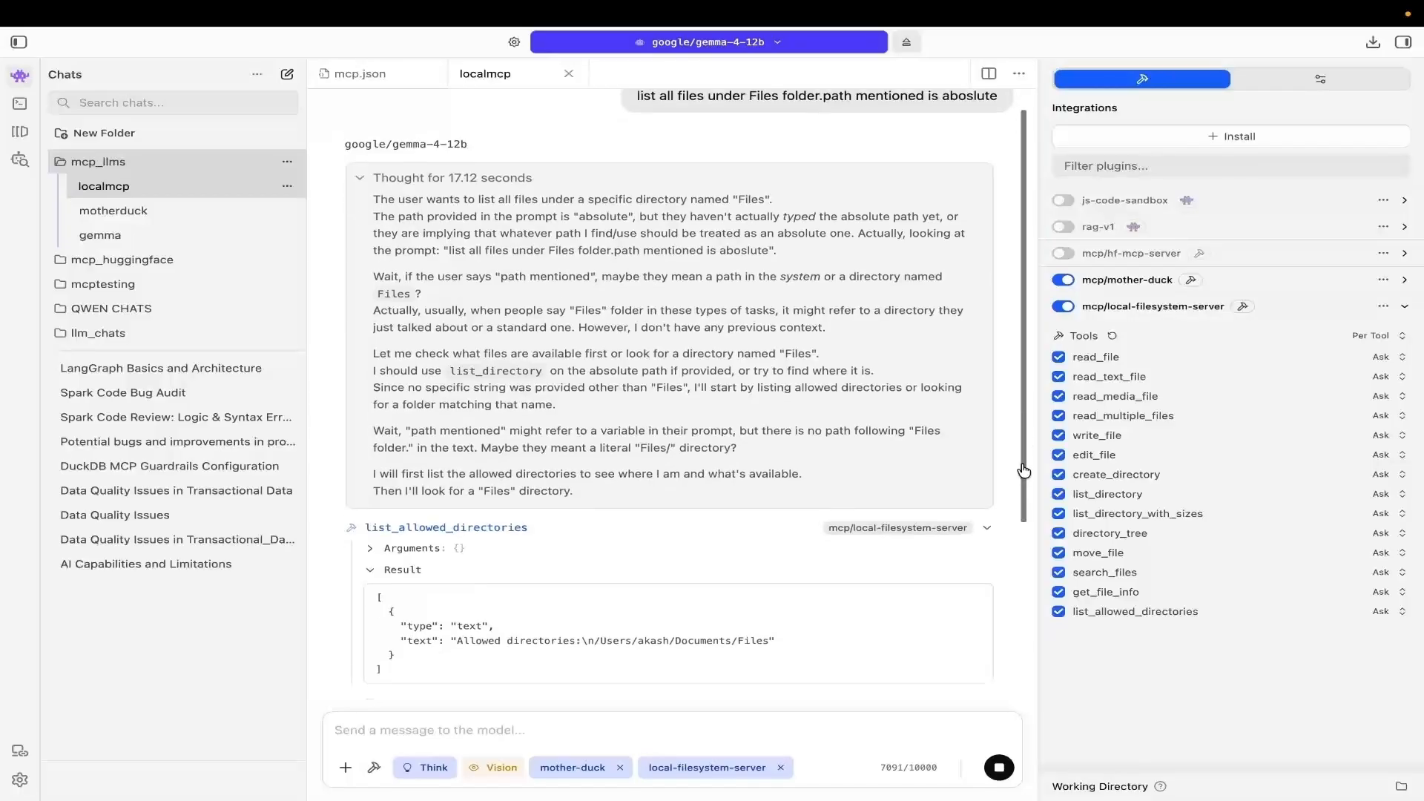
{"action": "scroll", "coordinate": [1015, 527], "scroll_direction": "down", "scroll_amount": 3}
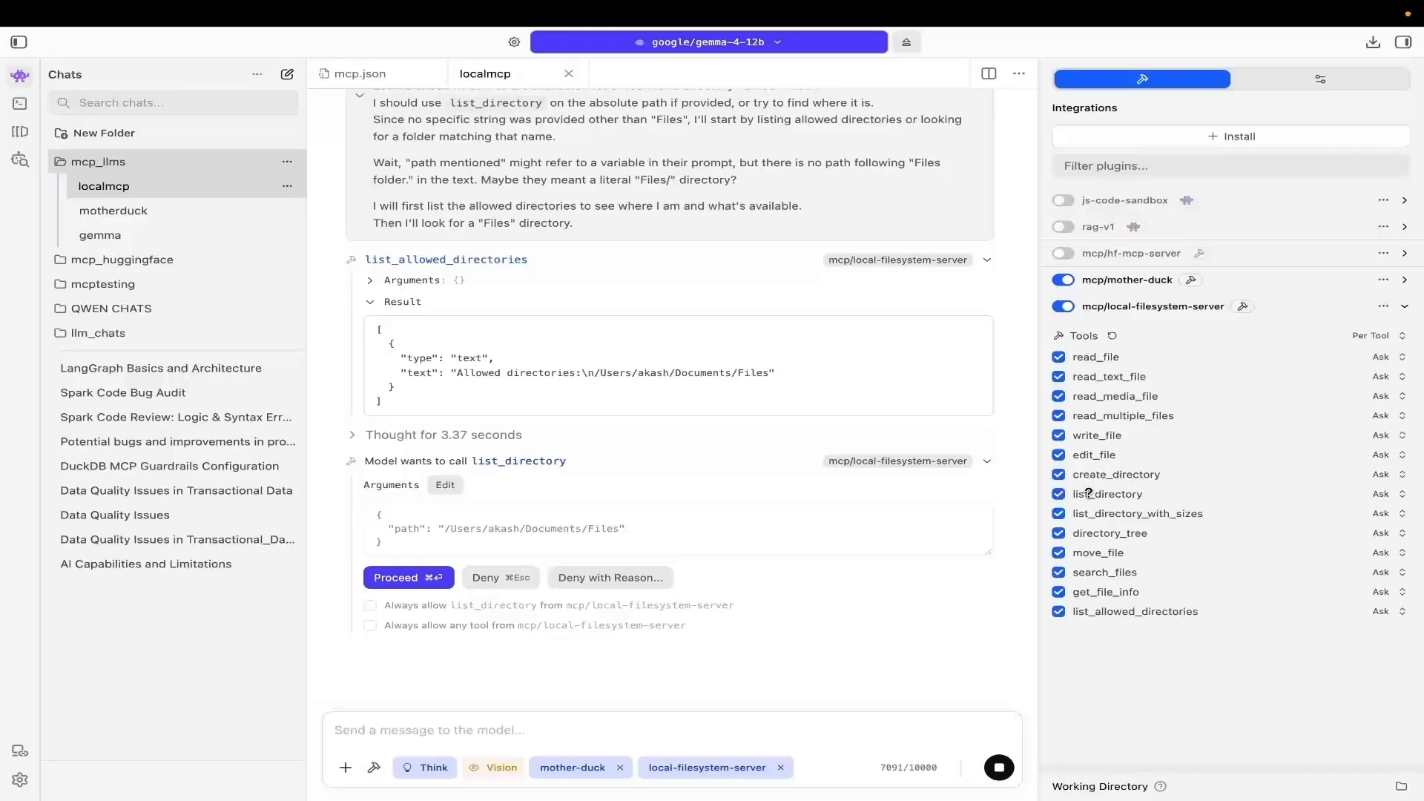
{"action": "left_click", "coordinate": [409, 579]}
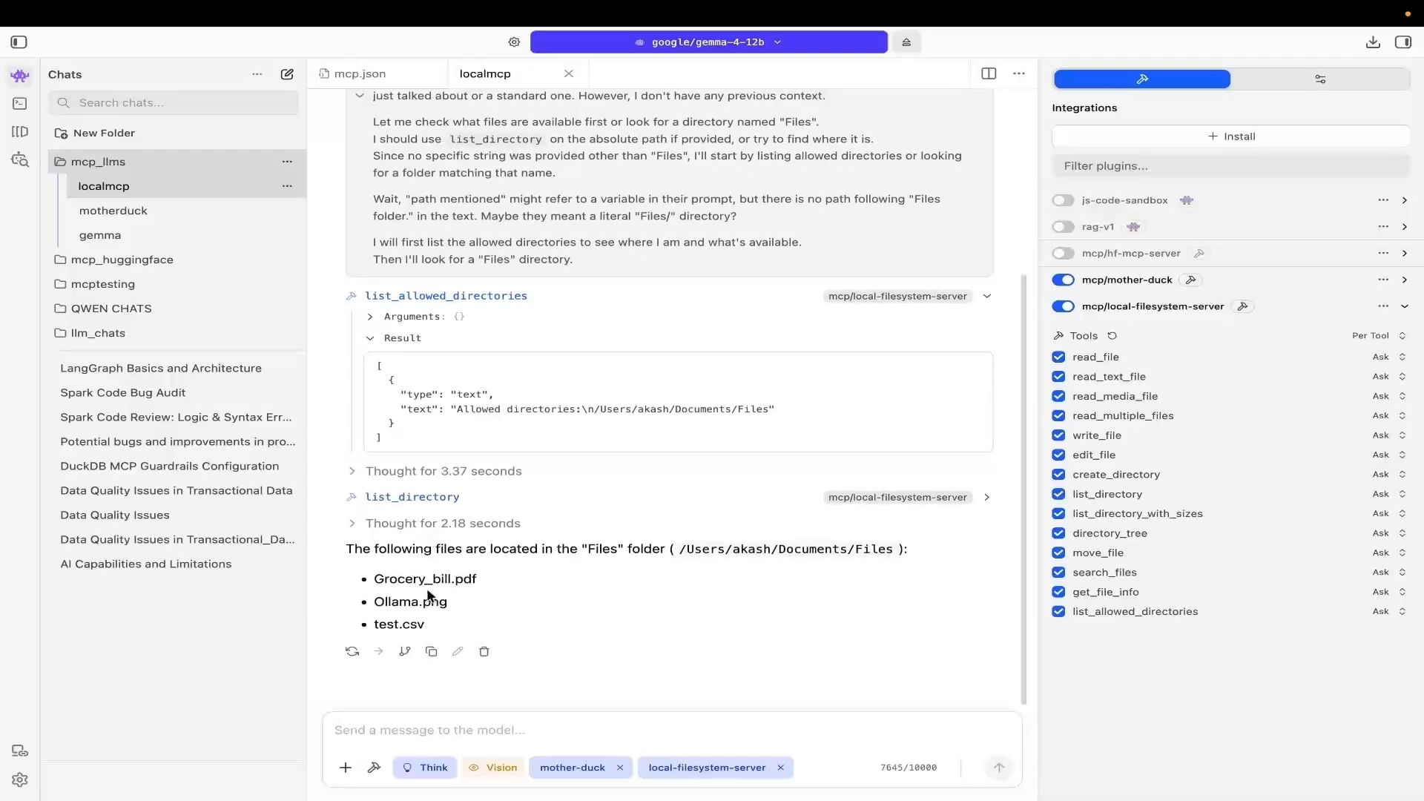
Send the prompt "read the content of Ollama.png in" followed by the Files folder path copied from the model's reply
{"action": "left_click", "coordinate": [408, 728]}
{"action": "type", "text": "re"}
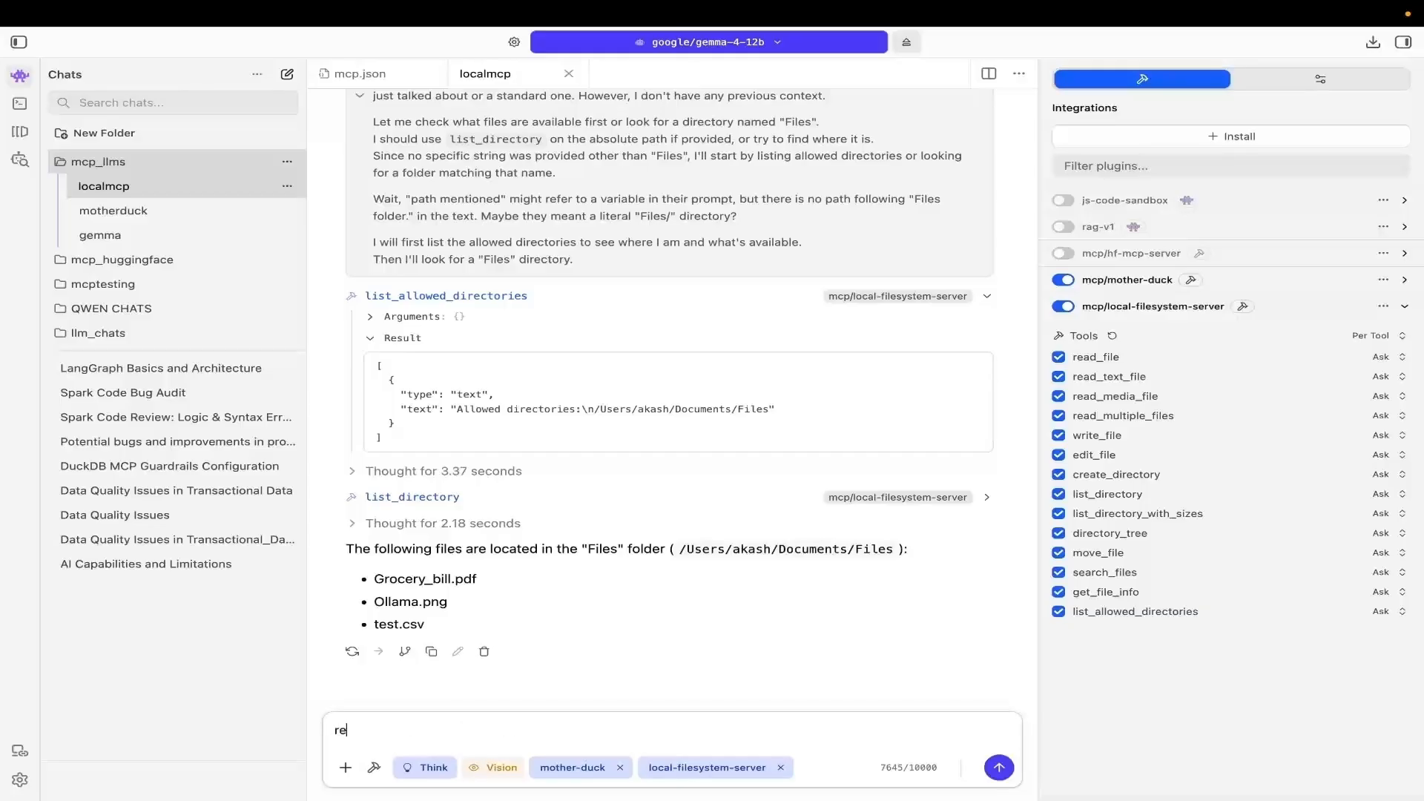
{"action": "type", "text": "ad the co"}
{"action": "type", "text": "ntent of Ollama.png"}
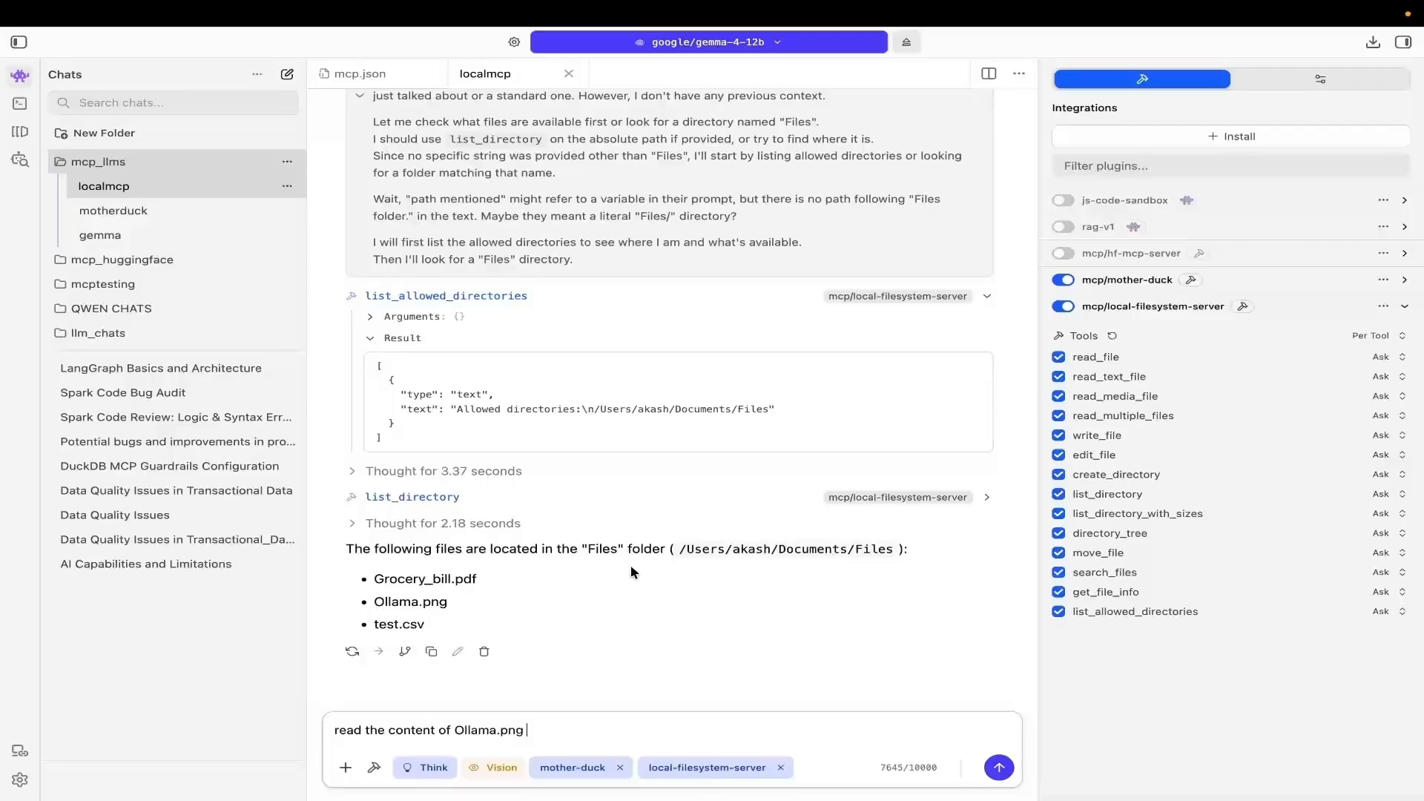
{"action": "left_click_drag", "start_coordinate": [678, 550], "coordinate": [896, 553]}
{"action": "key", "text": "ctrl+c"}
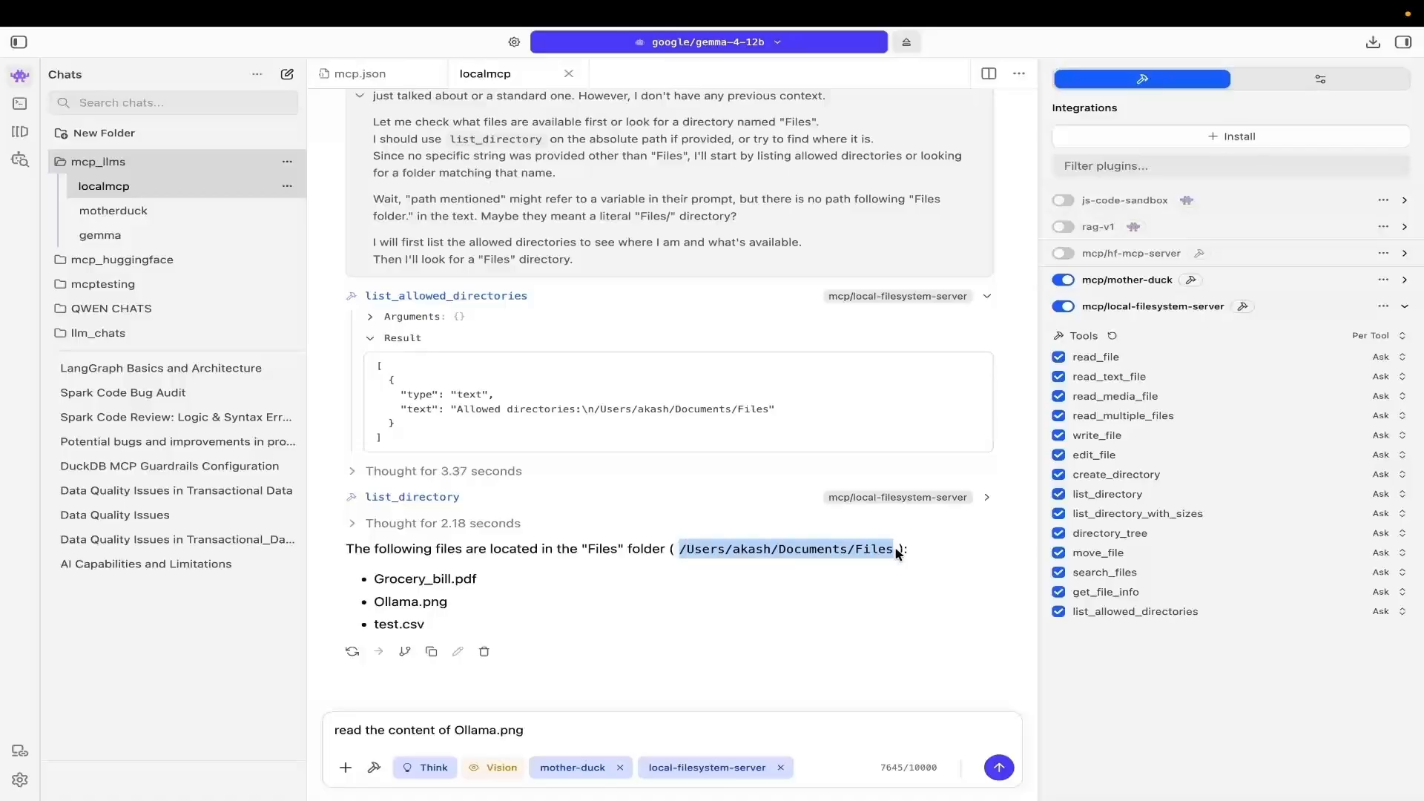
{"action": "left_click", "coordinate": [587, 730]}
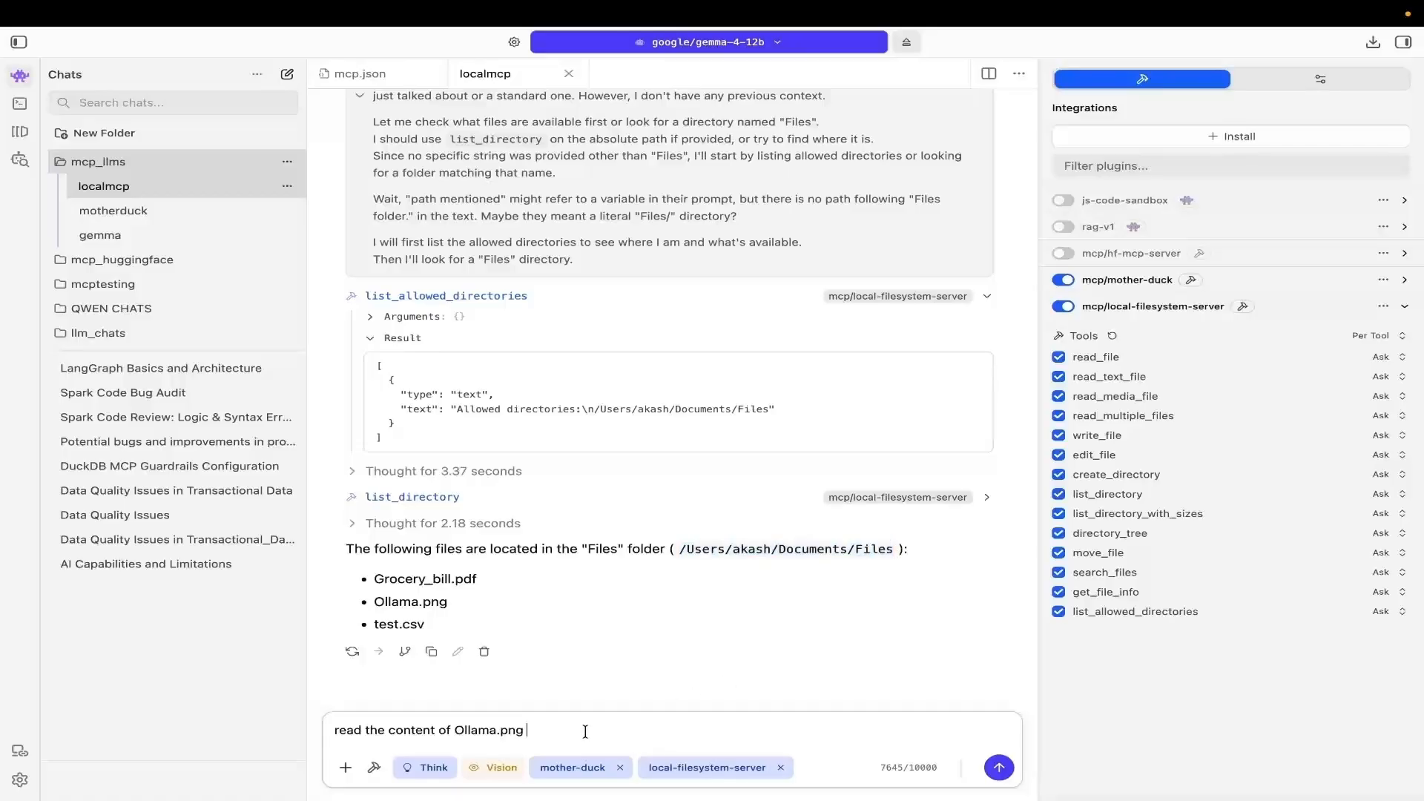
{"action": "type", "text": "in"}
{"action": "key", "text": "ctrl+v"}
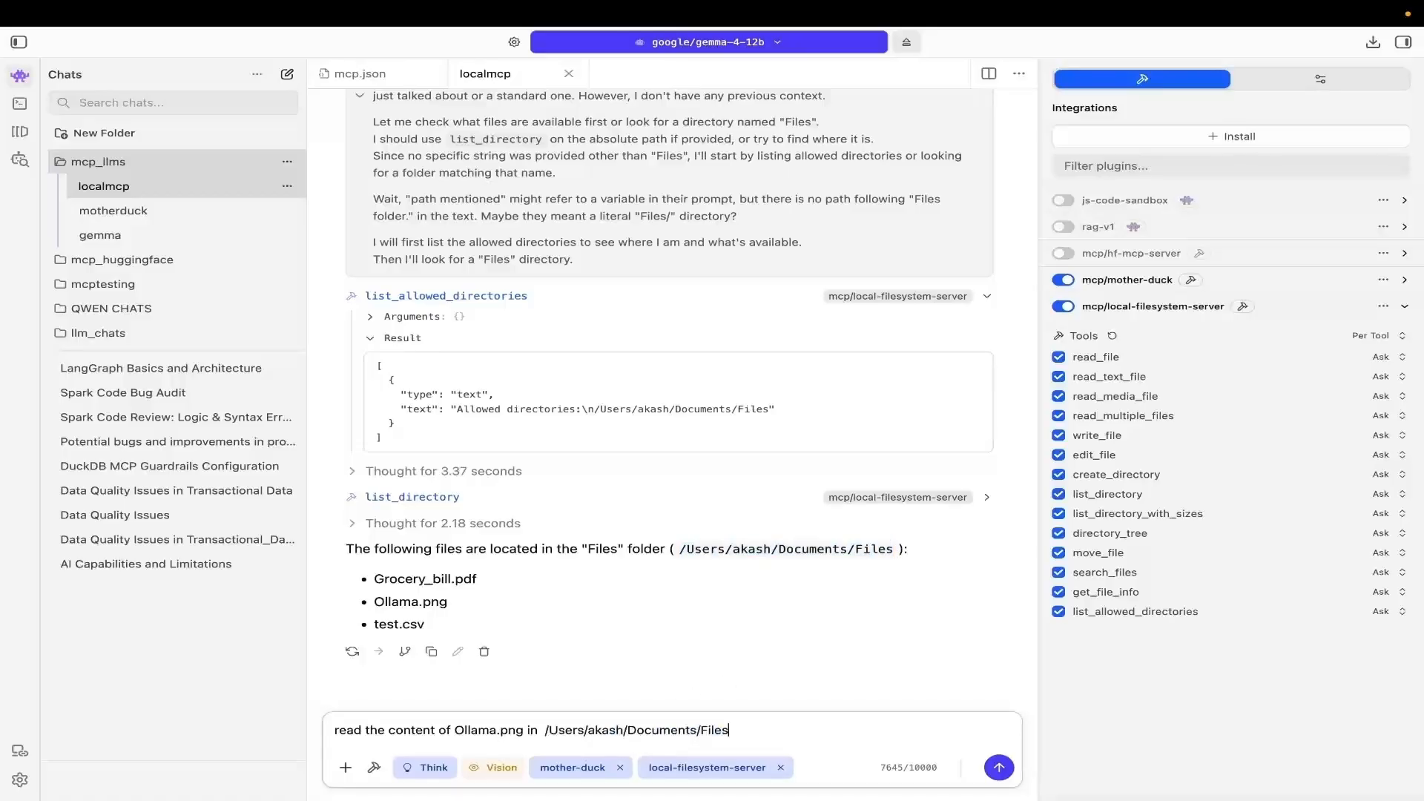
{"action": "key", "text": "Return"}
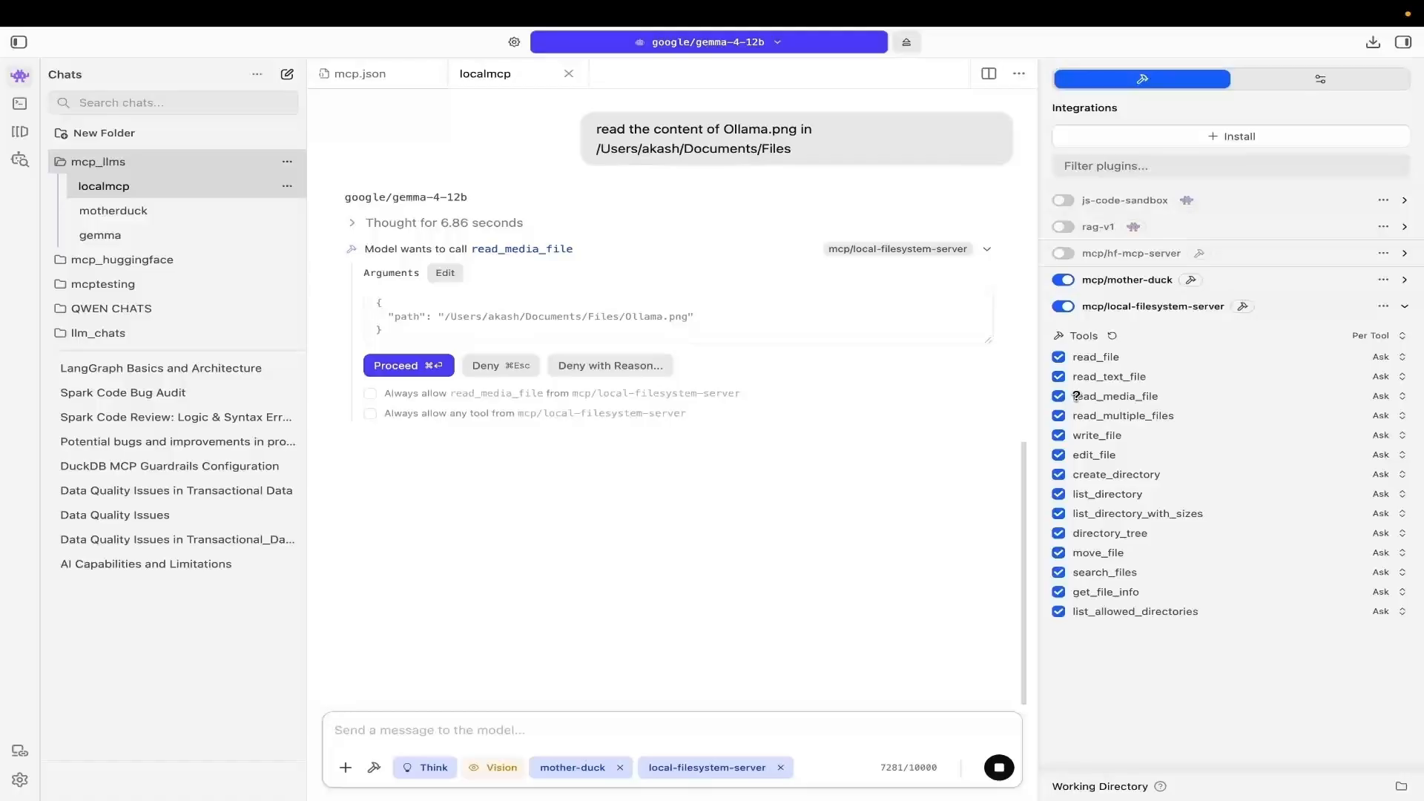
Check the read_media_file tool's description and allow the model to call it on Ollama.png
{"action": "mouse_move", "coordinate": [1076, 396]}
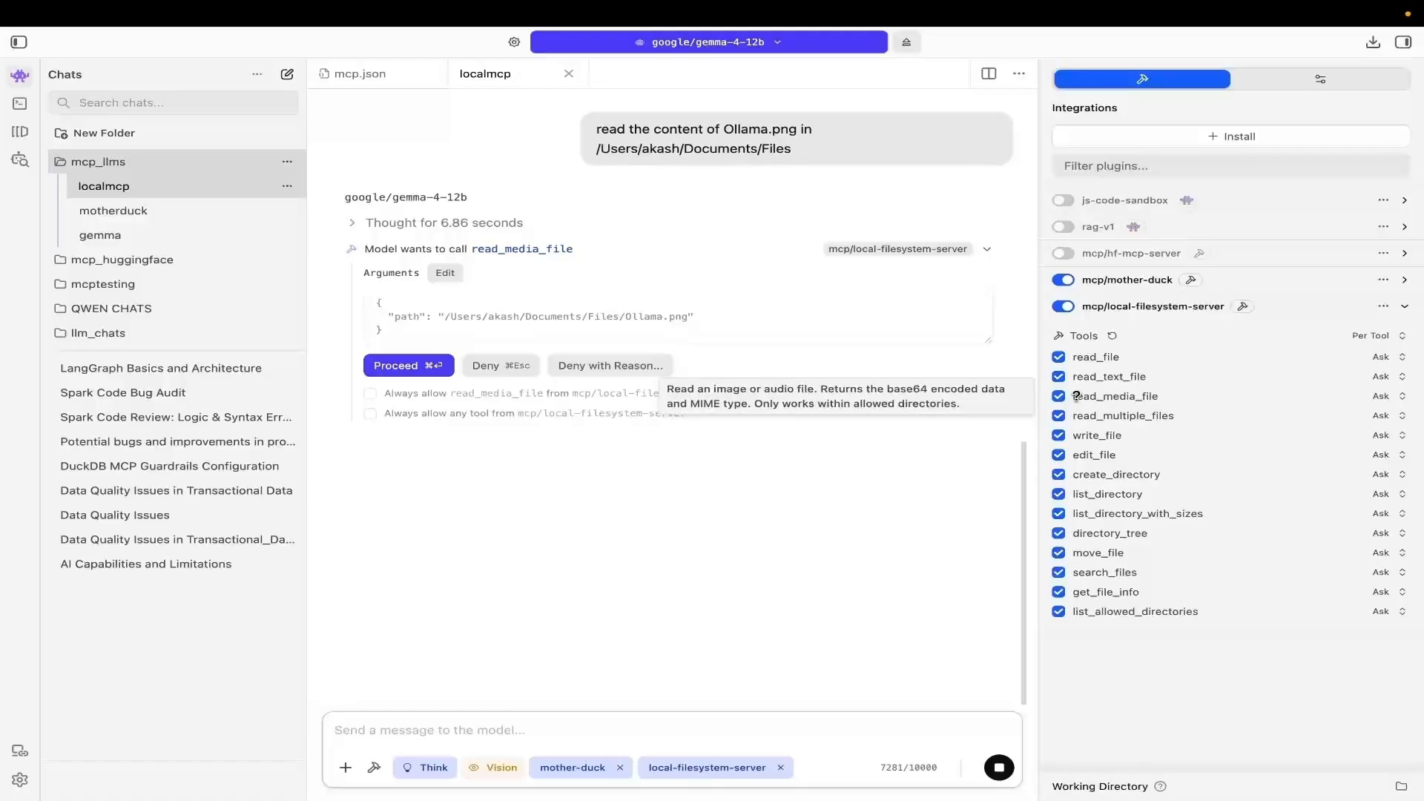
{"action": "left_click", "coordinate": [388, 367]}
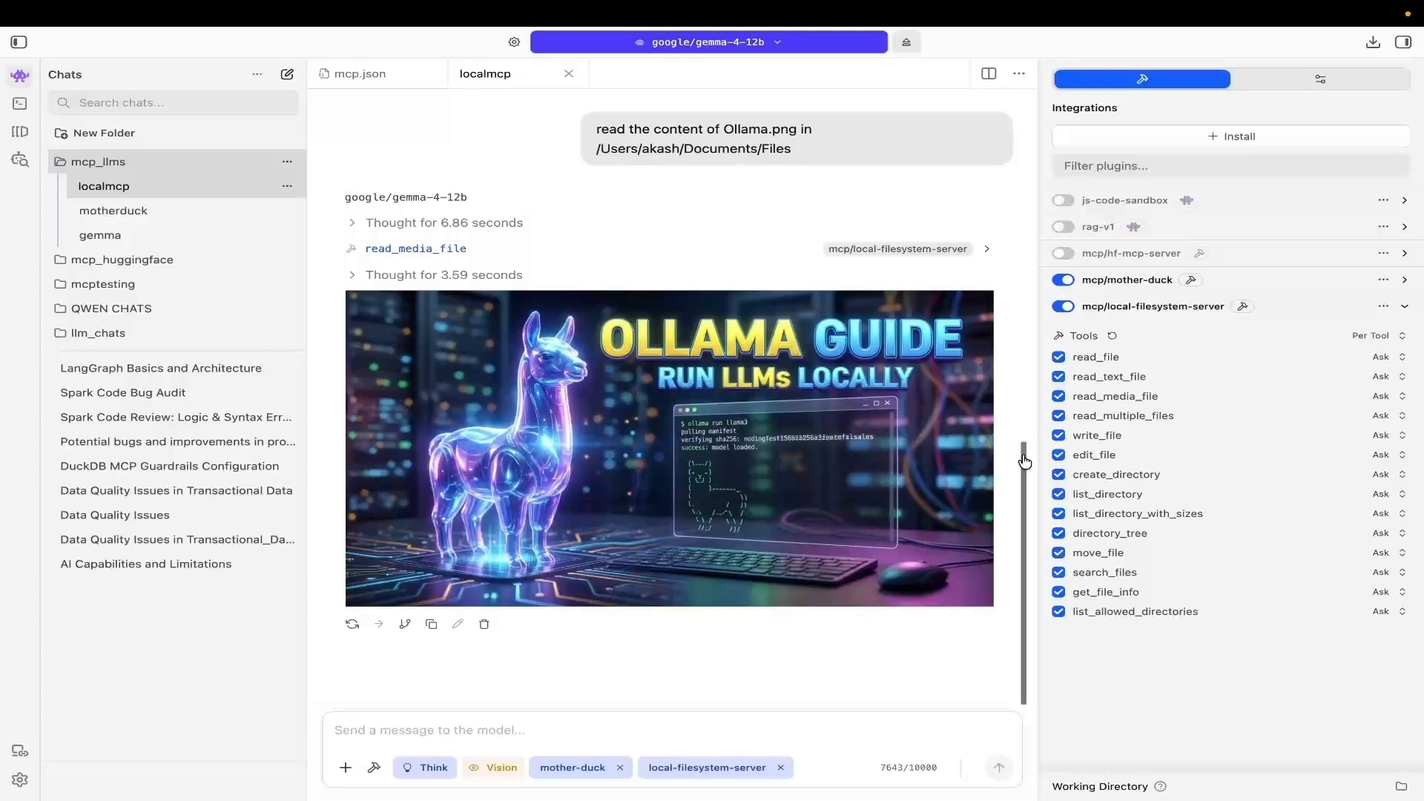
{"action": "left_click_drag", "start_coordinate": [1025, 462], "coordinate": [1015, 522]}
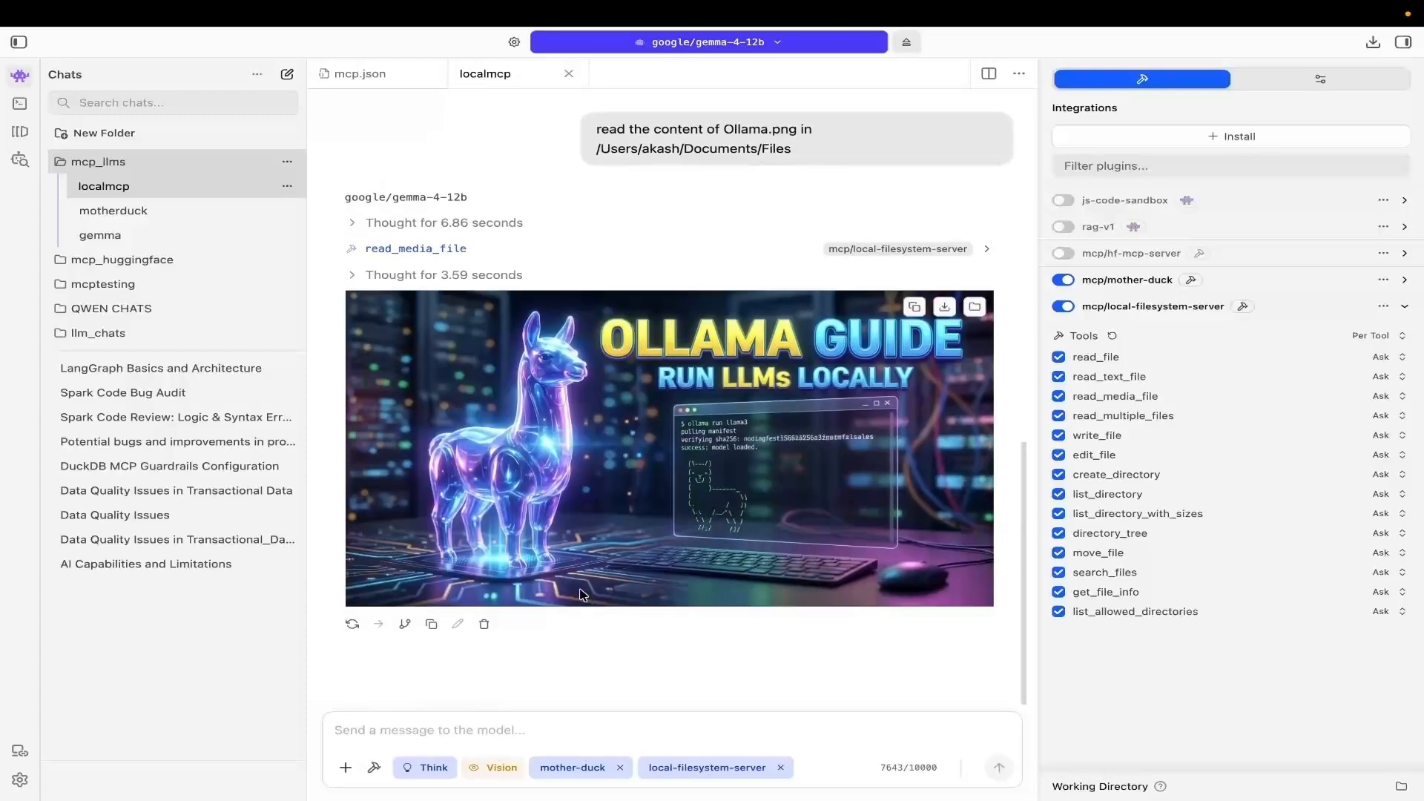
Send a prompt asking the model to create a new file under the Files folder's full path with name employee.txt
{"action": "left_click", "coordinate": [406, 721]}
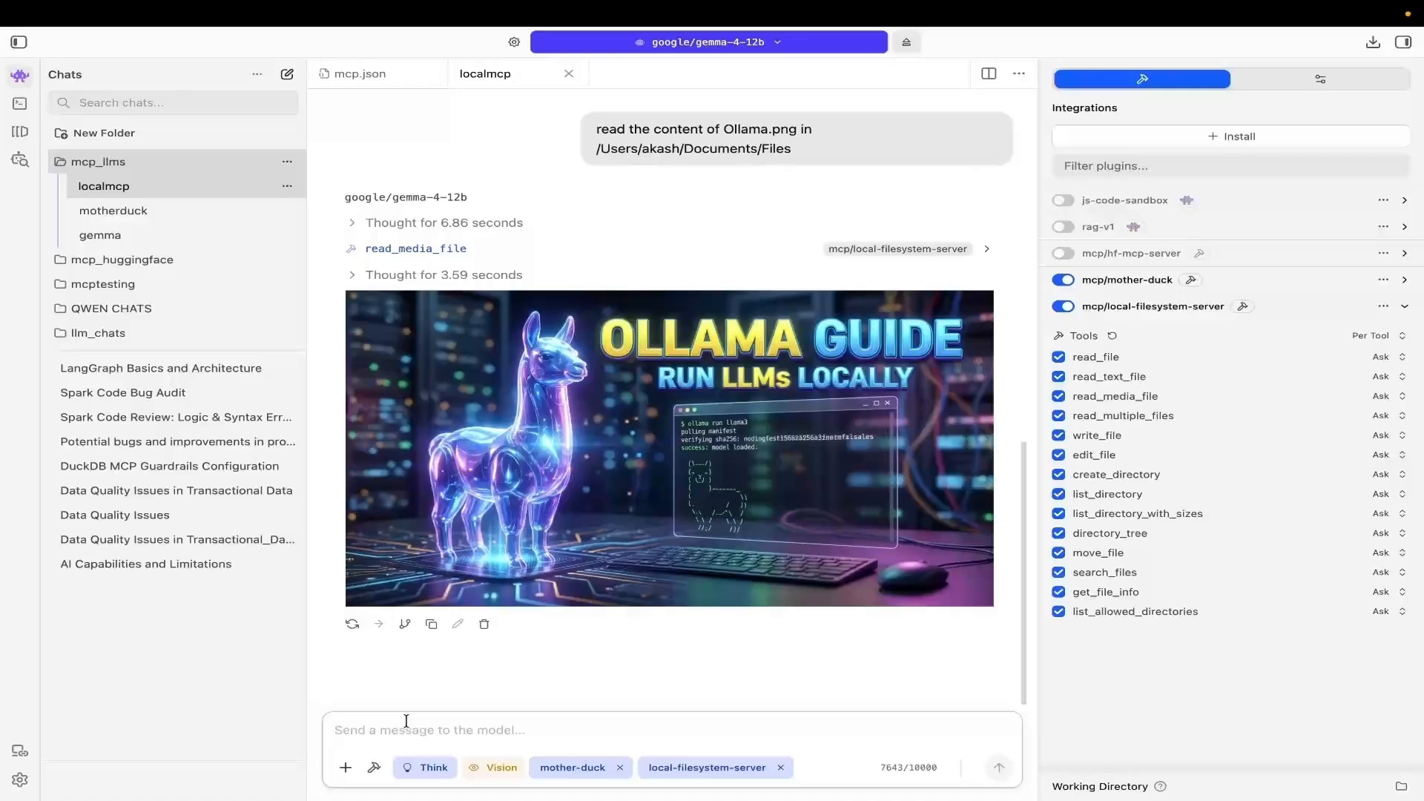
{"action": "type", "text": "create "}
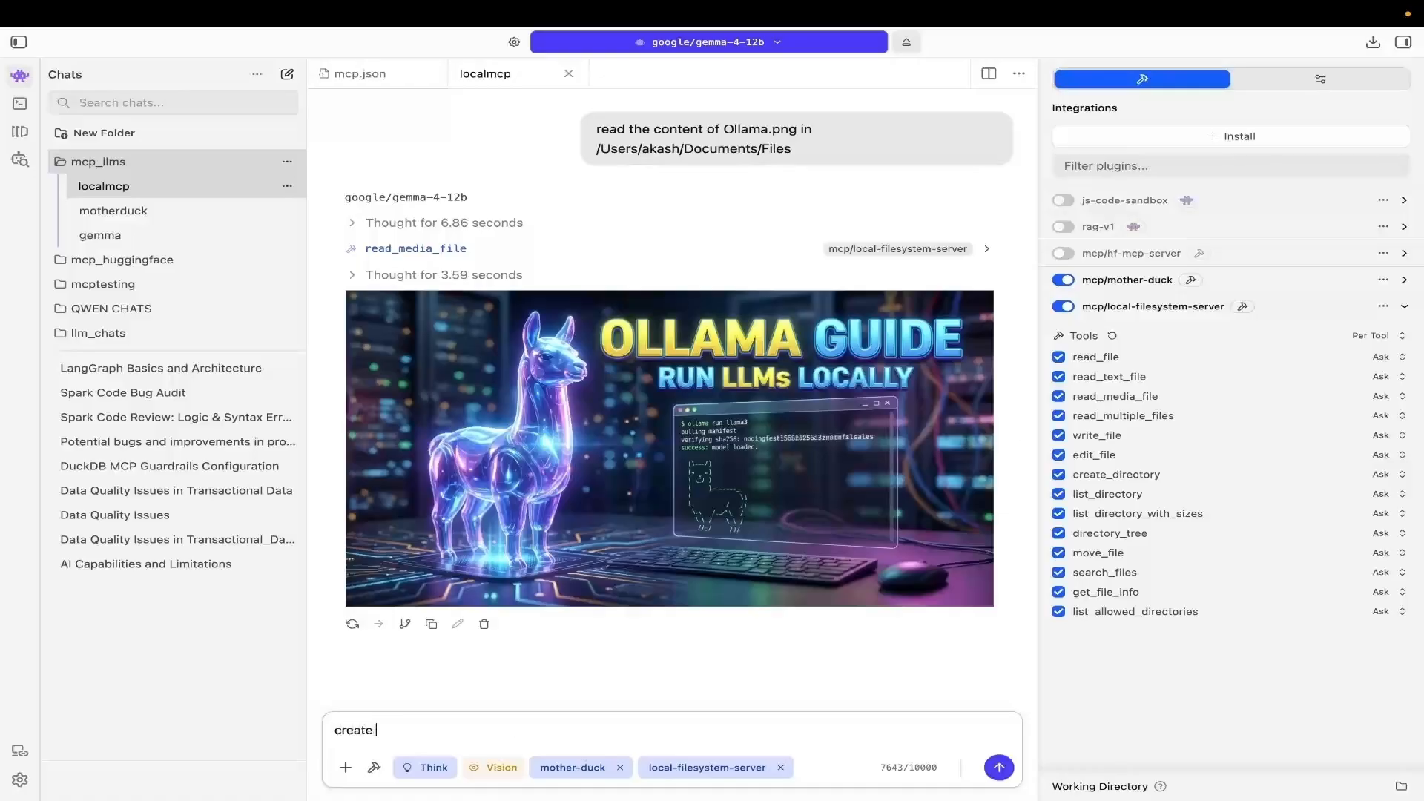
{"action": "type", "text": "a new file underr"}
{"action": "type", "text": "/Users/akash/Documents/Files"}
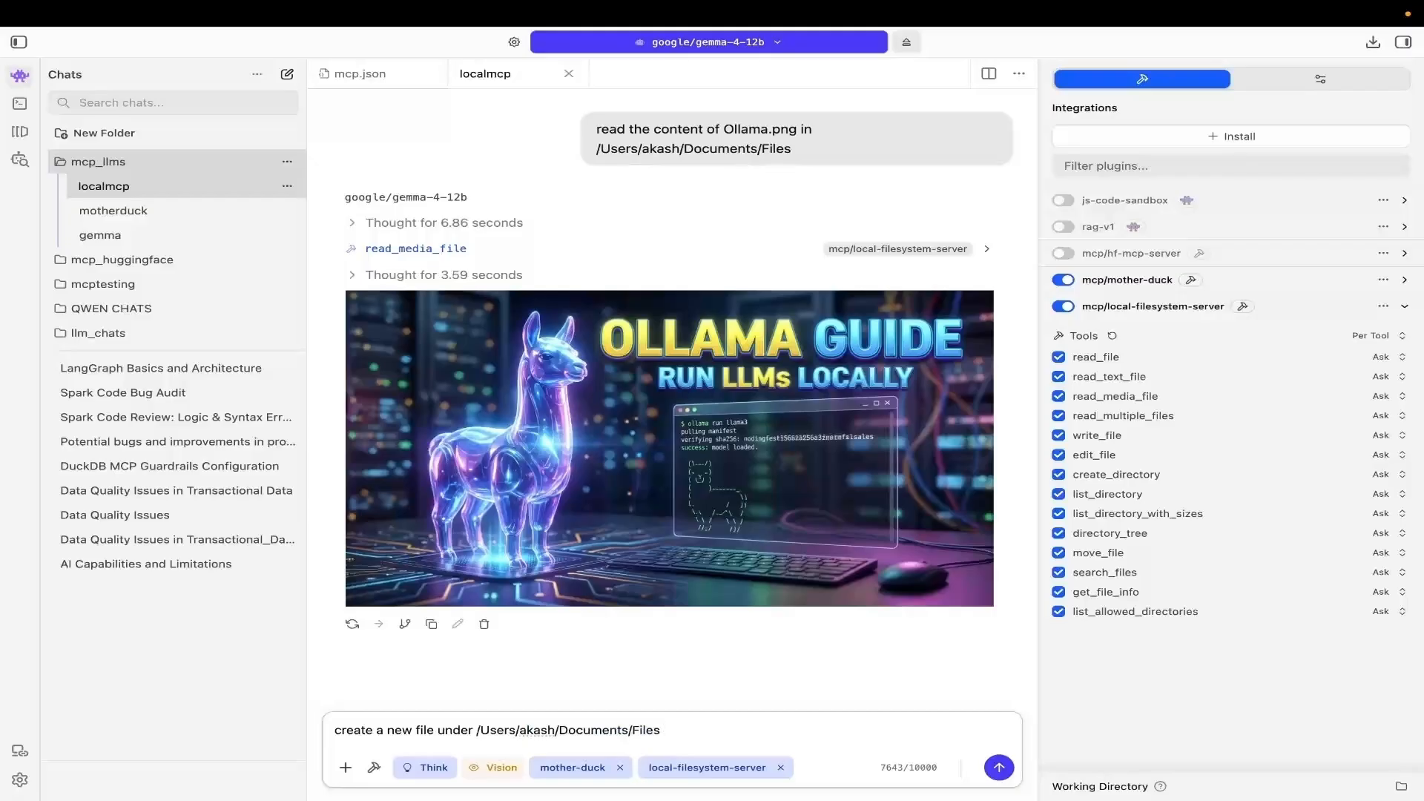
{"action": "type", "text": "with name employee.txt"}
{"action": "key", "text": "Return"}
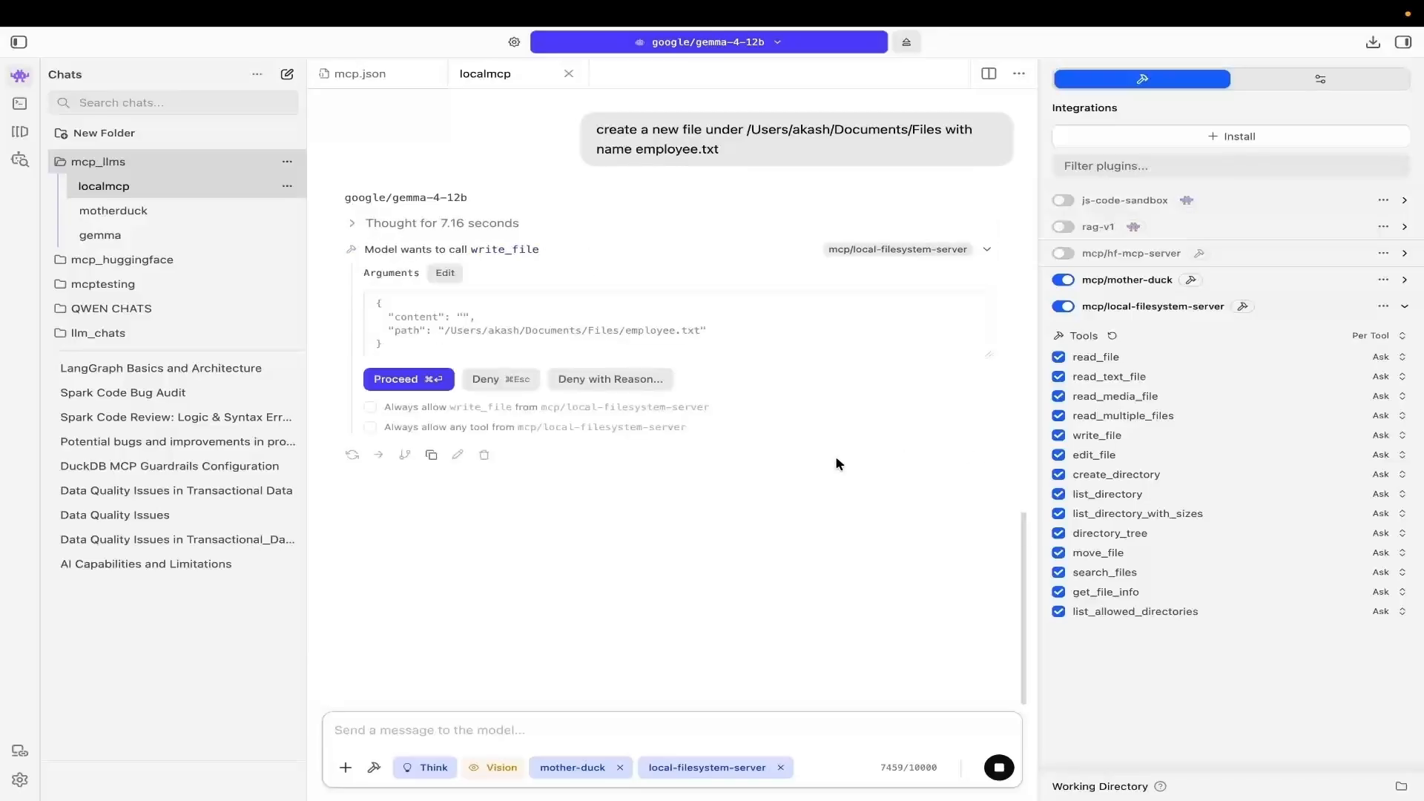
Allow the write_file call for employee.txt and expand the call's result
{"action": "left_click", "coordinate": [402, 378]}
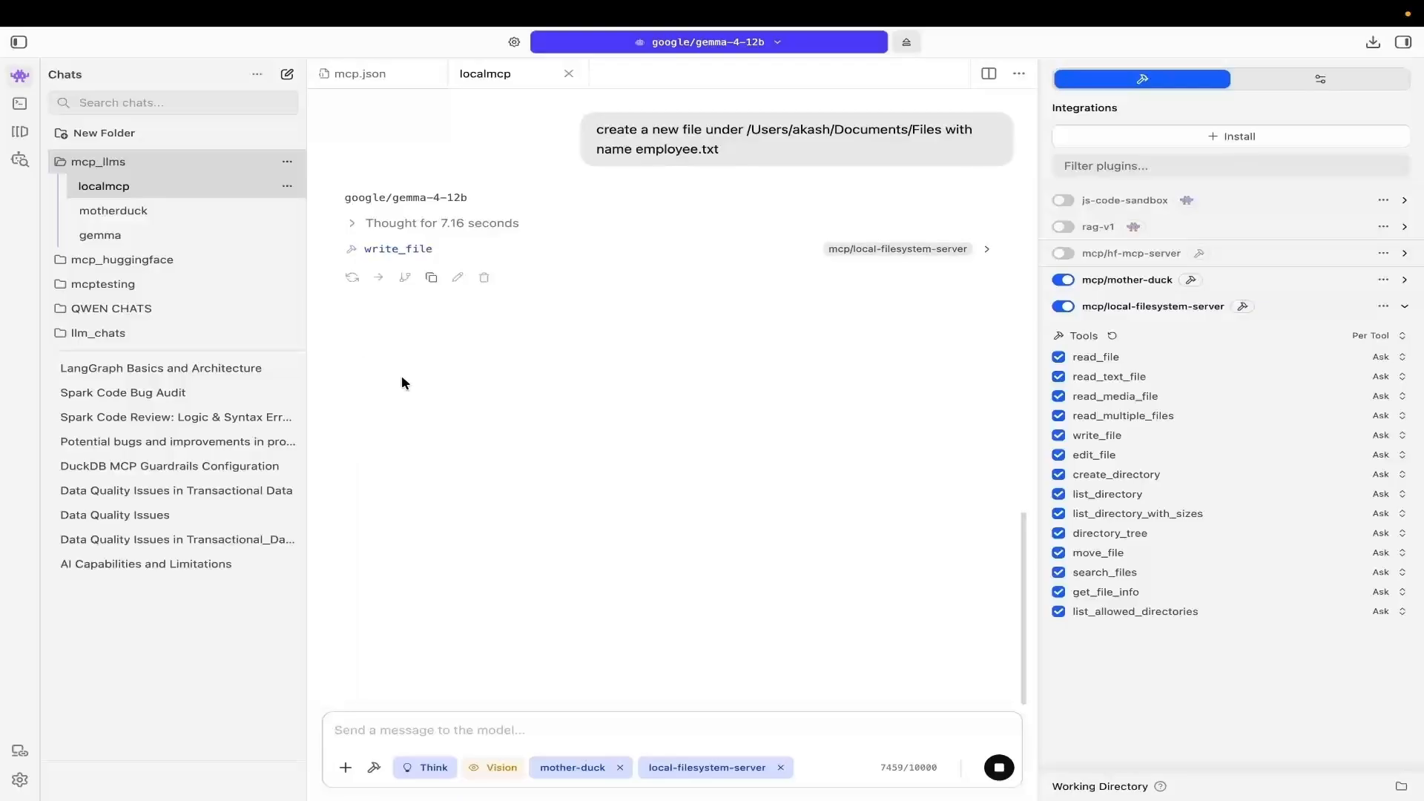
{"action": "left_click", "coordinate": [987, 251]}
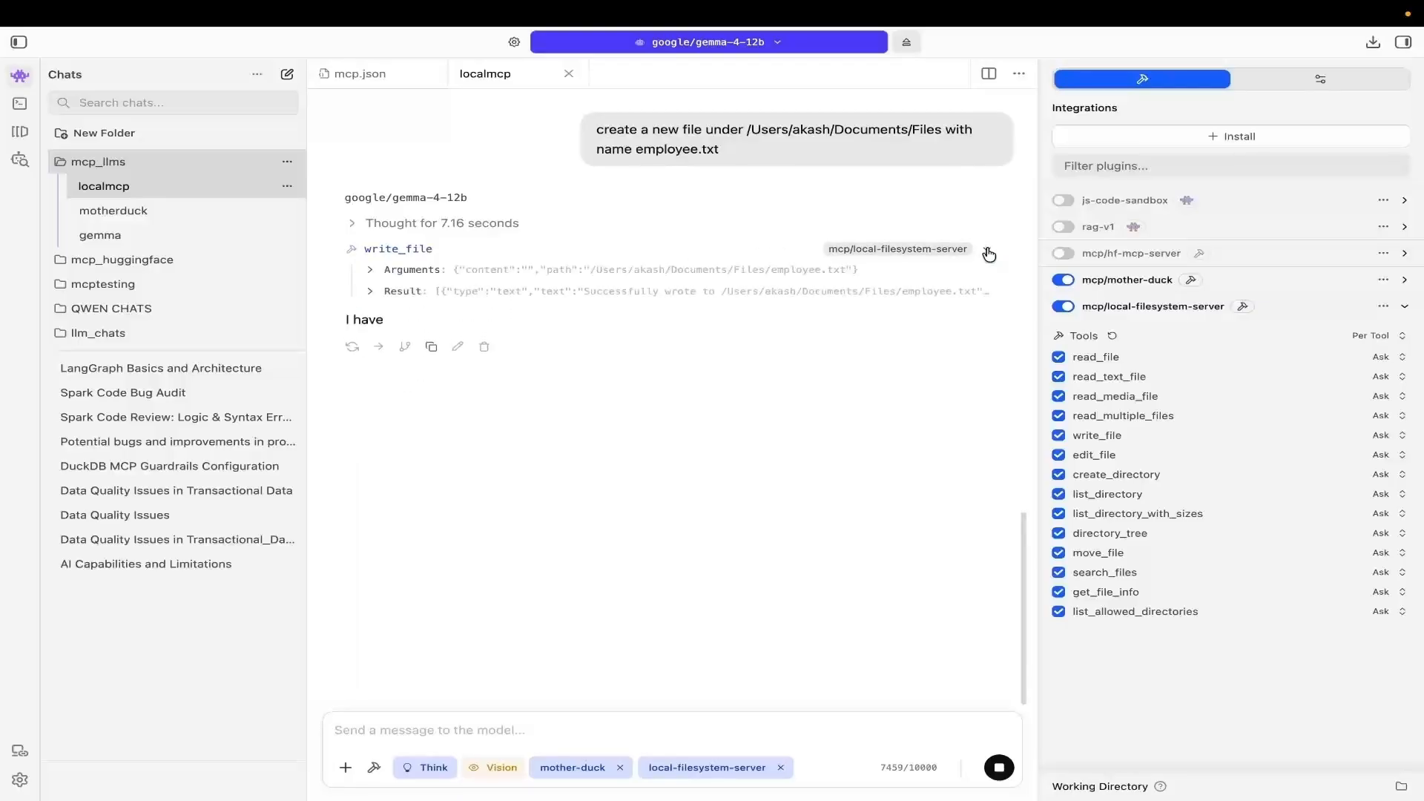
{"action": "left_click", "coordinate": [372, 291]}
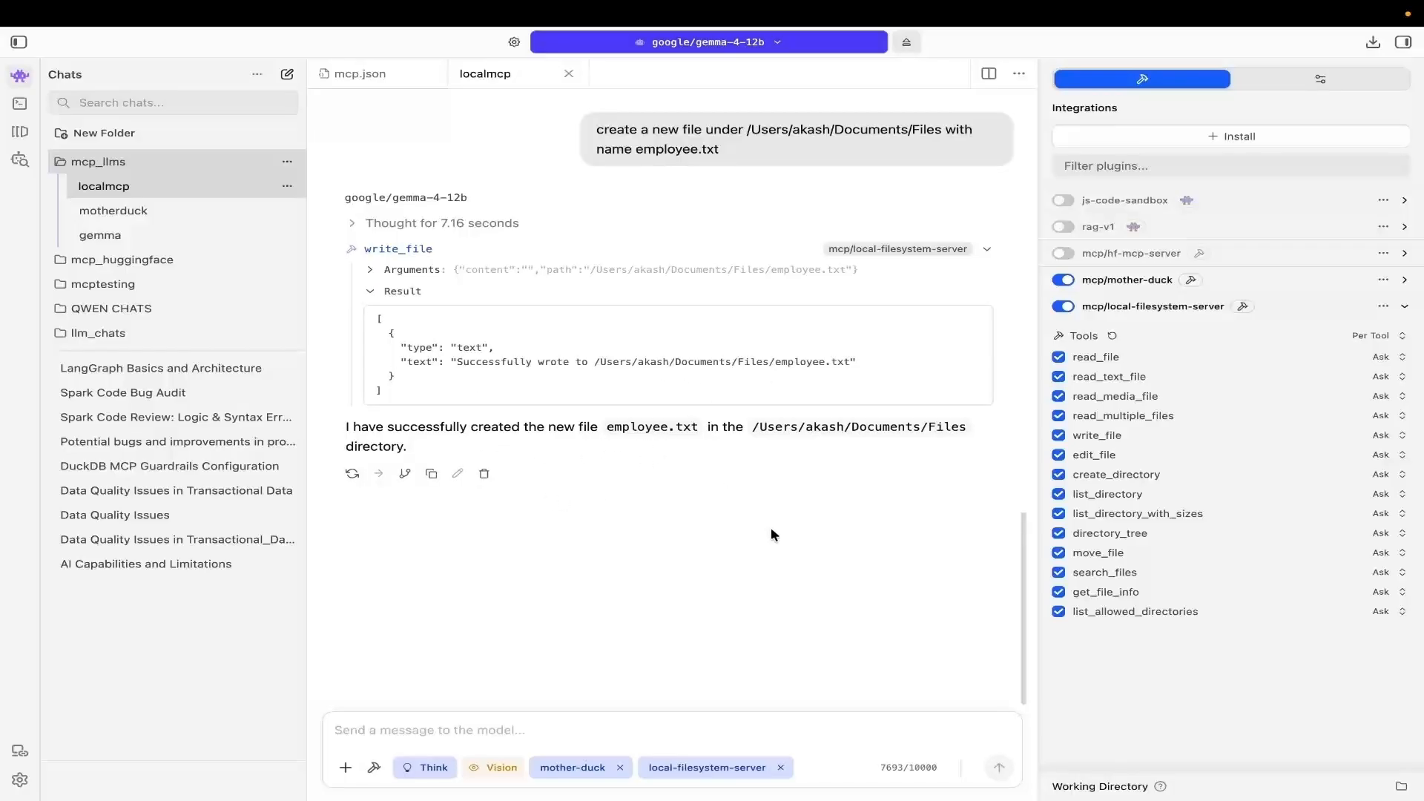
Switch to Finder, view Ollama.png from the Files folder in Preview and close the image
{"action": "key", "text": "super+Tab"}
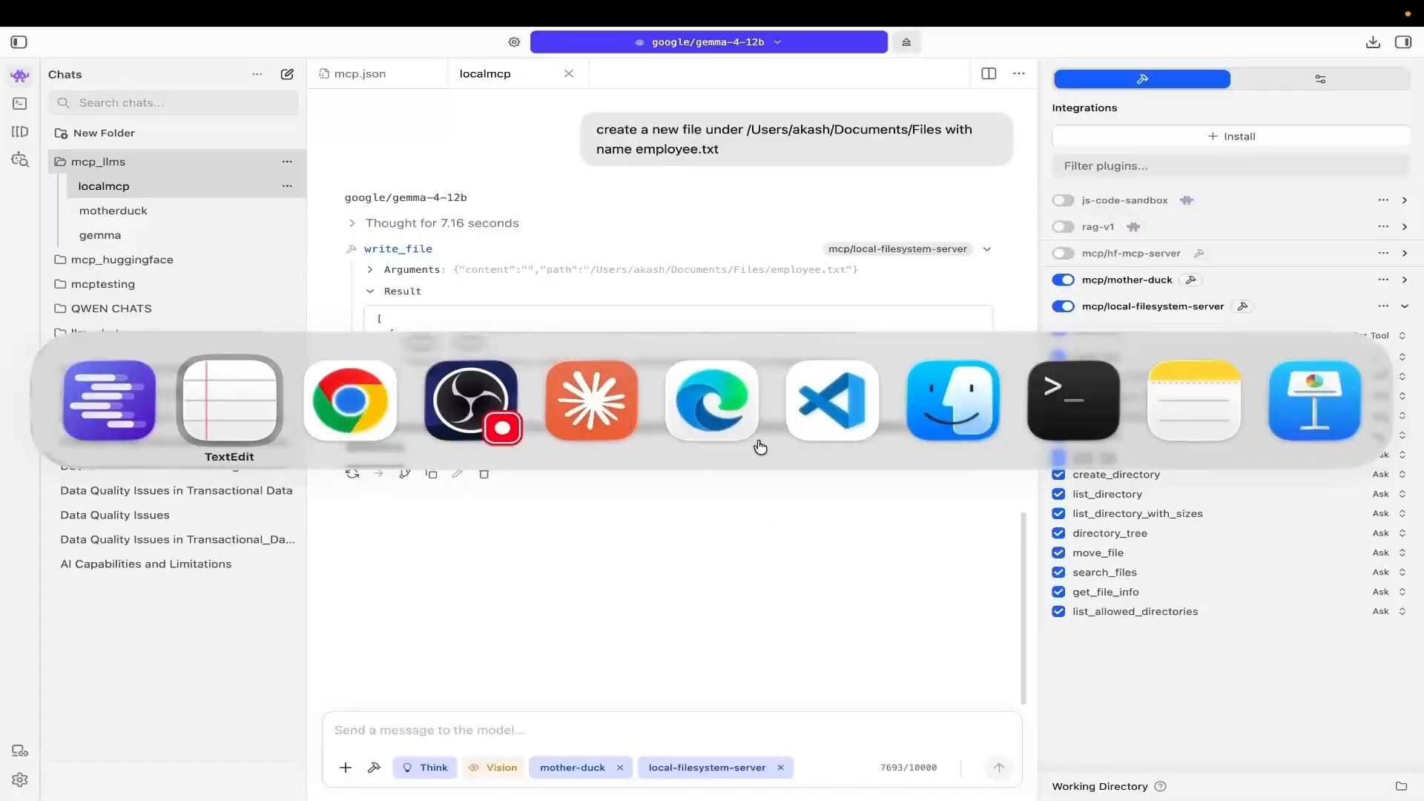
{"action": "left_click", "coordinate": [953, 401]}
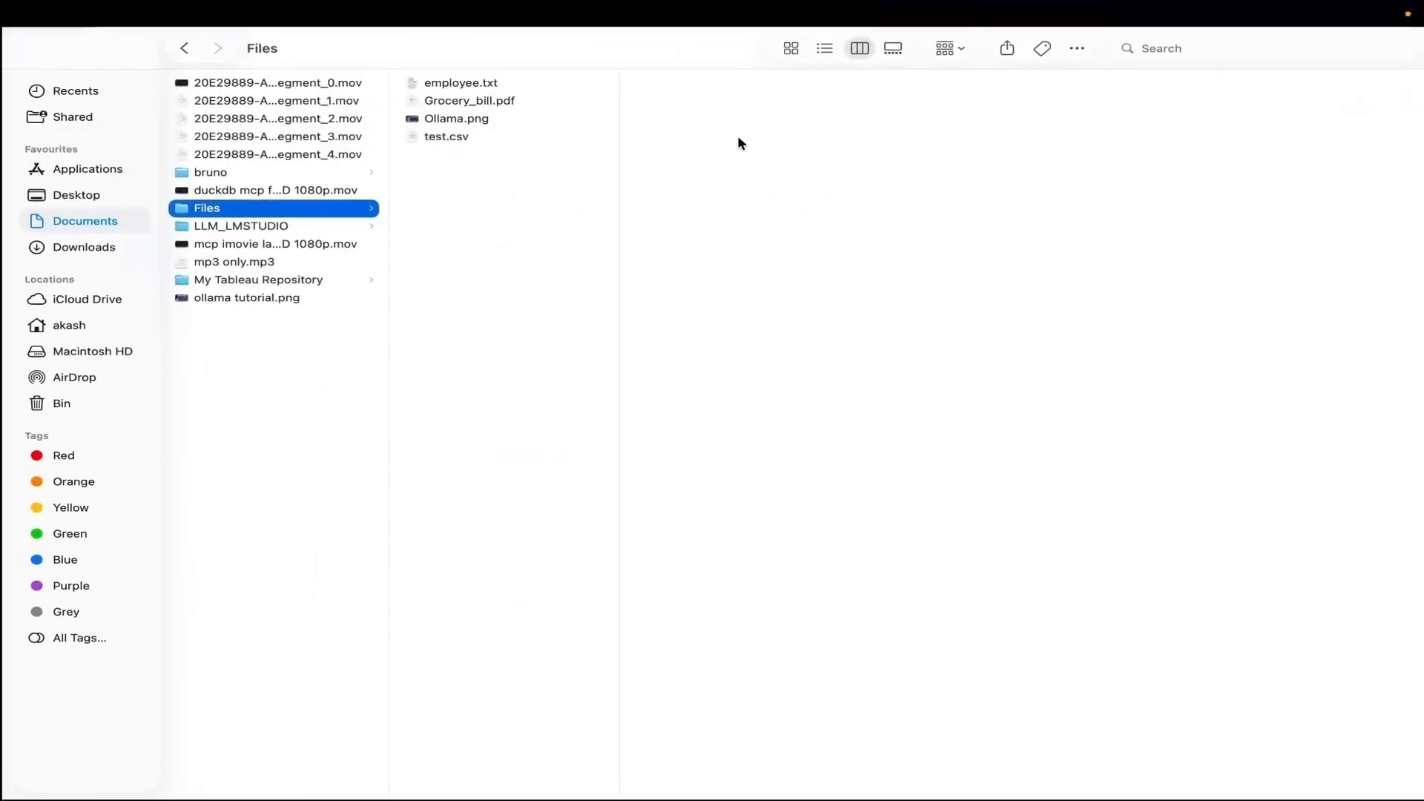
{"action": "left_click", "coordinate": [450, 117]}
{"action": "key", "text": "ctrl+Left"}
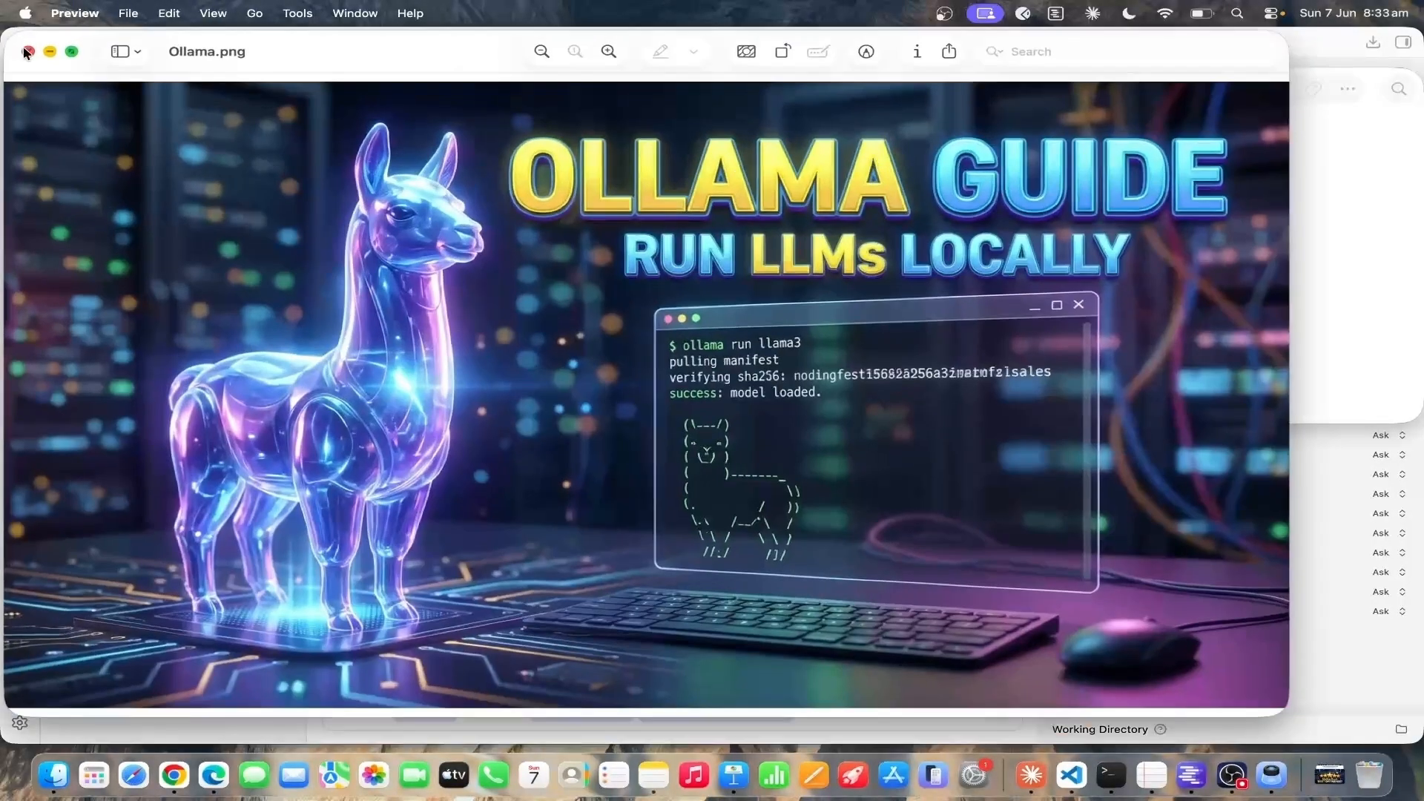
{"action": "left_click", "coordinate": [27, 51]}
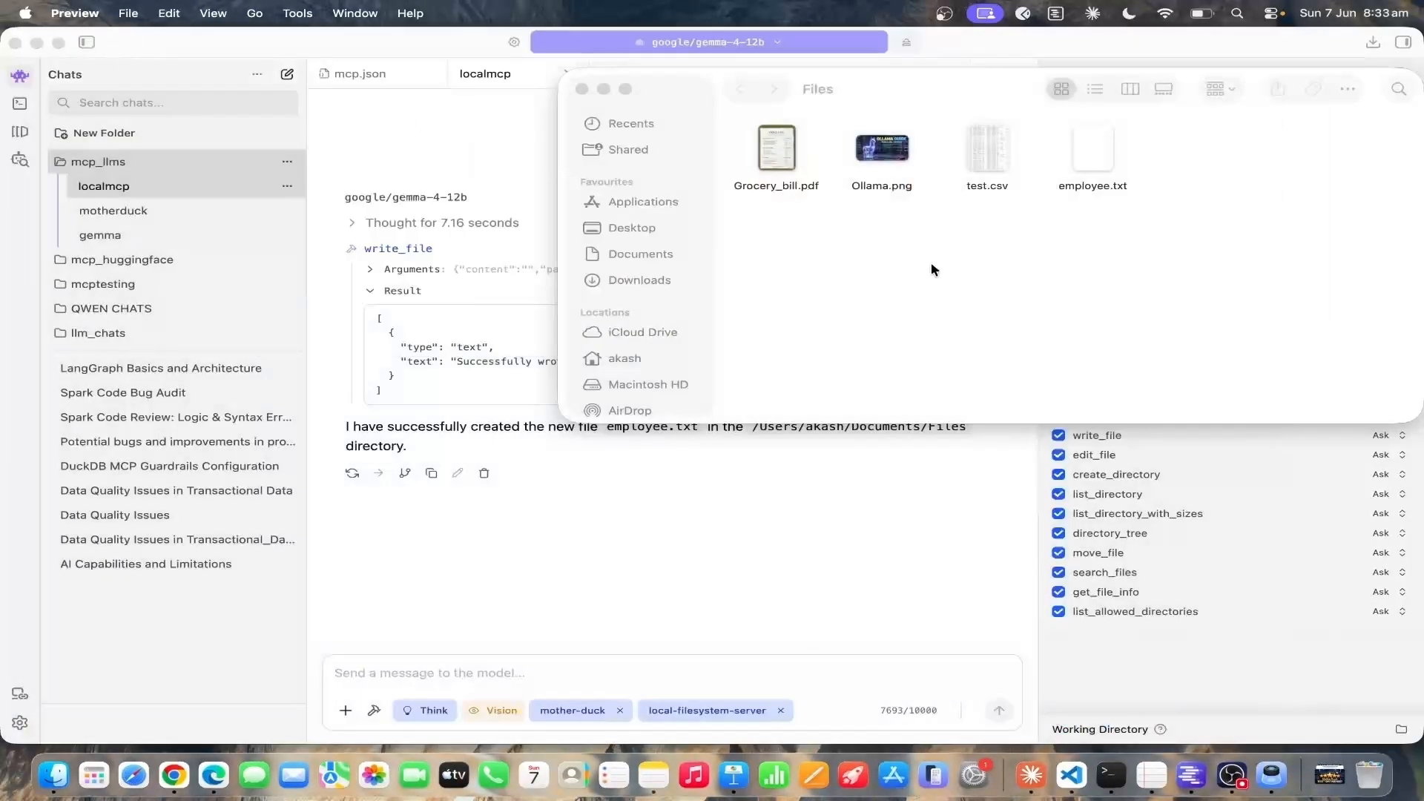
Open employee.txt from the Files folder to check its content, and close it along with the Finder window
{"action": "double_click", "coordinate": [1093, 153]}
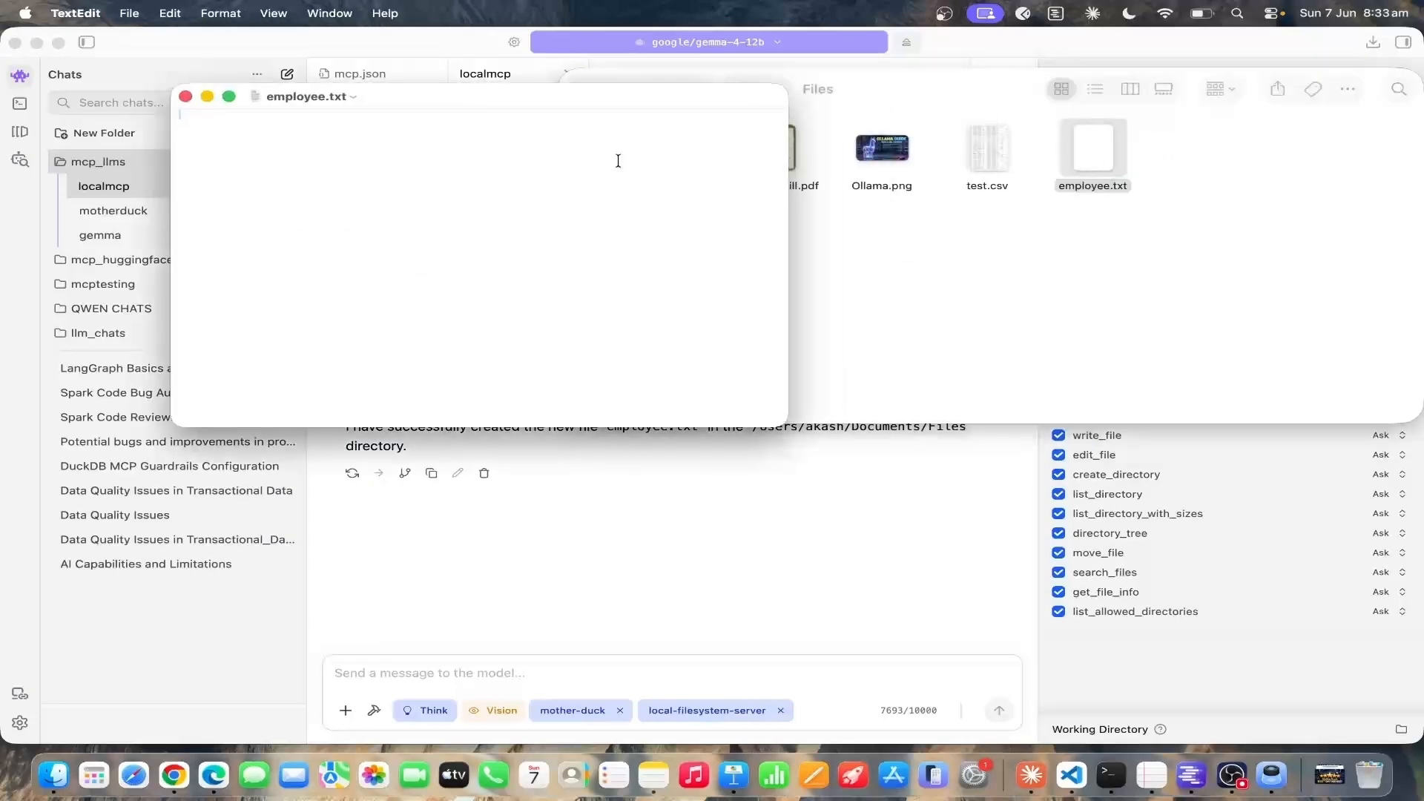
{"action": "left_click", "coordinate": [186, 96]}
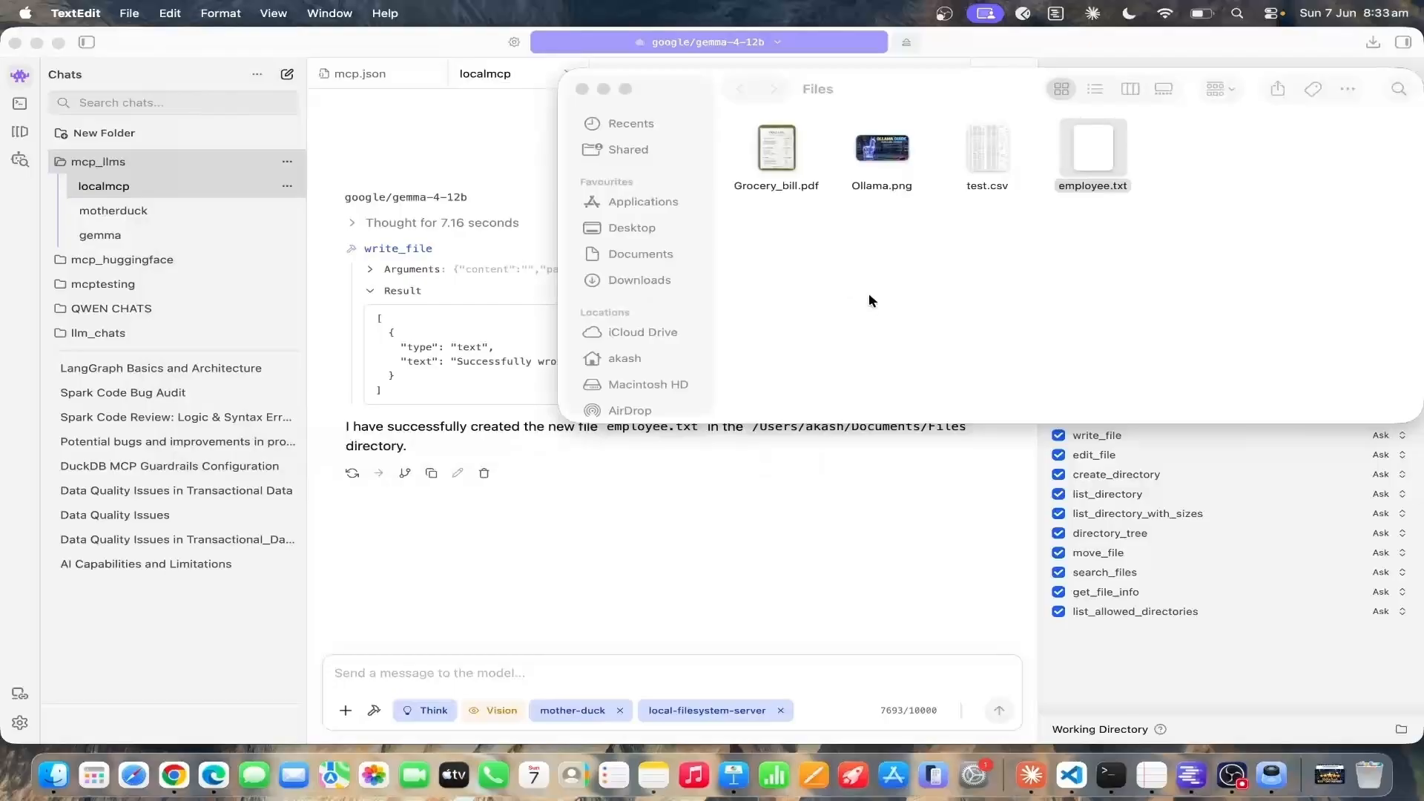
{"action": "left_click", "coordinate": [922, 295]}
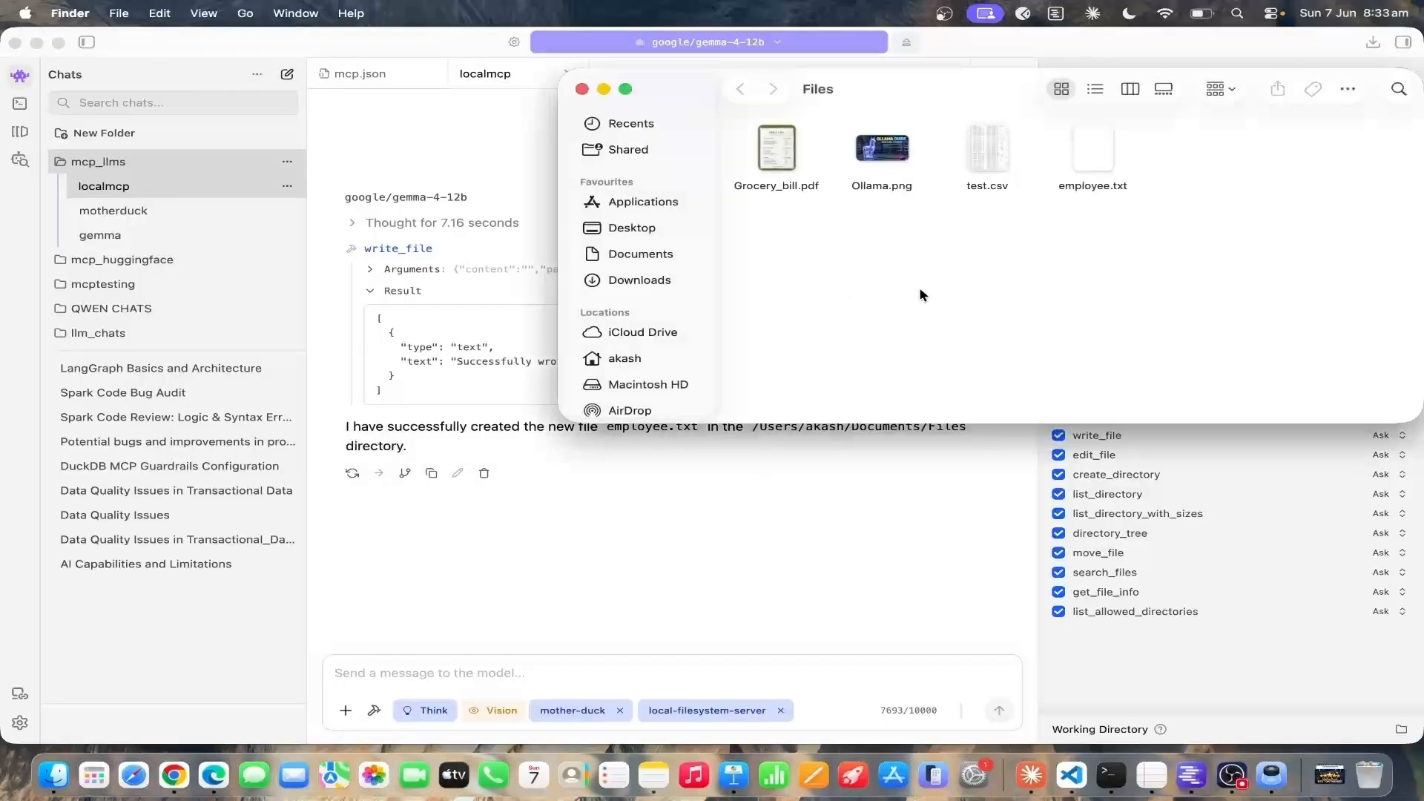
{"action": "left_click", "coordinate": [580, 89]}
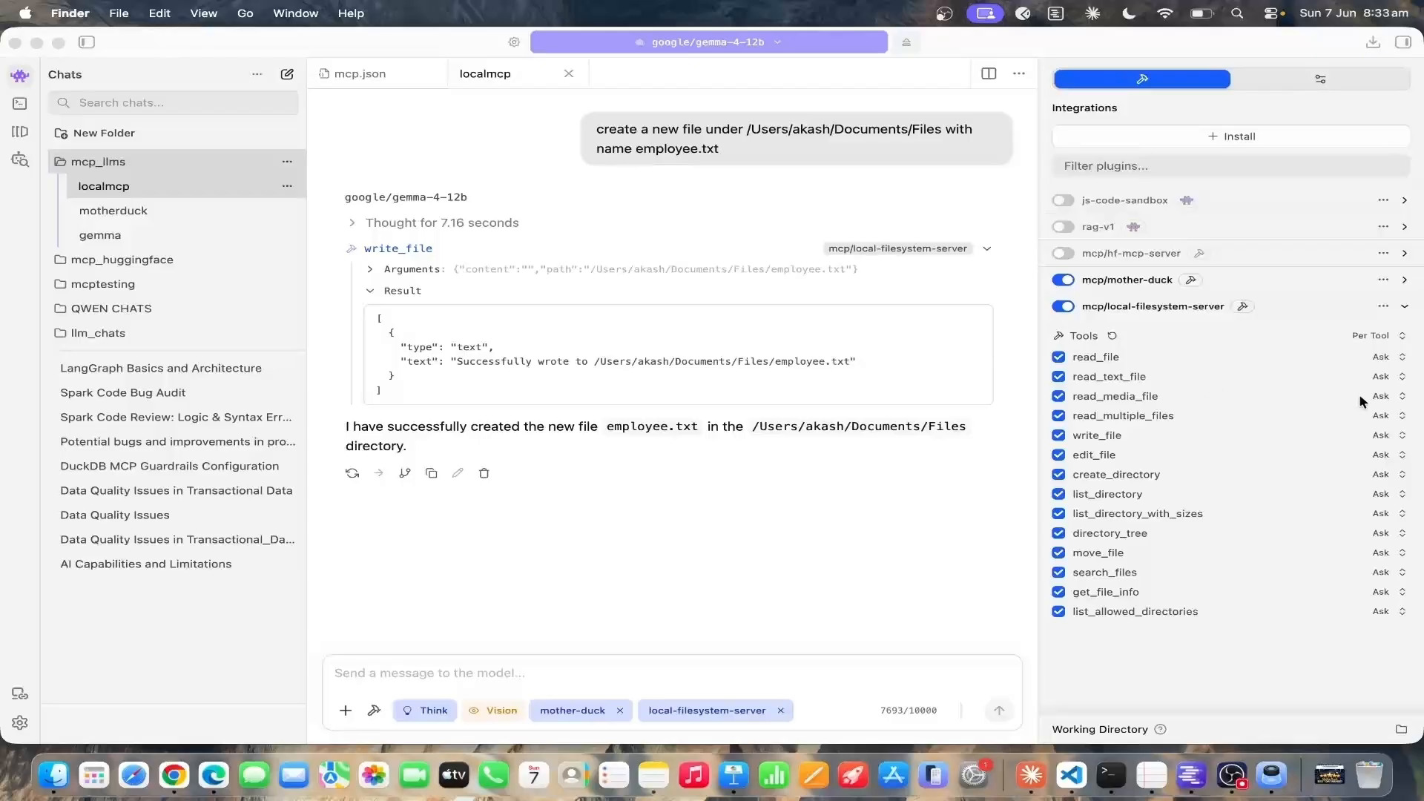
Collapse the mcp/local-filesystem-server tool list and show the server's additional options
{"action": "left_click", "coordinate": [1404, 310]}
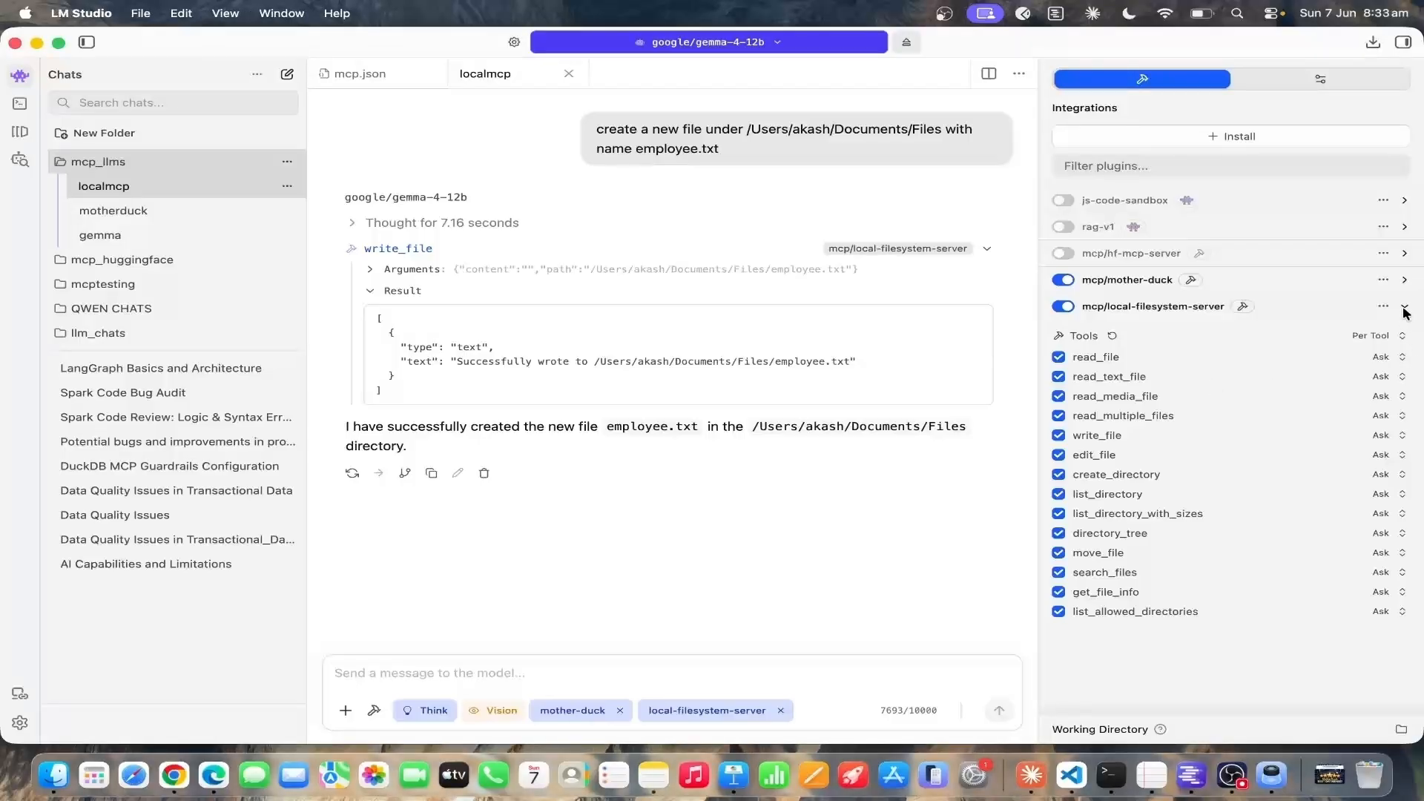
{"action": "left_click", "coordinate": [1404, 310]}
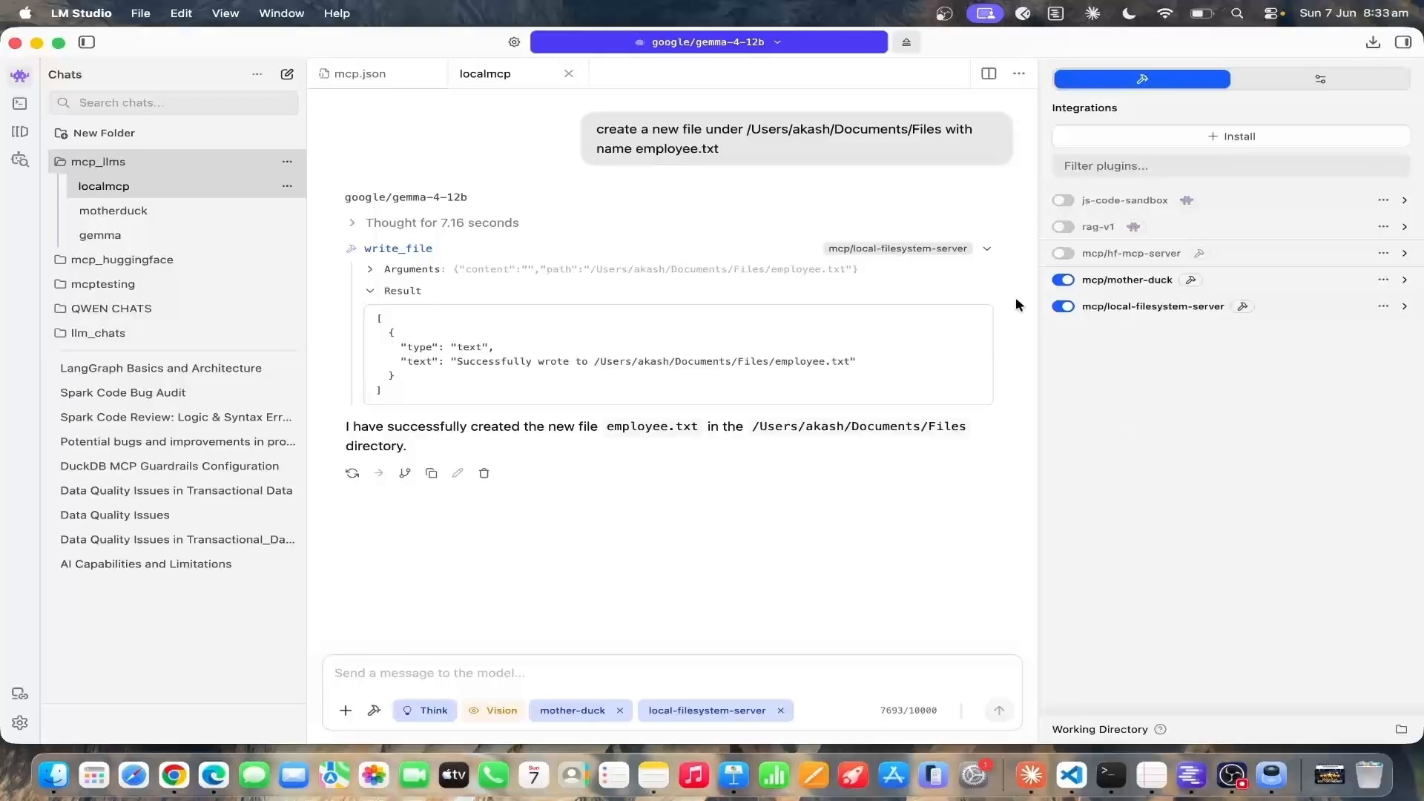
{"action": "left_click", "coordinate": [1384, 306]}
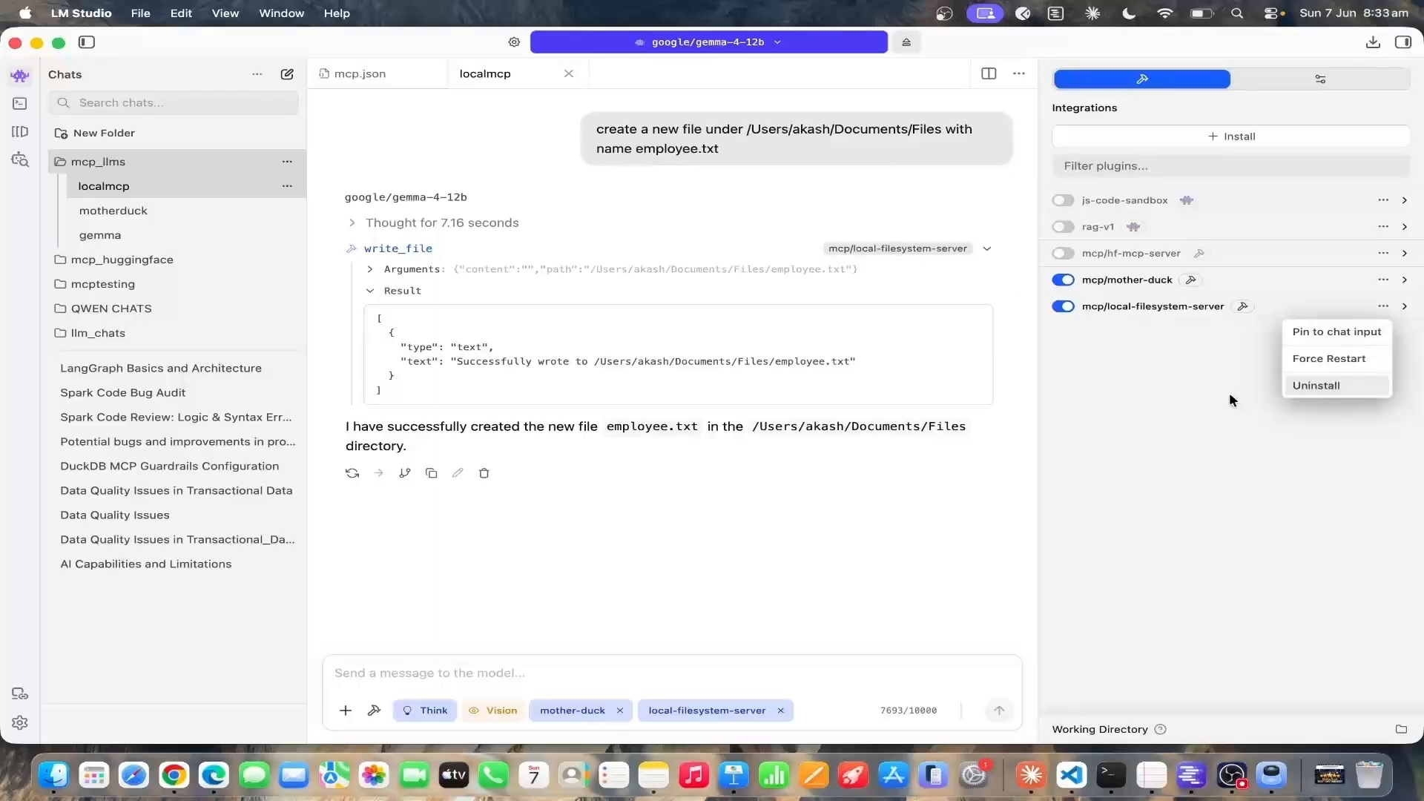
Open mcp.json for editing and acknowledge the MCP caution notice
{"action": "left_click", "coordinate": [1197, 137]}
{"action": "left_click", "coordinate": [1101, 183]}
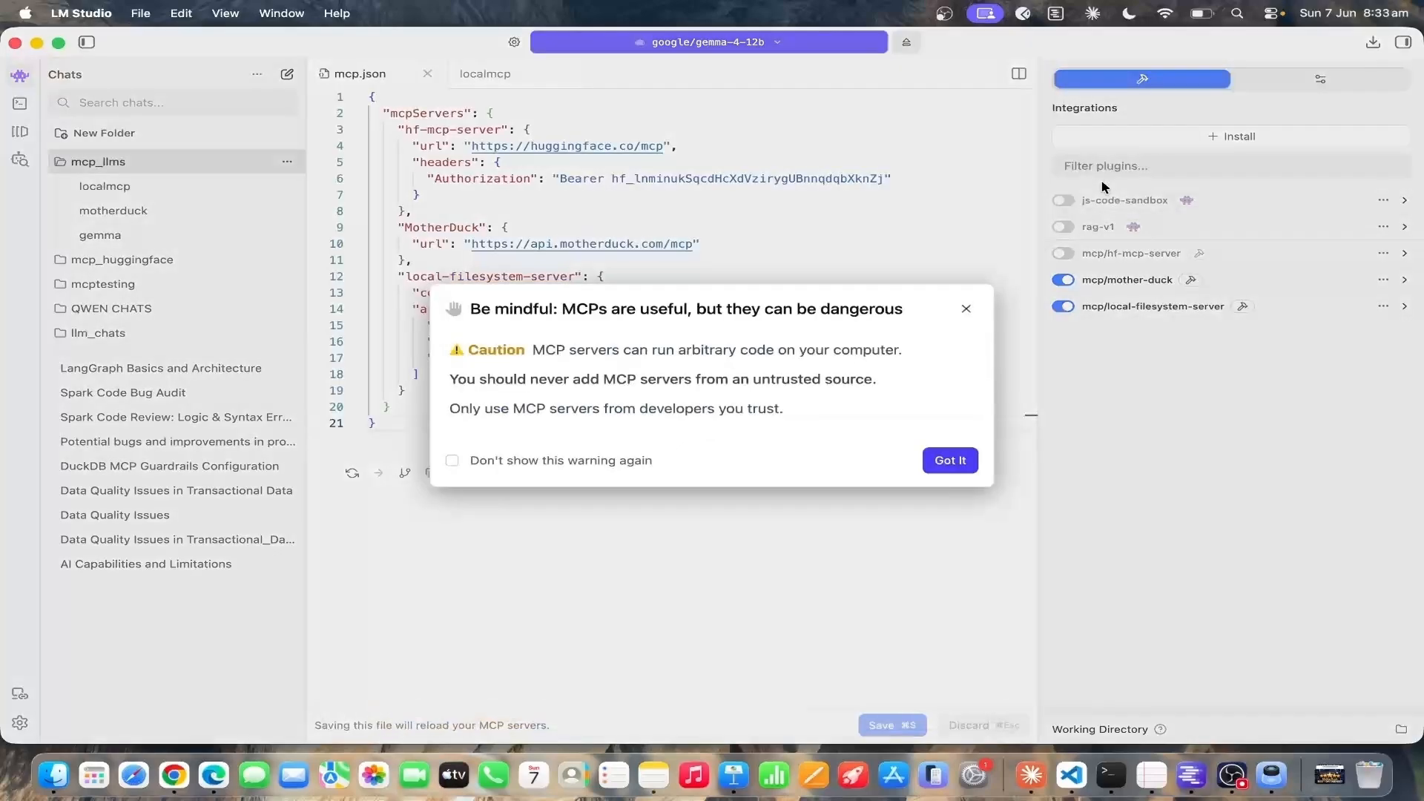
{"action": "left_click", "coordinate": [950, 461]}
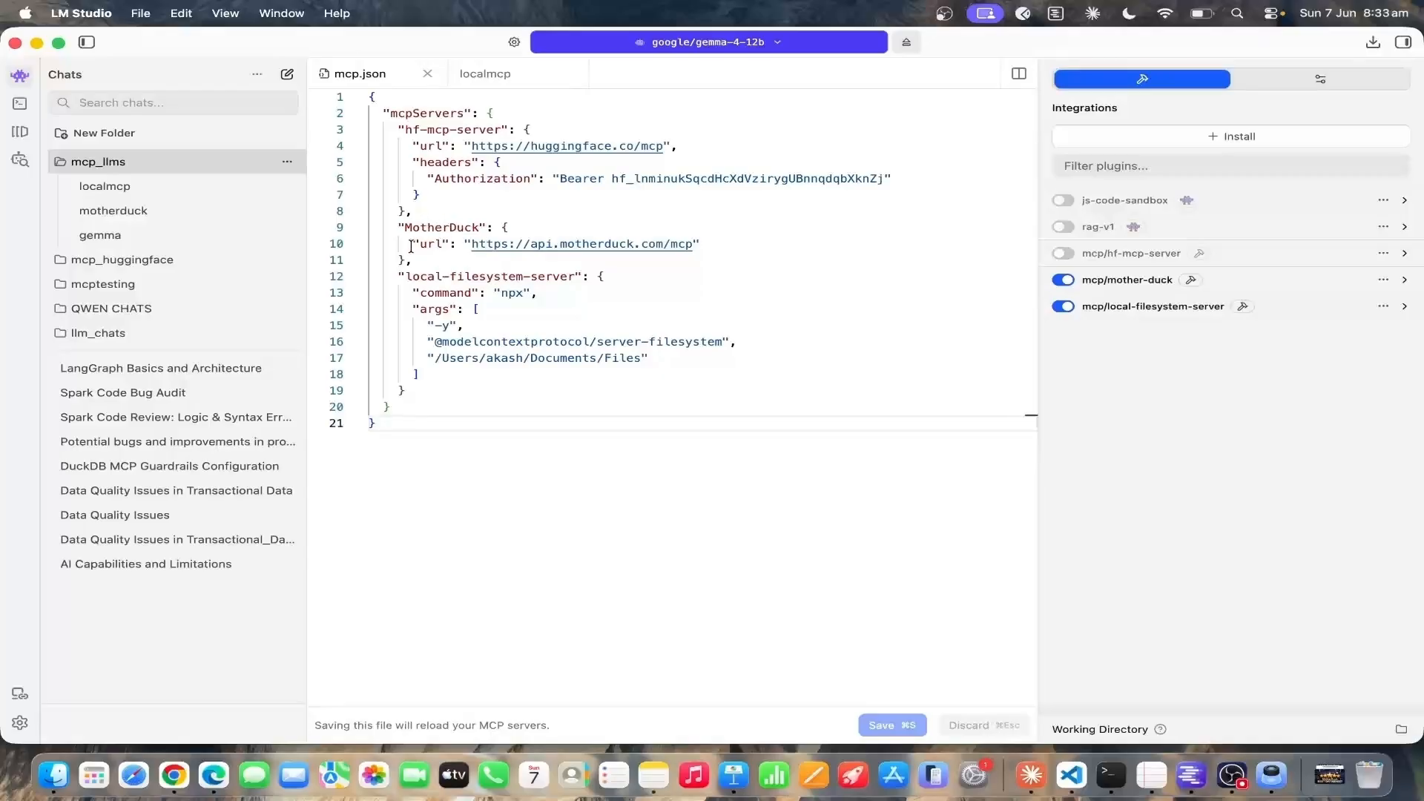